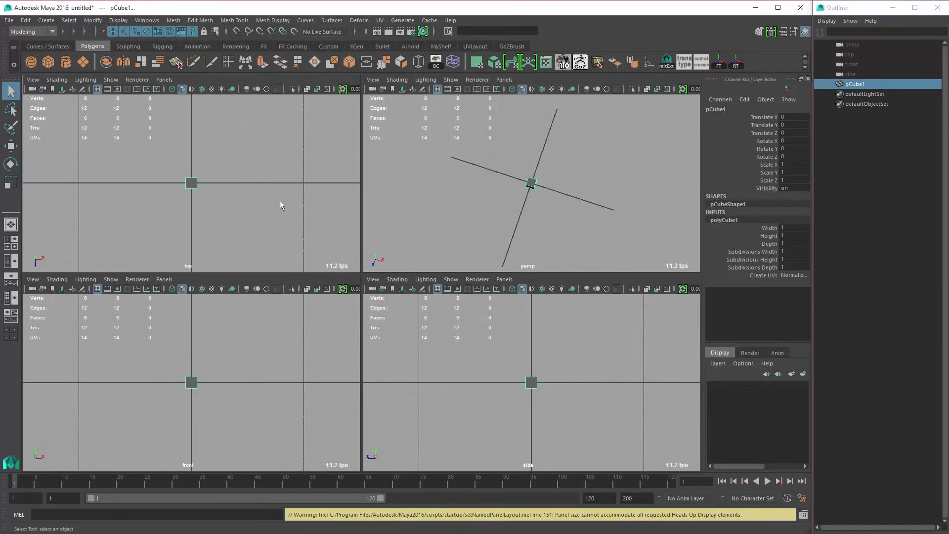
Step: Scale the cube uniformly to 1.985 in the top view
key("space")
scroll(414, 314, "up", 2)
key("r")
middle_click_drag(413, 314, 354, 252, "alt")
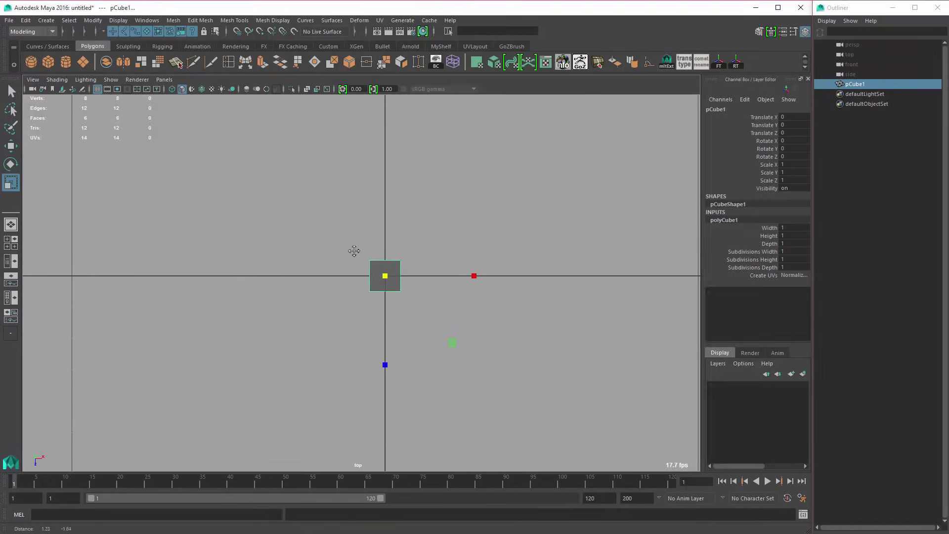
scroll(350, 312, "up", 3)
middle_click_drag(411, 289, 350, 305, "alt")
scroll(551, 369, "up", 3)
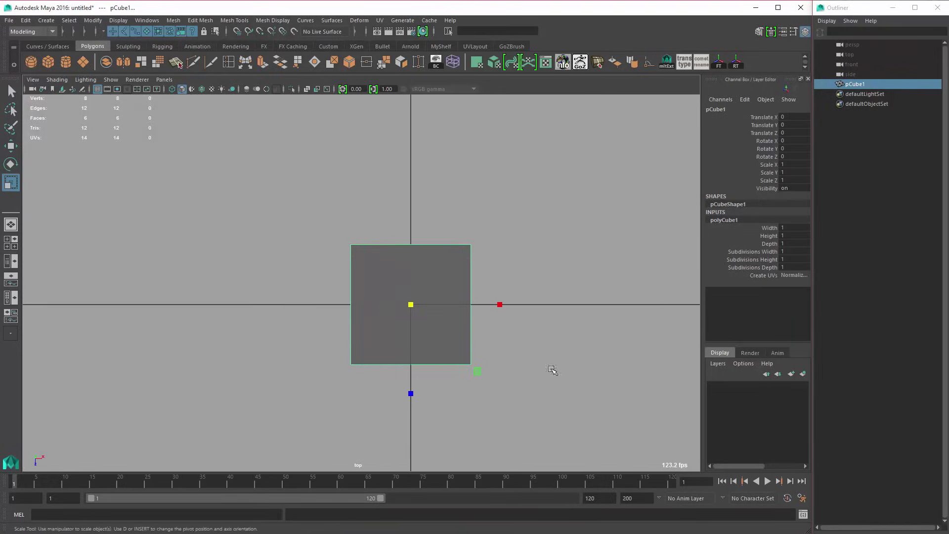
middle_click_drag(551, 369, 547, 328, "alt")
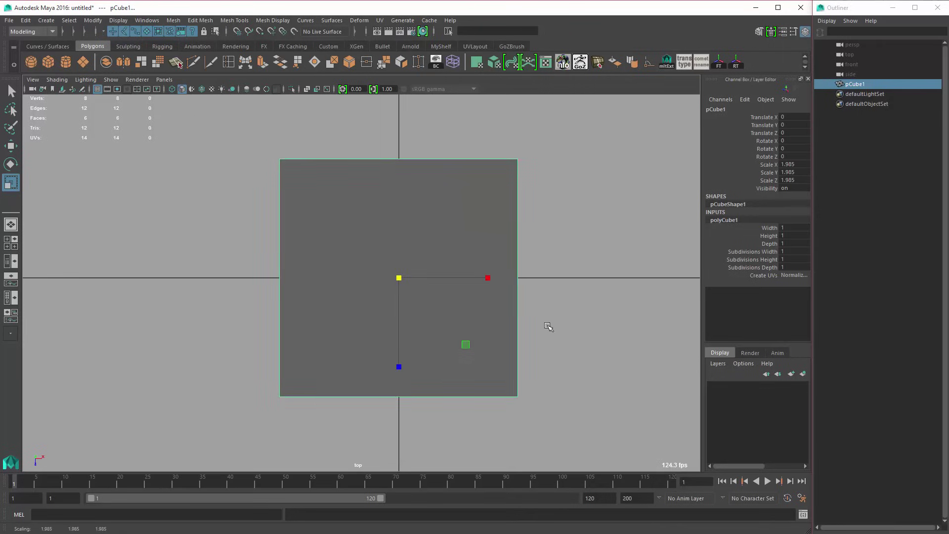
scroll(513, 332, "down", 2)
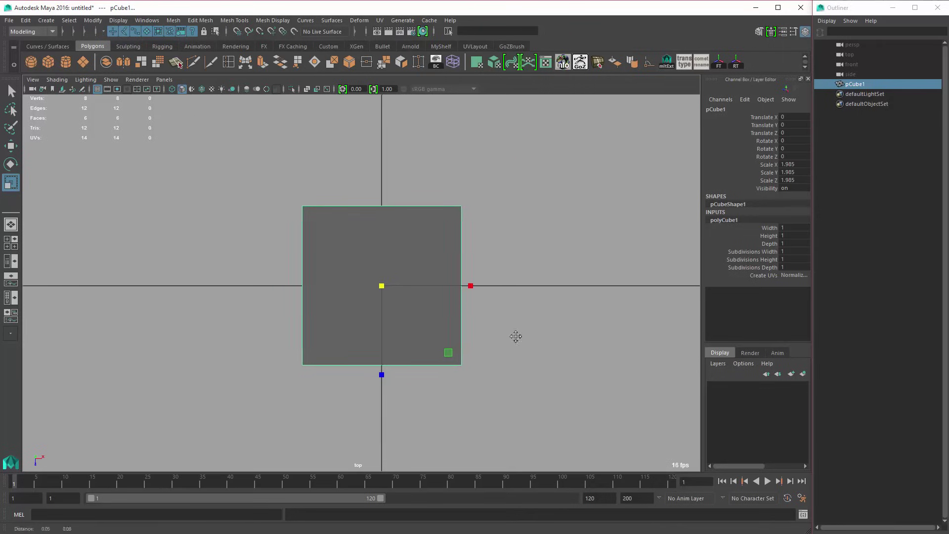
Step: Set the cube's width subdivisions to 4, leaving its height and depth subdivisions at 1
left_click(749, 261)
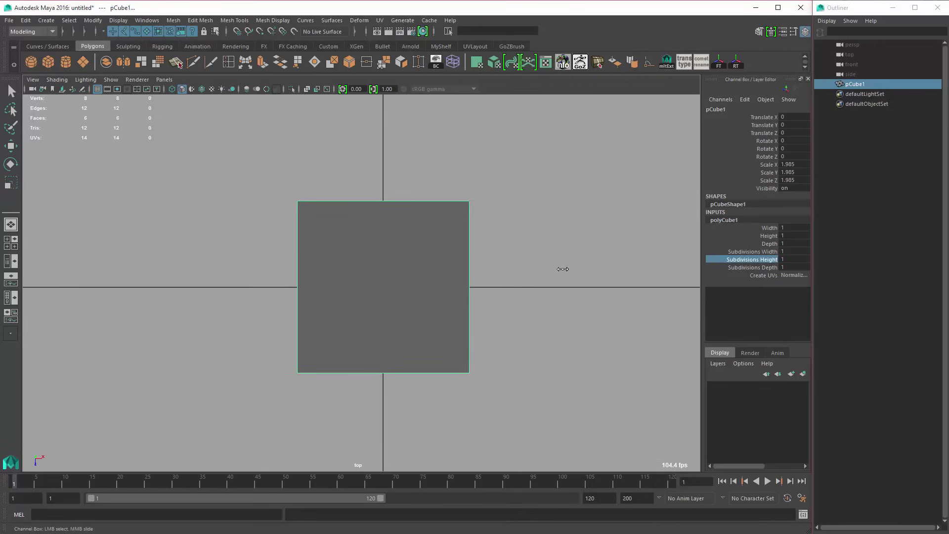
left_click(735, 267)
middle_click_drag(613, 269, 597, 264)
key("ctrl+z")
left_click(764, 251)
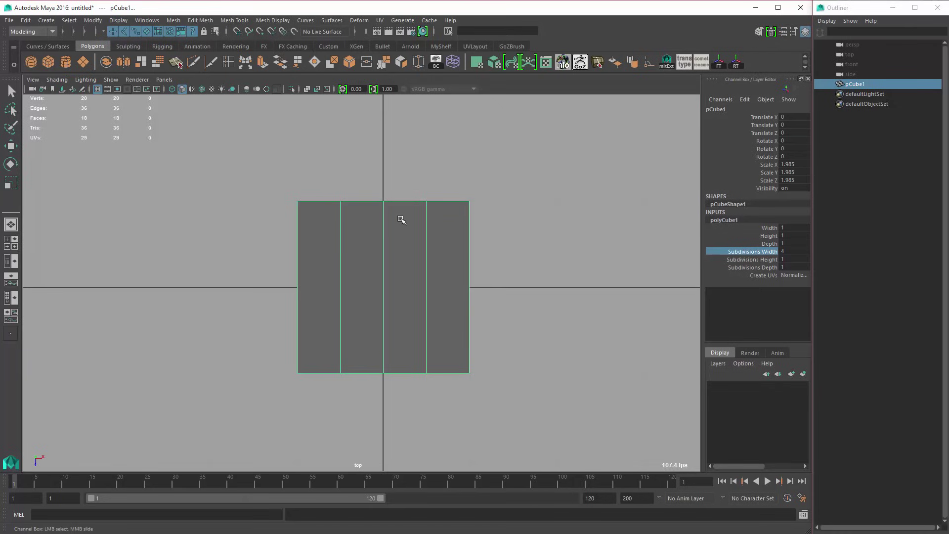
Step: Move the far row of vertices one column at a time into a gentle arc, lowest and widest at the -X side
right_click_drag(401, 220, 355, 209)
left_click_drag(276, 168, 328, 226)
key("w")
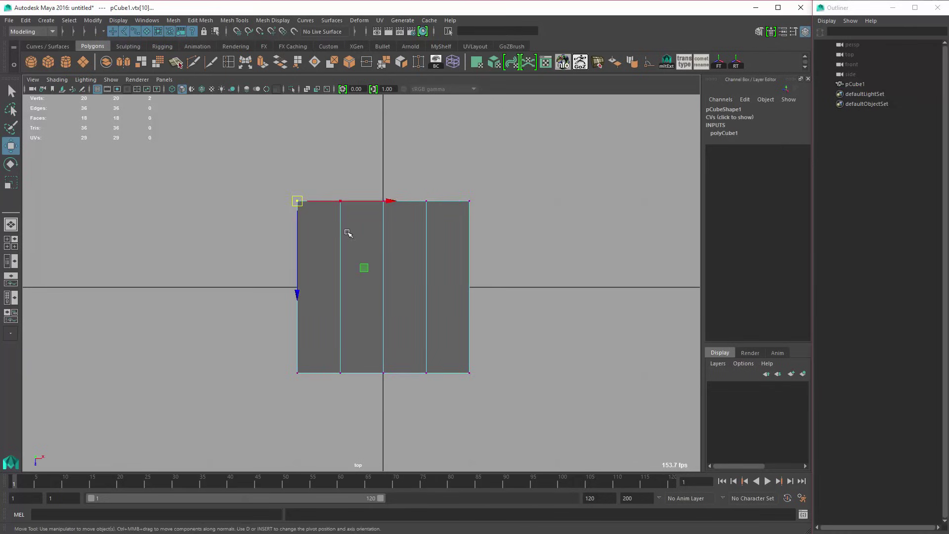
middle_click_drag(352, 210, 337, 234)
left_click_drag(331, 191, 350, 217)
middle_click_drag(347, 238, 333, 251)
left_click_drag(417, 198, 437, 223)
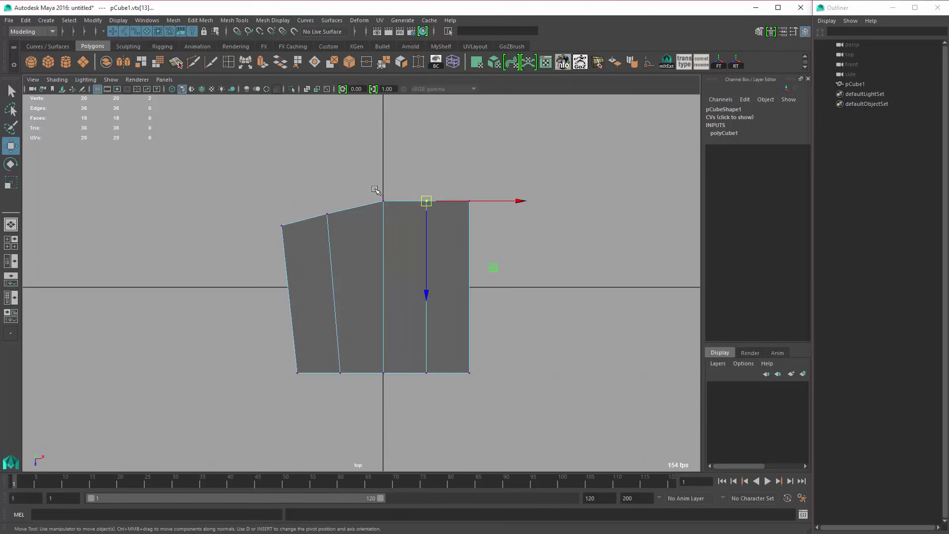
left_click_drag(376, 189, 395, 216)
middle_click_drag(402, 234, 399, 237)
left_click_drag(457, 197, 486, 230)
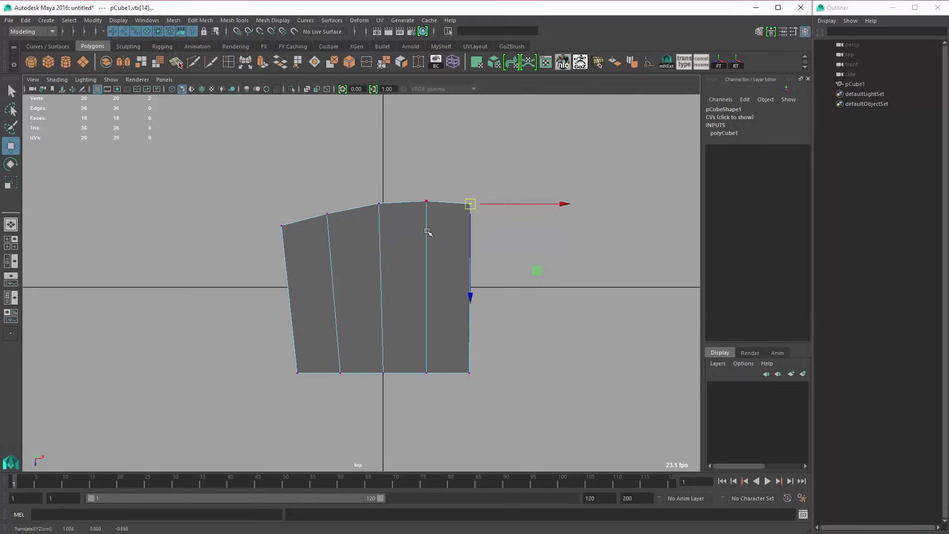
Step: Scale the near row of vertices narrower along X and shift it so the block tapers toward that end
left_click_drag(249, 347, 495, 408)
key("r")
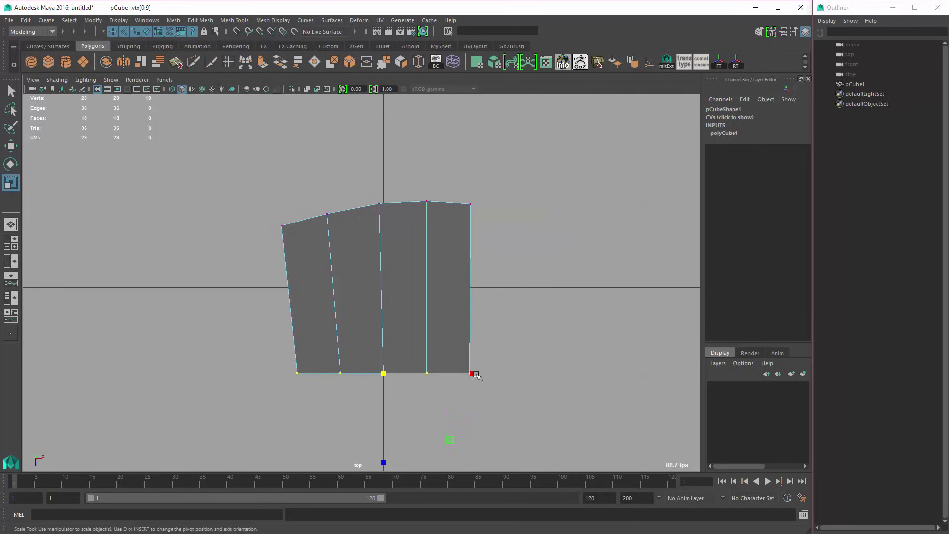
mouse_move(472, 376)
left_mouse_down()
mouse_move(460, 378)
mouse_move(468, 374)
left_mouse_up()
key("w")
key("r")
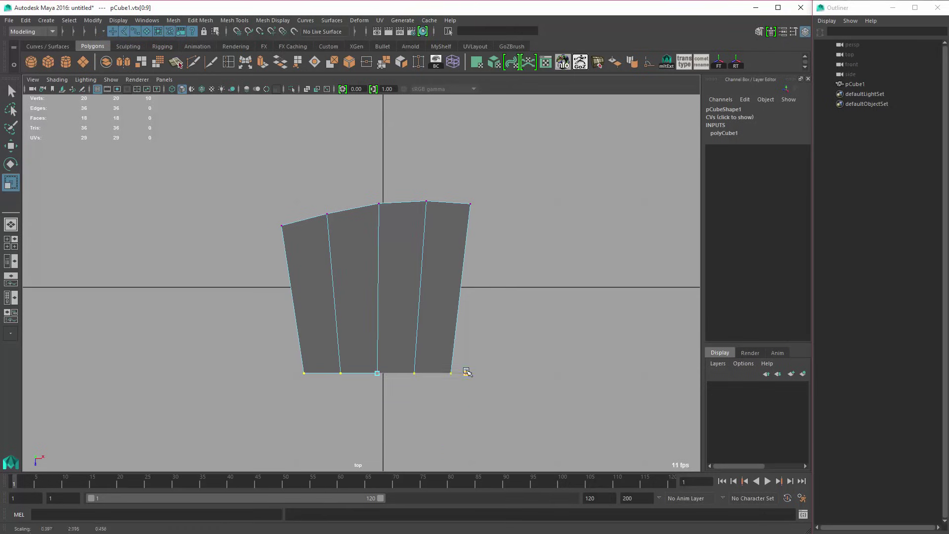
key("w")
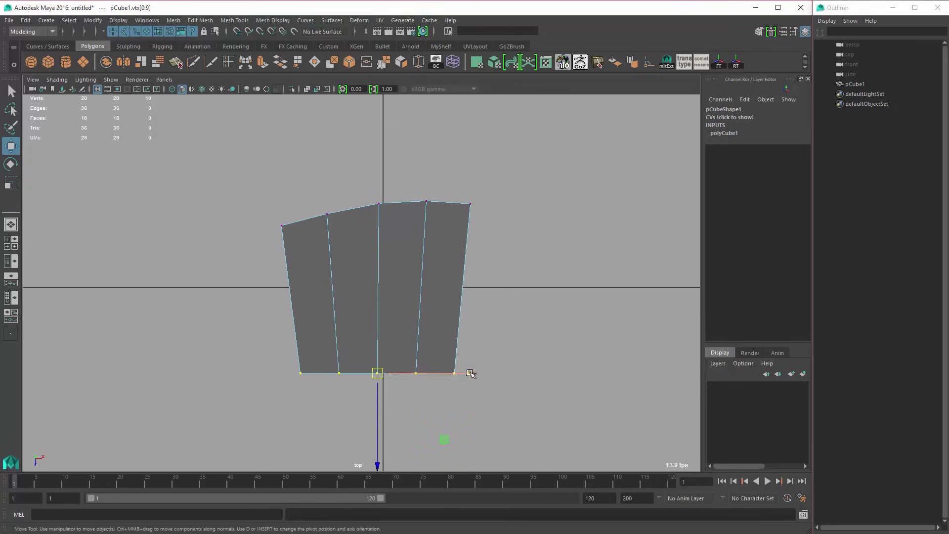
left_click_drag(472, 375, 476, 374)
Step: Fine-tune the vertex columns along the far edge in the top view to even out the arc and column spacing
left_click_drag(365, 187, 402, 226)
middle_click_drag(403, 228, 399, 226)
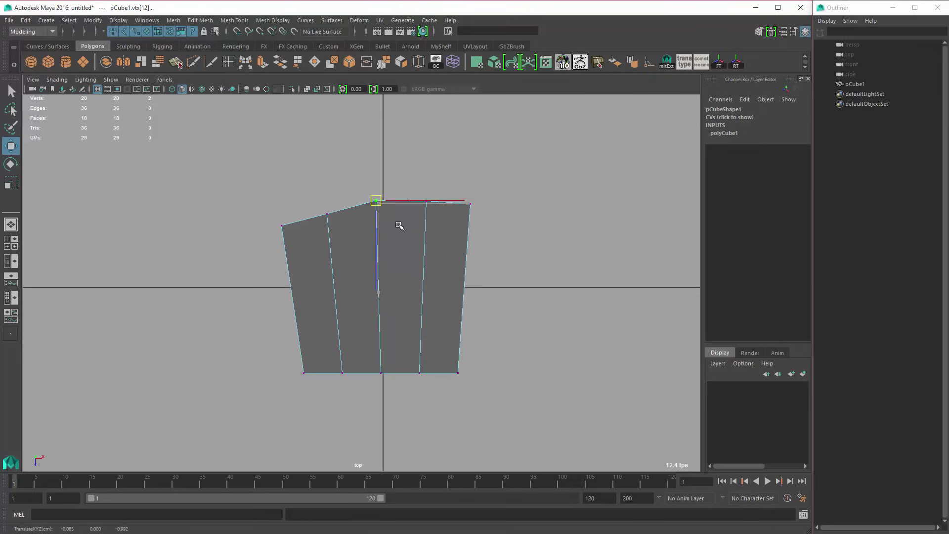
left_click_drag(450, 191, 504, 231)
left_click_drag(343, 199, 318, 230)
middle_click_drag(343, 243, 345, 240)
left_click_drag(260, 209, 297, 236)
middle_click_drag(301, 238, 301, 242)
left_click_drag(311, 199, 340, 228)
middle_click_drag(335, 232, 332, 233)
left_click_drag(264, 210, 309, 254)
middle_click_drag(309, 253, 313, 253)
left_click_drag(351, 179, 389, 215)
middle_click_drag(389, 216, 389, 216)
Step: Flatten the whole block in perspective by scaling all its vertices down along Y
key("space")
key("space")
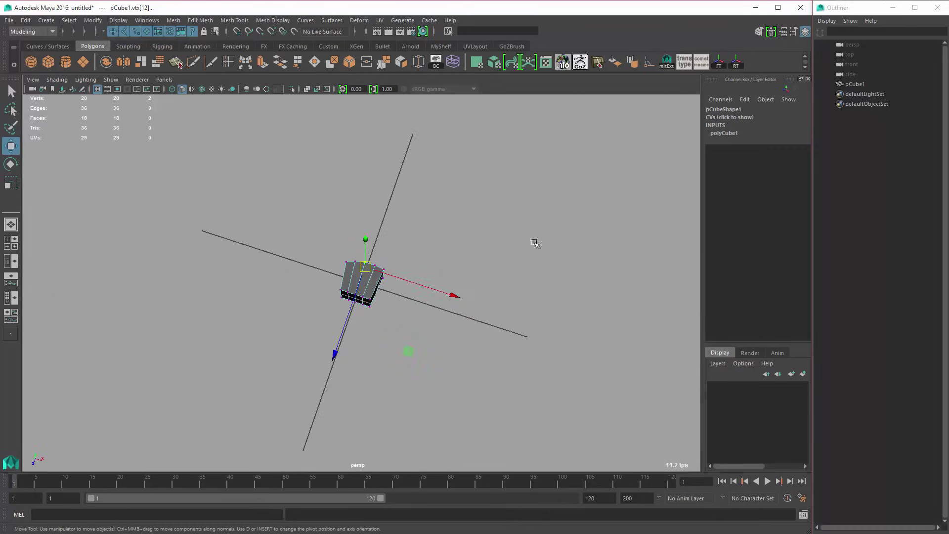
left_click_drag(486, 276, 346, 277, "alt")
right_click_drag(346, 277, 461, 280, "alt")
middle_click_drag(461, 278, 504, 320, "alt")
key("r")
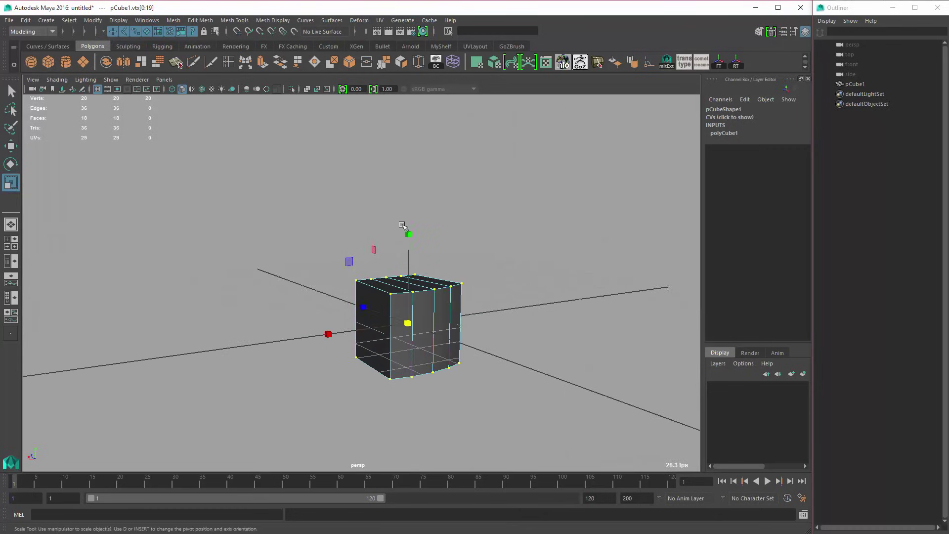
left_click_drag(407, 230, 424, 301)
left_click_drag(436, 316, 394, 292, "alt")
right_click_drag(394, 292, 460, 299, "alt")
left_click_drag(460, 299, 424, 272, "alt")
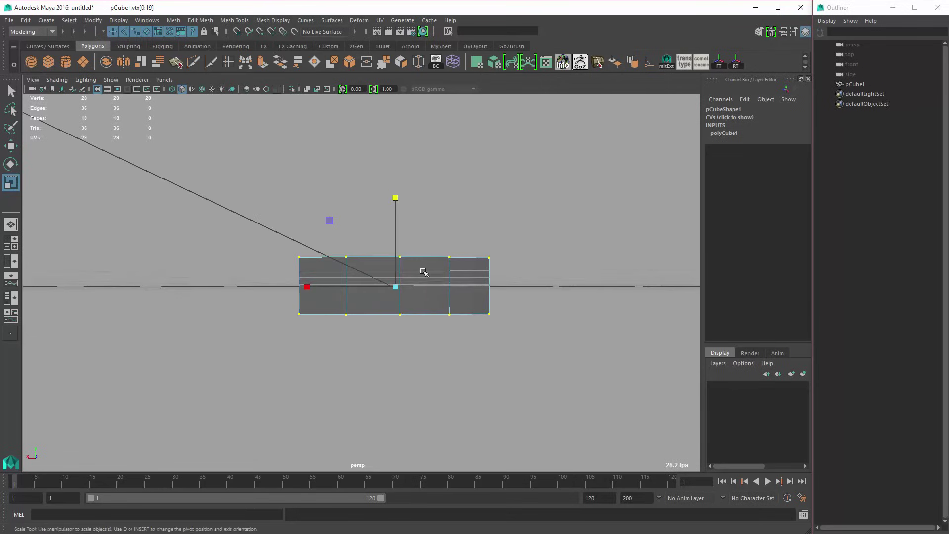
left_click_drag(396, 198, 397, 204)
Step: Raise the second face from the +X side on the wide end to arch the block
left_click_drag(370, 267, 559, 277, "alt")
left_click_drag(441, 280, 246, 280, "alt")
key("q")
left_click(374, 279)
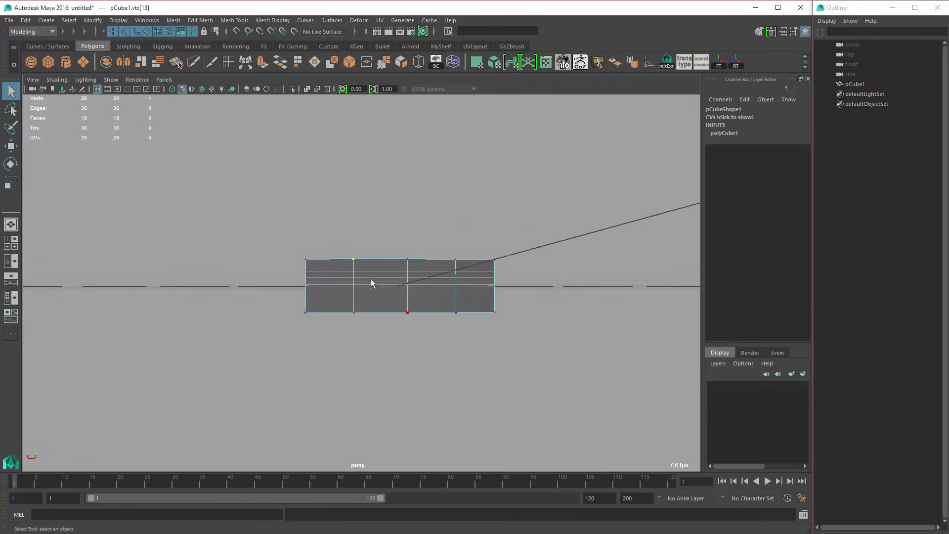
left_click_drag(371, 279, 376, 282, "alt")
right_click_drag(376, 286, 376, 303)
left_click(385, 296)
scroll(385, 296, "up", 2)
key("w")
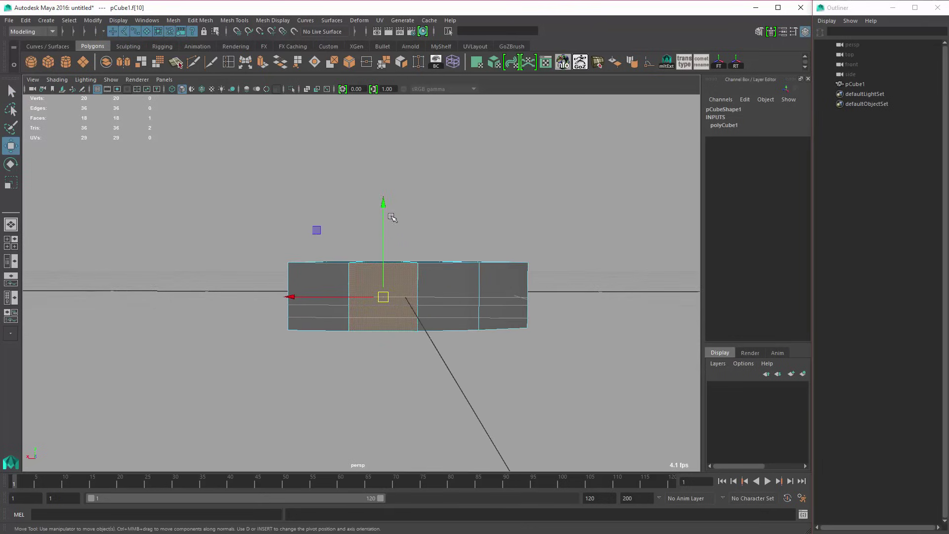
left_click_drag(384, 200, 385, 189)
Step: Tilt the outermost -X face of the wide end and move it down to continue the arch
left_click_drag(490, 303, 474, 290, "alt")
left_click(474, 290)
key("e")
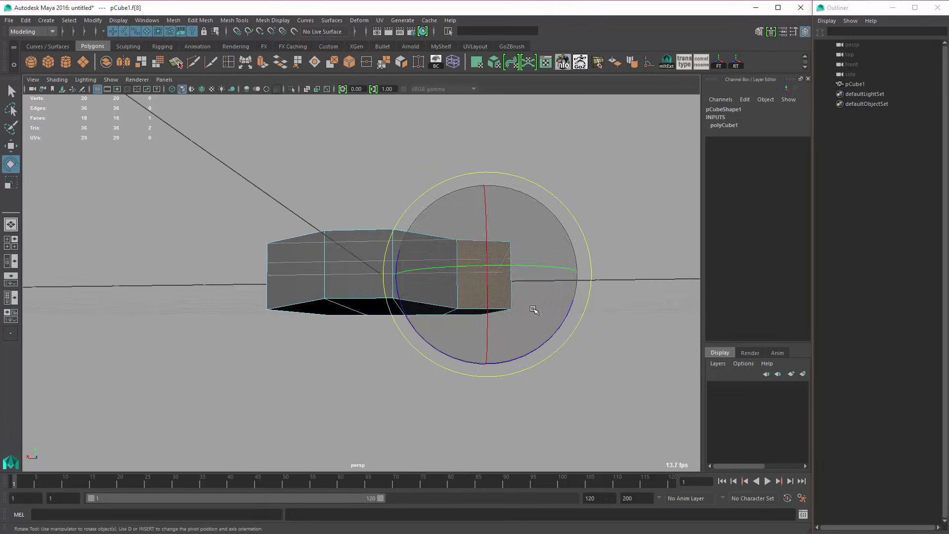
left_click_drag(578, 342, 515, 346, "alt")
key("w")
middle_click_drag(515, 346, 515, 347)
Step: Adjust the inner upper vertices and the middle lower vertex of the wide end to even out its face divisions
right_click_drag(452, 272, 426, 270)
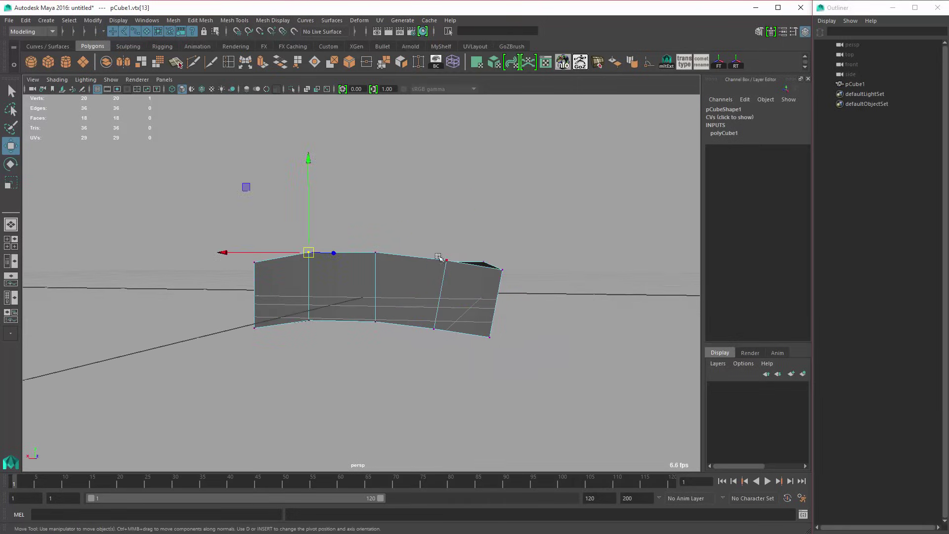
left_click_drag(381, 194, 380, 193)
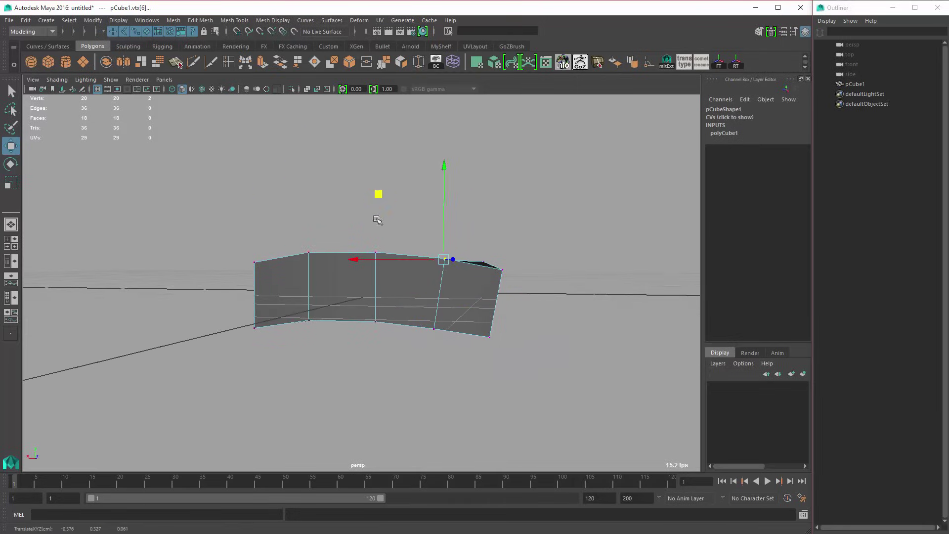
left_click_drag(366, 243, 387, 256)
left_click_drag(316, 183, 316, 182)
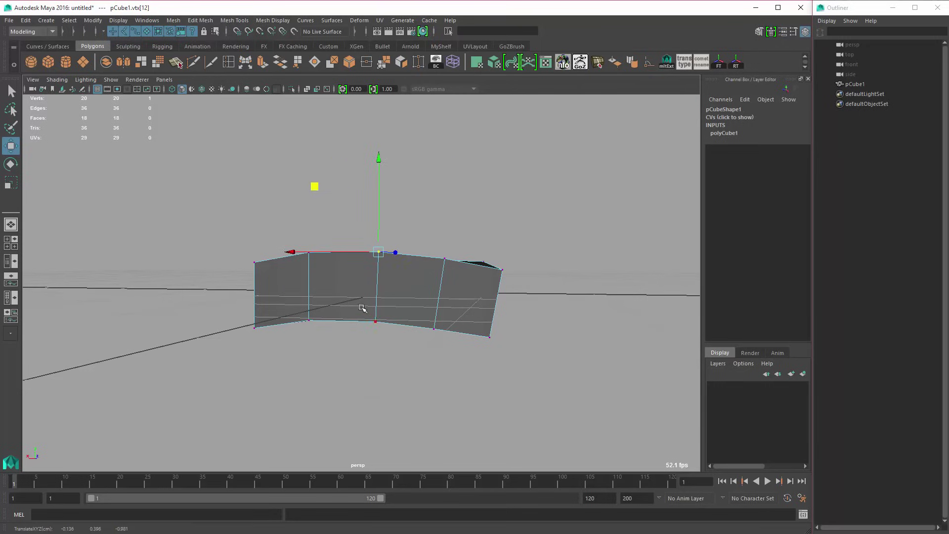
left_click_drag(363, 308, 386, 337)
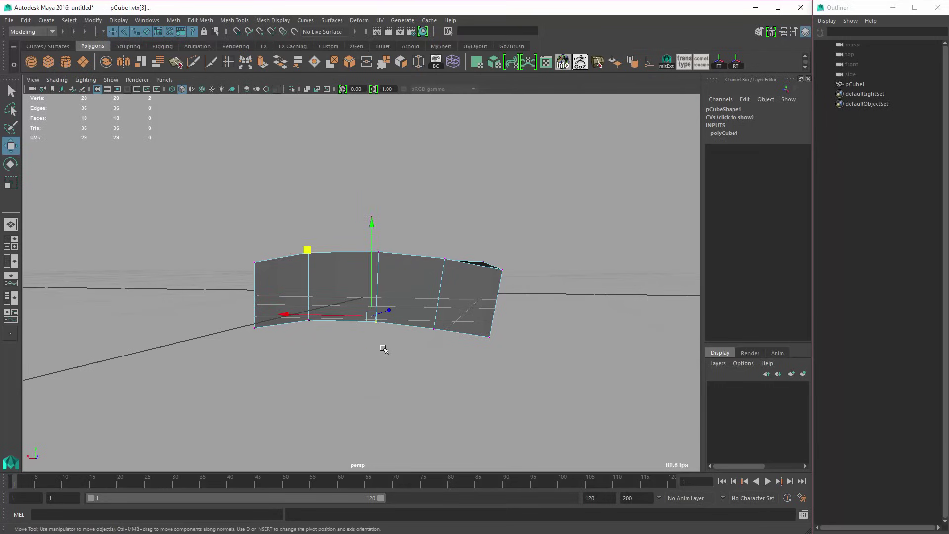
middle_click_drag(384, 349, 383, 349)
Step: Reposition the lower vertices near the -X side of the wide end and slant the opposite outer edge inward
left_click(433, 328)
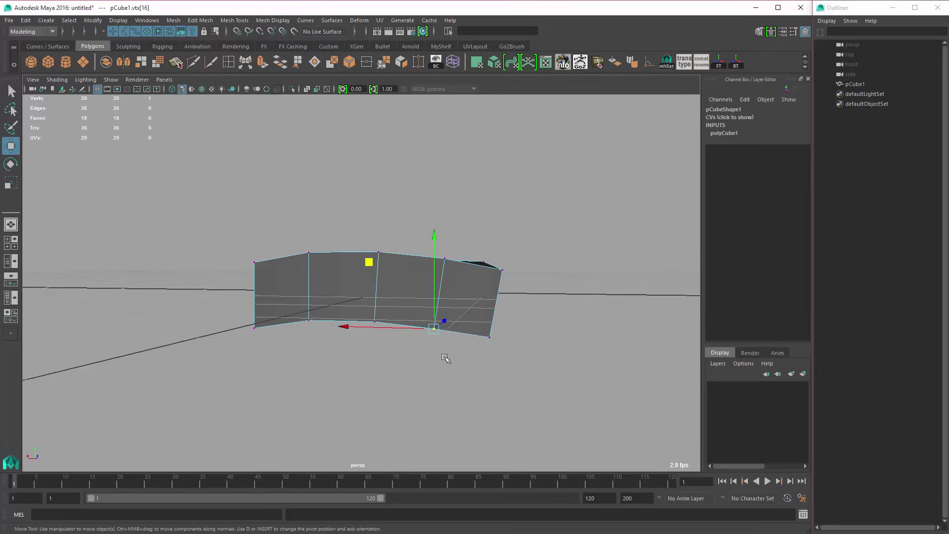
right_click_drag(445, 357, 455, 367, "alt")
middle_click_drag(456, 366, 458, 361)
left_click(492, 338)
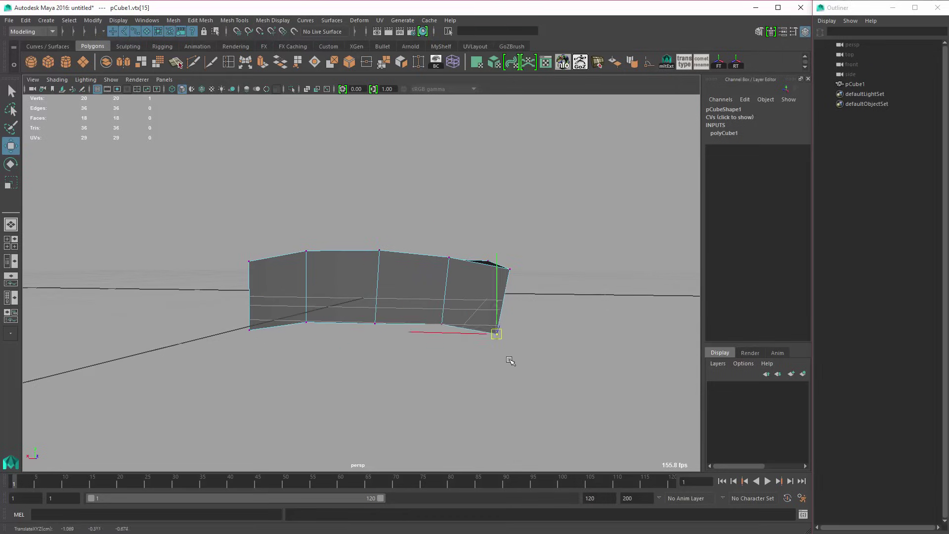
left_click_drag(514, 354, 330, 332, "alt")
left_click(304, 316)
left_click(295, 290)
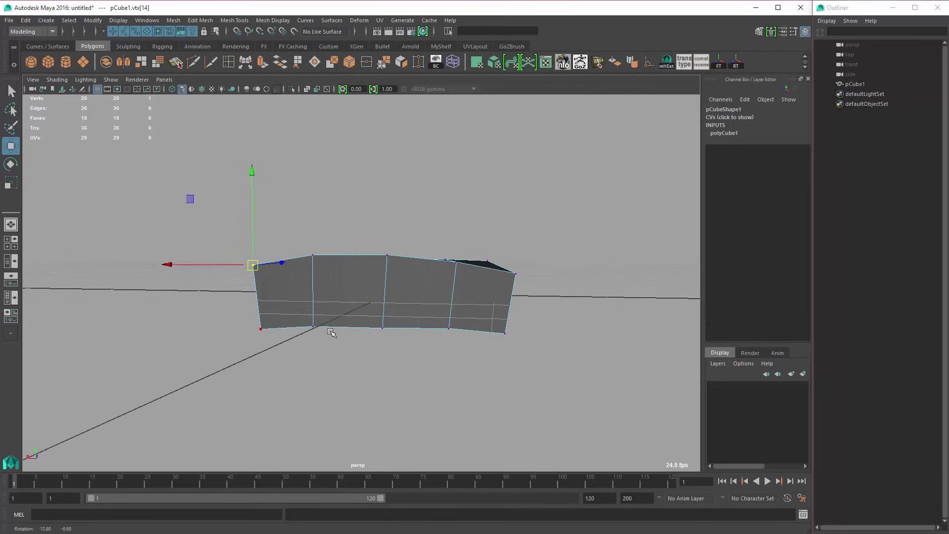
Step: Lower the outermost -X face of the wide end and its outer vertical edge slightly
right_click_drag(464, 303, 464, 331)
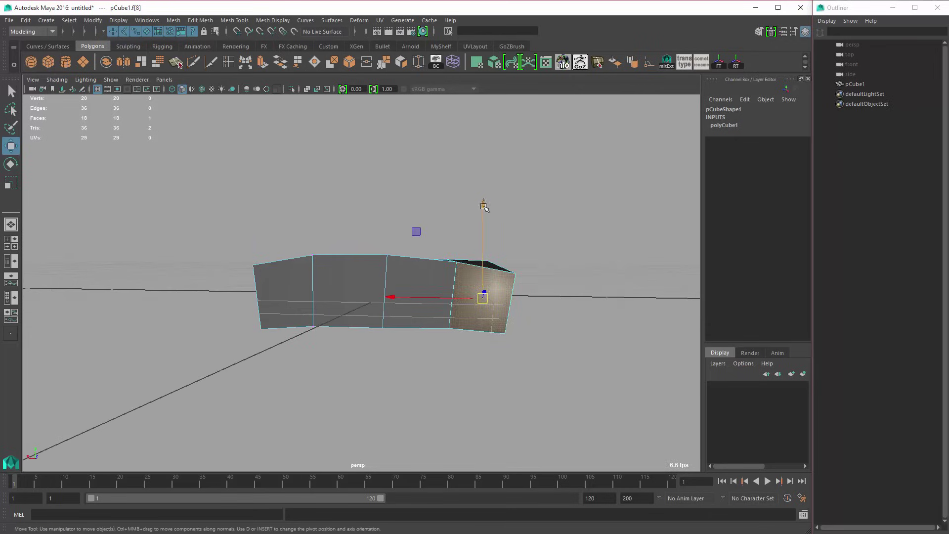
left_click_drag(484, 207, 490, 228)
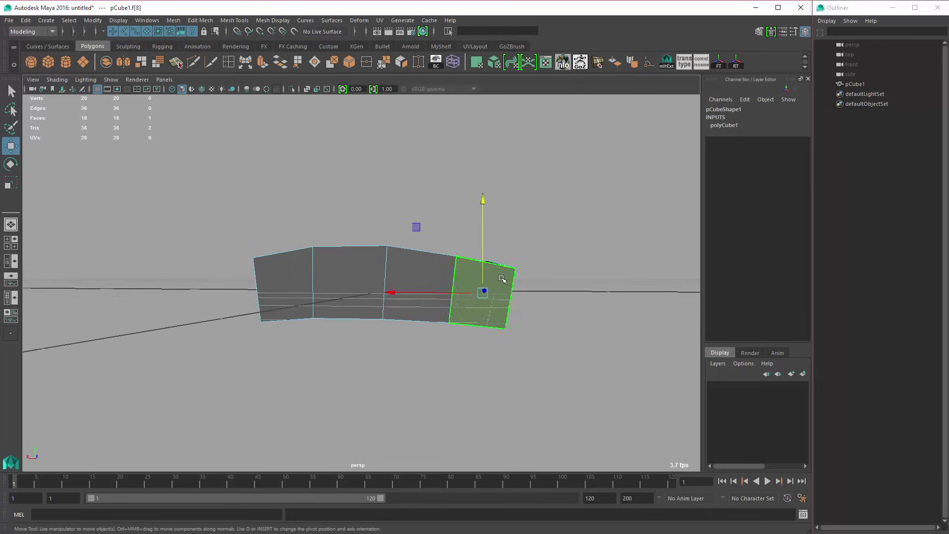
right_click_drag(502, 278, 502, 256)
left_click(511, 291)
left_click_drag(510, 209, 510, 212)
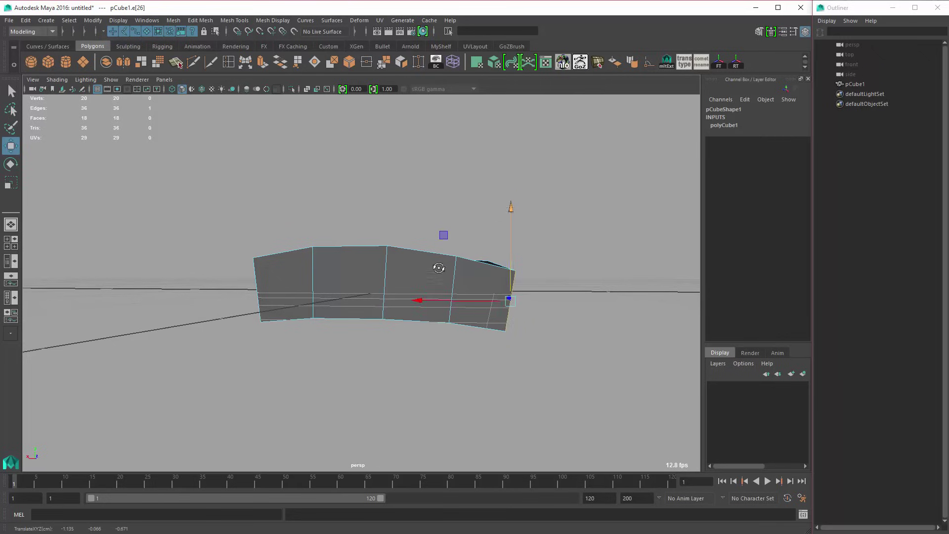
Step: Adjust the wide end's lower vertices and outer +X corner, using the wireframe top view to check their alignment
left_click_drag(439, 267, 390, 309, "alt")
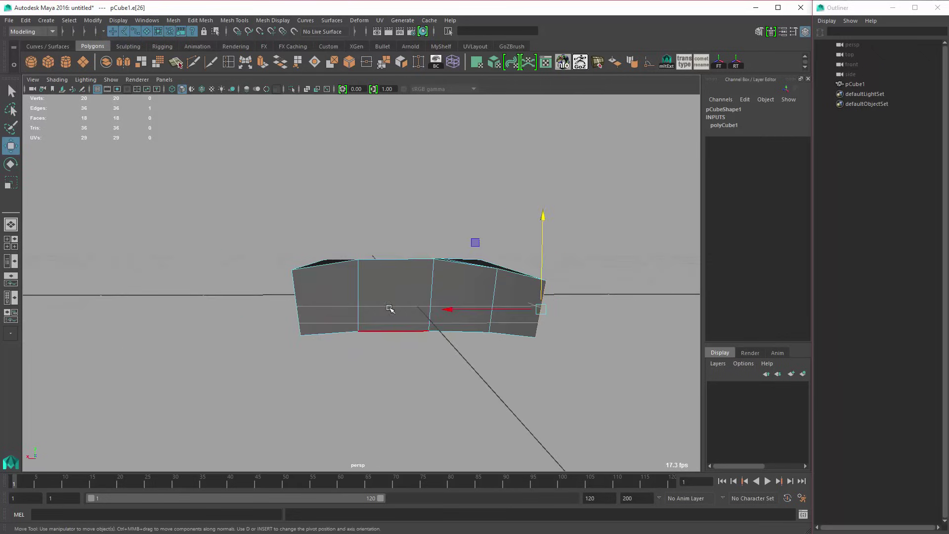
right_click_drag(391, 308, 366, 310)
left_click(357, 331)
left_click_drag(332, 331, 354, 374)
left_click_drag(265, 345, 328, 448)
key("space")
key("space")
key("4")
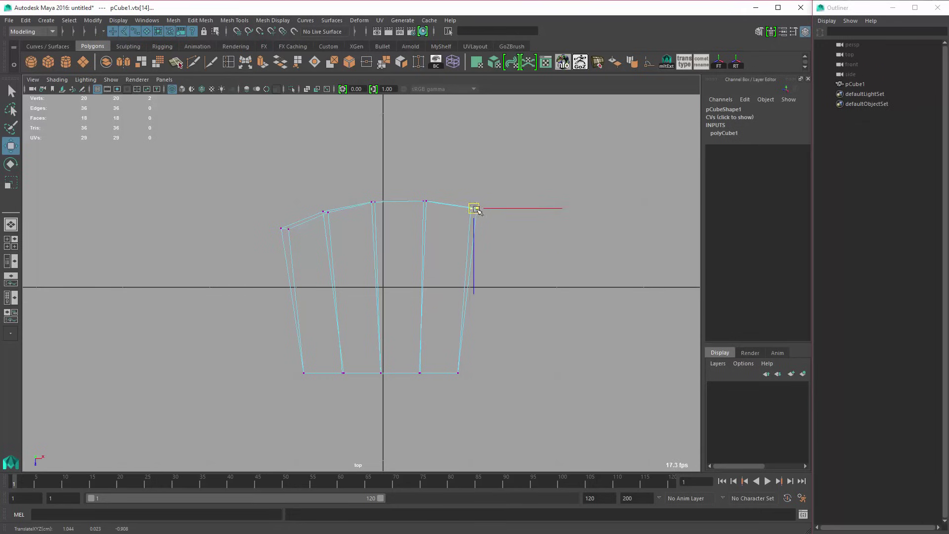
key("space")
key("space")
Step: Delete the four faces closing the narrow end of the block
mouse_move(472, 321)
left_mouse_down("alt")
mouse_move(339, 284)
mouse_move(362, 296)
left_mouse_up("alt")
right_click_drag(351, 284, 349, 303)
left_click(283, 297)
left_click(320, 279, "shift")
left_click(359, 281, "shift")
left_click(388, 280, "shift")
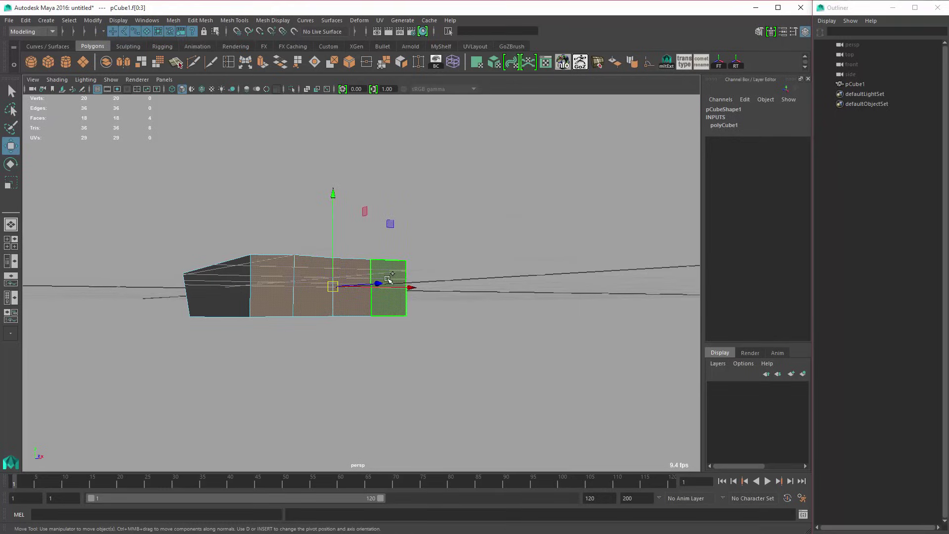
key("Delete")
Step: Raise the two middle upper edges of the open narrow end
left_click_drag(335, 282, 357, 307, "alt")
right_click_drag(356, 308, 365, 294)
left_click_drag(365, 294, 347, 316, "alt")
left_click(340, 309)
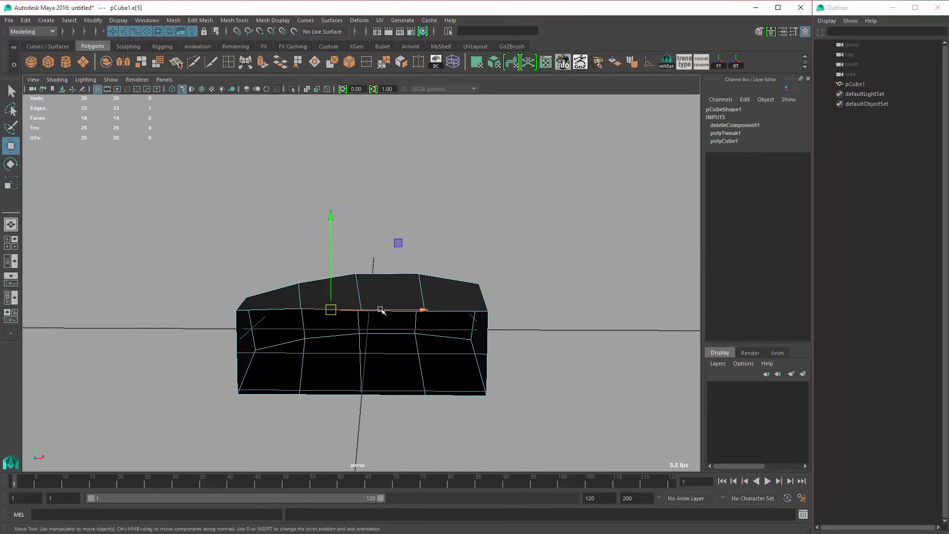
key("q")
key("w")
left_click_drag(381, 331, 367, 240, "alt")
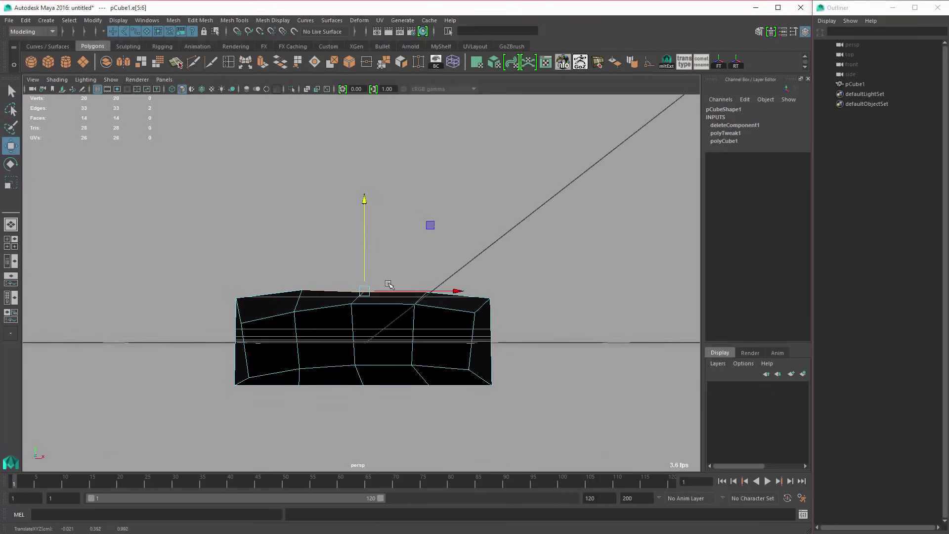
Step: Raise the center upper vertex of the open narrow end slightly
left_click_drag(409, 300, 378, 305, "alt")
key("q")
right_click_drag(375, 277, 339, 263)
key("w")
left_click_drag(339, 262, 361, 250)
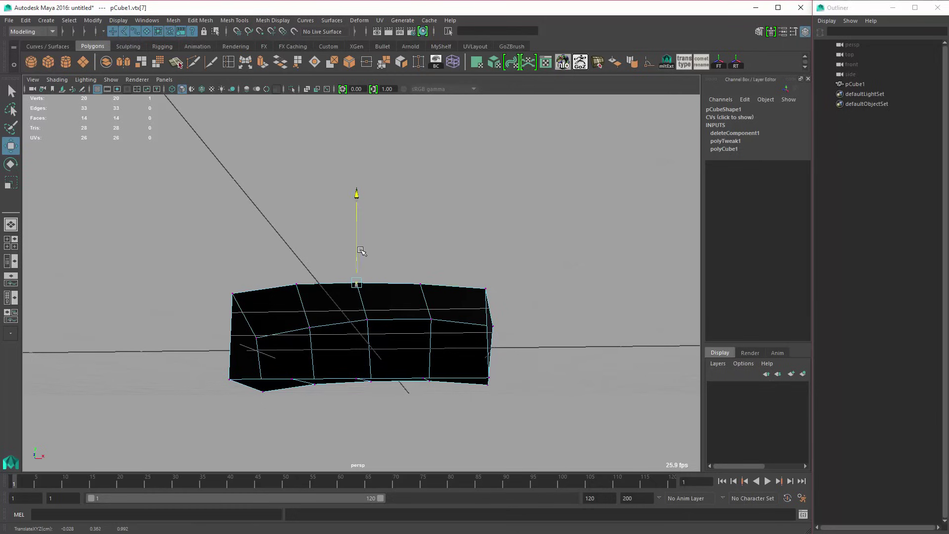
Step: Scale the four outer corner vertices of the open narrow end vertically to about 0.95
left_click_drag(338, 325, 324, 402, "alt")
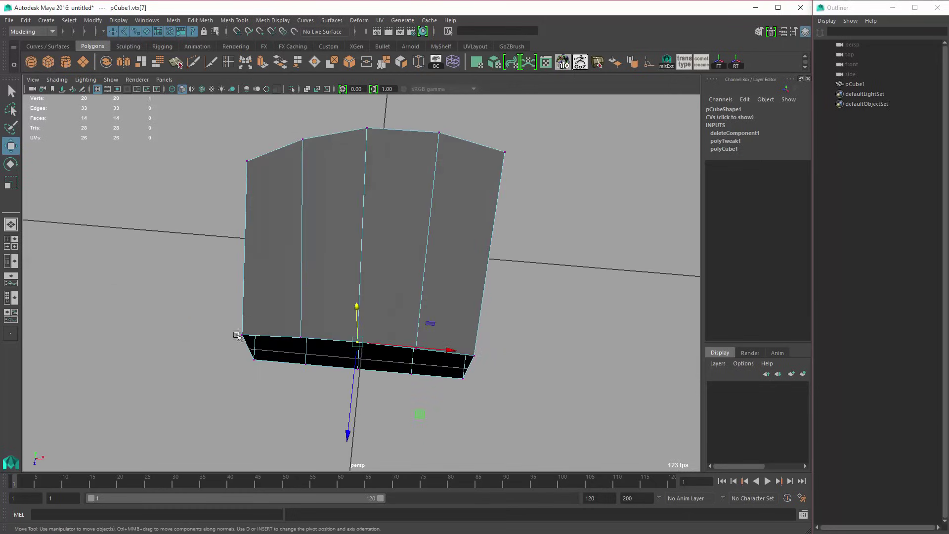
left_click_drag(235, 332, 269, 375)
left_click_drag(445, 347, 484, 392, "shift")
left_click_drag(448, 396, 467, 328, "alt")
key("r")
left_click_drag(366, 257, 366, 262)
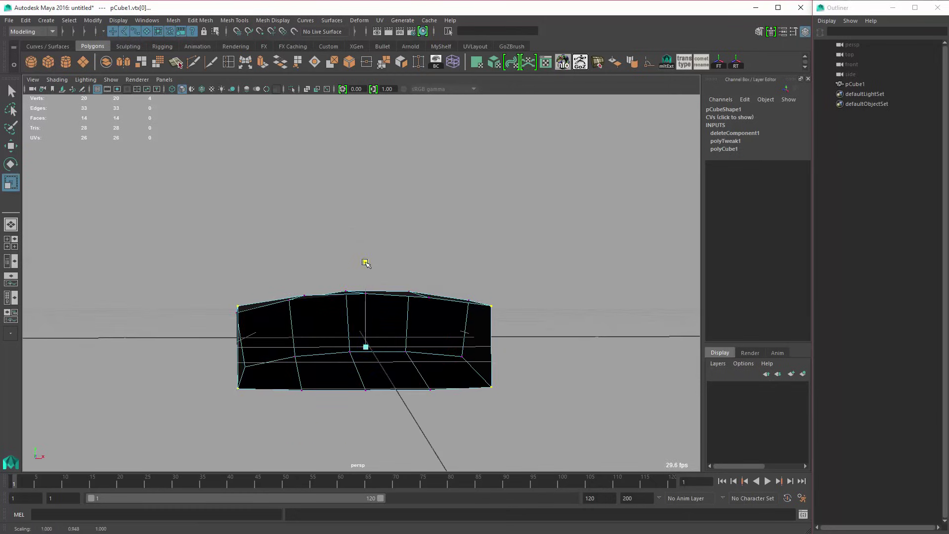
Step: Lower the inner lower vertex on the +X side of the open end and slightly lower the adjacent bottom corner
left_click_drag(356, 437, 354, 448, "alt")
left_click_drag(289, 377, 331, 422)
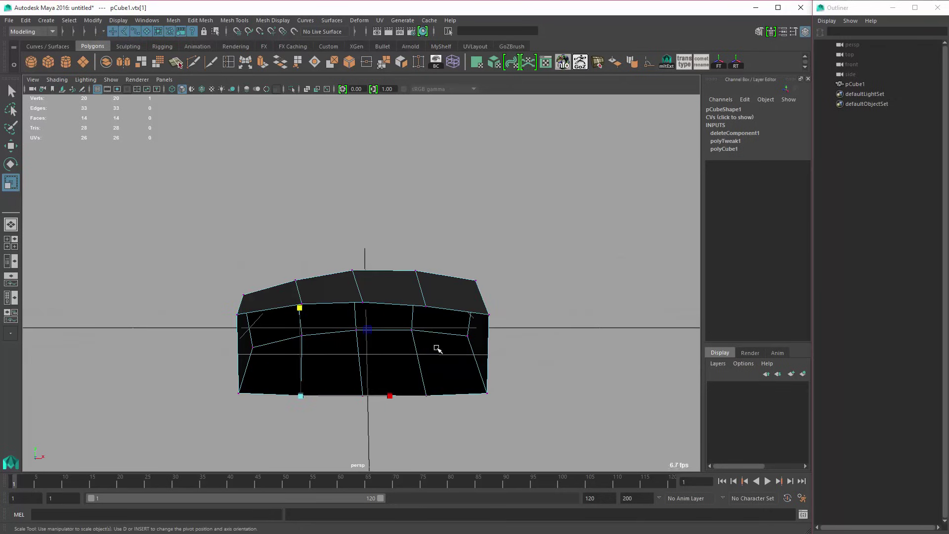
left_click_drag(437, 349, 523, 364, "alt")
left_click_drag(389, 400, 448, 408, "alt")
left_click_drag(465, 380, 443, 377, "alt")
key("w")
left_click_drag(423, 302, 420, 335)
left_click_drag(461, 376, 497, 401)
left_click_drag(497, 400, 496, 323, "alt")
left_click_drag(491, 289, 491, 293)
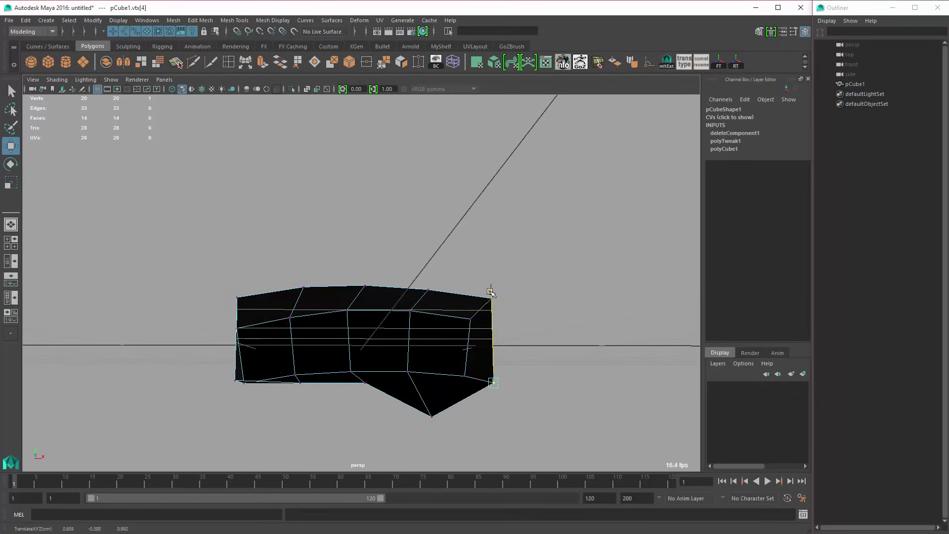
Step: Lower the center and -X inner bottom vertices of the open end, and check the shape with a smoothed preview
left_click_drag(393, 361, 362, 399, "alt")
left_click_drag(289, 378, 316, 414)
middle_click_drag(326, 420, 327, 431)
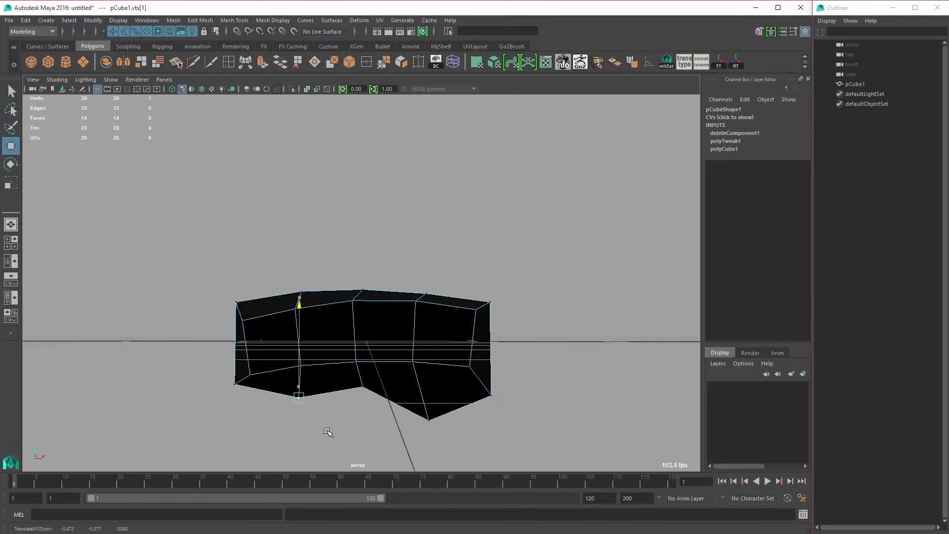
left_click_drag(342, 375, 375, 399)
middle_click_drag(372, 412, 373, 418)
left_click_drag(283, 379, 317, 421)
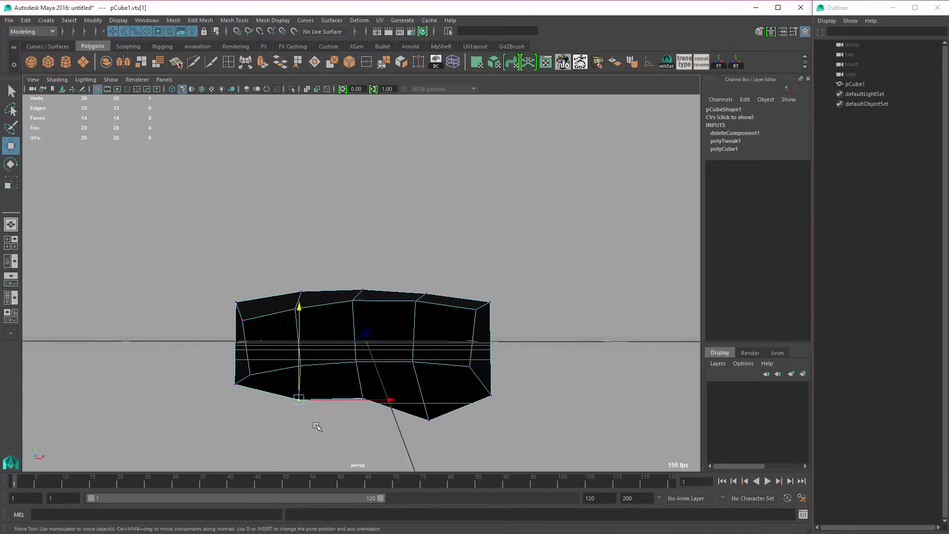
middle_click_drag(317, 427, 316, 431)
left_click_drag(413, 384, 376, 413, "alt")
key("3")
left_click_drag(497, 389, 400, 320, "alt")
key("1")
Step: In the top view, extrude only the wide end's face of the third column from -X outward into a long finger
key("space")
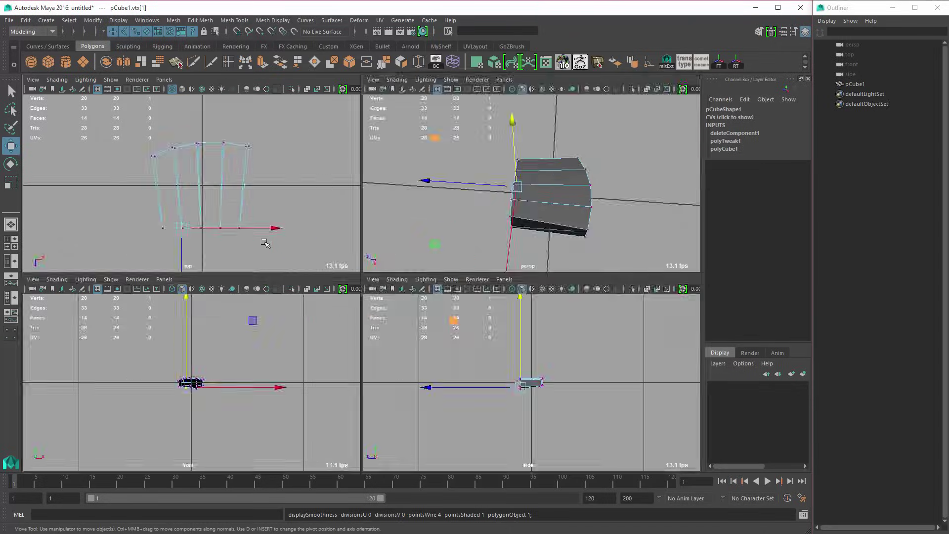
key("space")
right_click(420, 256)
left_click(420, 284)
left_click(413, 285)
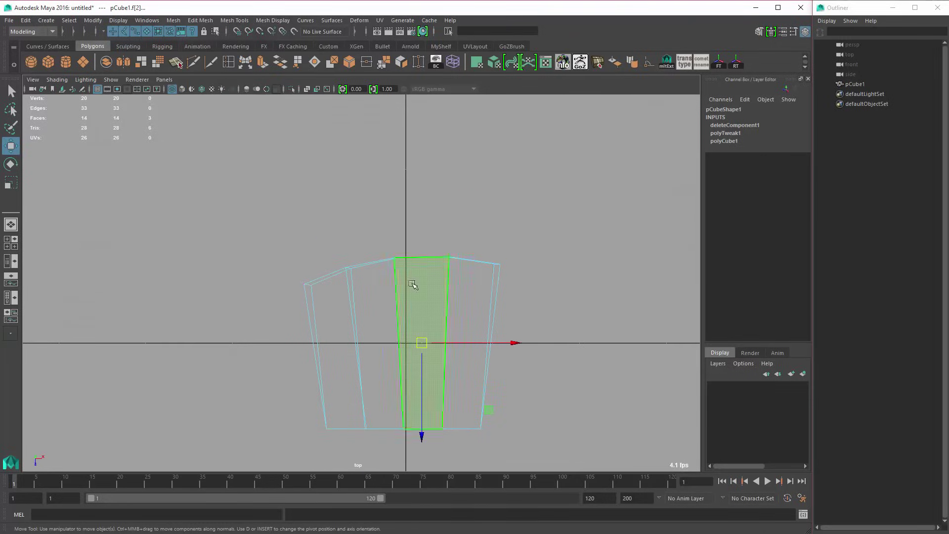
left_click_drag(543, 362, 545, 362, "ctrl")
middle_click_drag(489, 306, 441, 339, "alt")
right_click_drag(441, 339, 466, 333, "alt")
middle_click_drag(369, 270, 388, 294, "alt")
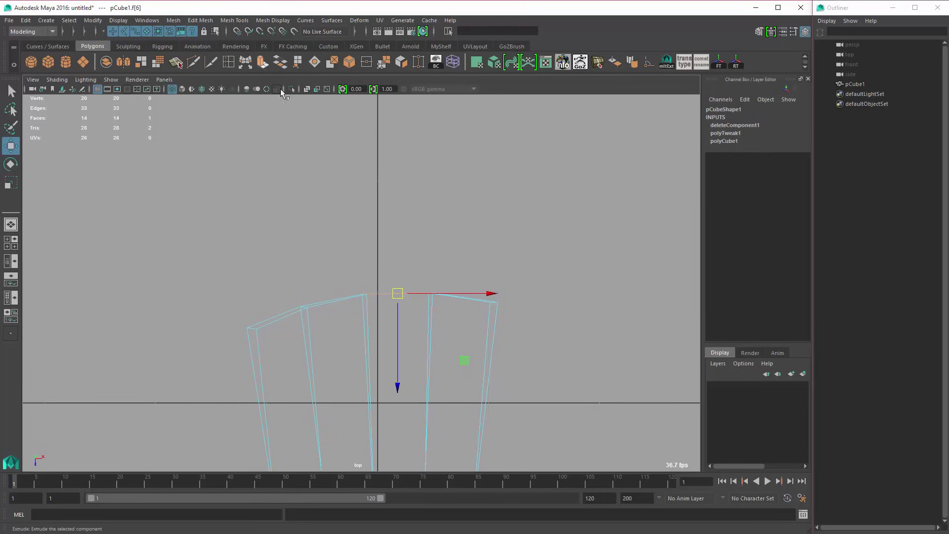
left_click(263, 64)
middle_click_drag(453, 342, 458, 162, "shift")
right_click_drag(513, 231, 449, 223, "alt")
middle_click_drag(448, 222, 439, 254, "alt")
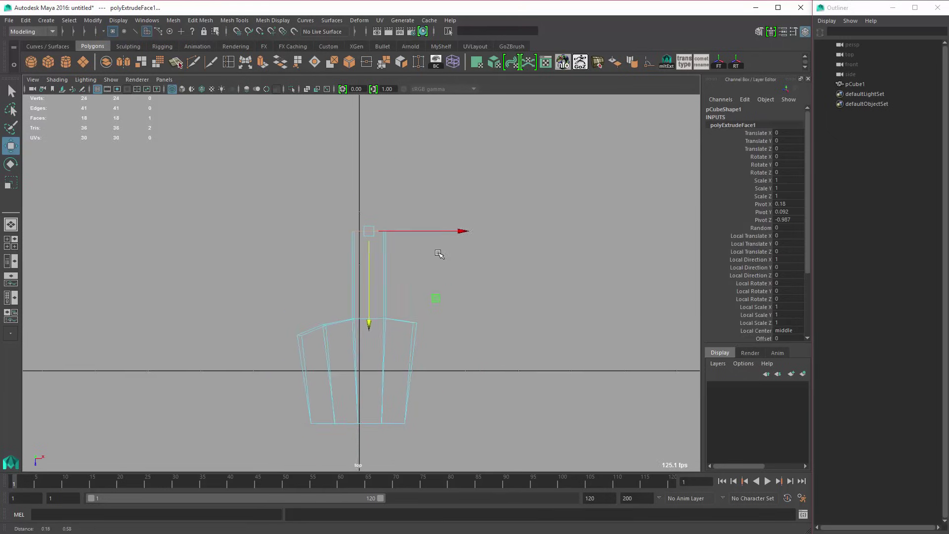
right_click_drag(439, 254, 451, 271, "alt")
middle_click_drag(452, 271, 454, 248)
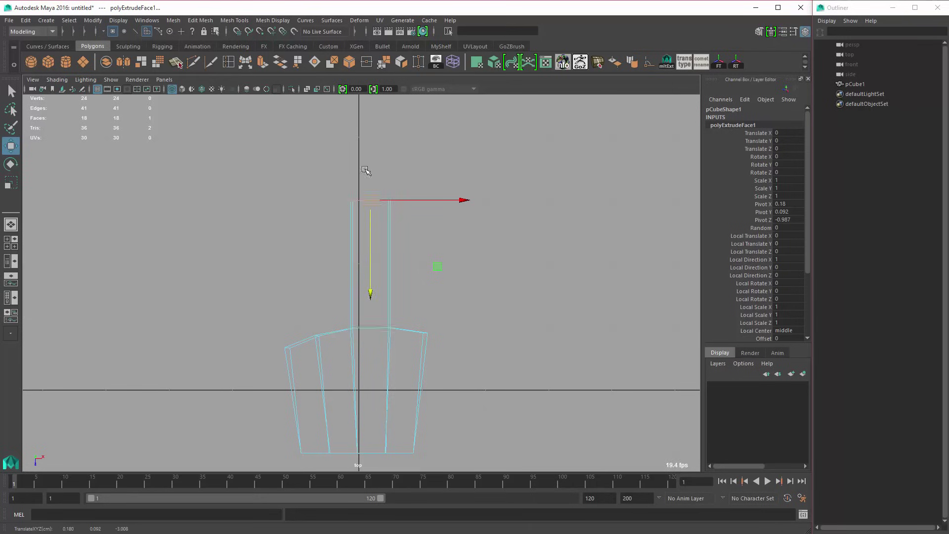
Step: In the side view, insert 2 evenly spaced edge loops across the finger using the Multiple edge loops option
middle_click_drag(392, 298, 403, 271, "alt")
right_click_drag(414, 280, 683, 328, "alt")
key("w")
key("space")
key("space")
middle_click_drag(684, 328, 598, 337, "alt")
middle_click_drag(541, 302, 496, 304, "alt")
right_click_drag(500, 305, 535, 310, "alt")
right_click(518, 263)
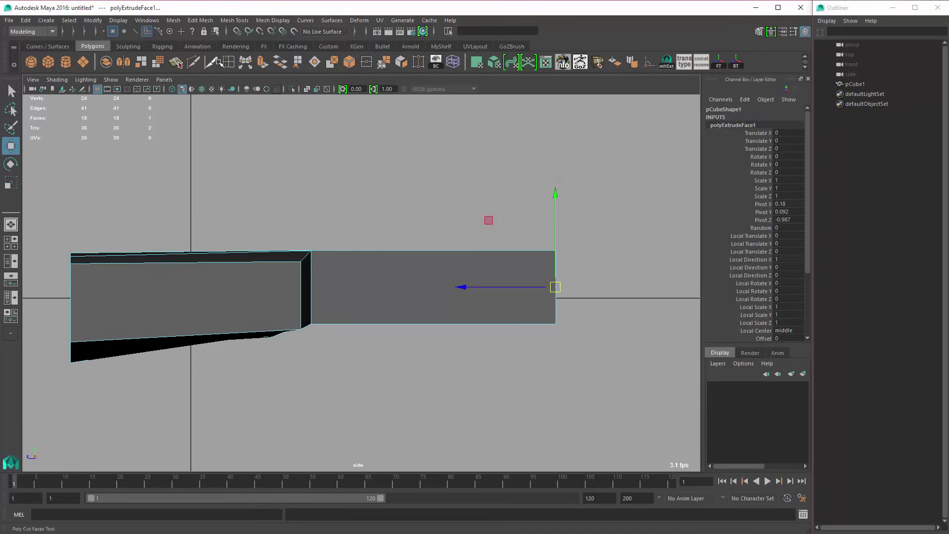
double_click(228, 63)
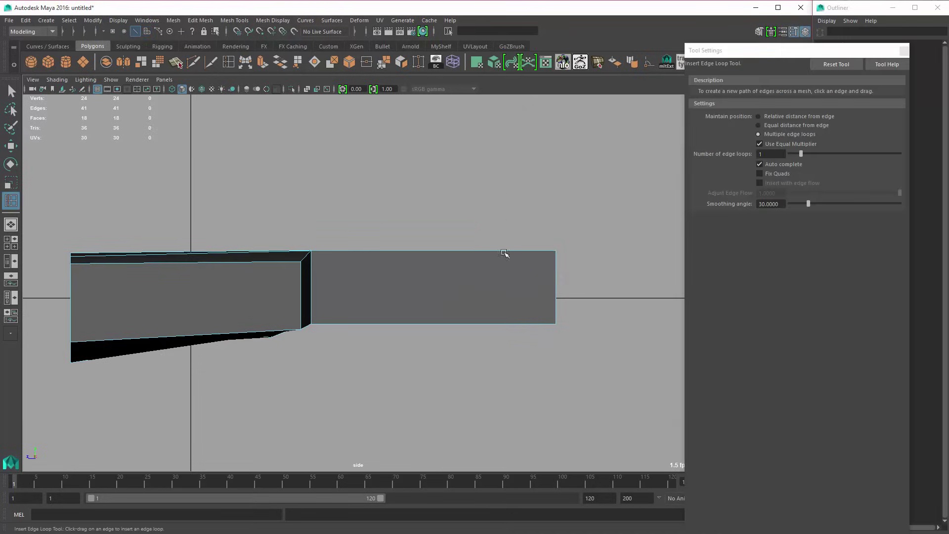
left_click(776, 126)
left_click(775, 134)
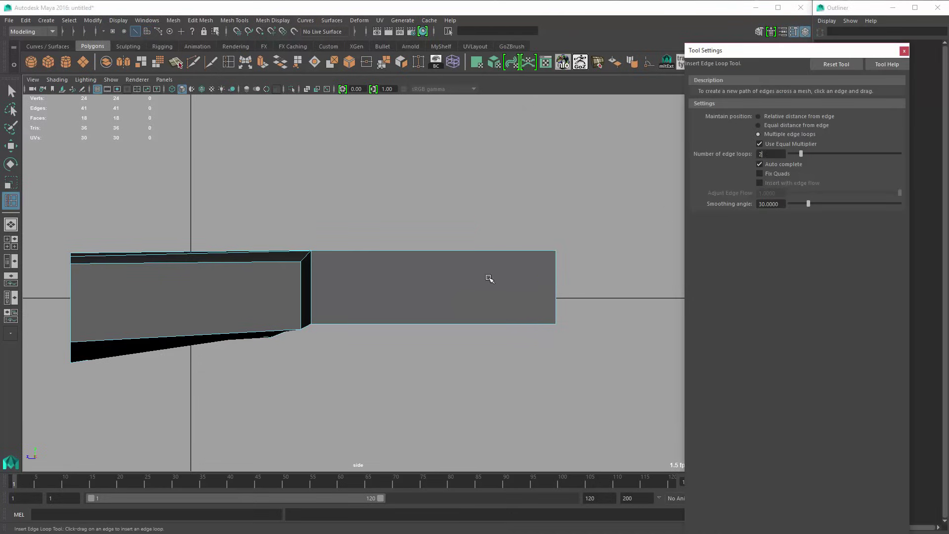
middle_click_drag(489, 278, 513, 256, "alt")
left_click(483, 230)
Step: Rotate the finger's vertices from the first loop to the tip slightly downward, and lower them level with the finger's base
key("w")
right_click_drag(513, 238, 457, 232)
middle_click_drag(456, 225, 448, 234, "alt")
scroll(449, 255, "up", 1)
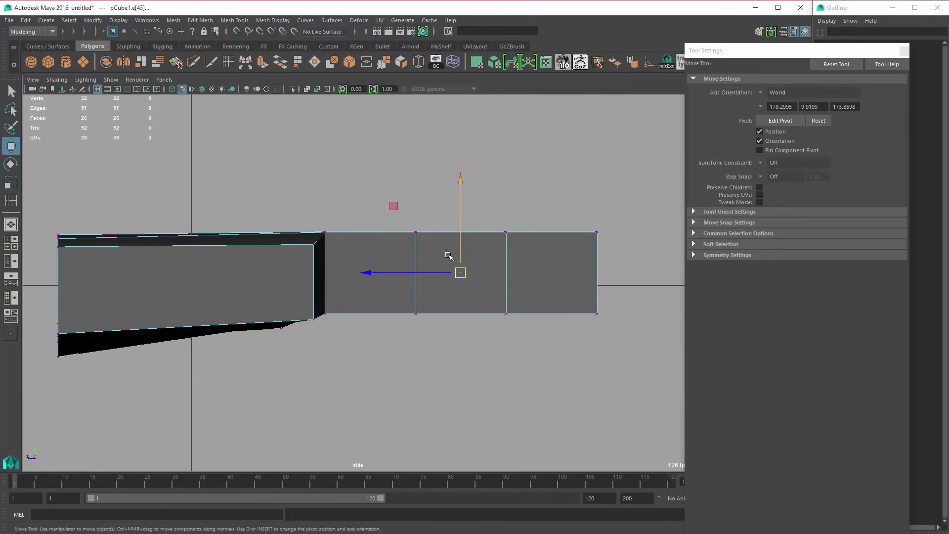
left_click_drag(396, 210, 431, 252)
key("ctrl+z")
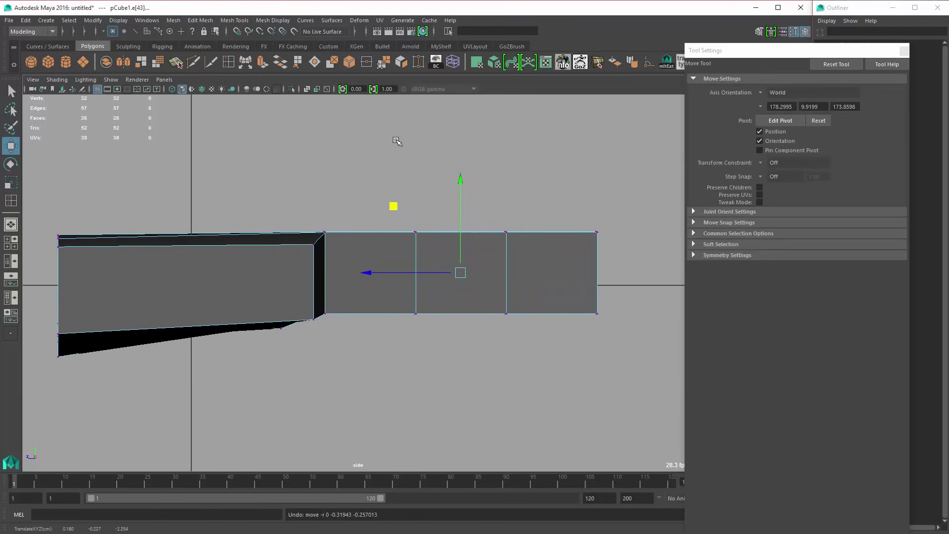
left_click_drag(397, 143, 623, 343)
key("e")
left_click_drag(575, 317, 572, 350)
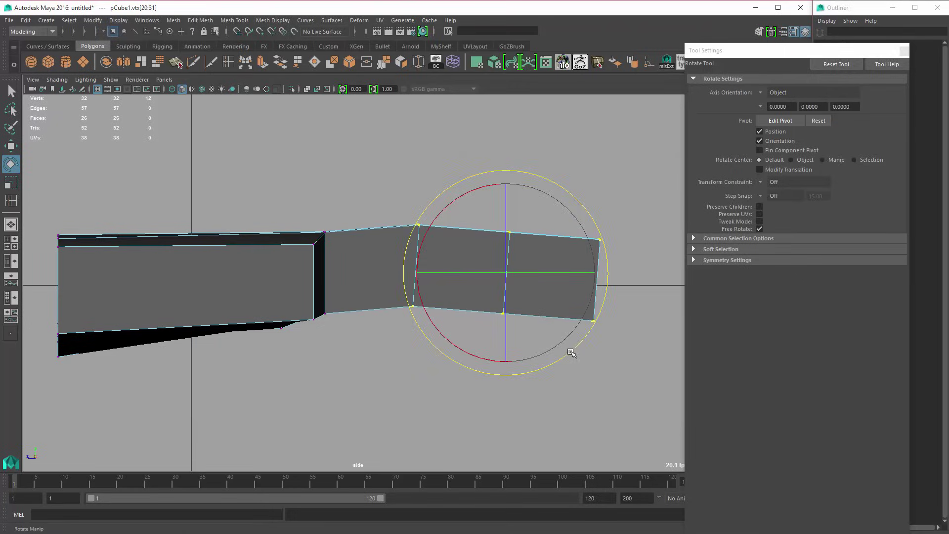
key("w")
left_click_drag(508, 212, 646, 355)
key("ctrl+z")
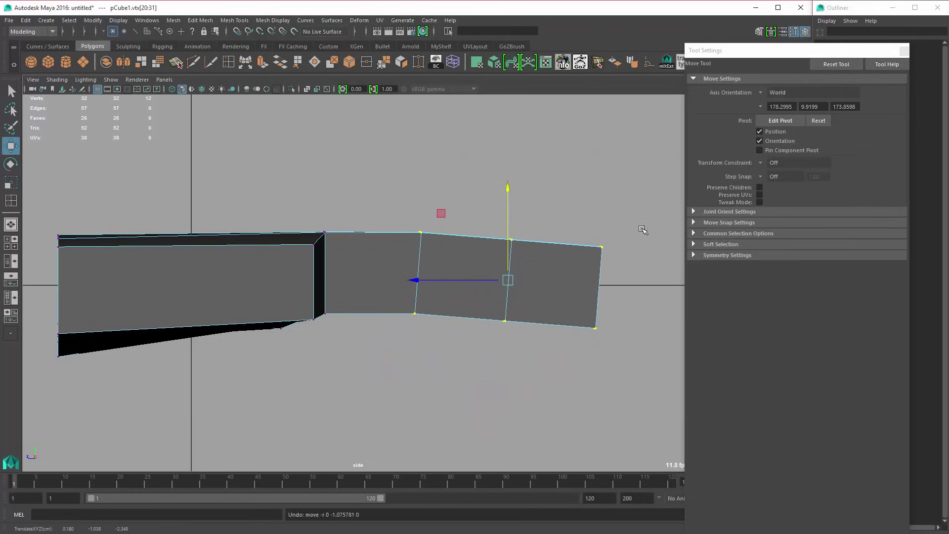
Step: Rotate the fingertip segment's vertices further downward and lower them slightly to continue the finger's bend
left_click_drag(640, 212, 476, 349)
key("e")
left_click_drag(617, 371, 605, 369)
key("w")
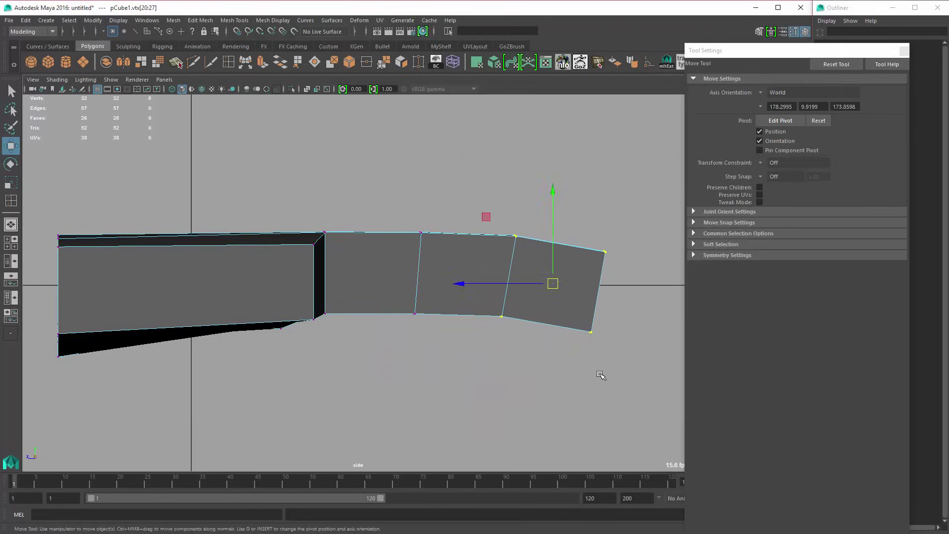
middle_click_drag(600, 375, 598, 382)
Step: Raise the underside vertices at both finger loops and nudge the first loop's upper vertices toward the palm
left_click_drag(403, 299, 447, 350)
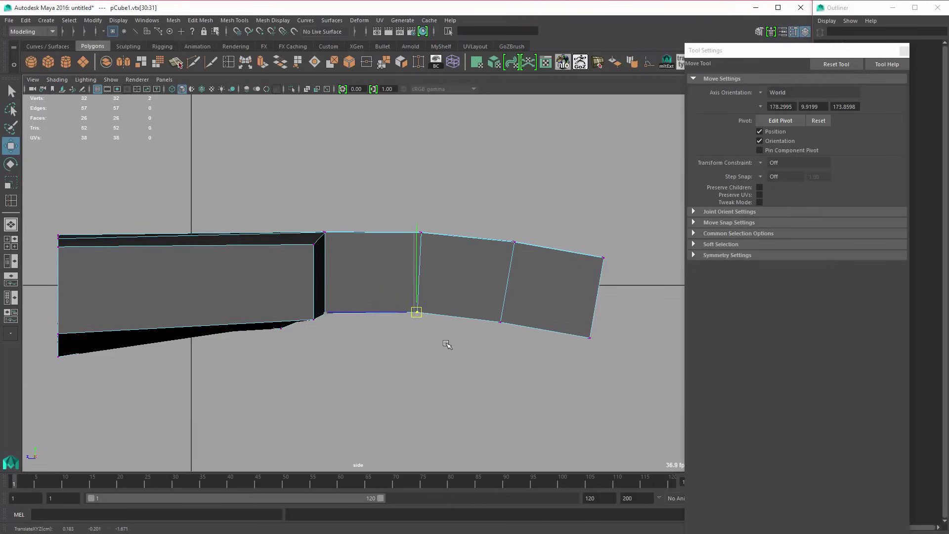
middle_click_drag(445, 343, 445, 338)
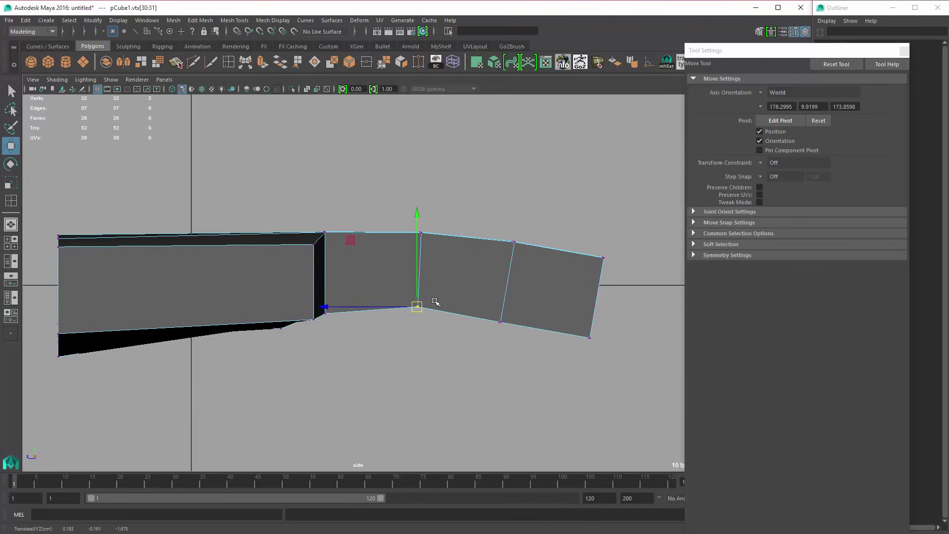
left_click_drag(402, 222, 433, 257)
middle_click_drag(433, 258, 432, 258)
left_click_drag(483, 297, 527, 355)
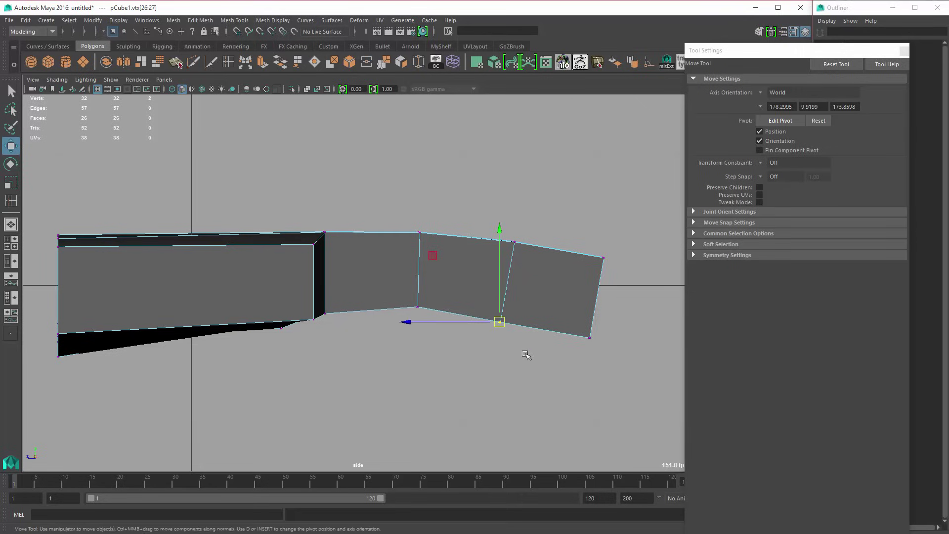
middle_click_drag(528, 354, 532, 339)
Step: Taper the fingertip by raising its lower vertices and pulling its upper vertices slightly down and inward
left_click_drag(576, 324, 606, 356)
mouse_move(606, 356)
middle_mouse_down()
mouse_move(611, 338)
mouse_move(602, 345)
middle_mouse_up()
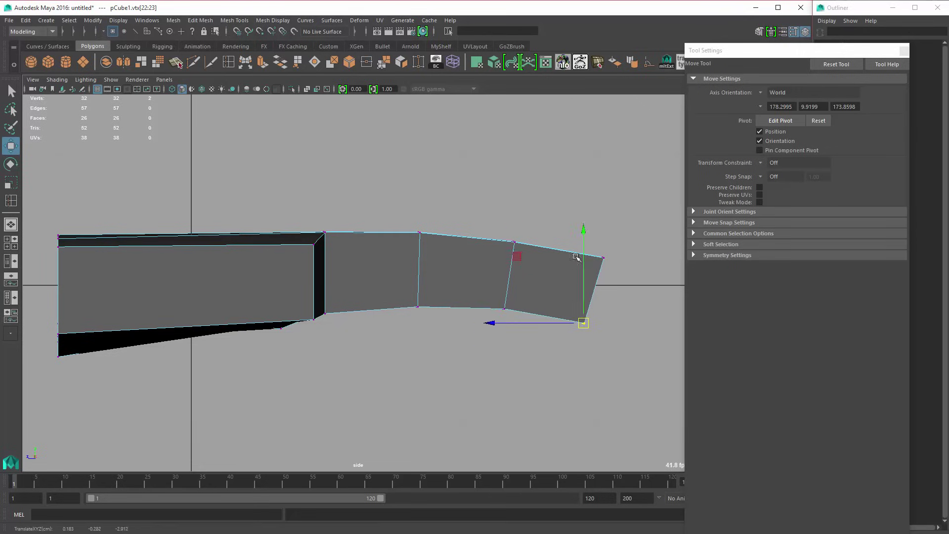
left_click_drag(577, 245, 615, 294)
middle_click_drag(615, 294, 600, 298)
left_click_drag(573, 309, 609, 345)
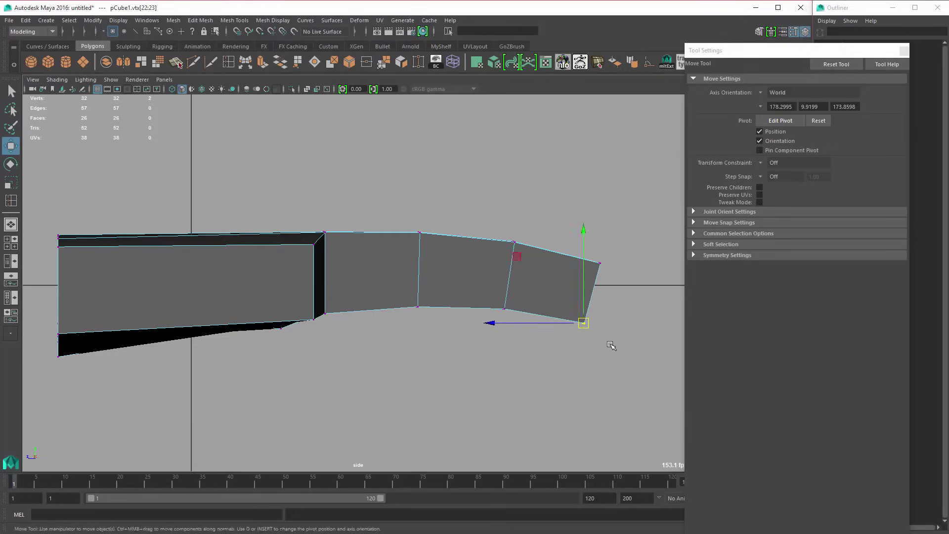
middle_click_drag(608, 345, 615, 341)
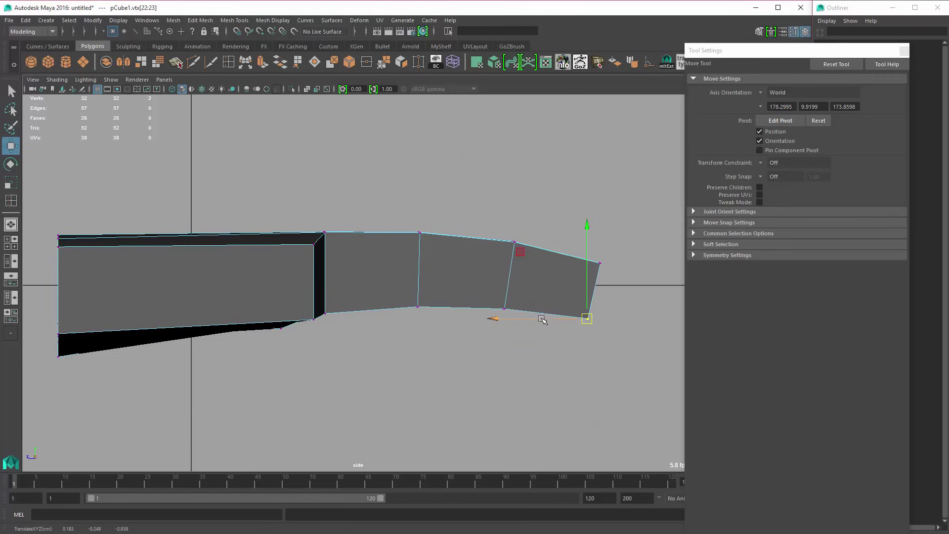
Step: In the top view, widen the finger's first loop nearest the palm to about 1.04 along X
middle_click_drag(547, 333, 522, 322, "alt")
key("space")
key("space")
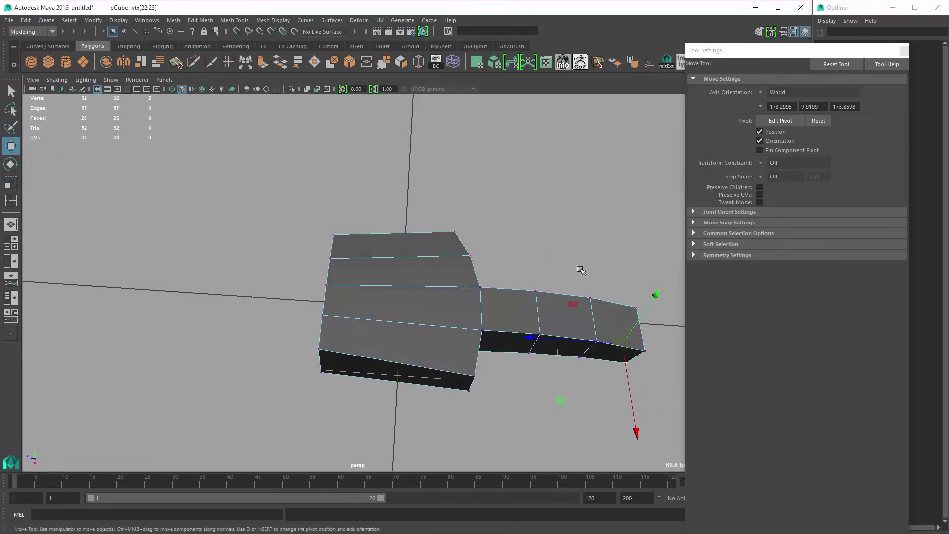
left_click_drag(581, 270, 549, 292, "alt")
key("space")
key("space")
middle_click_drag(350, 276, 373, 347, "alt")
scroll(366, 342, "up", 1)
left_click_drag(317, 295, 475, 342)
key("r")
middle_click_drag(494, 322, 493, 321)
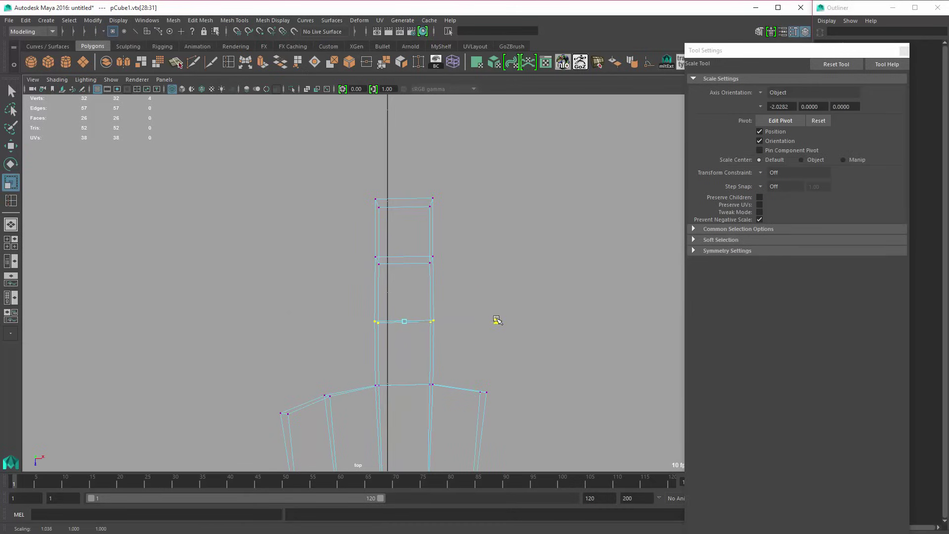
Step: Narrow the finger's second loop and tip along X, and check the mesh with a smoothed preview
left_click_drag(345, 235, 487, 294)
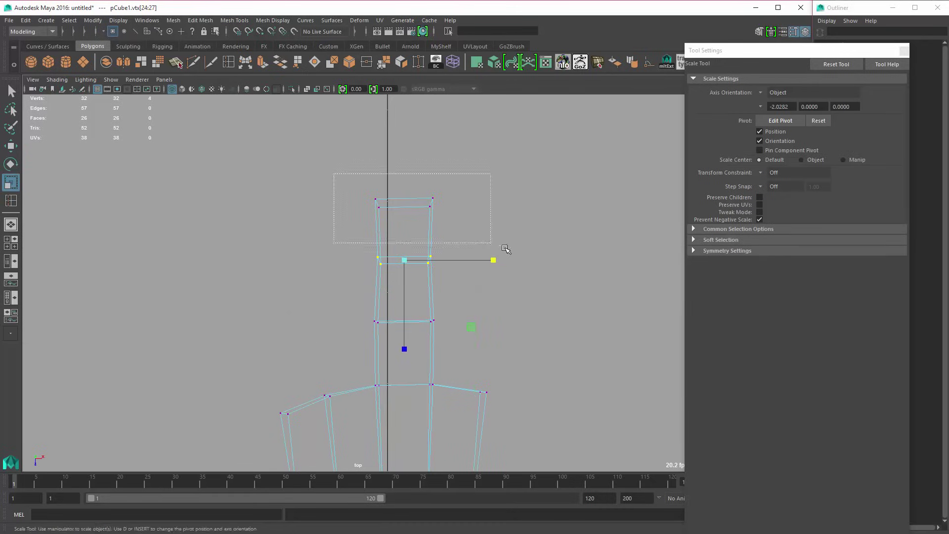
left_click_drag(506, 249, 468, 250)
left_click_drag(412, 276, 460, 292)
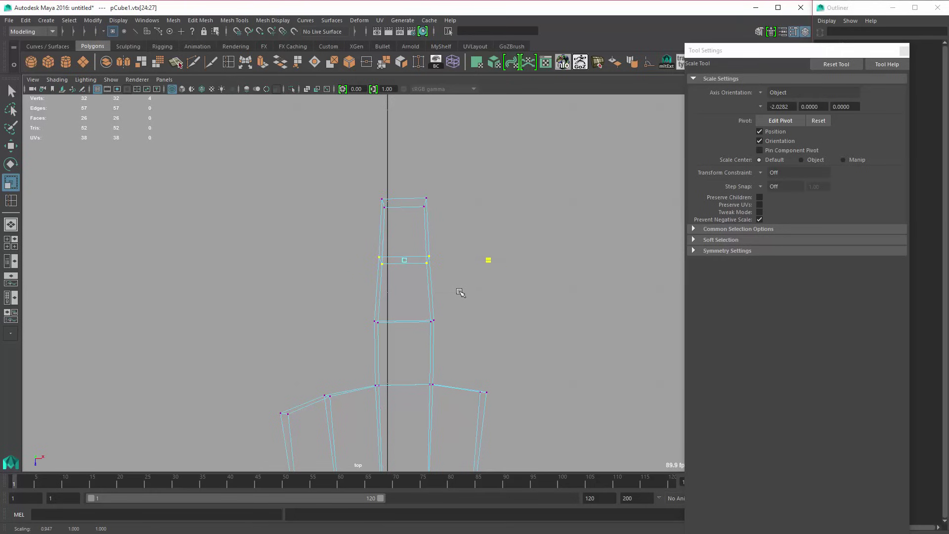
key("space")
key("space")
left_click_drag(520, 304, 388, 331, "alt")
key("3")
key("1")
Step: Extrude the three remaining wide-end faces into separate fingers, with Local Translate Z 1.825 and Keep Faces Together off
key("q")
right_click_drag(377, 316, 377, 336)
left_click(392, 350)
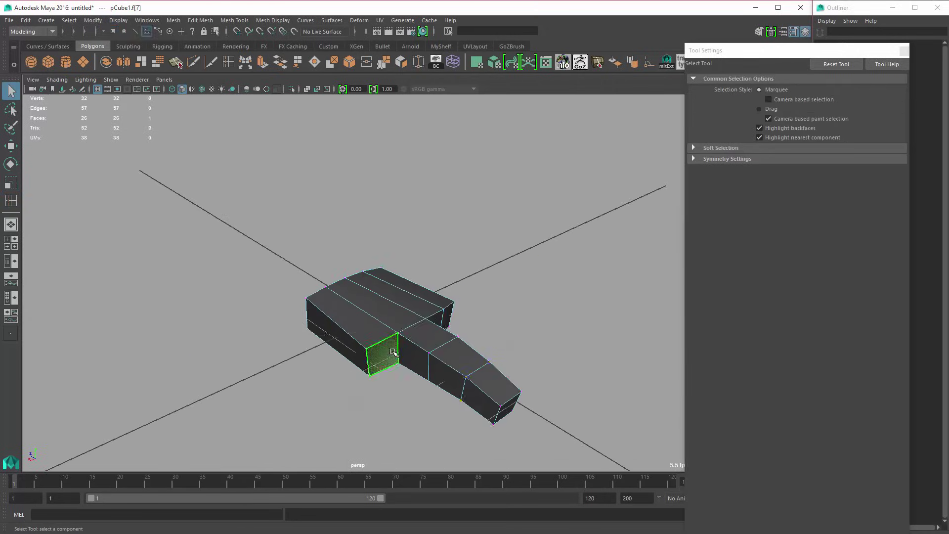
left_click_drag(392, 350, 348, 339, "alt")
left_click_drag(417, 341, 516, 303, "alt")
key("w")
left_click_drag(527, 296, 309, 278, "alt")
left_click(264, 62)
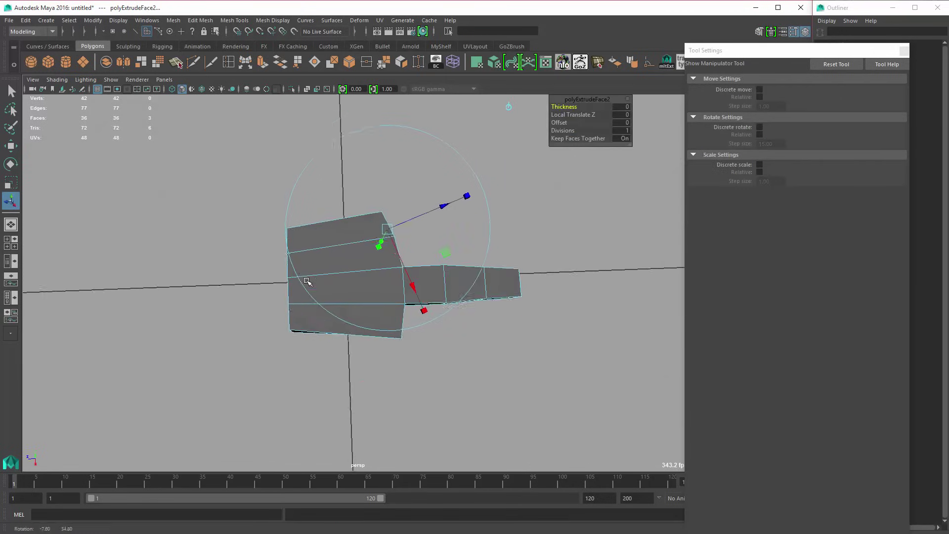
right_click_drag(308, 278, 431, 255, "alt")
middle_click_drag(431, 255, 335, 317, "alt")
key("space")
key("space")
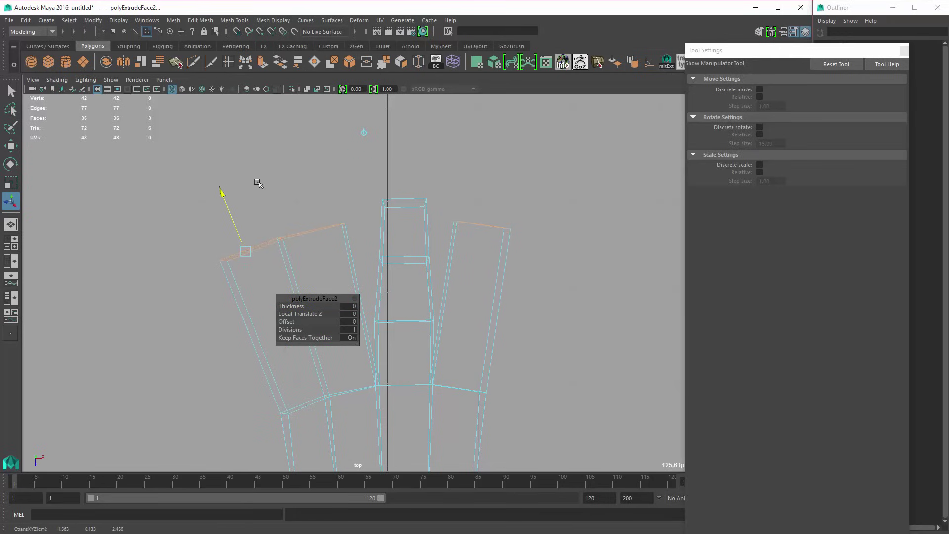
left_click_drag(262, 178, 263, 178)
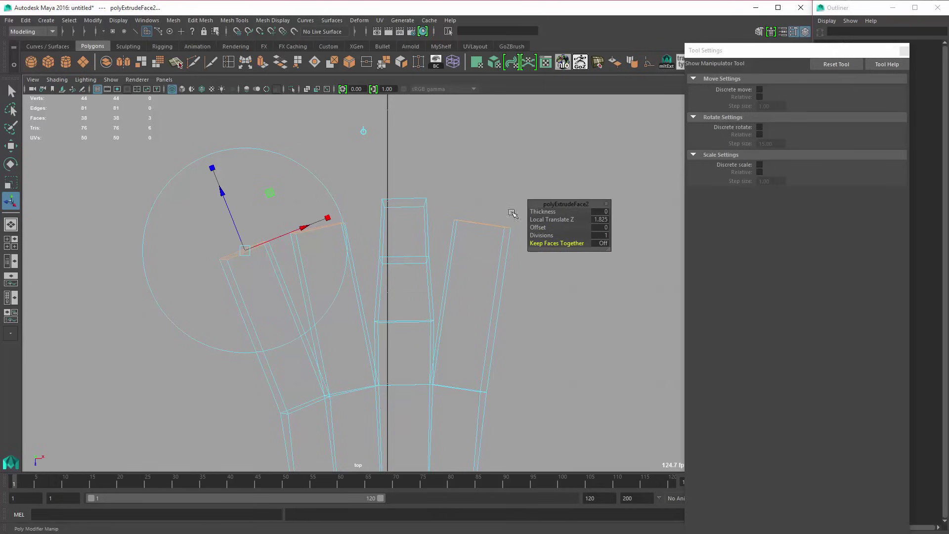
Step: Narrow the tip of the outermost +X finger and shift it slightly outward along its length
middle_click_drag(387, 253, 346, 229, "alt")
key("w")
right_click_drag(447, 207, 403, 205)
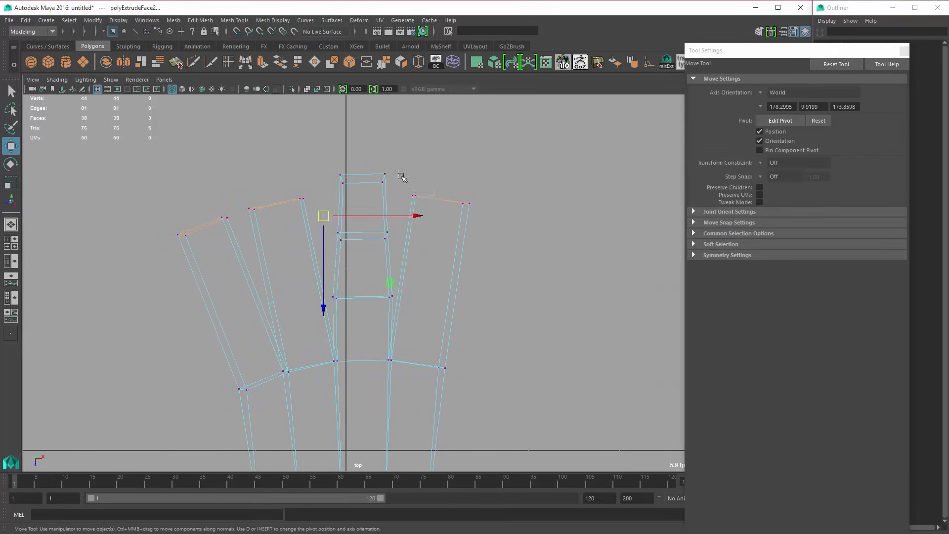
left_click_drag(401, 175, 517, 234)
key("r")
middle_click_drag(504, 256, 496, 259)
key("w")
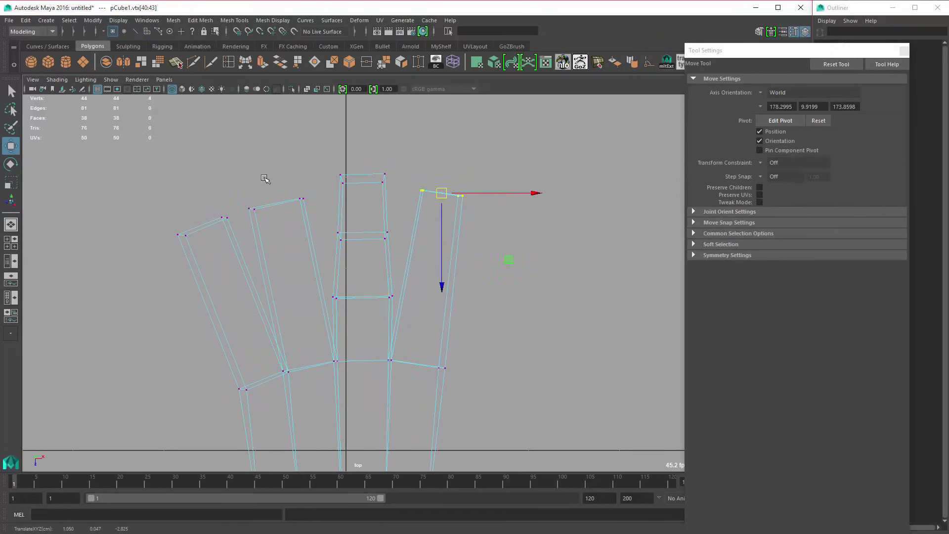
Step: Narrow the tips of the two fingers on the -X side, and pull the outermost tip back toward the palm
left_click_drag(245, 174, 326, 255)
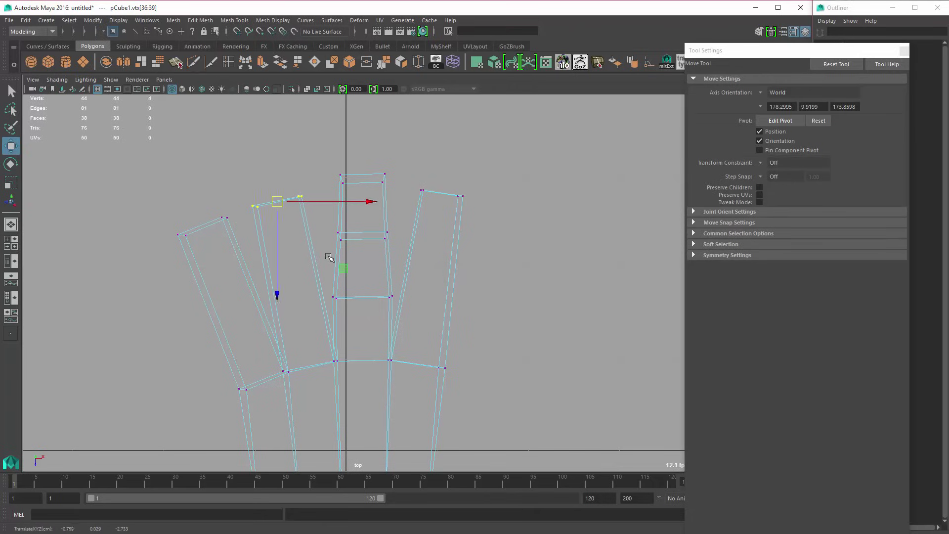
key("r")
left_click_drag(146, 188, 228, 241)
middle_click_drag(292, 310, 301, 329)
key("w")
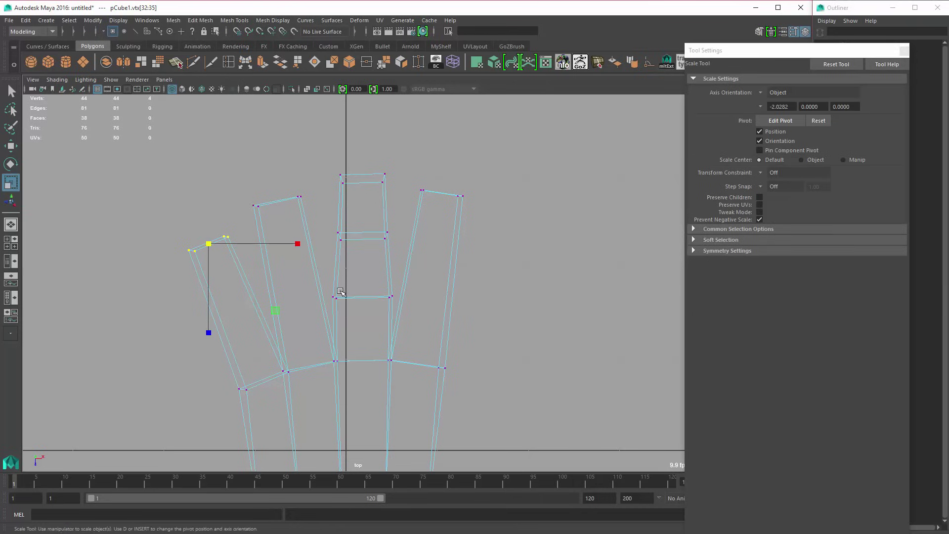
key("r")
key("w")
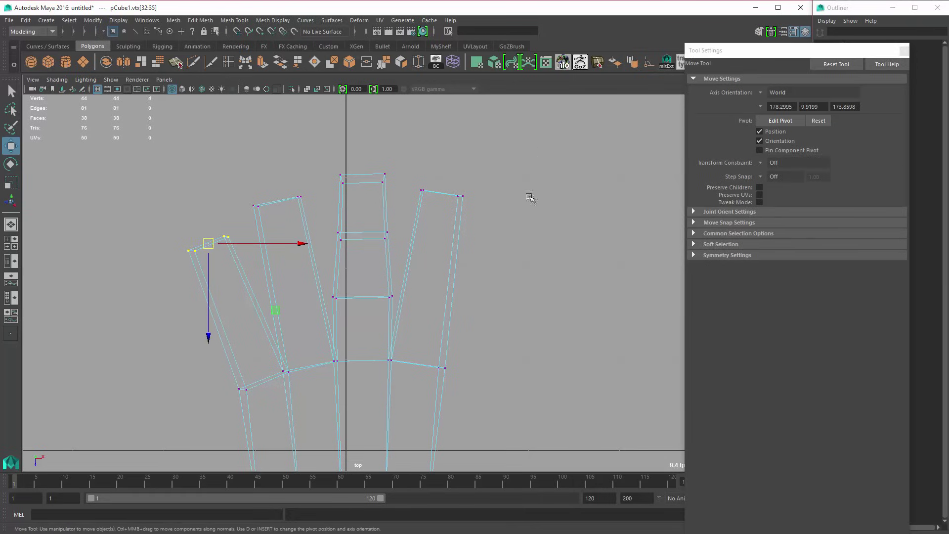
Step: Insert two evenly spaced edge loops across each of the three unsegmented fingers, using Multiple edge loops with the equal multiplier
left_click(256, 72)
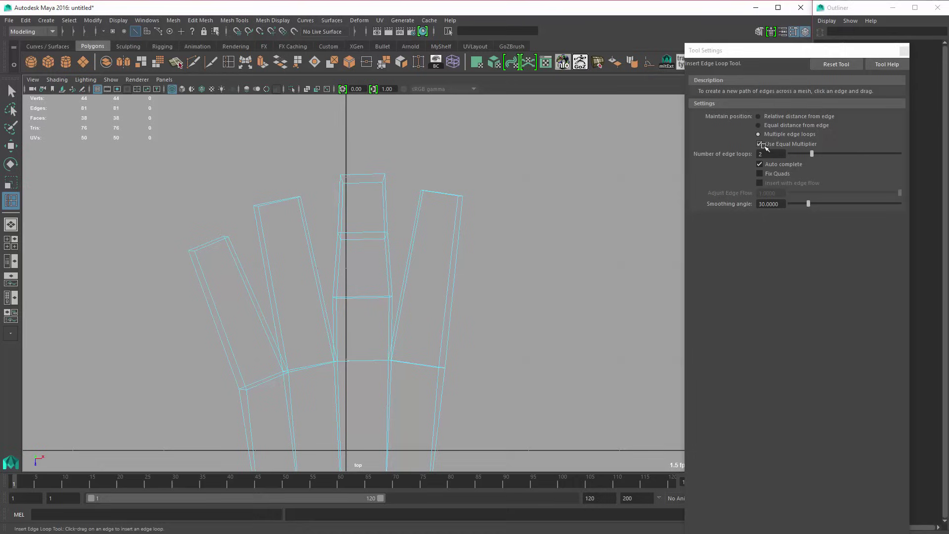
left_click(454, 262)
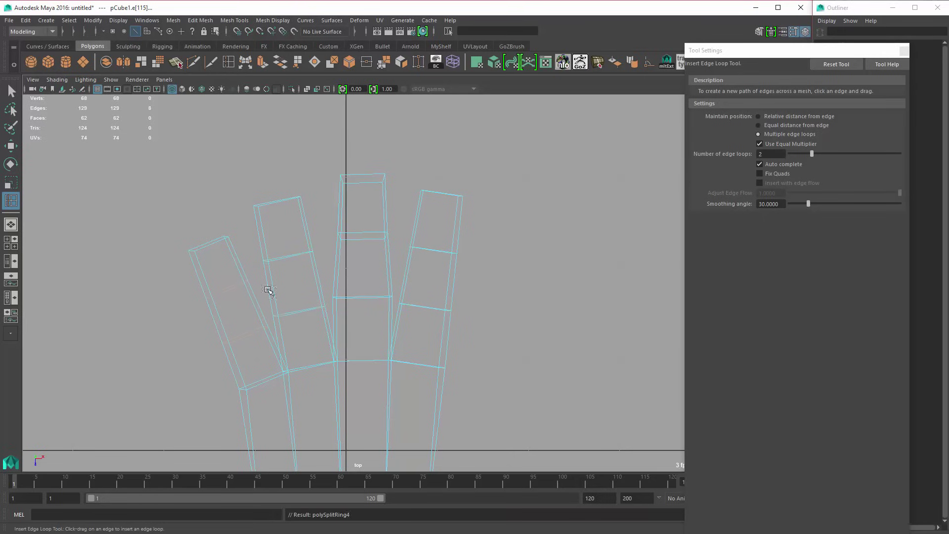
middle_click_drag(267, 289, 254, 185, "alt")
Step: Extrude the palm's outer side face on the +X side and move it outward in the top view to start the thumb
key("w")
right_click_drag(424, 261, 423, 290)
left_click_drag(442, 292, 401, 311)
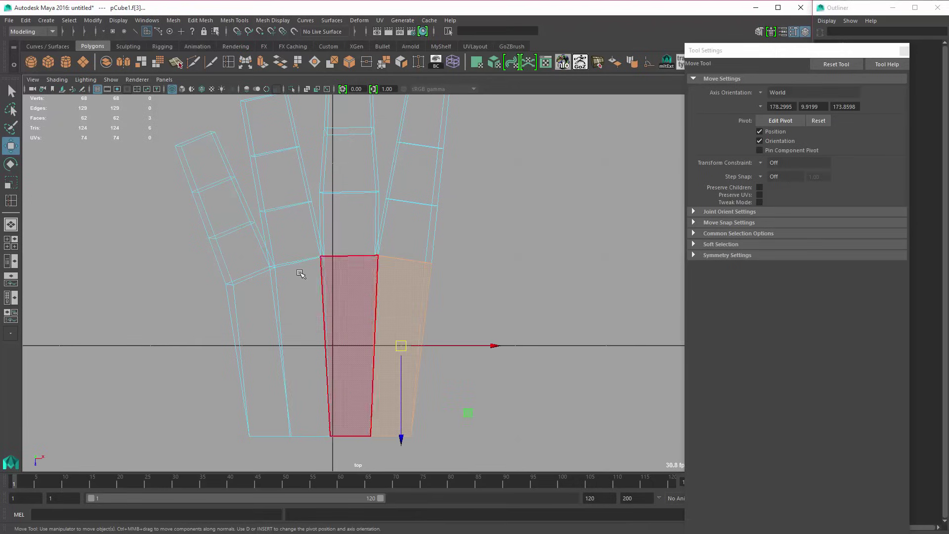
left_click_drag(312, 253, 390, 453, "ctrl")
key("space")
left_click_drag(526, 301, 554, 300)
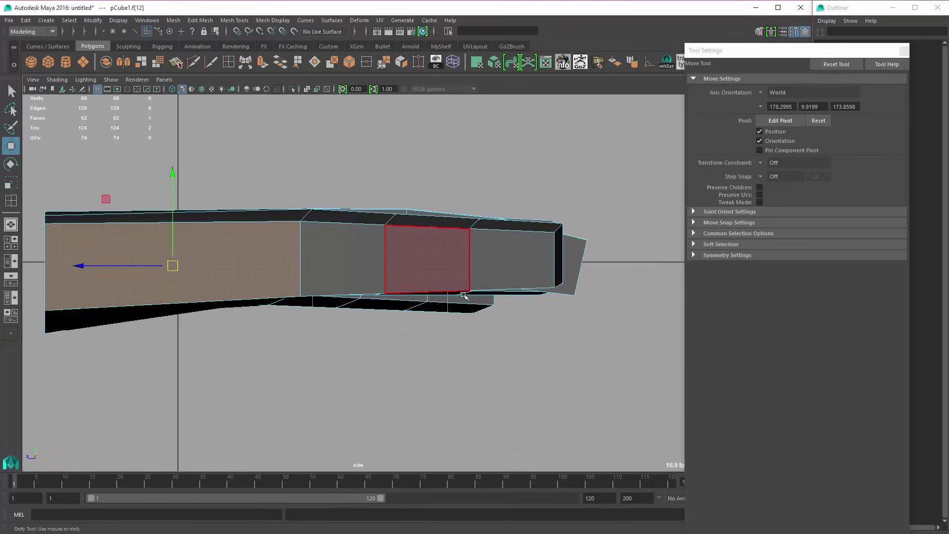
right_click_drag(464, 295, 359, 265, "alt")
key("space")
key("space")
left_click_drag(496, 249, 446, 198, "alt")
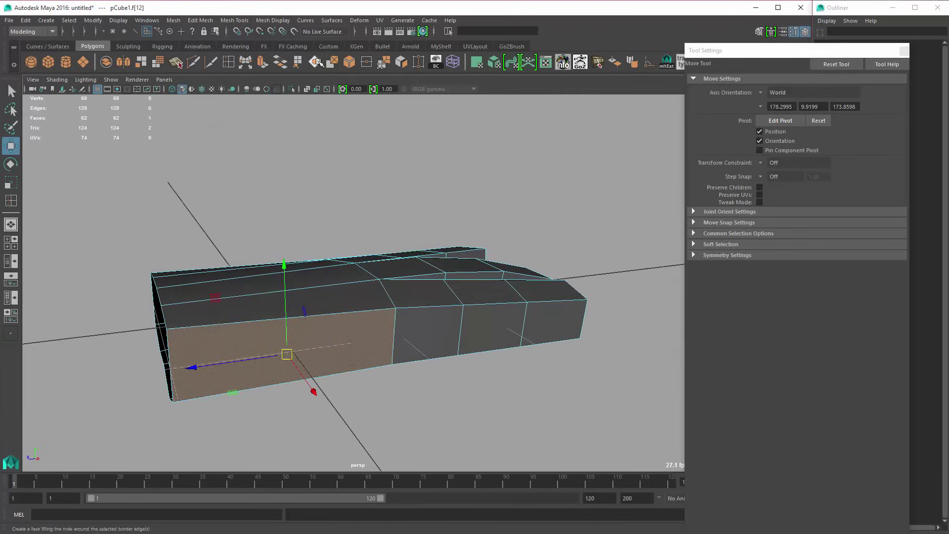
left_click(263, 62)
left_click_drag(447, 316, 398, 403, "alt")
key("w")
key("space")
key("space")
right_click_drag(409, 250, 382, 248, "alt")
middle_click_drag(482, 286, 511, 278)
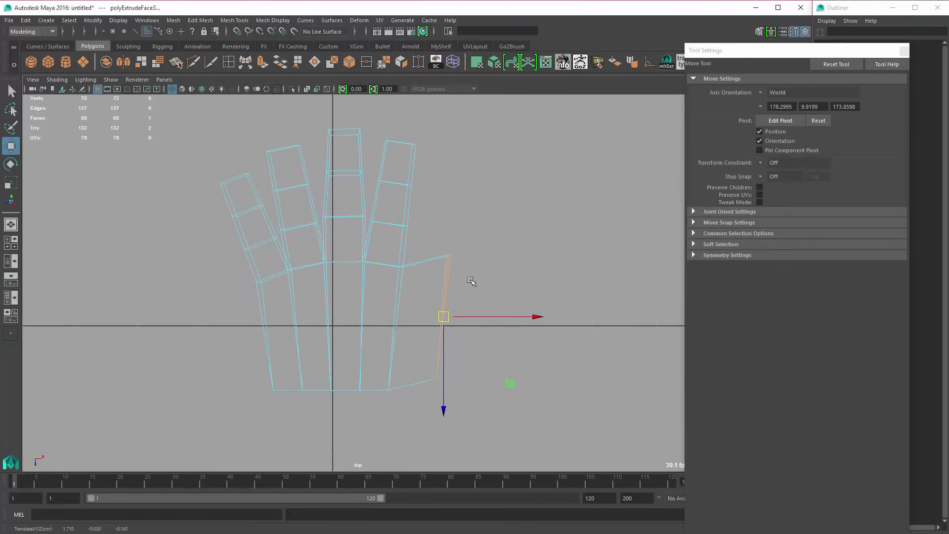
Step: Angle the thumb base by pulling its finger-side vertices toward the wrist and its wrist-side vertices outward and forward
right_click_drag(442, 259, 400, 256)
left_click_drag(429, 236, 487, 288)
middle_click_drag(488, 293, 471, 325)
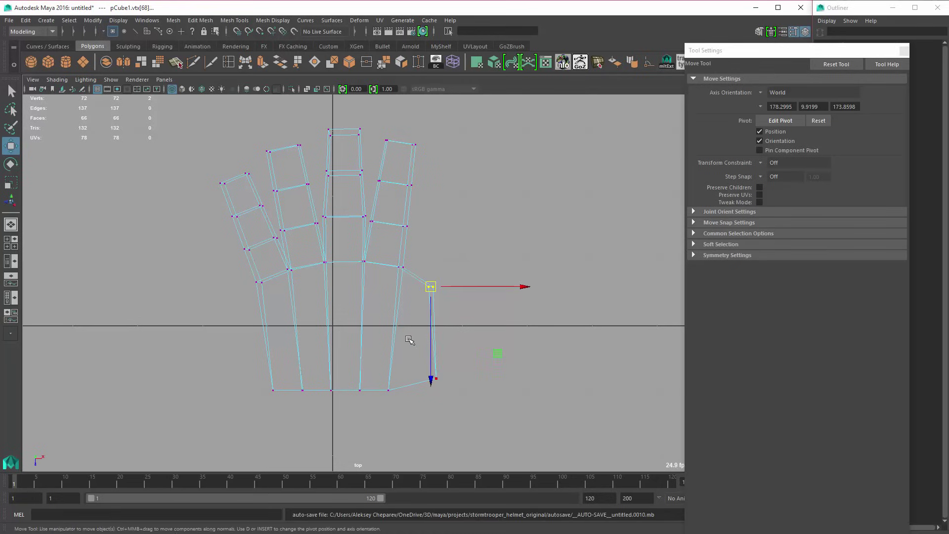
left_click_drag(410, 342, 468, 393)
middle_click_drag(468, 387, 478, 350)
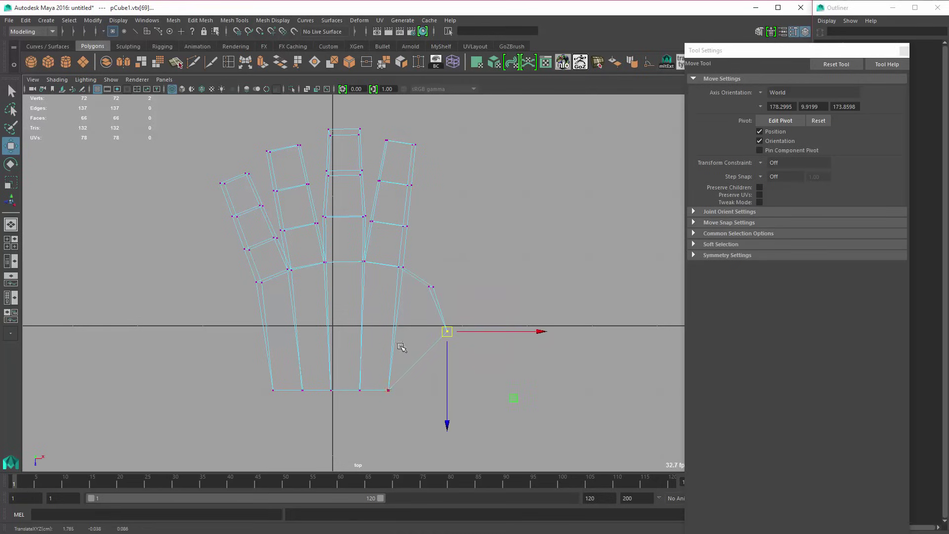
Step: Refine the thumb base's end, bringing its finger-side vertices closer to the palm and nudging its wrist-side vertices slightly inward
right_click_drag(422, 326, 451, 318, "alt")
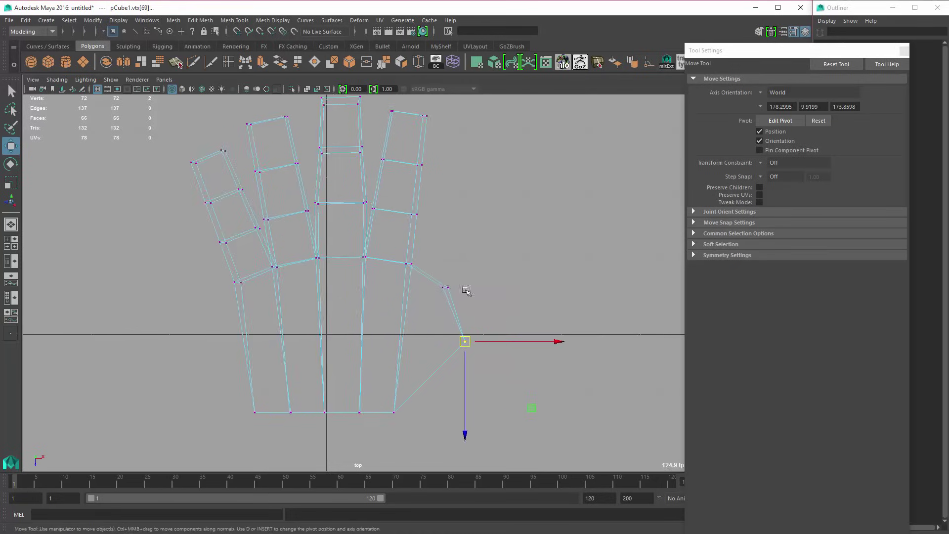
left_click_drag(428, 268, 462, 302)
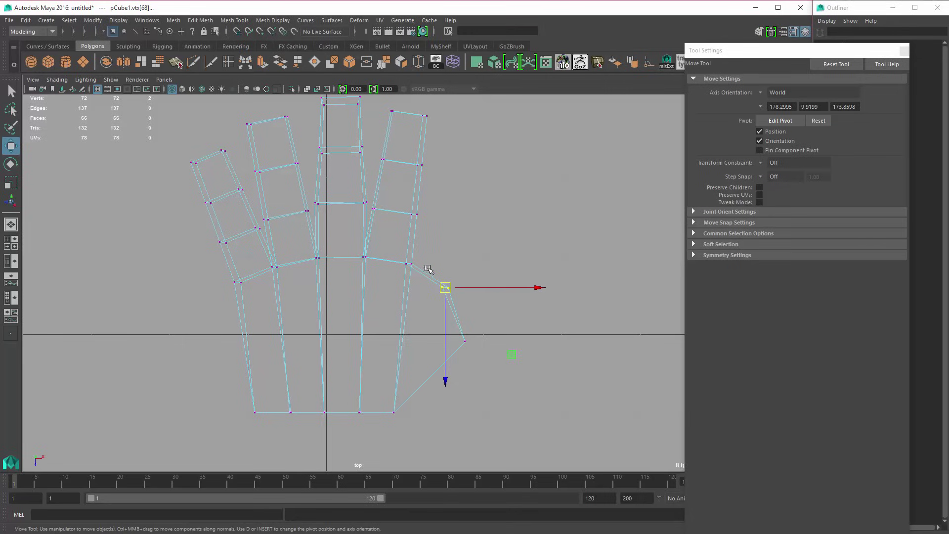
middle_click_drag(466, 309, 466, 310)
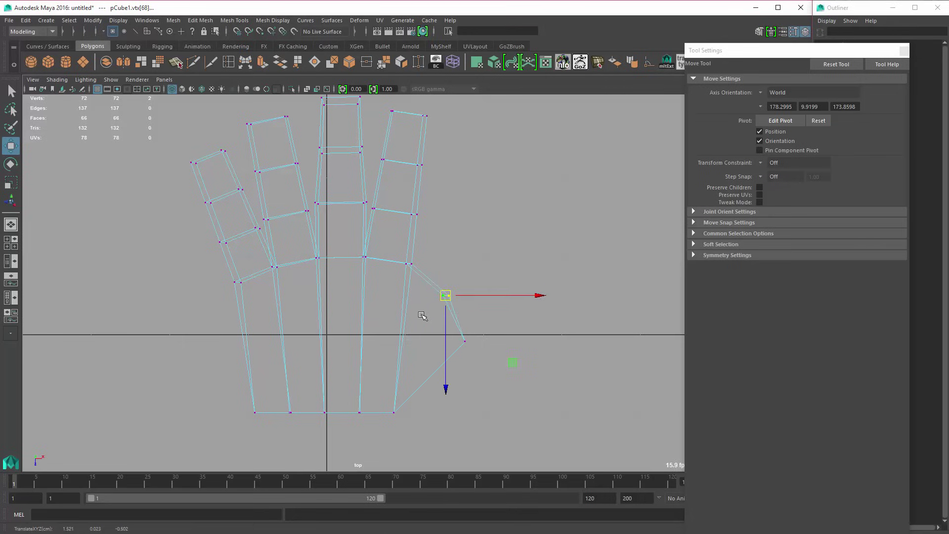
left_click_drag(423, 316, 479, 356)
middle_click_drag(480, 355, 475, 357)
left_click_drag(428, 281, 470, 311)
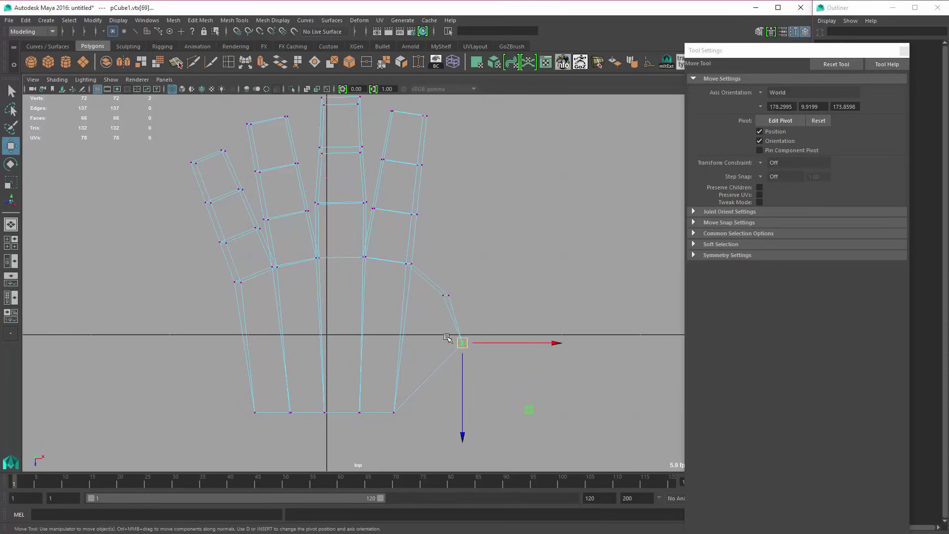
left_click_drag(462, 342, 464, 345)
left_click_drag(429, 273, 475, 357)
middle_click_drag(476, 357, 472, 357)
left_click_drag(417, 286, 443, 314)
middle_click_drag(443, 314, 447, 313)
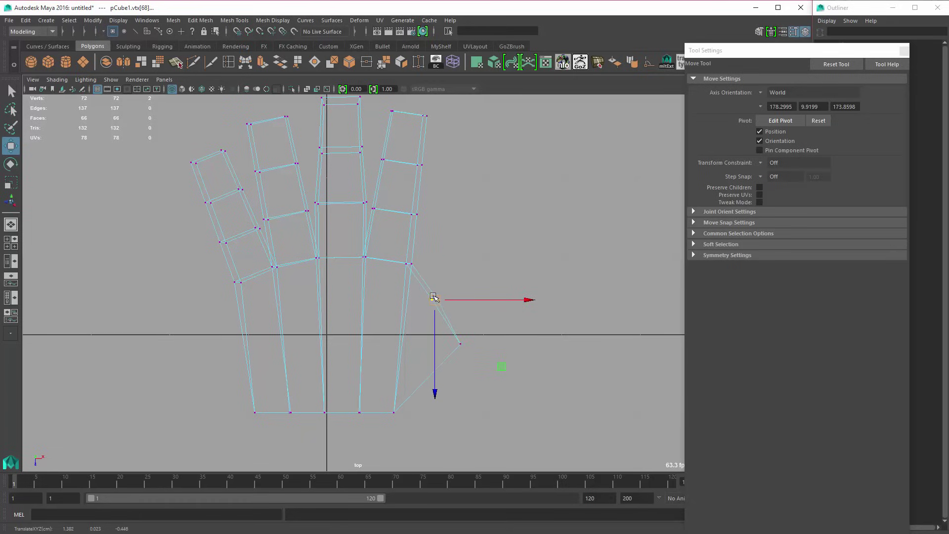
Step: Extrude the thumb base's end face twice, moving it diagonally outward and toward the fingertips to form two thumb segments
right_click_drag(432, 296, 435, 317)
left_click(408, 302)
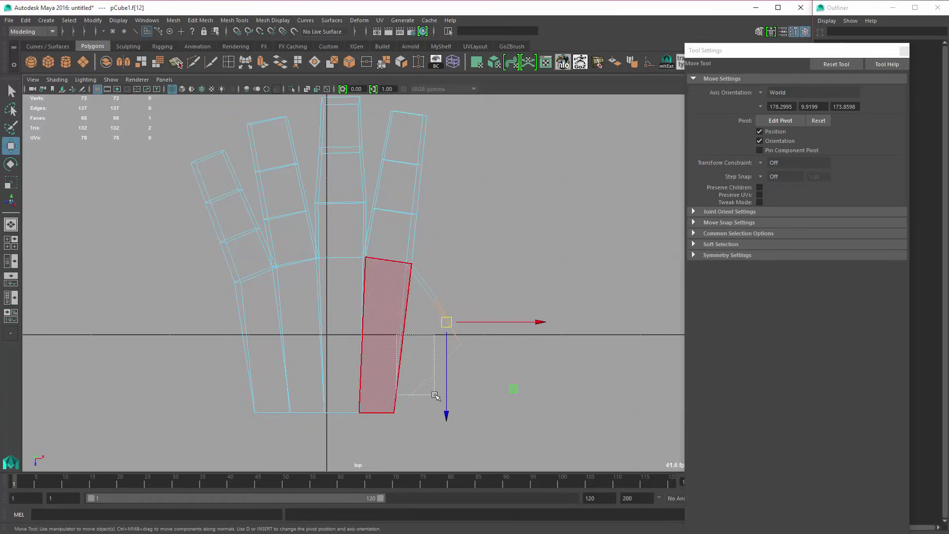
left_click(351, 119)
left_click(263, 62)
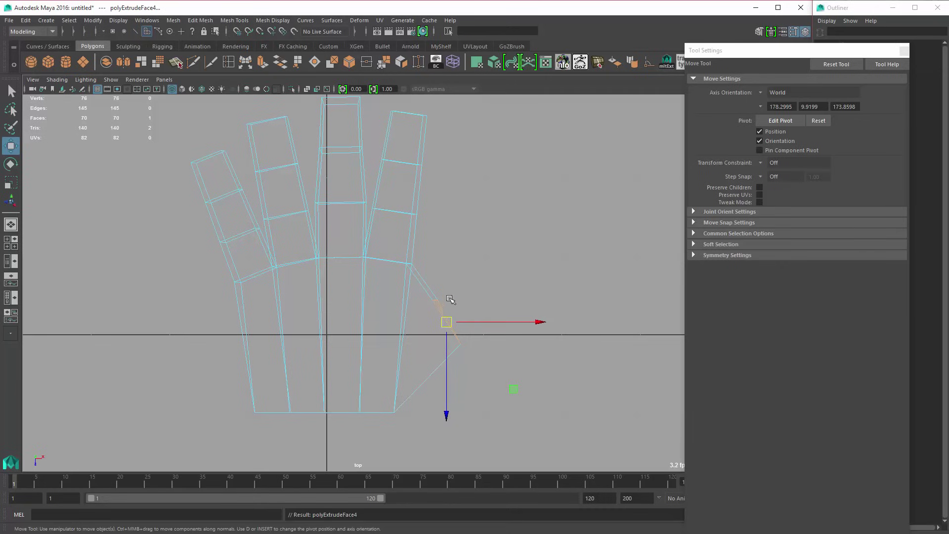
middle_click_drag(454, 301, 517, 270)
key("ctrl+e")
key("w")
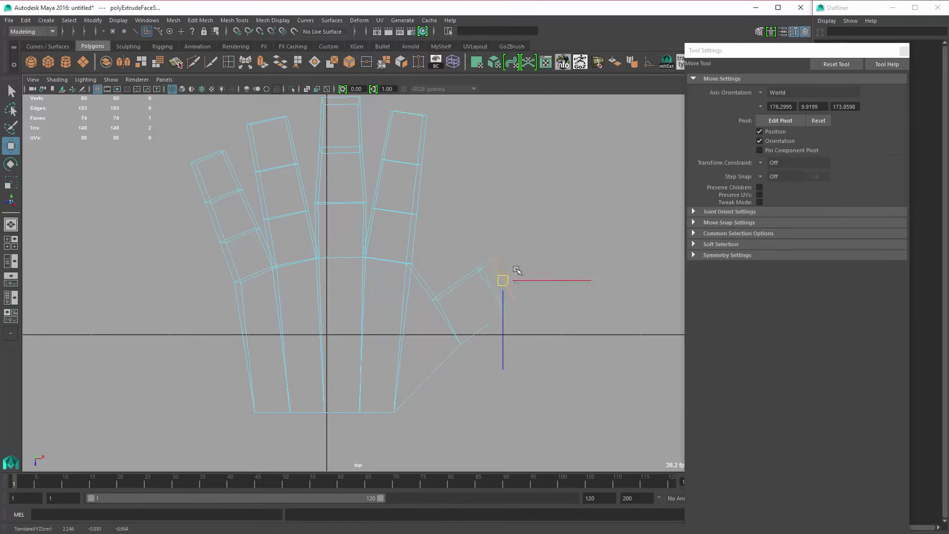
Step: Adjust the outer-side vertices at the thumb's middle joint and base, nudging them outward to even the thumb's outline
right_click_drag(513, 244, 468, 226)
left_click_drag(465, 246, 495, 288)
middle_click_drag(498, 291, 506, 295)
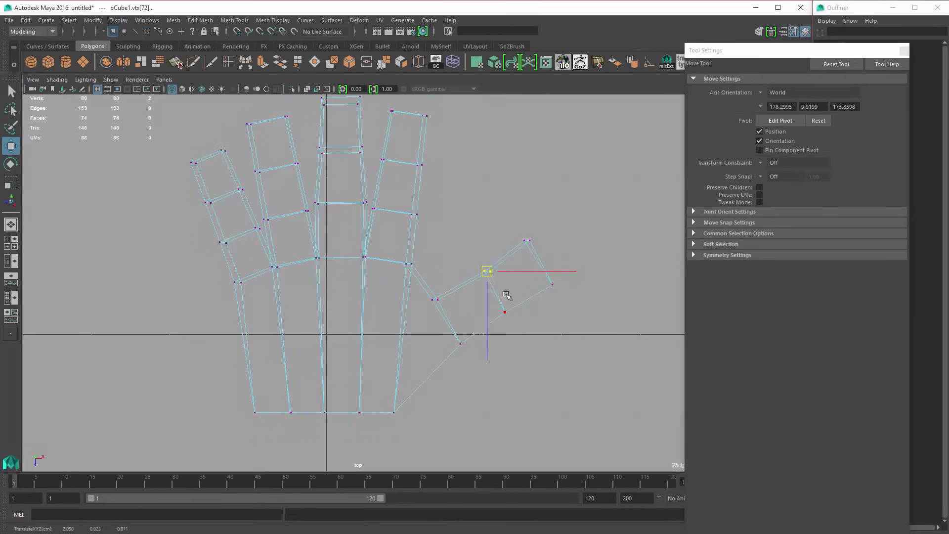
key("ctrl+z")
left_click_drag(497, 304, 518, 317)
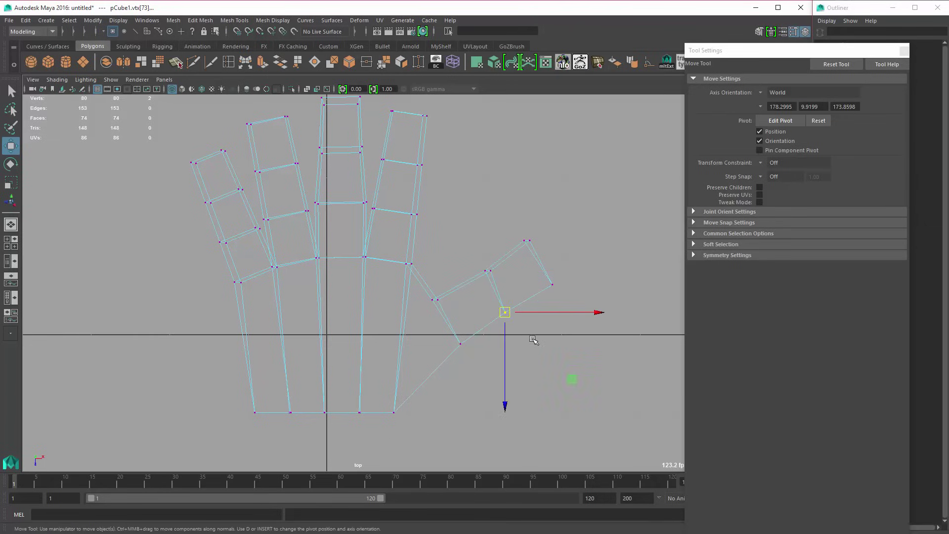
middle_click_drag(532, 339, 536, 341)
left_click_drag(448, 333, 471, 354)
middle_click_drag(483, 362, 485, 367)
left_click_drag(498, 303, 519, 325)
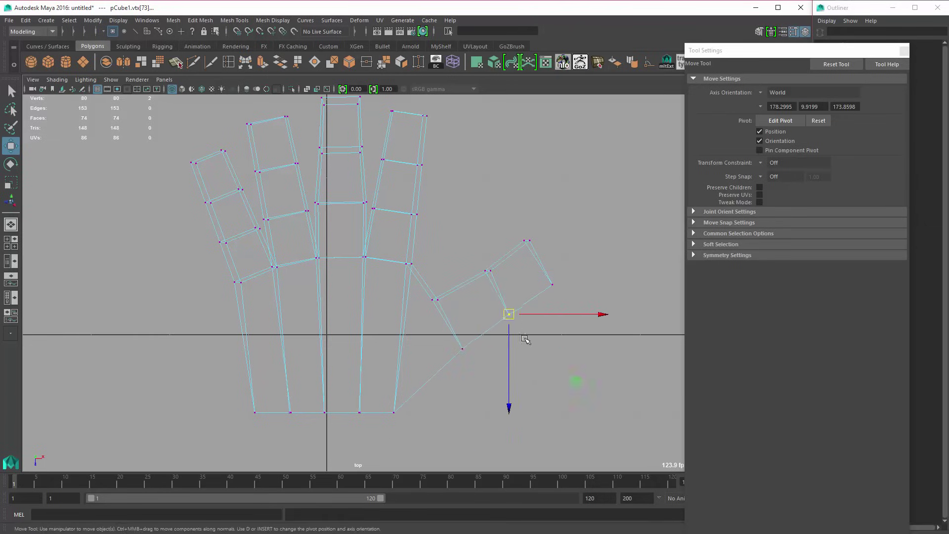
middle_click_drag(523, 340, 525, 334)
Step: Taper the thumb by bringing its tip vertices closer together, and shift the middle joint's inner-side vertices toward the palm
left_click_drag(535, 268, 569, 303)
middle_click_drag(574, 316, 573, 303)
left_click_drag(509, 218, 547, 256)
middle_click_drag(558, 255, 568, 267)
left_click_drag(479, 255, 509, 290)
middle_click_drag(508, 290, 499, 287)
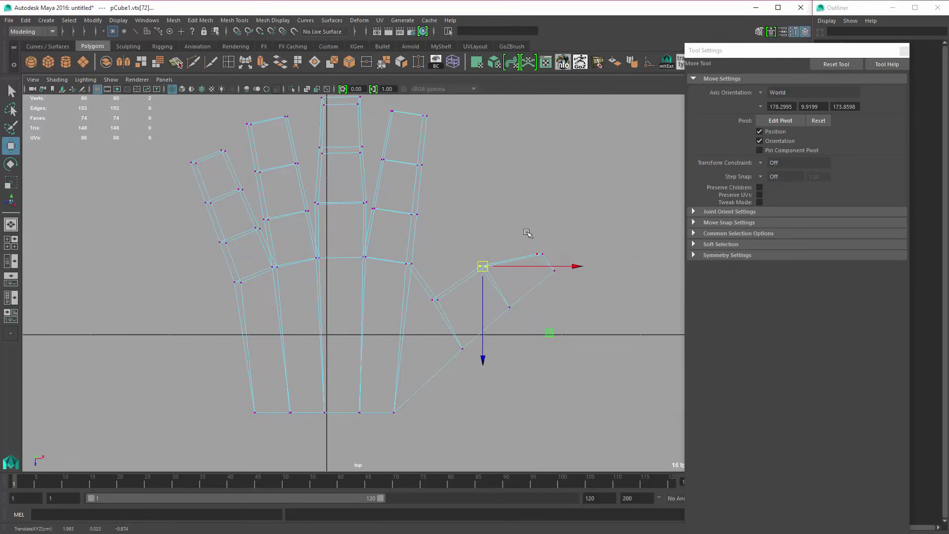
Step: Line up the stacked inner-side vertices along the thumb, and adjust the wrist-side vertices at the thumb base
left_click_drag(527, 233, 544, 280)
left_click_drag(470, 262, 483, 276)
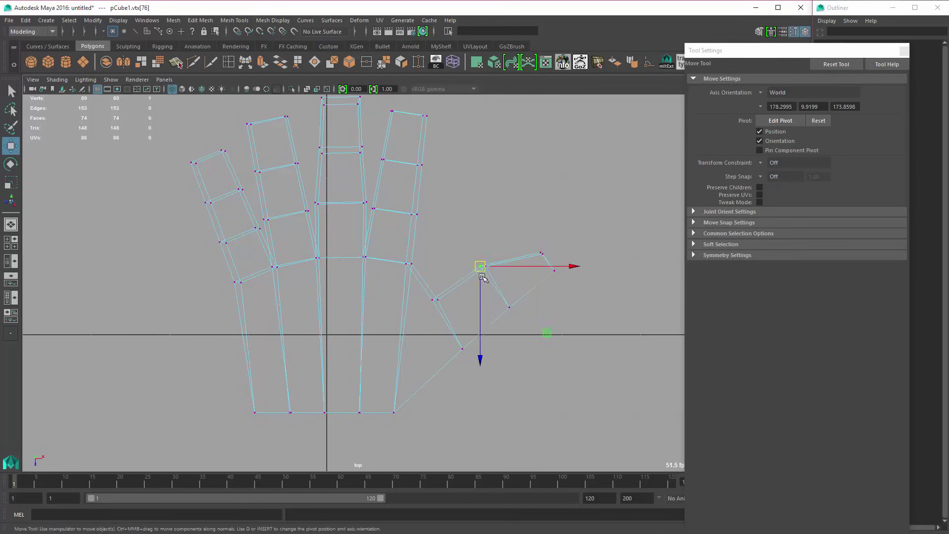
middle_click_drag(483, 276, 488, 276)
left_click_drag(429, 290, 435, 308)
middle_click_drag(438, 310, 465, 323)
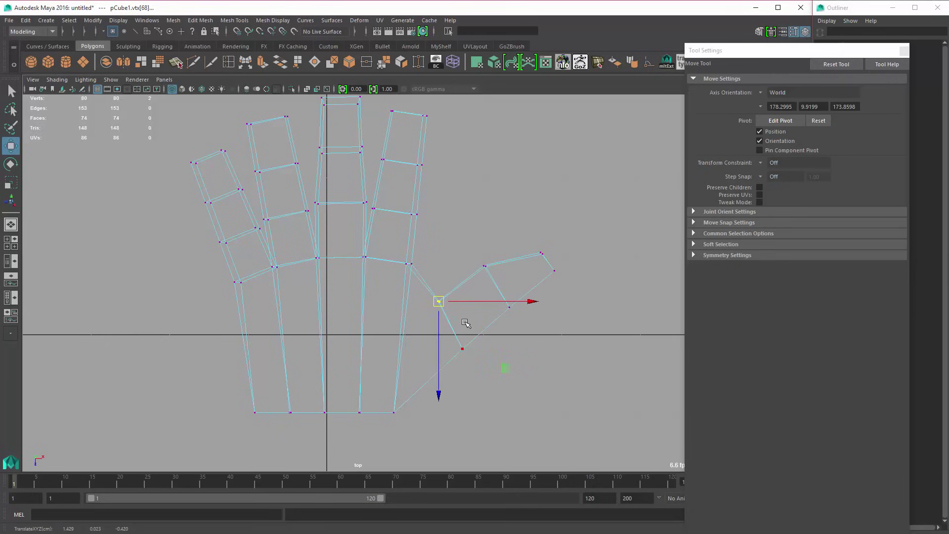
left_click_drag(441, 338, 485, 368)
middle_click_drag(485, 367, 480, 362)
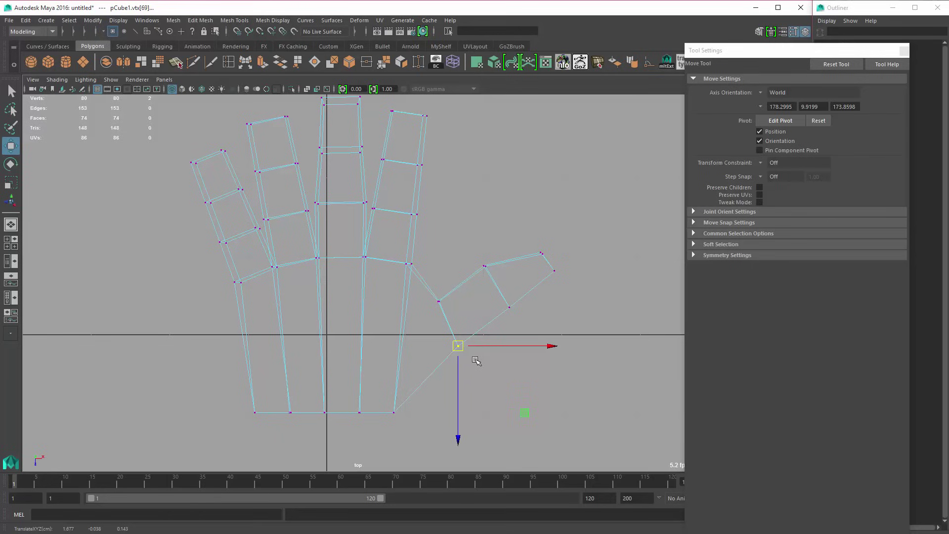
Step: Move the thumb's joint and tip vertices together toward the fingers, and rotate them to point the thumb further forward
left_click_drag(461, 206, 569, 322)
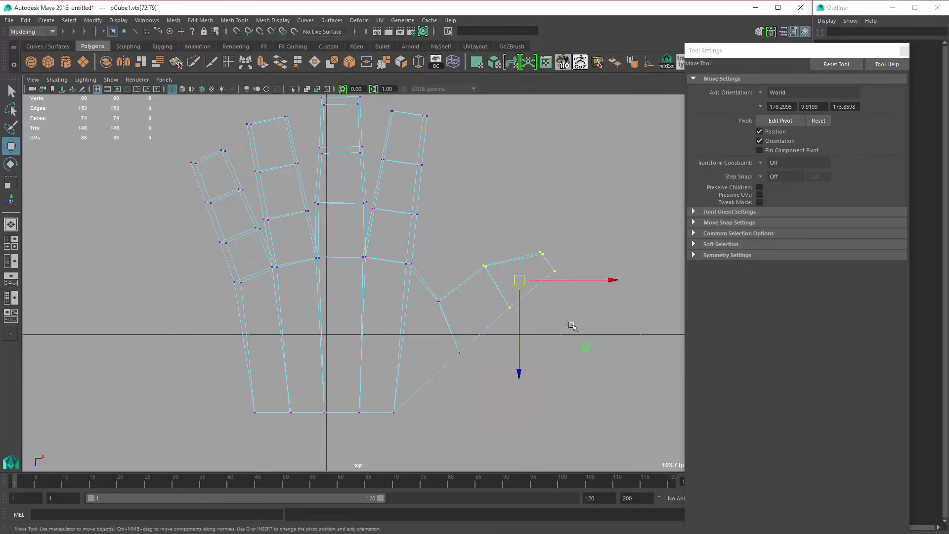
middle_click_drag(568, 323, 562, 322)
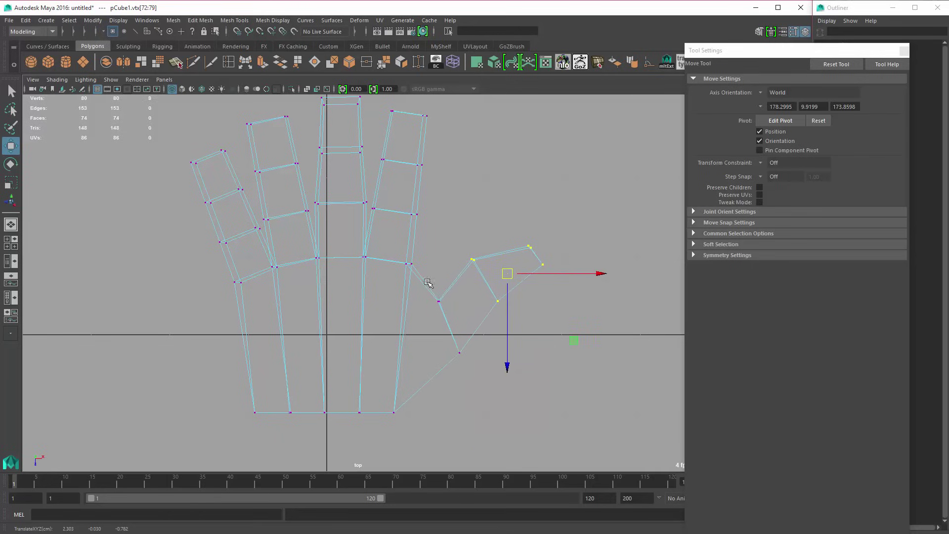
left_click_drag(427, 282, 452, 316)
left_click_drag(584, 319, 585, 320)
key("e")
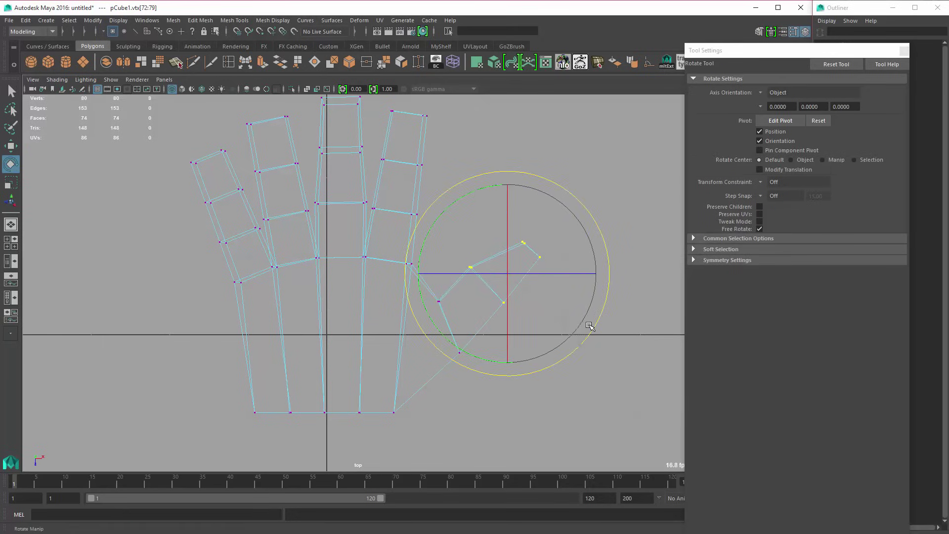
key("w")
Step: Fine-tune the thumb's middle joint and base vertices in the top view to smooth its silhouette
middle_click_drag(581, 341, 586, 358, "alt")
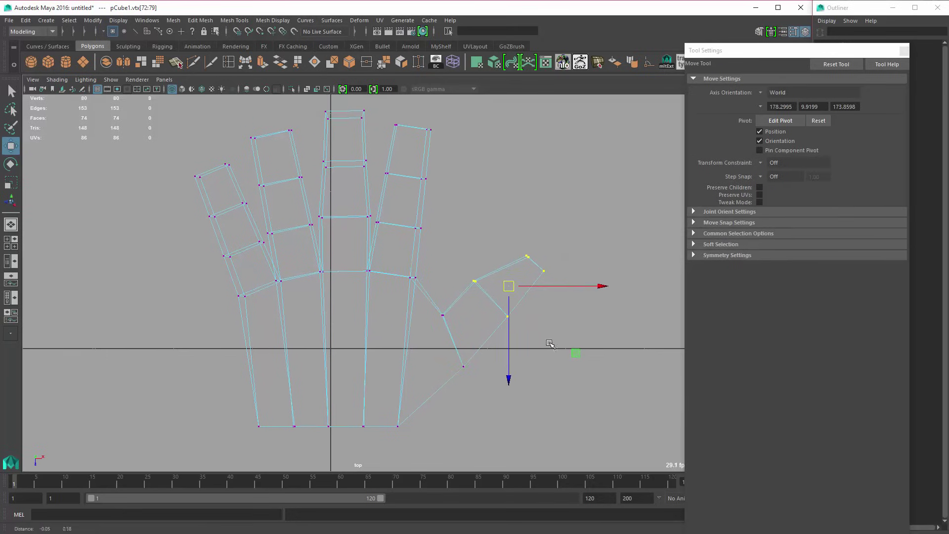
left_click_drag(509, 248, 565, 296)
left_click_drag(496, 302, 496, 302)
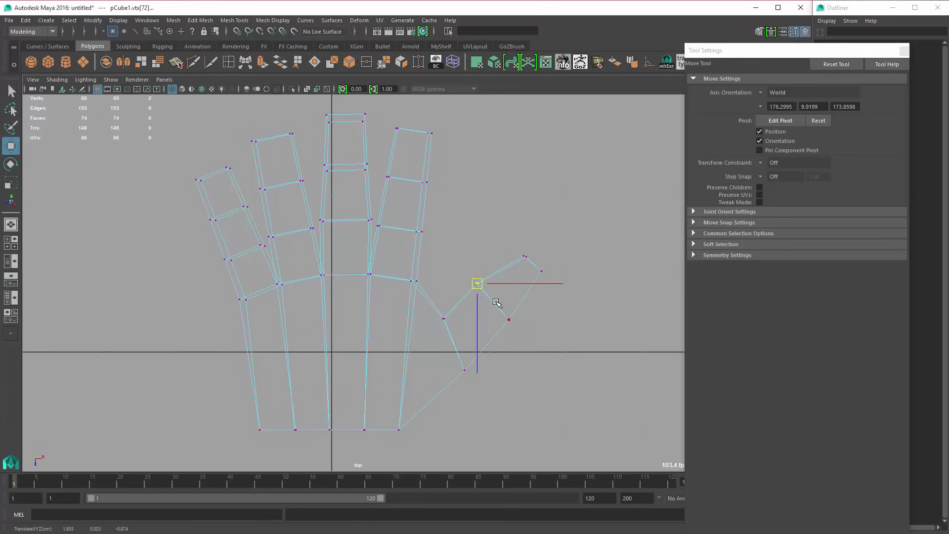
left_click_drag(432, 305, 463, 336)
middle_click_drag(464, 337, 462, 338)
left_click_drag(418, 350, 486, 390)
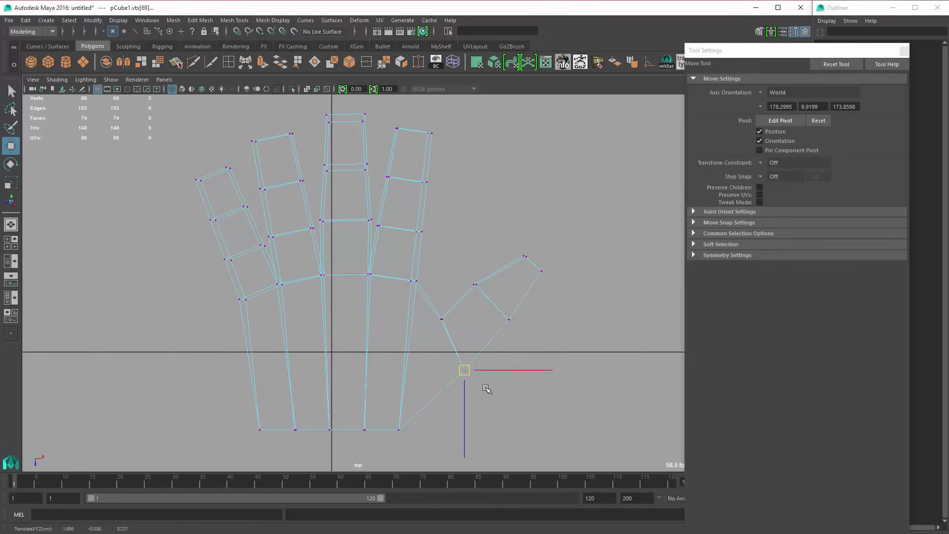
left_click_drag(490, 292, 524, 340)
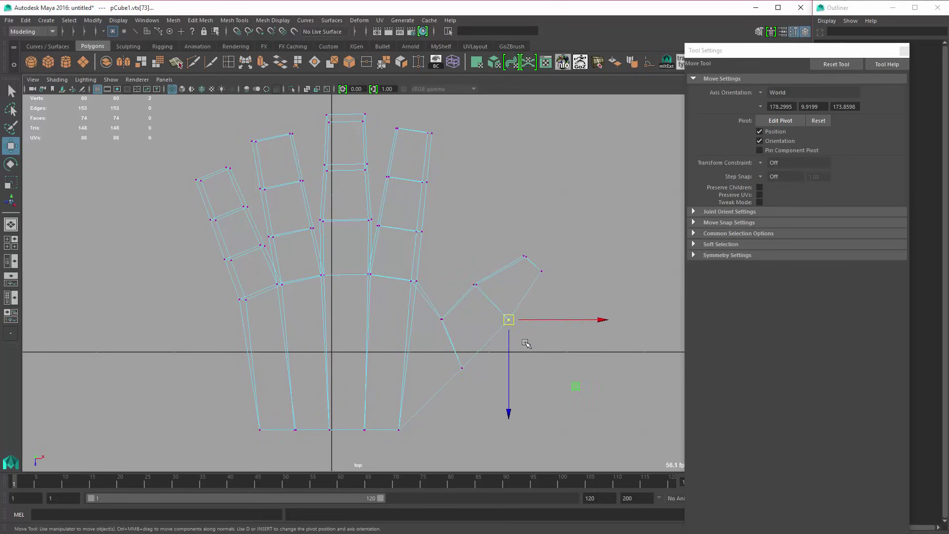
middle_click_drag(524, 341, 519, 335)
left_click_drag(467, 260, 491, 303)
middle_click_drag(490, 303, 486, 297)
Step: Level the thumb tip's two inner vertices with the adjacent tip vertices by snapping their height in the perspective view
key("space")
key("space")
left_click_drag(514, 299, 446, 247, "alt")
middle_click_drag(316, 292, 381, 284, "alt")
left_click_drag(382, 284, 346, 269, "alt")
right_click_drag(346, 277, 399, 296, "alt")
left_click_drag(400, 296, 353, 269, "alt")
key("q")
right_click_drag(353, 268, 355, 253)
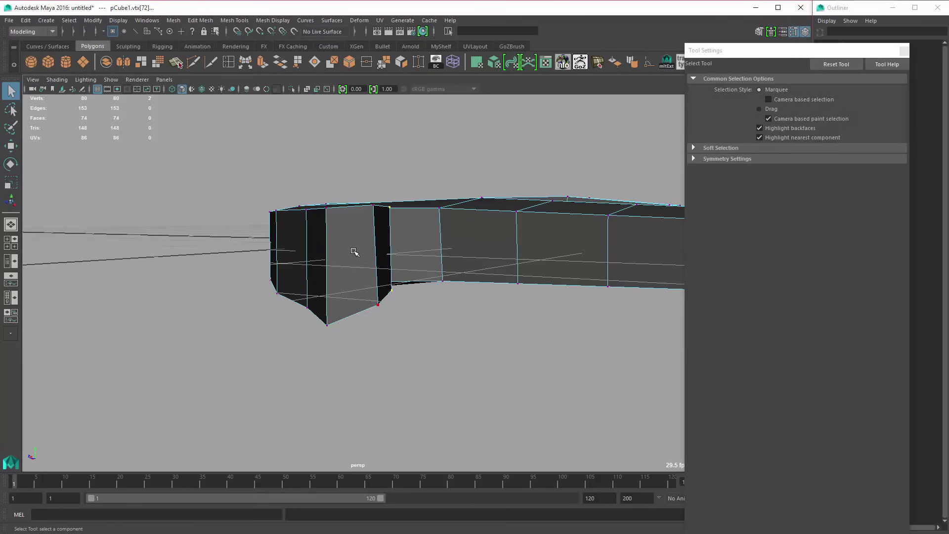
left_click_drag(355, 253, 353, 282, "alt")
right_click_drag(353, 281, 333, 280)
key("w")
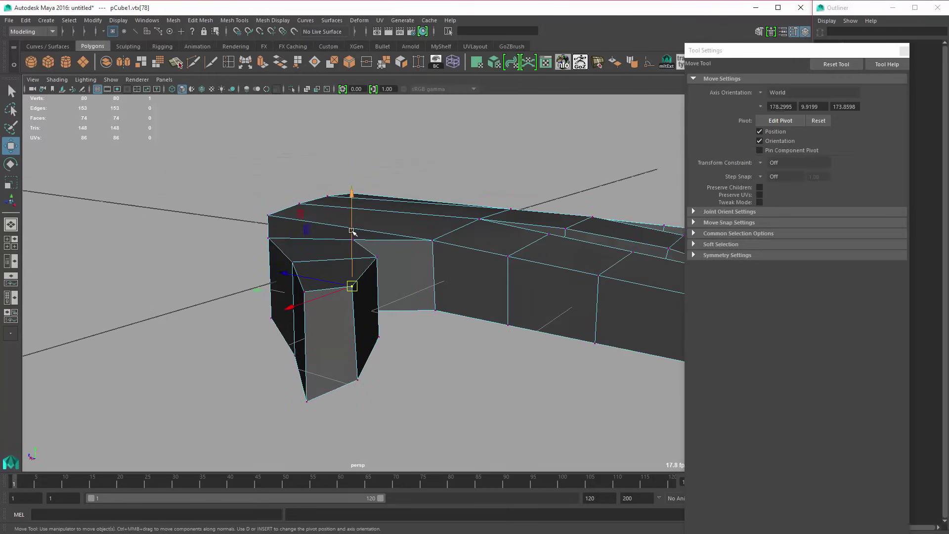
left_click(352, 286)
left_click(358, 381)
key("v")
middle_click_drag(317, 403, 311, 401)
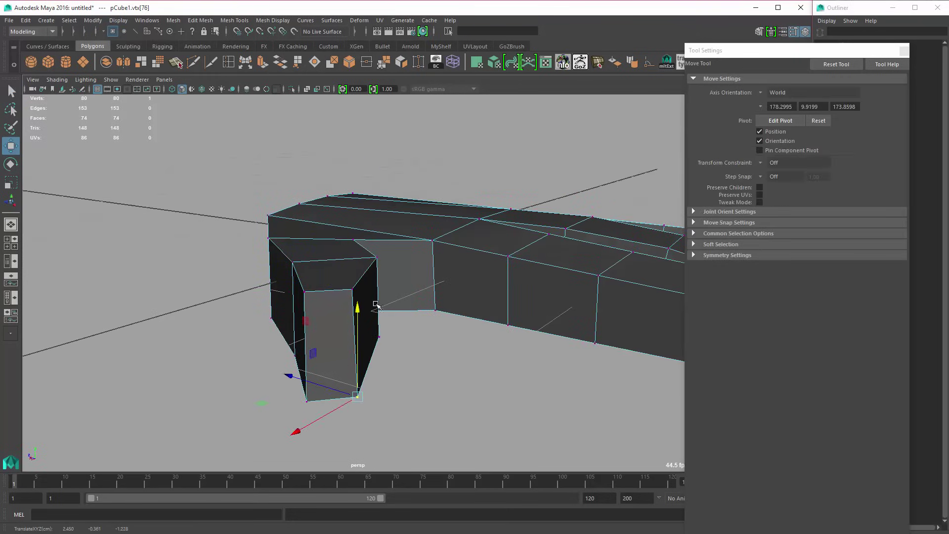
Step: Snap the inner upper and lower vertices of the thumb's middle joint and base to the height of their opposite vertices
left_click(377, 257)
key("v")
middle_click_drag(316, 262, 295, 263)
left_click_drag(365, 358, 356, 341, "alt")
left_click(368, 292)
key("v")
middle_click_drag(356, 341, 348, 359)
left_click_drag(349, 359, 364, 216, "alt")
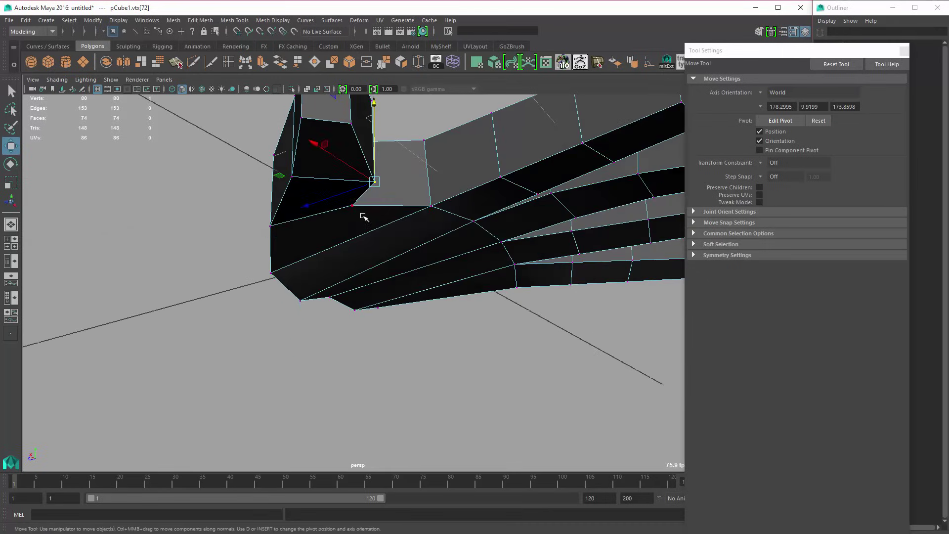
key("v")
middle_click_drag(327, 218, 272, 220)
Step: Select the thumb's end face and scale it down vertically to thin the tip
left_click_drag(364, 222, 311, 268, "alt")
left_click_drag(213, 257, 197, 242, "alt")
right_click_drag(142, 262, 142, 287)
left_click(71, 280)
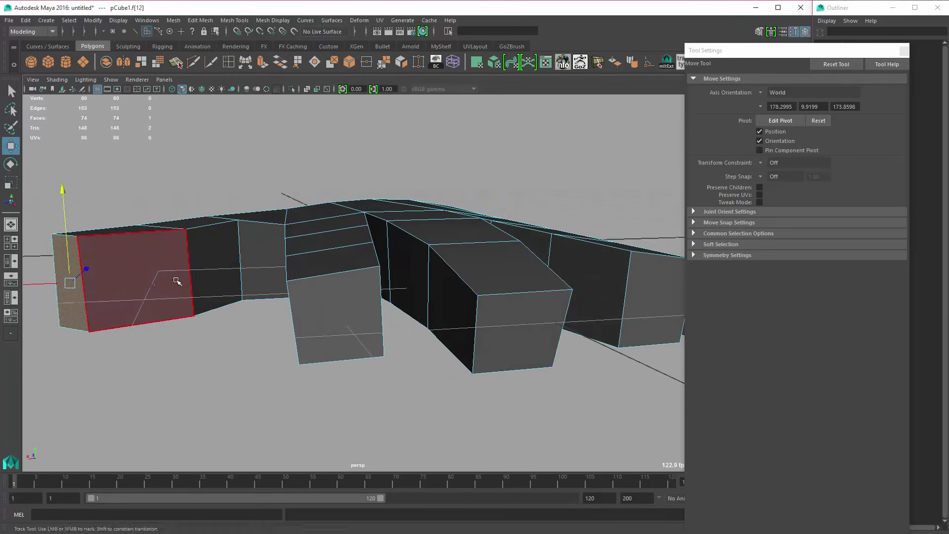
left_click_drag(176, 279, 232, 274, "alt")
key("r")
left_click_drag(215, 179, 214, 204)
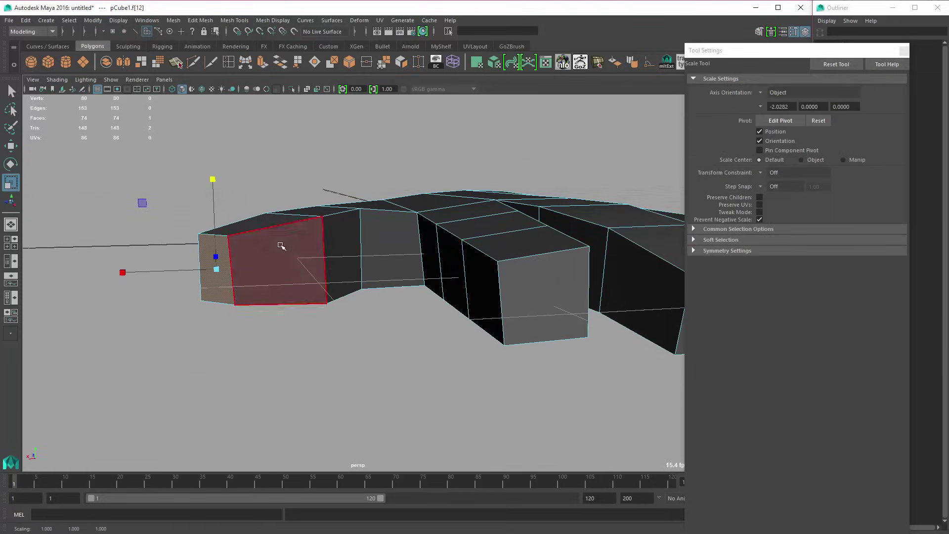
Step: Scale the vertical edges at the thumb's base and middle joint to even out its thickness
right_click_drag(281, 245, 281, 220)
left_click_drag(328, 239, 437, 242, "alt")
left_click(430, 229)
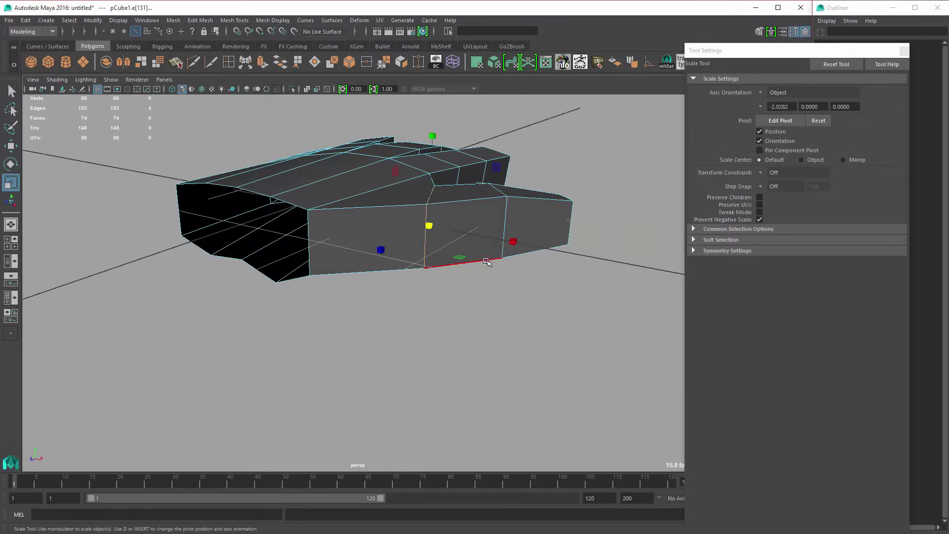
left_click_drag(487, 262, 430, 254, "alt")
left_click(437, 271)
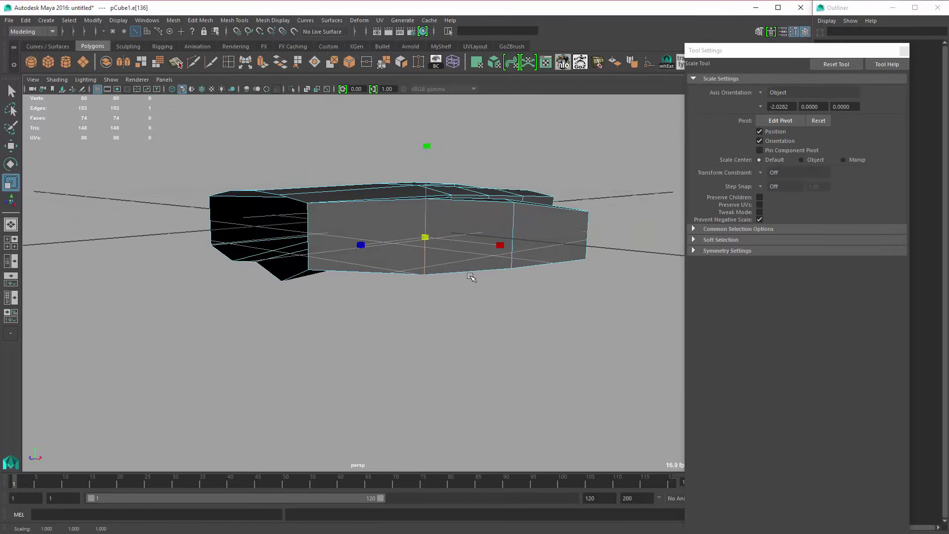
left_click(512, 260)
left_click_drag(525, 285, 362, 246, "alt")
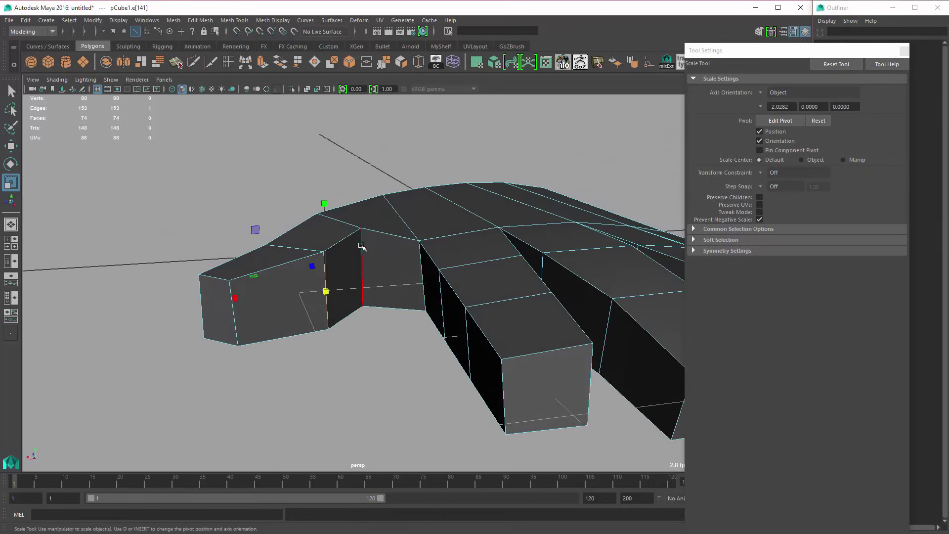
Step: Adjust the height of the lower thumb-side corner vertex at the open wrist
left_click_drag(388, 294, 373, 254, "alt")
key("q")
right_click_drag(371, 253, 330, 254)
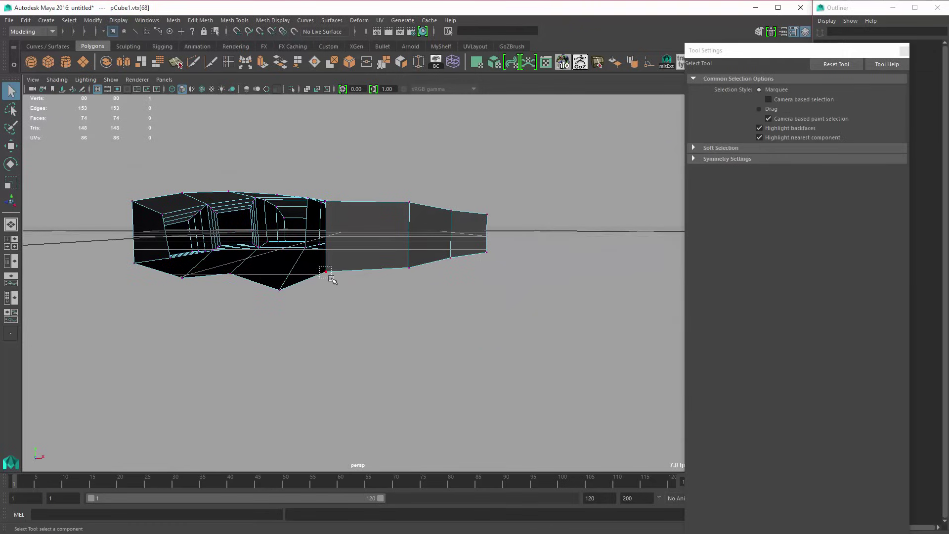
left_click(327, 273)
key("w")
left_click_drag(328, 239, 452, 296)
Step: Preview the hand smoothed, return to the low-poly display, and examine the thumb's overall shape in object mode
key("3")
scroll(401, 239, "down", 4)
scroll(448, 321, "up", 4)
left_click_drag(447, 338, 398, 244, "alt")
key("1")
right_click_drag(400, 244, 425, 237)
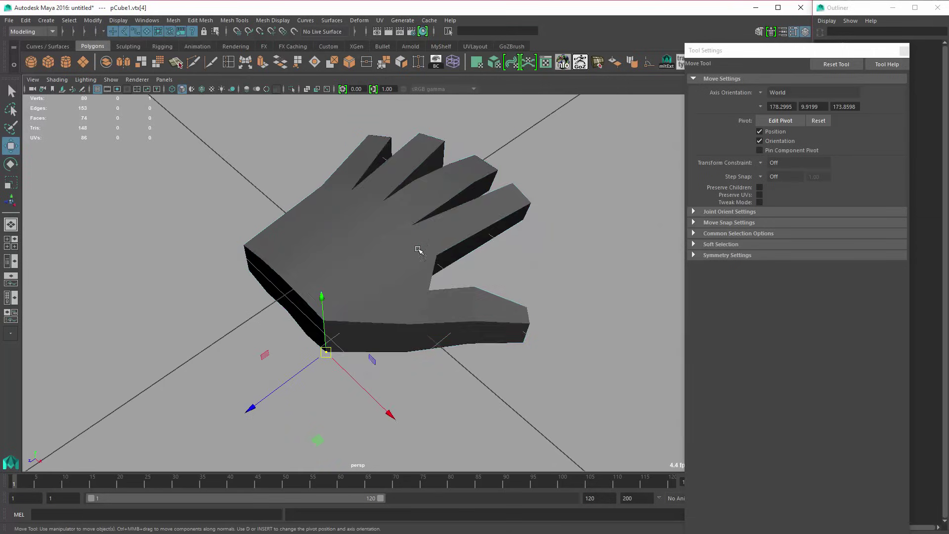
left_click_drag(420, 250, 350, 208, "alt")
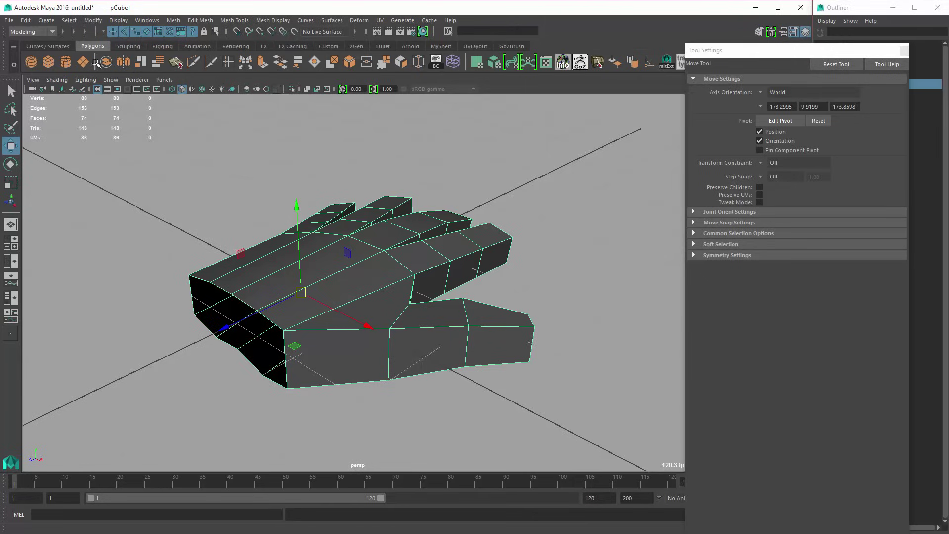
Step: Select all the vertices of the thumb, from its base joint to its tip, for rotating
left_click_drag(361, 259, 445, 346, "alt")
right_click(351, 334)
left_click(350, 336)
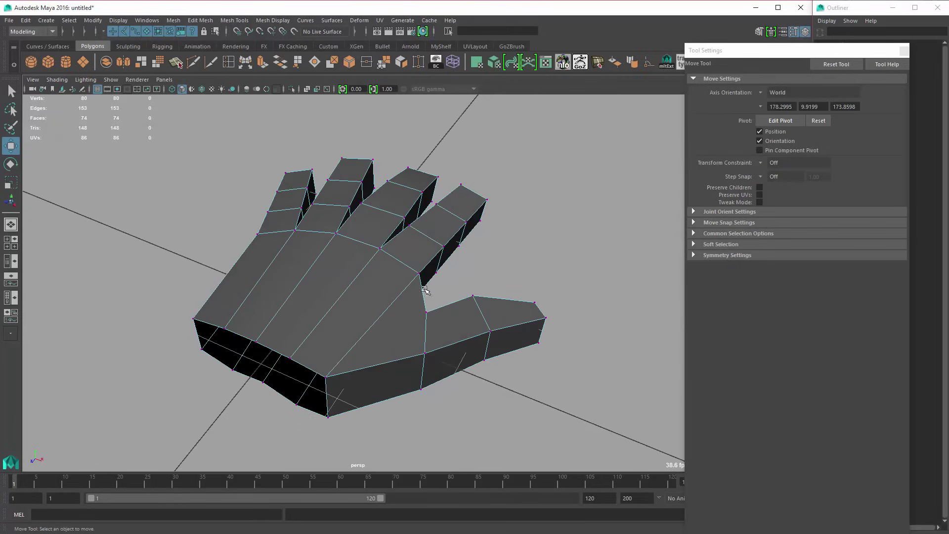
left_click_drag(586, 288, 416, 442)
mouse_move(388, 346)
left_mouse_down("alt")
mouse_move(365, 233)
mouse_move(341, 235)
mouse_move(371, 244)
mouse_move(332, 265)
mouse_move(350, 269)
mouse_move(339, 218)
mouse_move(361, 282)
mouse_move(269, 194)
mouse_move(259, 212)
mouse_move(282, 256)
mouse_move(280, 316)
mouse_move(350, 282)
mouse_move(464, 282)
mouse_move(377, 275)
mouse_move(367, 309)
left_mouse_up("alt")
key("e")
key("ctrl+z")
left_click(288, 295, "shift")
Step: Place the rotation pivot near the base of the index finger and rotate the thumb vertices downward below the palm
key("d")
left_click(369, 257)
key("d")
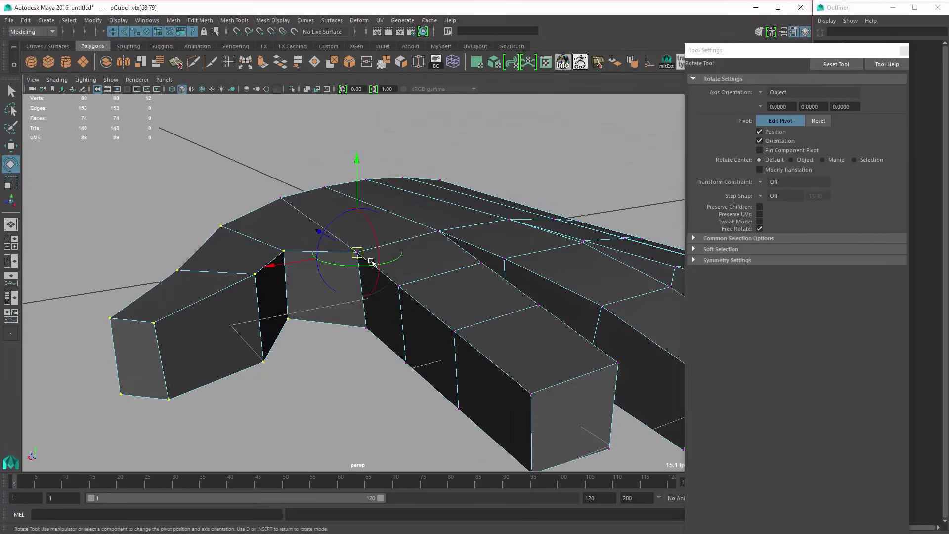
middle_click_drag(437, 233, 470, 244)
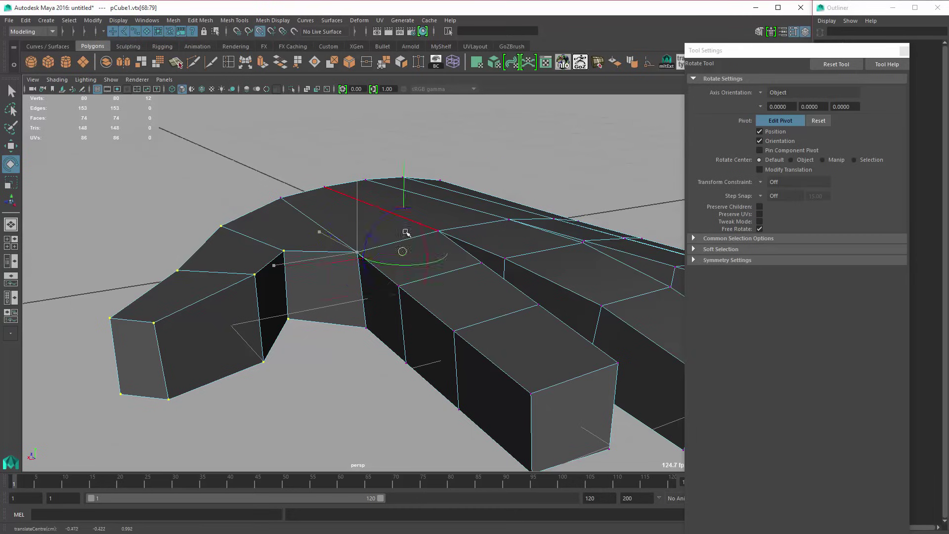
key("d")
mouse_move(411, 287)
left_mouse_down("alt")
mouse_move(349, 265)
mouse_move(356, 238)
mouse_move(346, 253)
mouse_move(282, 275)
mouse_move(271, 267)
mouse_move(279, 292)
mouse_move(332, 275)
mouse_move(505, 282)
mouse_move(457, 275)
mouse_move(487, 270)
mouse_move(472, 292)
mouse_move(480, 296)
mouse_move(476, 225)
mouse_move(350, 294)
mouse_move(262, 276)
left_mouse_up("alt")
middle_click_drag(166, 246, 161, 223)
key("q")
left_click_drag(291, 274, 514, 391, "alt")
left_click_drag(430, 336, 340, 303, "alt")
Step: Move the pivot to the upper inner vertex at the thumb's base and rotate the thumb slightly back outward
key("w")
key("d")
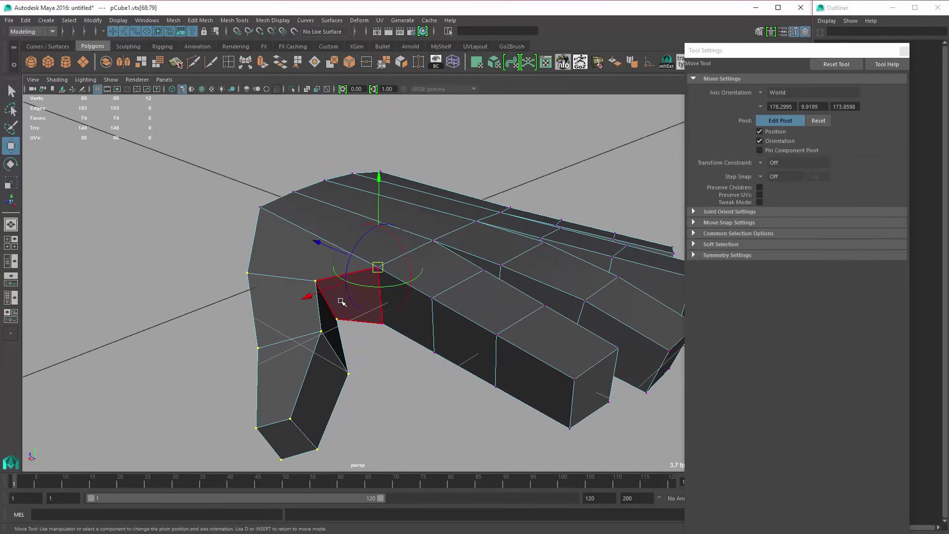
left_click(316, 282)
key("d")
left_click_drag(313, 280, 277, 258, "alt")
key("e")
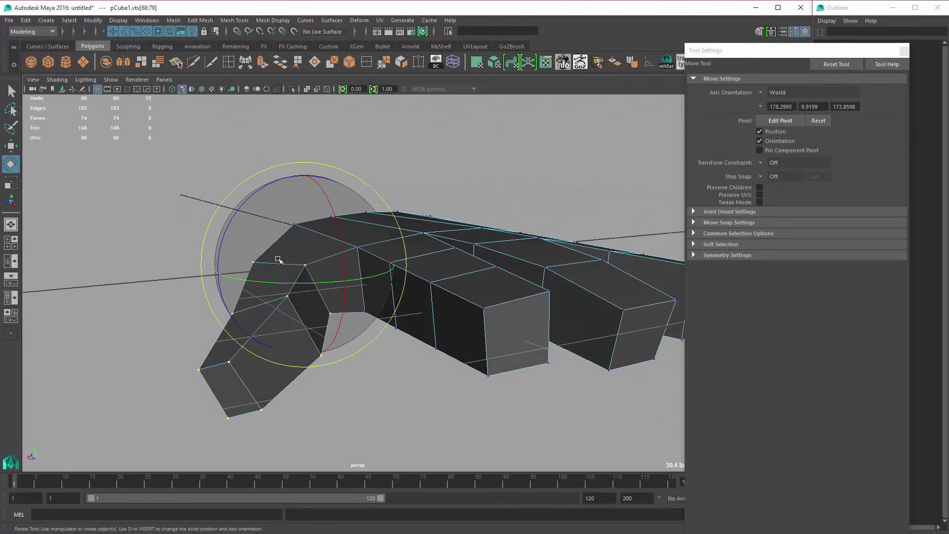
left_click_drag(234, 217, 250, 213)
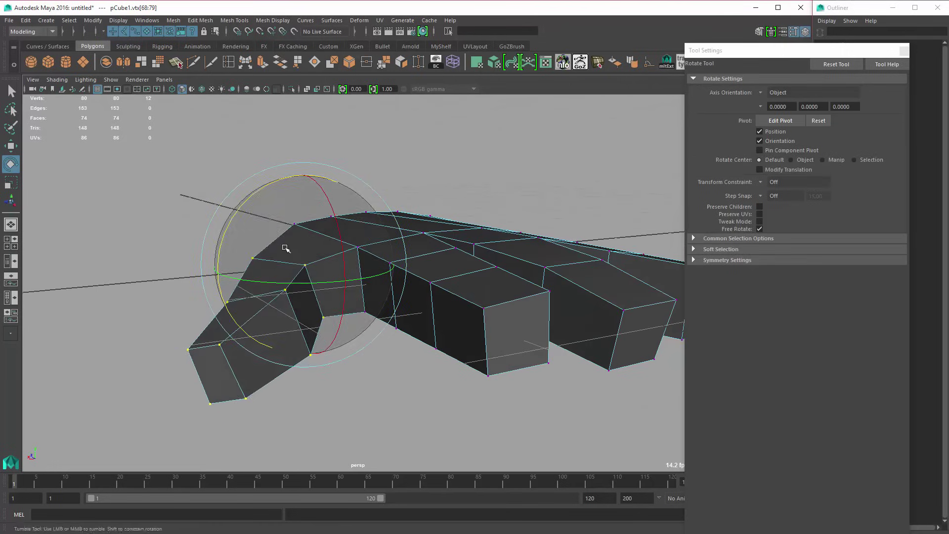
Step: Check the thumb's new angle on the smoothed hand preview, then return to the low-poly display
left_click_drag(285, 246, 425, 262, "alt")
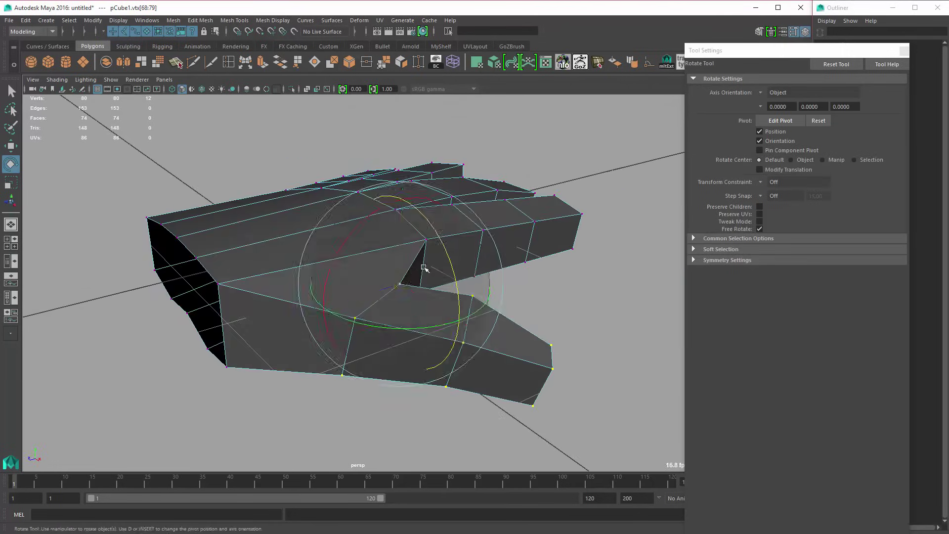
key("w")
right_click_drag(459, 235, 490, 223)
left_click(489, 223)
key("3")
right_click_drag(585, 315, 476, 285, "alt")
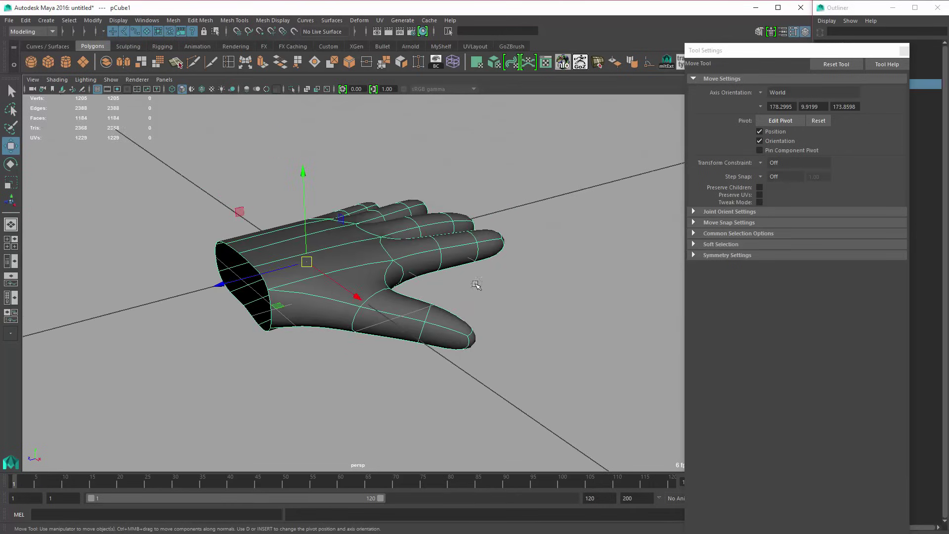
left_click_drag(477, 286, 446, 248, "alt")
key("1")
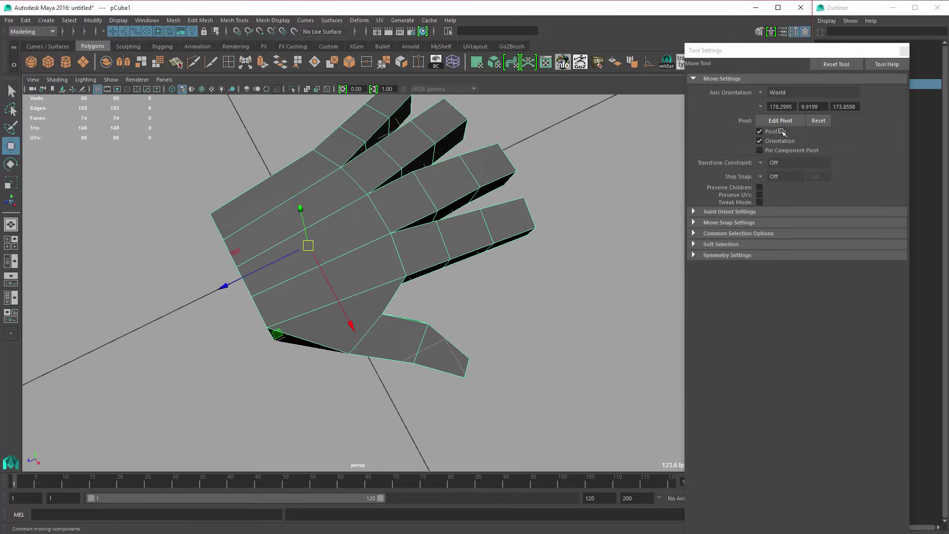
Step: Close the tool settings, delete the hand's construction history, and freeze its transformations
left_click(901, 52)
middle_click_drag(516, 246, 515, 277, "alt")
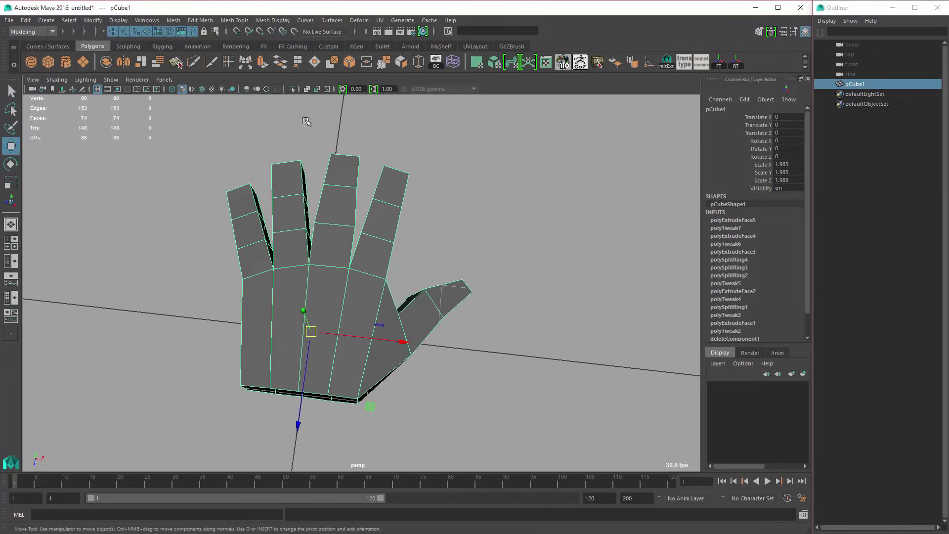
key("alt+shift+d")
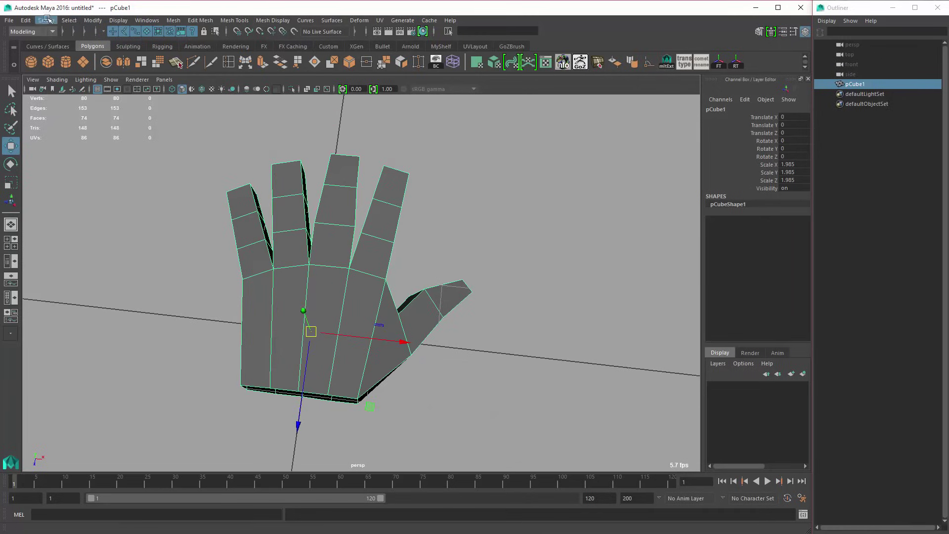
left_click(93, 20)
left_click(126, 65)
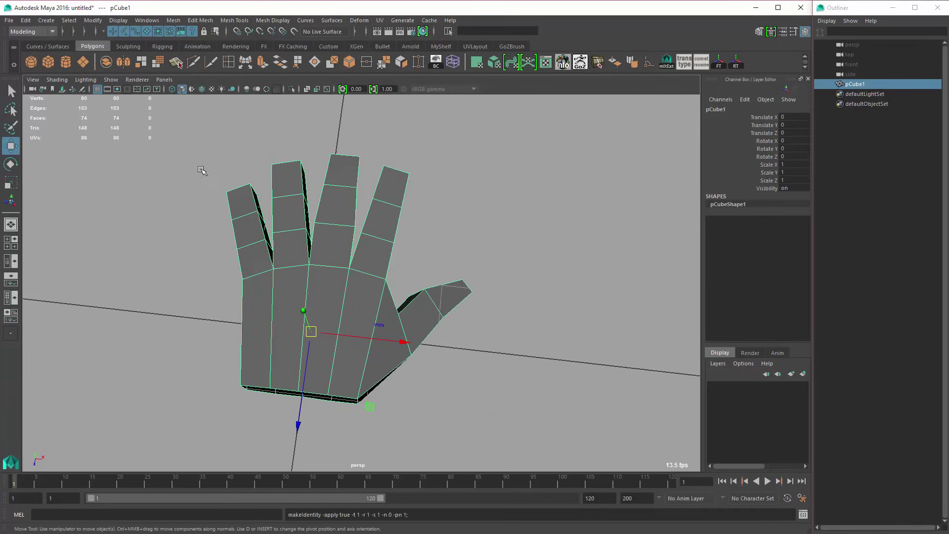
Step: Smooth the hand mesh with 1 division
left_click_drag(202, 170, 199, 163, "alt")
left_click(158, 62)
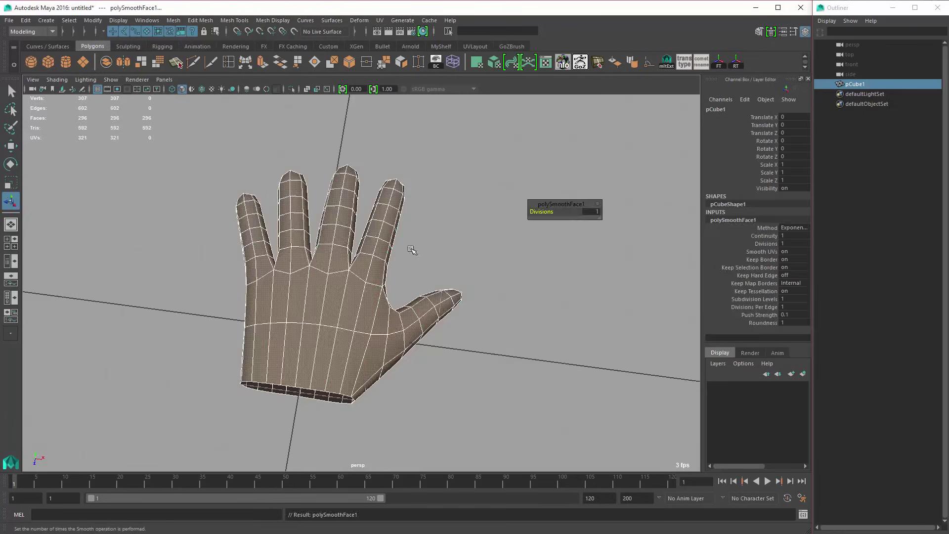
left_click_drag(458, 292, 403, 277, "alt")
key("1")
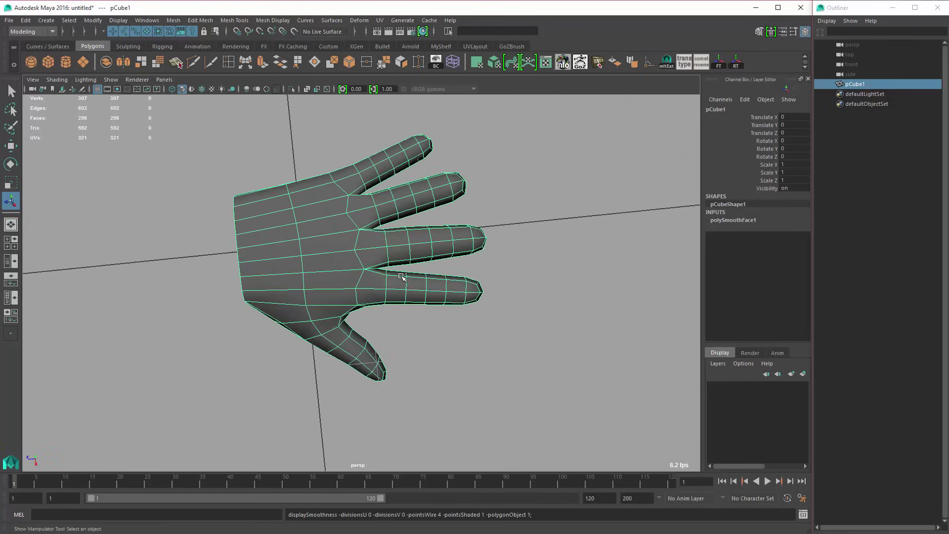
Step: Select the fingertip faces of the index, ring and little fingers, grow the selection down to their bases, and delete those fingers
right_click_drag(403, 276, 396, 296)
left_click_drag(381, 286, 386, 267, "alt")
left_click_drag(570, 361, 571, 362)
left_click_drag(433, 267, 467, 289, "alt")
left_click_drag(493, 352, 472, 279)
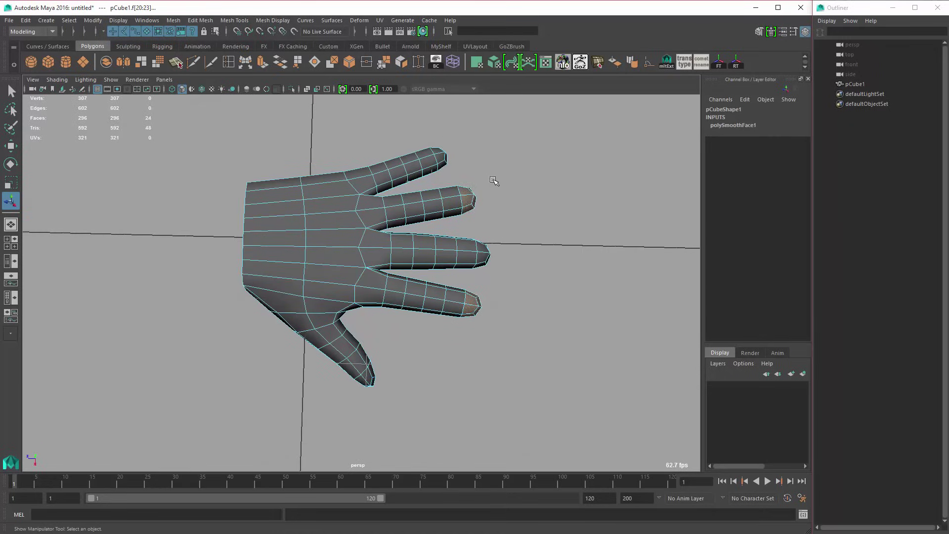
left_click_drag(494, 181, 479, 171, "alt")
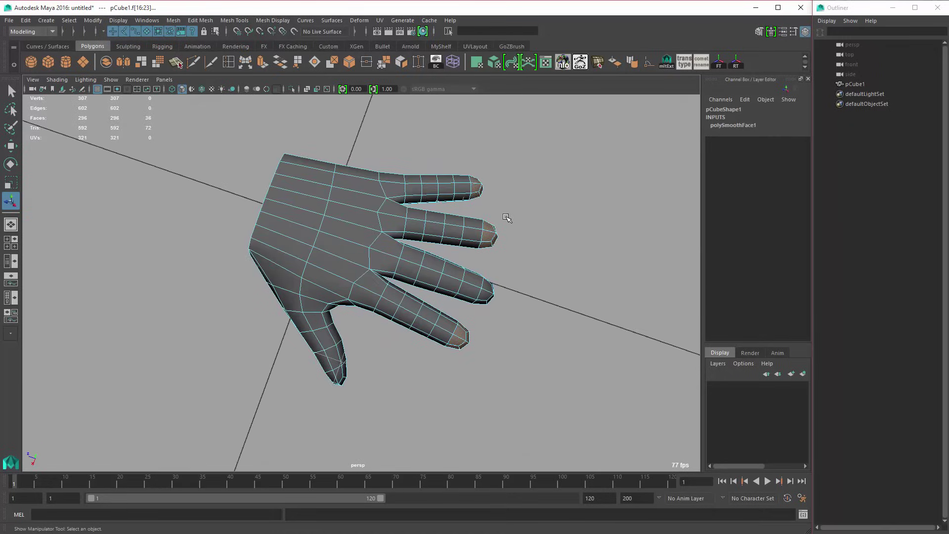
key("shift+period")
key("shift+period")
key("shift+period")
key("shift+period")
key("Delete")
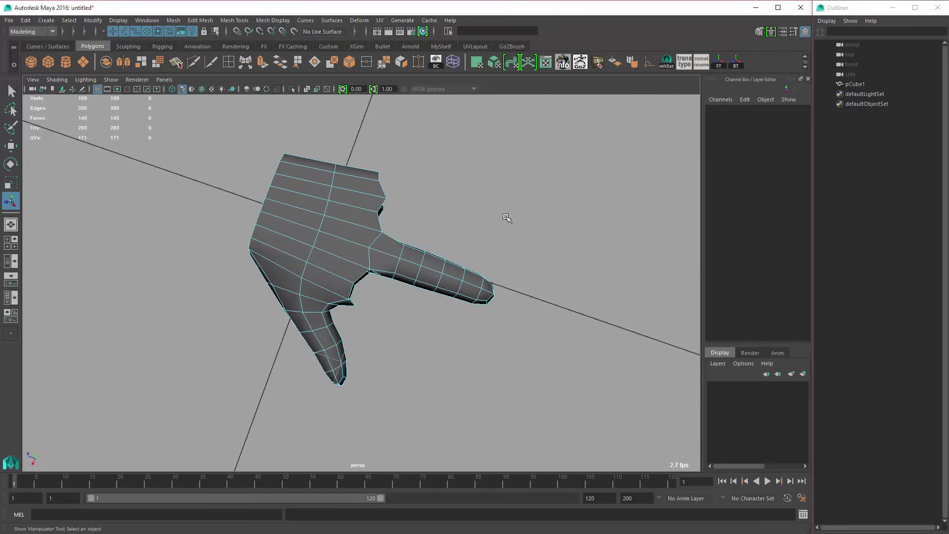
Step: In the side view, lower the top vertices midway along the middle finger to form a dip between its joints
left_click_drag(414, 273, 527, 302, "alt")
key("space")
key("space")
right_click_drag(341, 319, 537, 392, "alt")
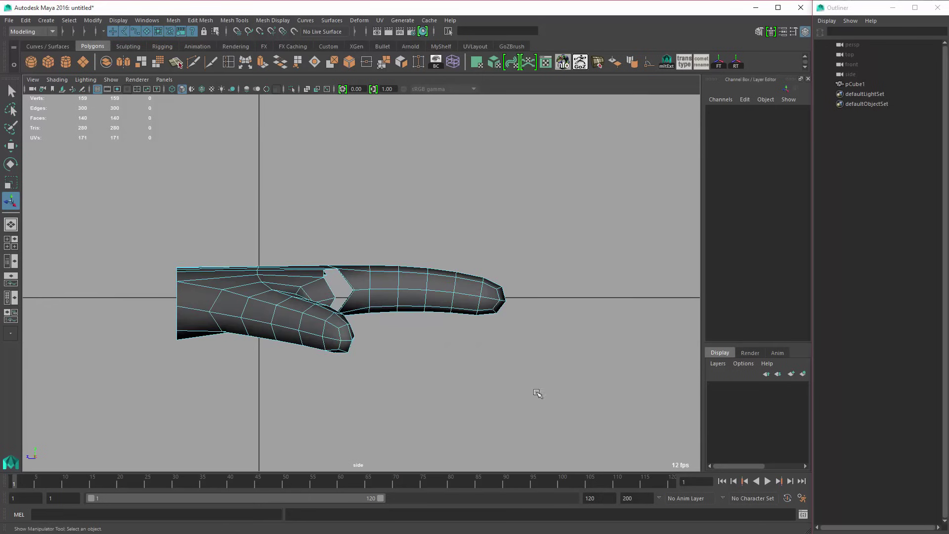
right_click_drag(297, 296, 457, 322, "alt")
middle_click_drag(457, 320, 405, 305, "alt")
key("w")
right_click_drag(400, 246, 365, 238)
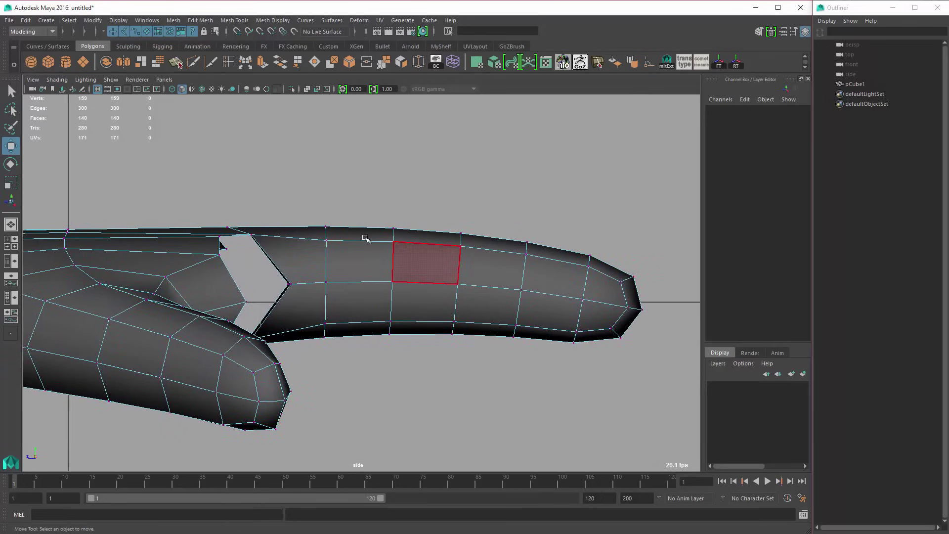
left_click_drag(320, 217, 409, 254)
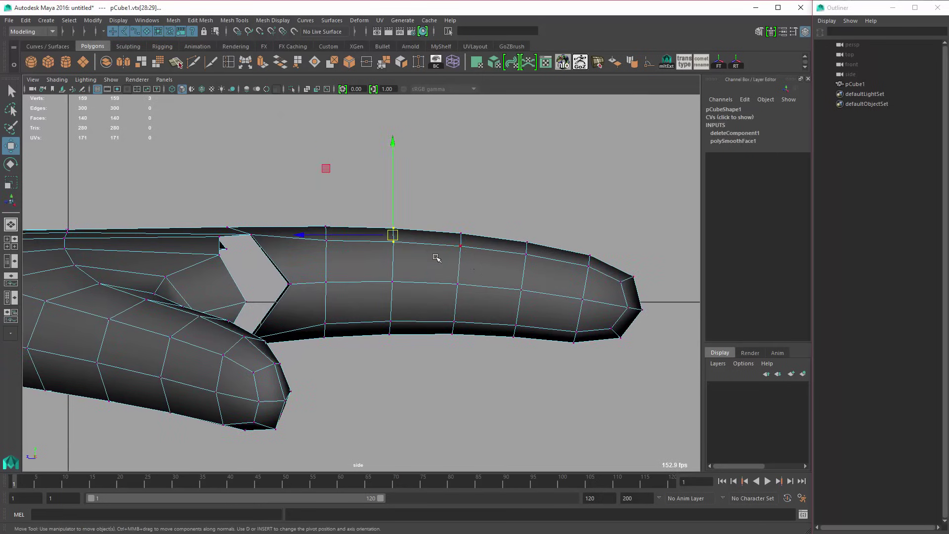
right_click_drag(437, 258, 468, 248, "alt")
left_click_drag(447, 215, 484, 267)
middle_click_drag(484, 267, 483, 273)
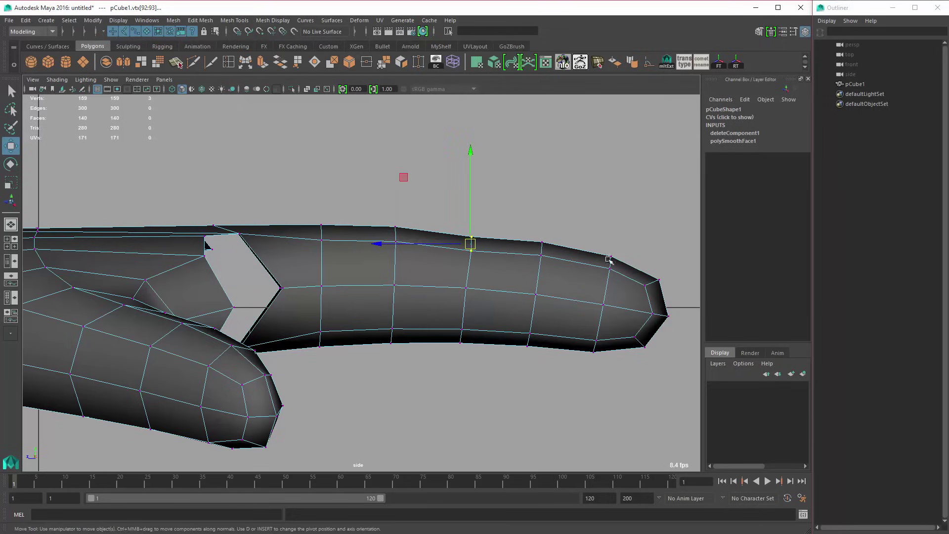
Step: In the side view, pull the fingertip's uppermost end vertices forward and lower the top vertices just behind them
left_click_drag(603, 250, 628, 284)
middle_click_drag(628, 284, 538, 263, "alt")
left_click_drag(549, 248, 575, 271)
middle_click_drag(575, 271, 593, 269)
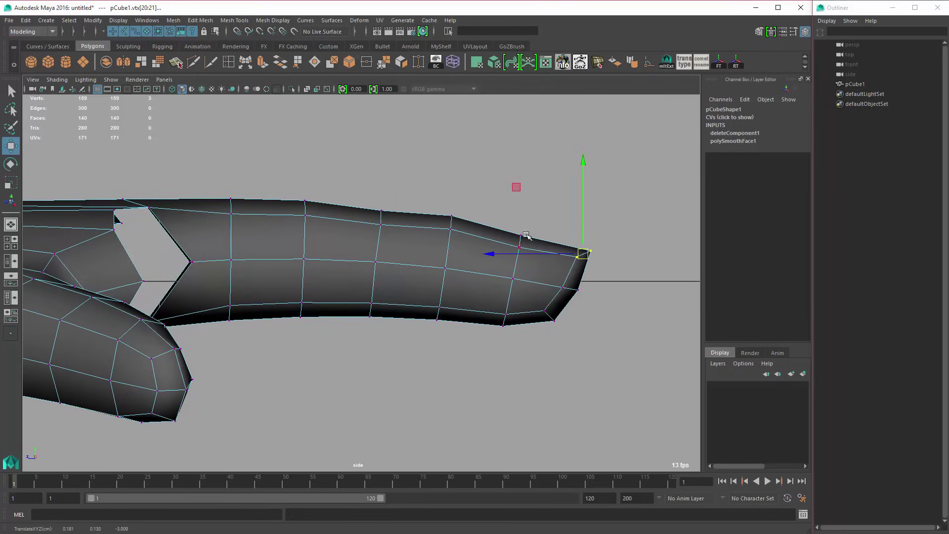
left_click_drag(509, 223, 535, 255)
middle_click_drag(534, 255, 531, 257)
Step: Raise the knuckle vertex at the middle finger's base and lower the first row of top vertices in front of it
left_click_drag(368, 190, 398, 238)
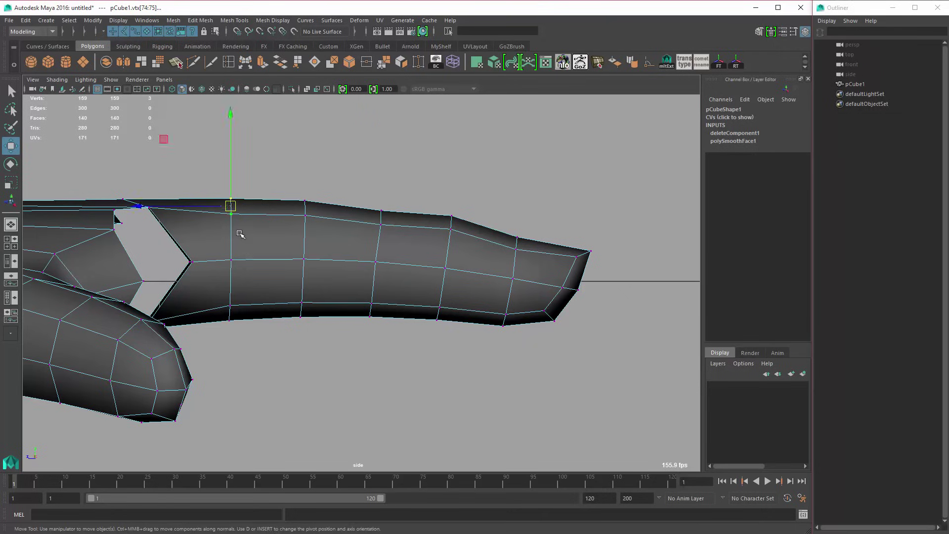
middle_click_drag(240, 234, 239, 239)
left_click_drag(110, 190, 138, 211)
middle_click_drag(149, 224, 151, 216)
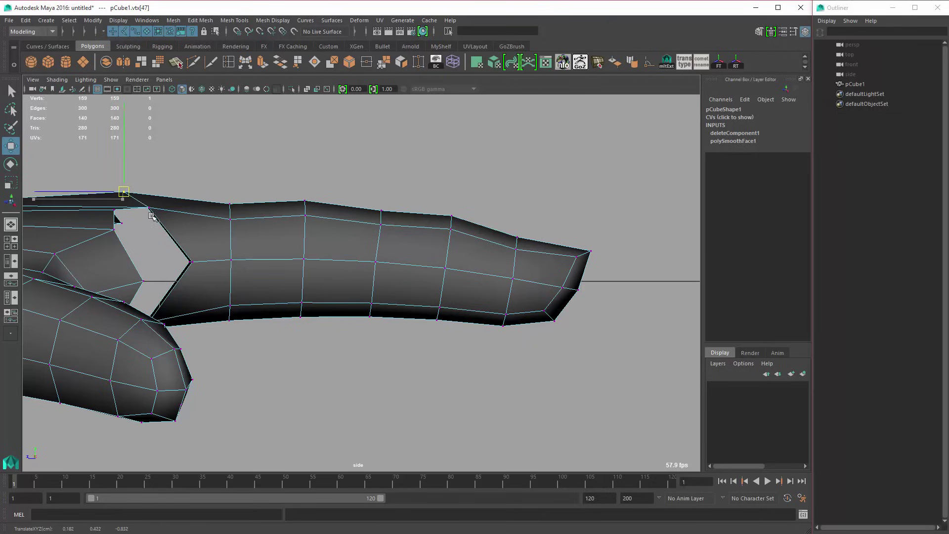
left_click_drag(215, 195, 241, 234)
middle_click_drag(241, 233, 240, 233)
left_click_drag(282, 190, 314, 230)
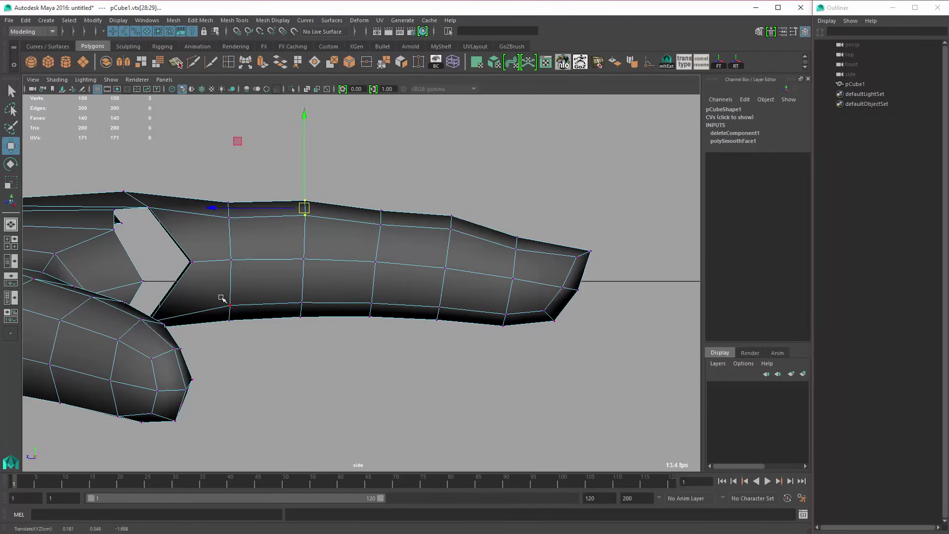
Step: Shape the finger's underside by lowering the vertices at the pads and raising those beneath the two joints
left_click_drag(218, 295, 247, 336)
middle_click_drag(247, 336, 253, 308)
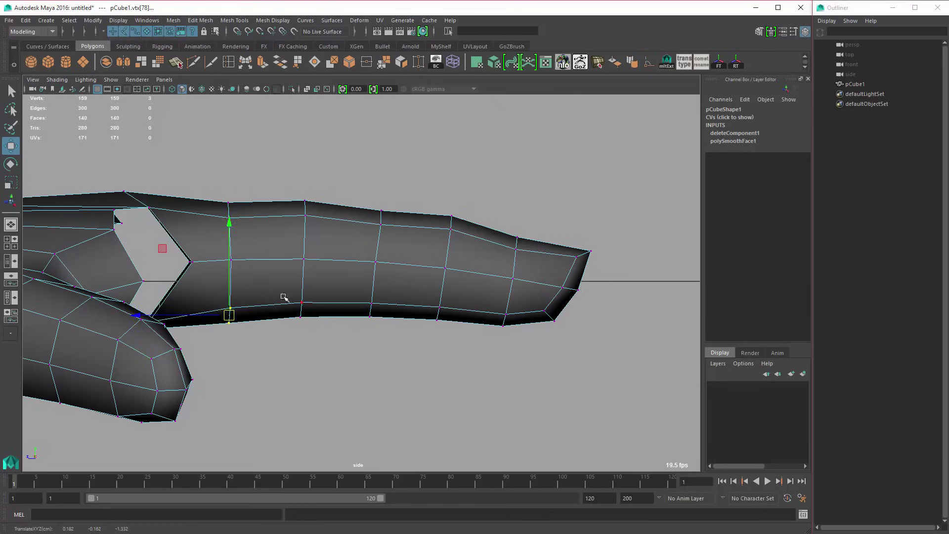
left_click_drag(283, 294, 313, 338)
middle_click_drag(312, 338, 312, 330)
left_click_drag(355, 290, 377, 331)
middle_click_drag(378, 332, 378, 335)
left_click_drag(423, 293, 448, 339)
middle_click_drag(448, 339, 448, 332)
Step: Reposition the fingertip's middle and underside vertices to round the tip and shift its last cross-section slightly back
left_click_drag(553, 272, 593, 299)
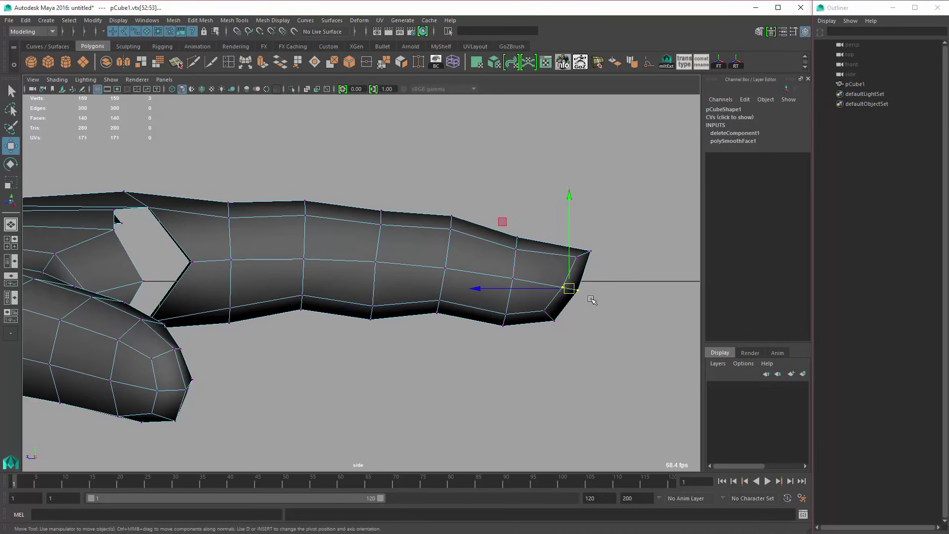
middle_click_drag(593, 299, 597, 299)
left_click_drag(505, 258, 532, 294)
middle_click_drag(532, 293, 525, 295)
left_click_drag(489, 301, 516, 342)
middle_click_drag(516, 342, 510, 337)
left_click_drag(481, 276, 521, 295)
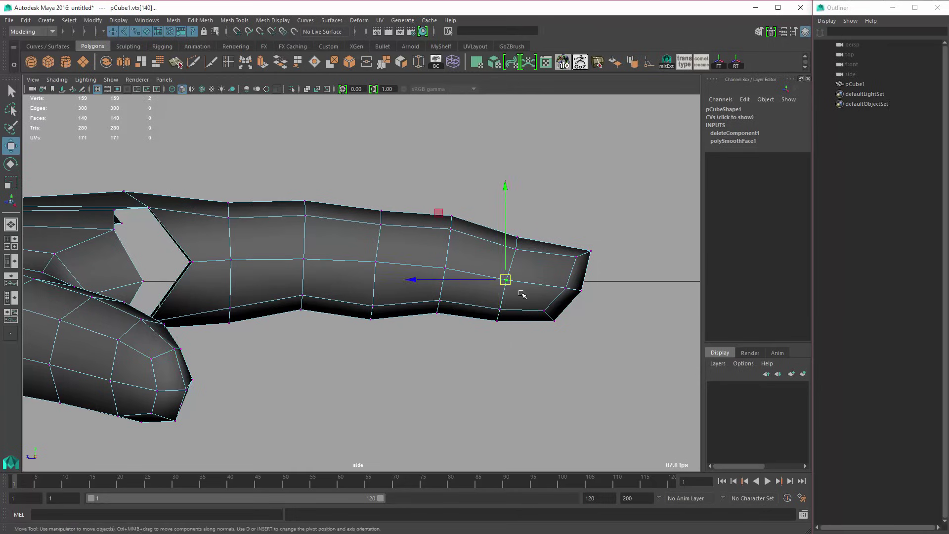
middle_click_drag(564, 337, 562, 337)
left_click_drag(546, 316, 554, 342)
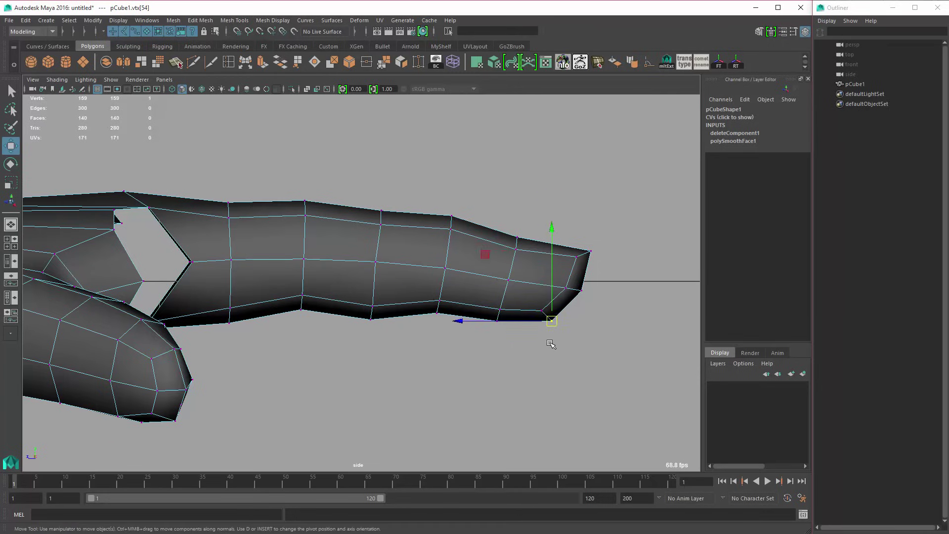
middle_click_drag(553, 343, 547, 343)
Step: Slice four extra edge loops through the middle finger with Multi-Cut, one on each side of both joints
middle_click_drag(543, 308, 551, 340, "alt")
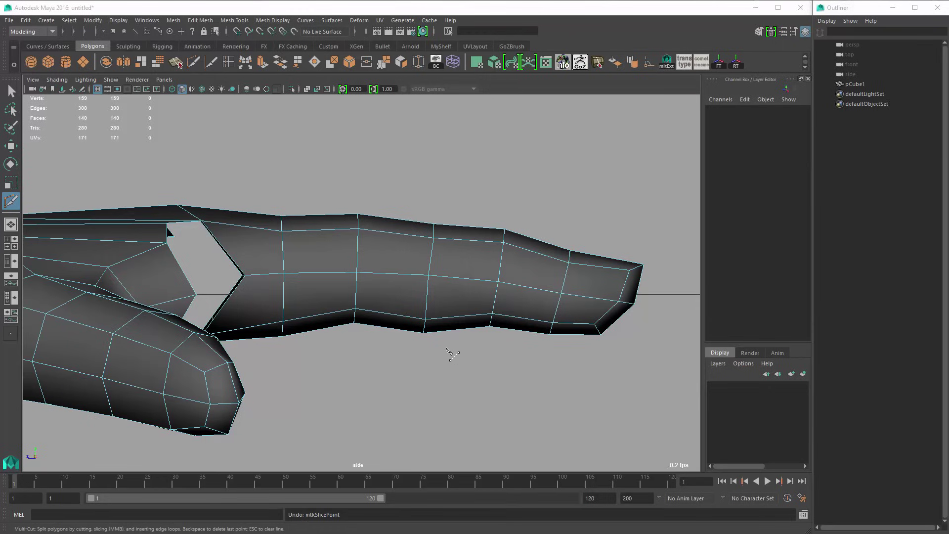
middle_click_drag(447, 350, 419, 339, "alt")
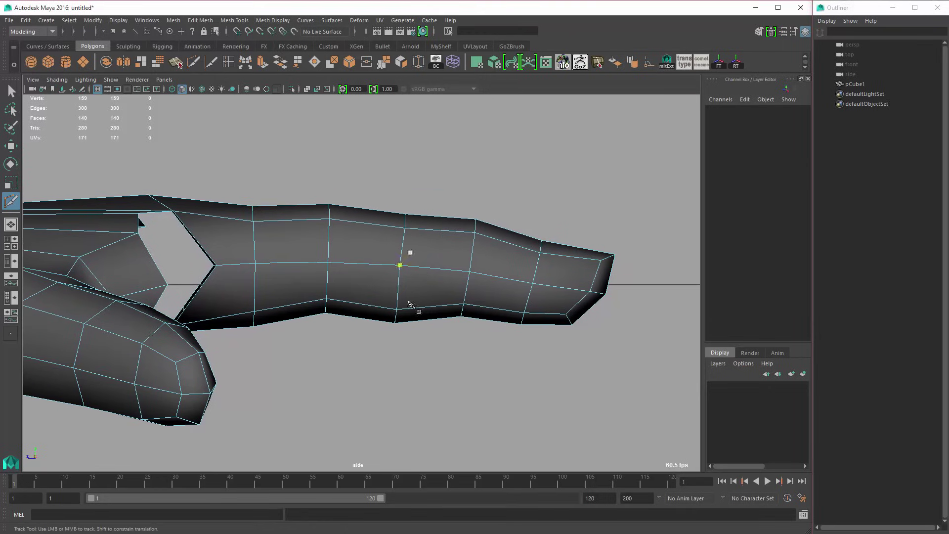
key("q")
middle_click_drag(332, 224, 349, 211, "alt")
left_click_drag(323, 172, 335, 356)
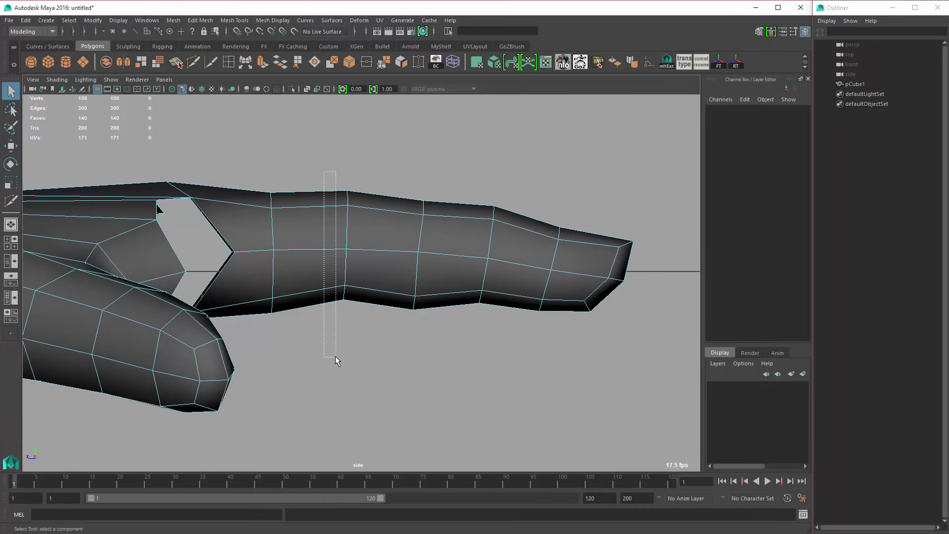
right_click_drag(362, 262, 415, 245)
key("w")
left_click(367, 260)
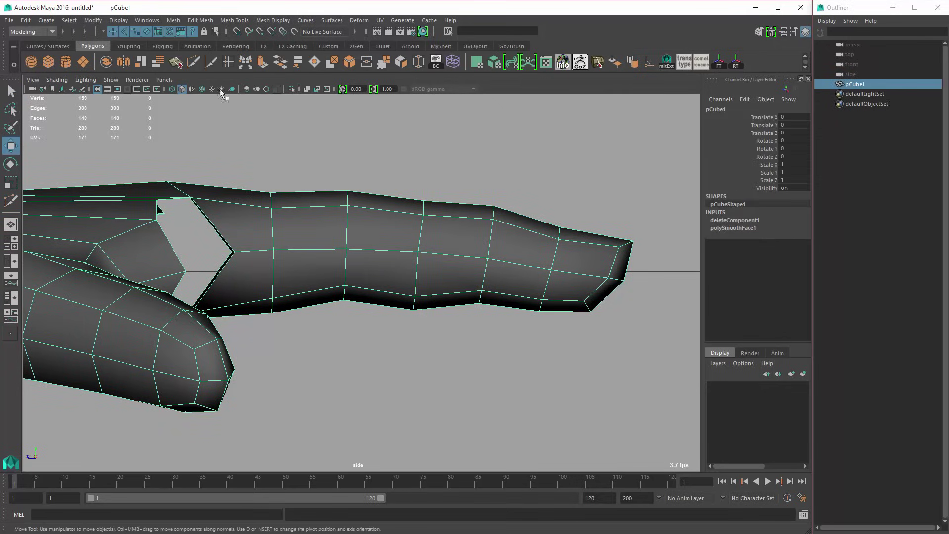
left_click(195, 64)
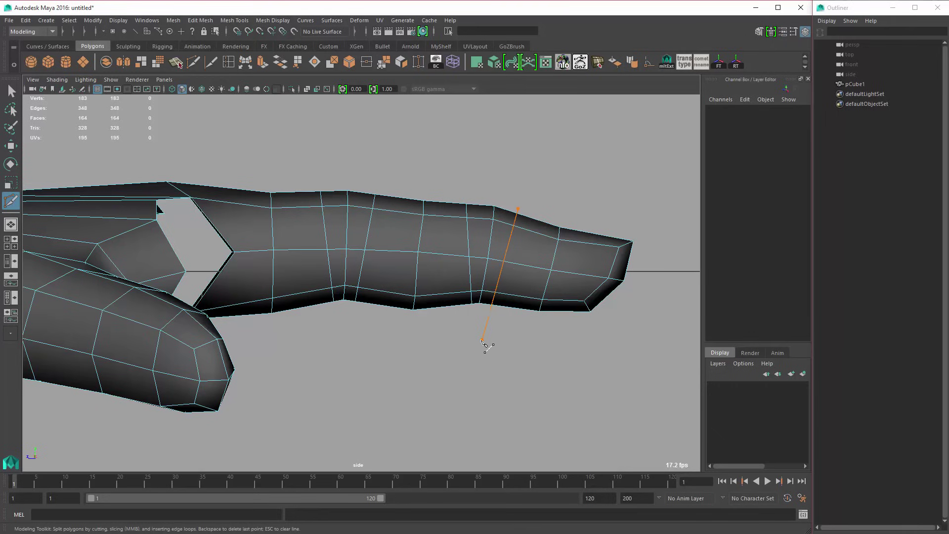
key("w")
Step: Raise the underside vertices at the centre of both finger joints to form sharp creases
middle_click_drag(485, 250, 486, 265, "alt")
right_click_drag(377, 225, 345, 224)
right_click_drag(378, 322, 410, 341, "alt")
left_click_drag(339, 296, 354, 338)
key("4")
key("5")
middle_click_drag(369, 350, 369, 344)
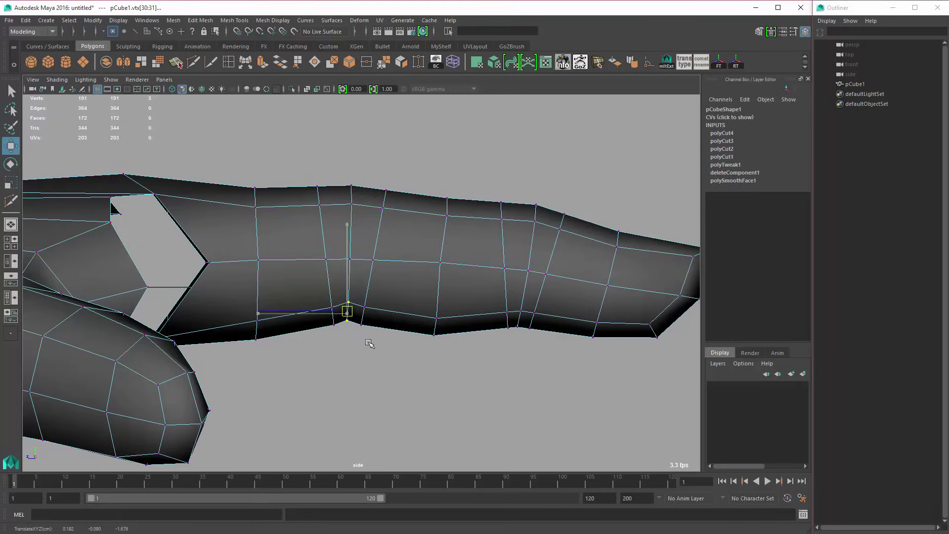
left_click_drag(514, 300, 527, 344)
middle_click_drag(528, 347, 527, 343)
Step: In the perspective view, select the two top edges across the joint nearest the palm and scale them slightly wider along X
key("space")
key("space")
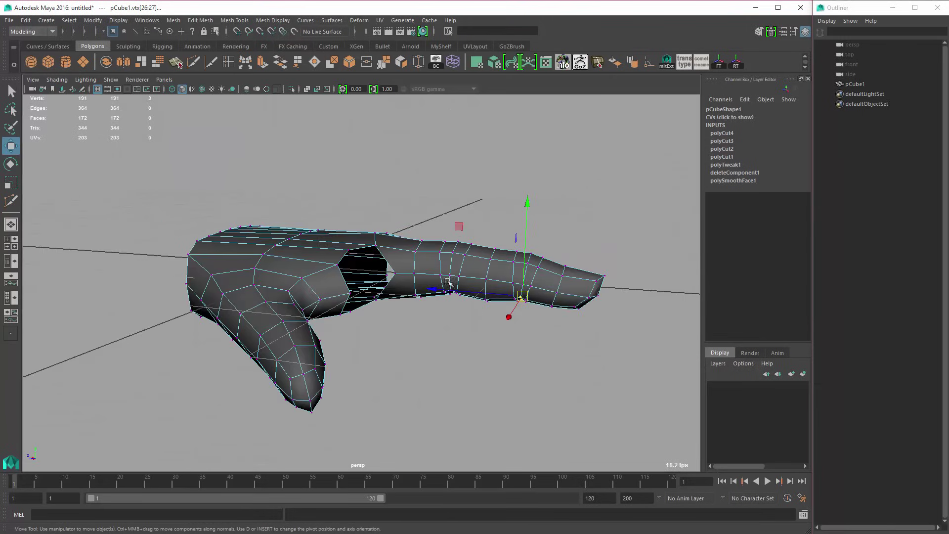
left_click_drag(448, 280, 434, 373, "alt")
right_click_drag(462, 393, 468, 355)
left_click(462, 364)
key("q")
left_click(455, 374, "shift")
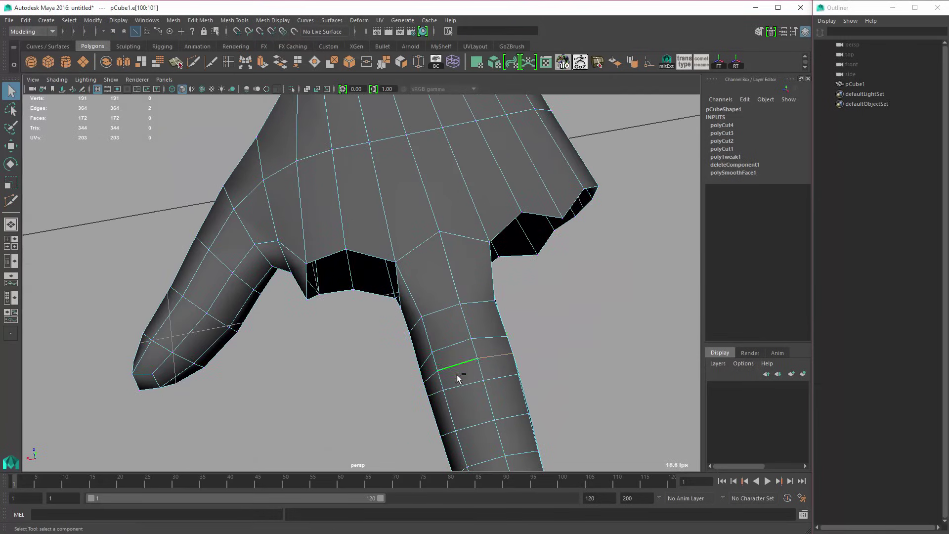
middle_click_drag(457, 379, 424, 350, "alt")
key("r")
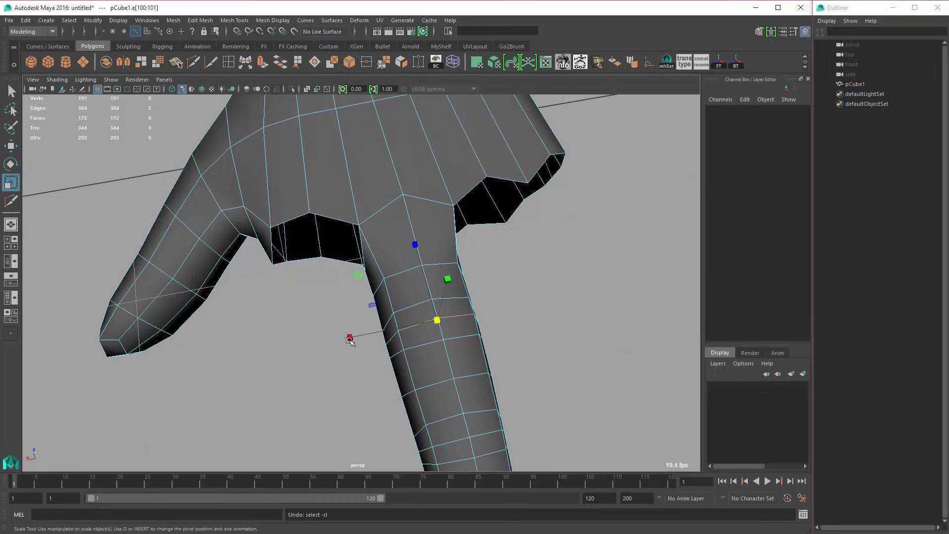
left_click_drag(350, 339, 345, 341)
Step: Select the two top edges across the joint nearest the fingertip and widen them slightly along X
middle_click_drag(397, 352, 356, 279, "alt")
left_click(427, 366)
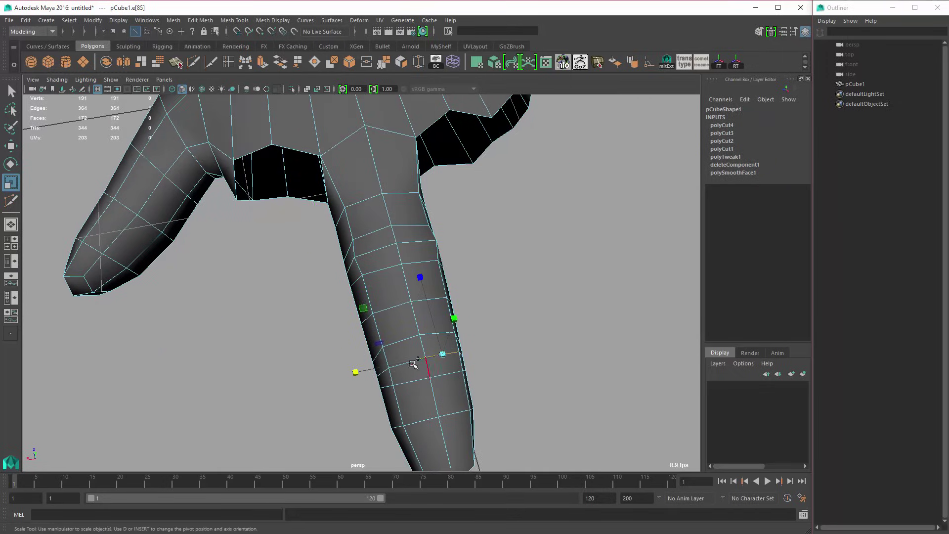
left_click(411, 365, "shift")
left_click_drag(337, 376, 331, 378)
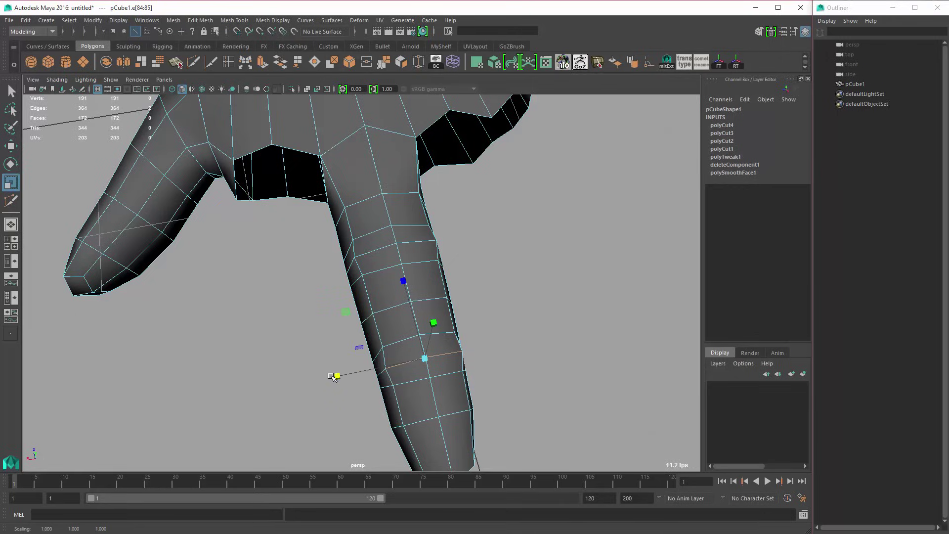
Step: Select the underside crease edges at both finger joints and scale them to 0.95 along X
left_click_drag(412, 338, 414, 257, "alt")
key("q")
left_click(414, 257)
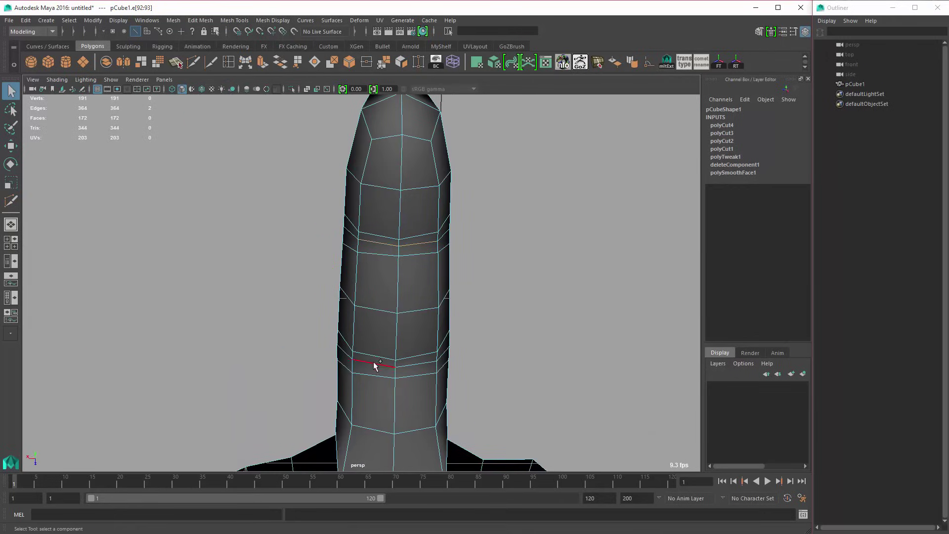
left_click(414, 366, "shift")
key("r")
left_click_drag(308, 302, 312, 304)
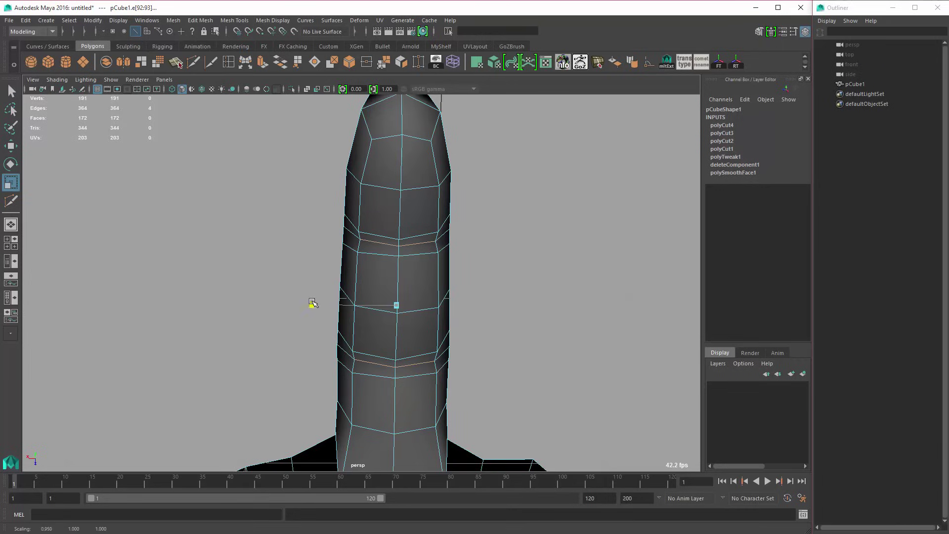
Step: Preview the hand smoothed and examine the finger's shape from other angles
right_click_drag(405, 242, 414, 230)
left_click(414, 229)
key("3")
left_click(463, 283)
left_click_drag(463, 282, 414, 306, "alt")
left_click(356, 269)
key("space")
key("space")
key("1")
Step: In the top view, select the edge loop between the finger's base and its first joint and narrow it along X
middle_click_drag(412, 317, 456, 392, "alt")
right_click_drag(456, 391, 495, 393, "alt")
right_click_drag(387, 356, 420, 353, "alt")
right_click_drag(424, 339, 425, 312)
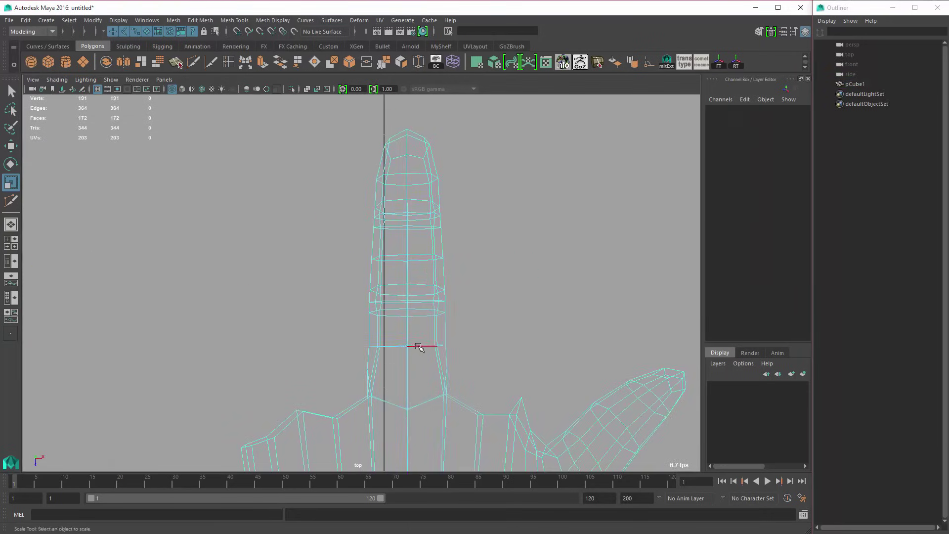
double_click(436, 349)
left_click_drag(497, 346, 492, 347)
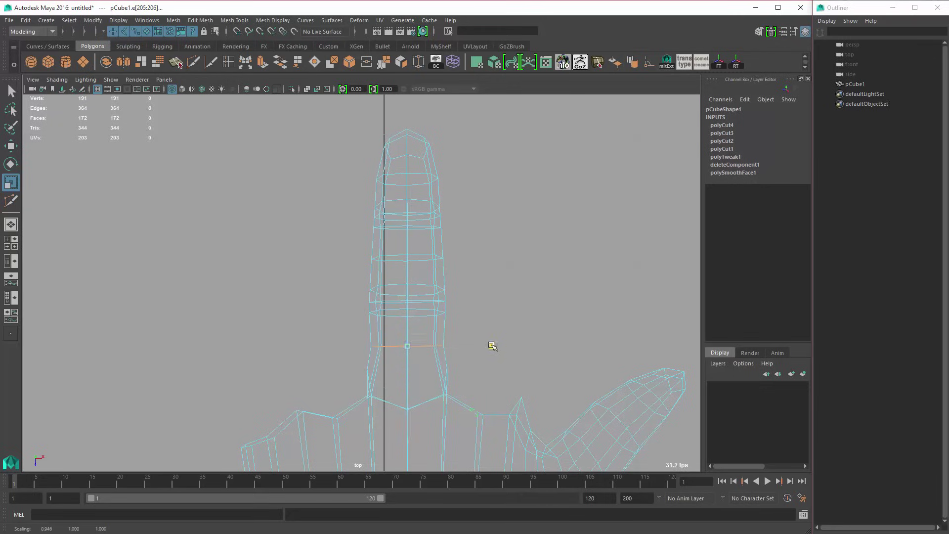
Step: Widen the fingertip's end vertices along X and adjust the width of the edge loop just behind them
double_click(421, 260)
middle_click_drag(461, 284, 477, 354, "alt")
right_click_drag(477, 354, 563, 357, "alt")
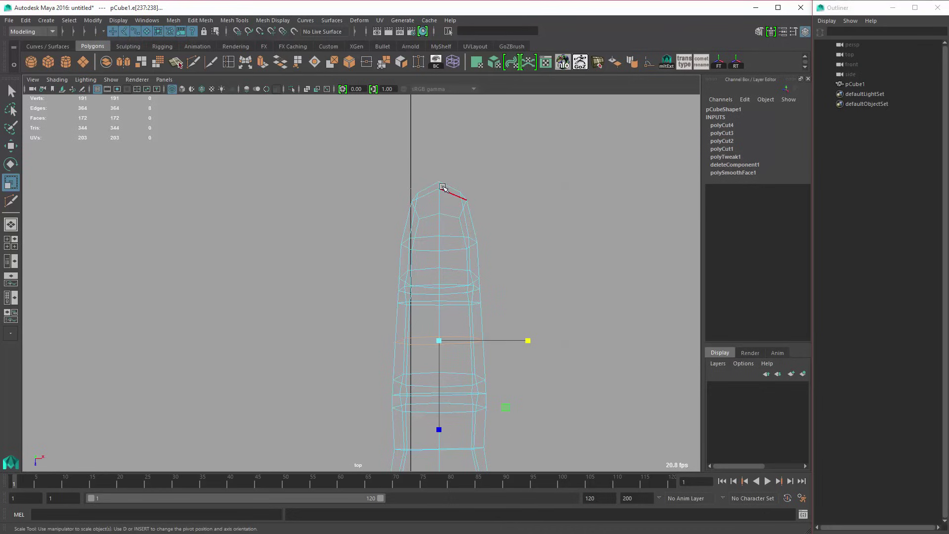
key("F9")
left_click_drag(382, 159, 510, 228)
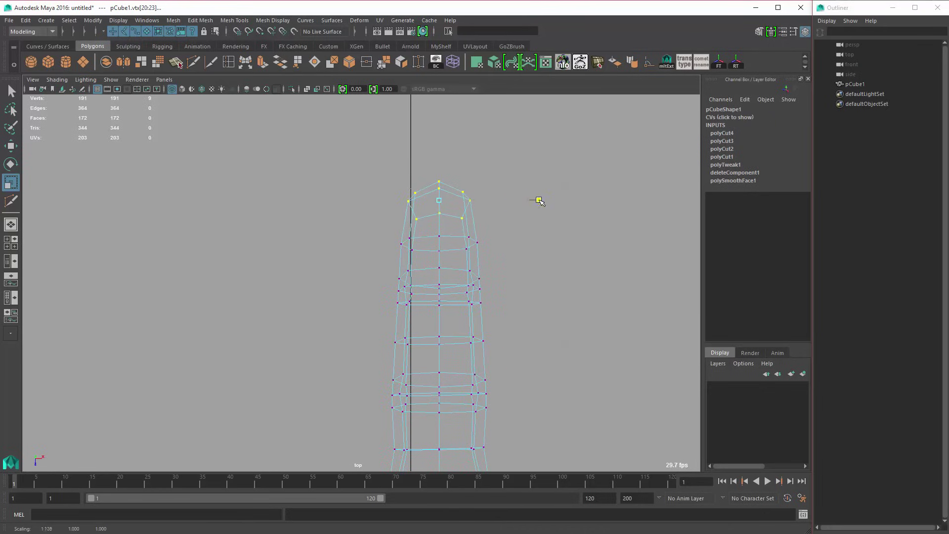
right_click_drag(461, 239, 462, 212)
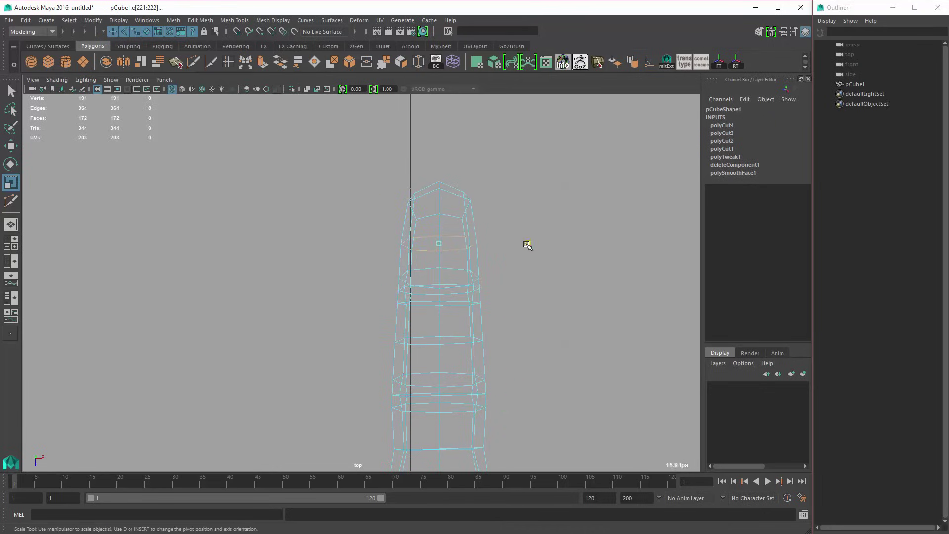
left_click_drag(527, 246, 523, 247)
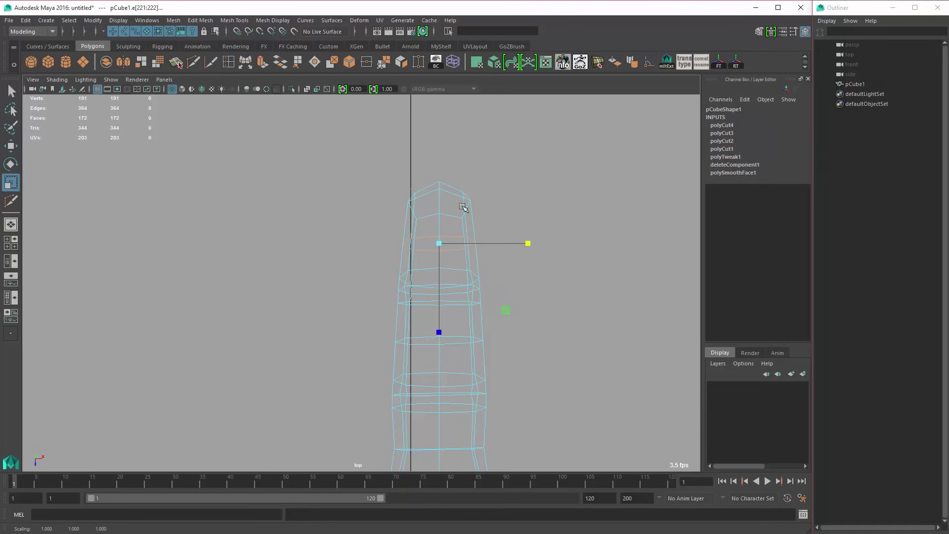
Step: Check the smoothed finger in perspective, and select the two faces on top of the fingertip where the nail goes
key("space")
key("space")
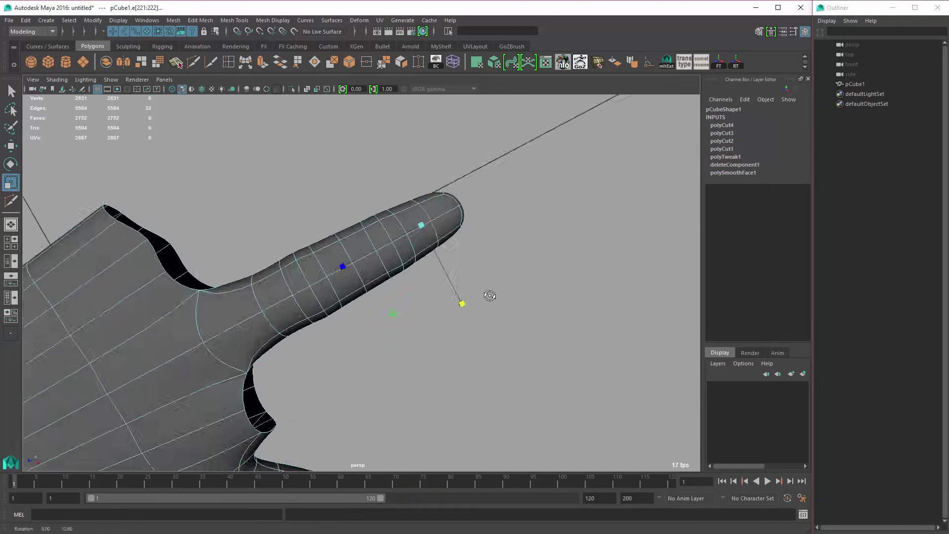
mouse_move(490, 297)
left_mouse_down("alt")
mouse_move(441, 275)
mouse_move(414, 191)
mouse_move(452, 218)
mouse_move(430, 220)
left_mouse_up("alt")
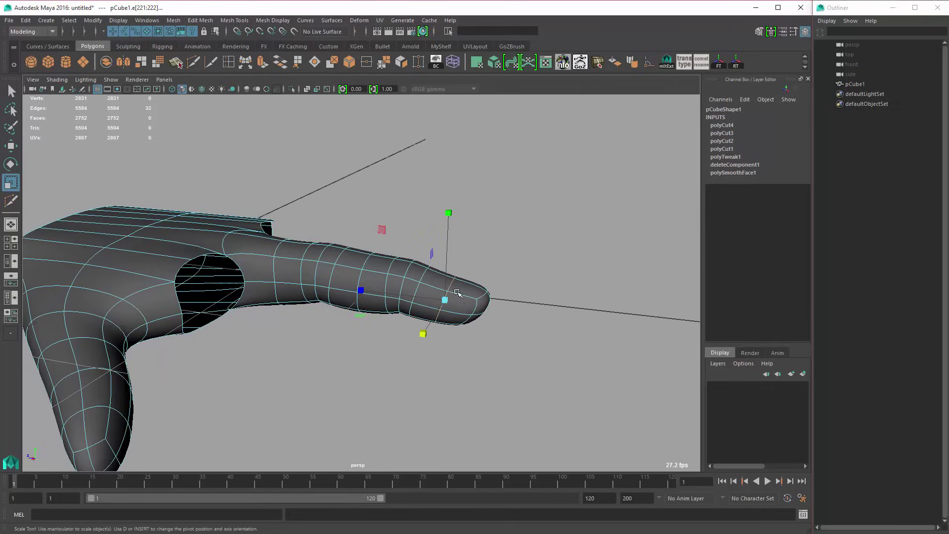
key("1")
left_click_drag(478, 292, 415, 287, "alt")
key("q")
right_click_drag(415, 288, 416, 307)
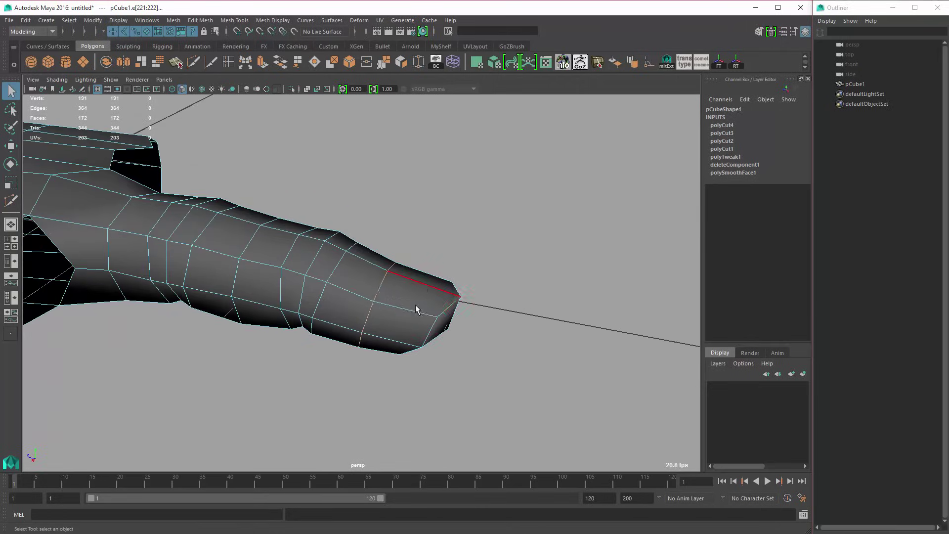
left_click(415, 306)
left_click_drag(433, 327, 427, 291, "alt")
right_click_drag(426, 290, 500, 343, "alt")
key("space")
key("space")
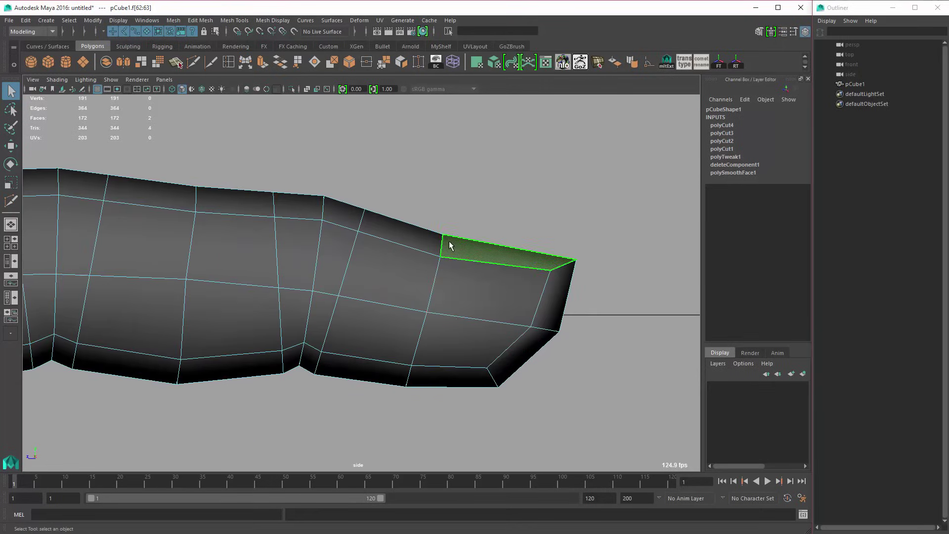
Step: In the side view, move the vertices at the rear edge of the nail faces back toward the last joint
key("F9")
left_click_drag(424, 193, 469, 270)
key("w")
mouse_move(469, 270)
middle_mouse_down()
mouse_move(438, 259)
mouse_move(462, 267)
mouse_move(453, 263)
middle_mouse_up()
Step: Reselect the two nail faces, extrude them, and scale the extrusion inward to leave a border around the nail
right_click_drag(487, 265, 483, 291)
left_click_drag(462, 221, 479, 240)
scroll(374, 109, "up", 2)
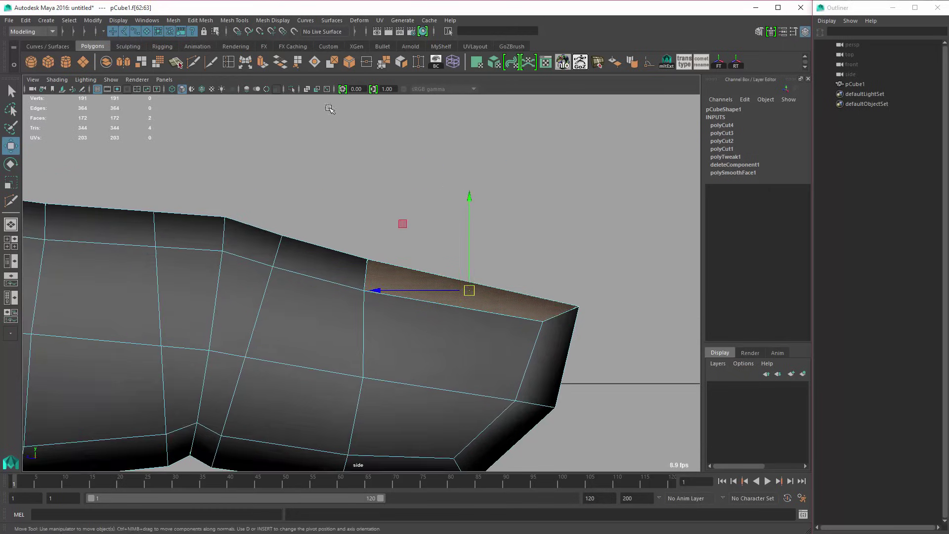
left_click(264, 67)
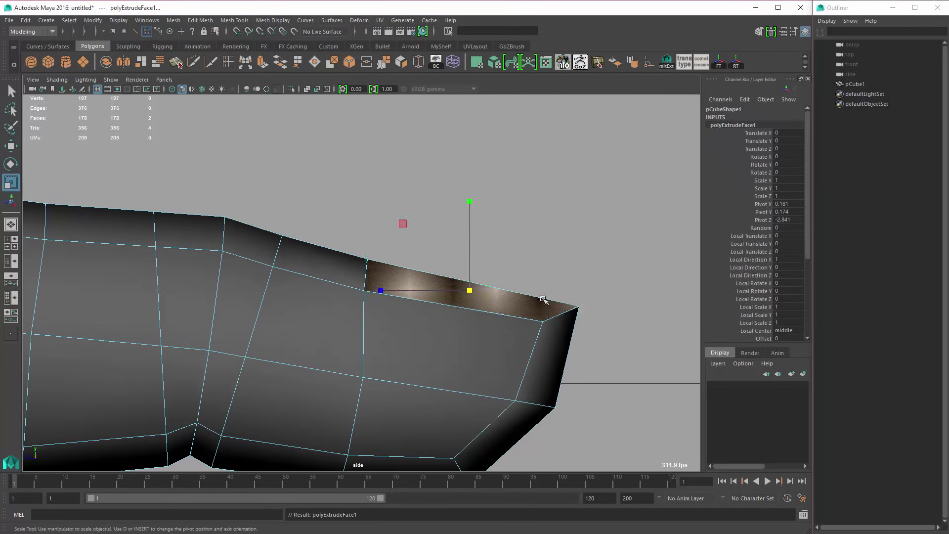
key("r")
middle_click_drag(568, 282, 547, 286)
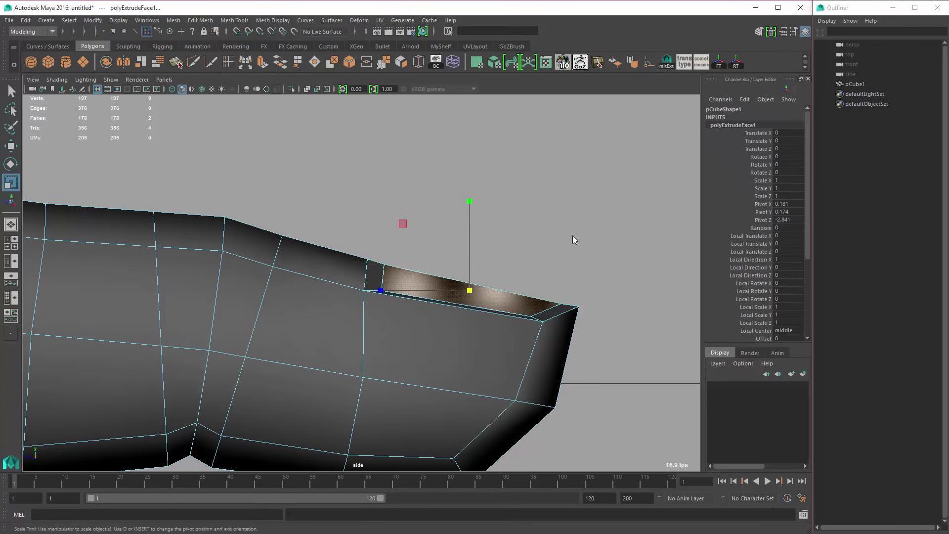
key("space")
key("space")
left_click_drag(542, 278, 534, 337, "alt")
key("space")
key("space")
scroll(515, 331, "up", 1)
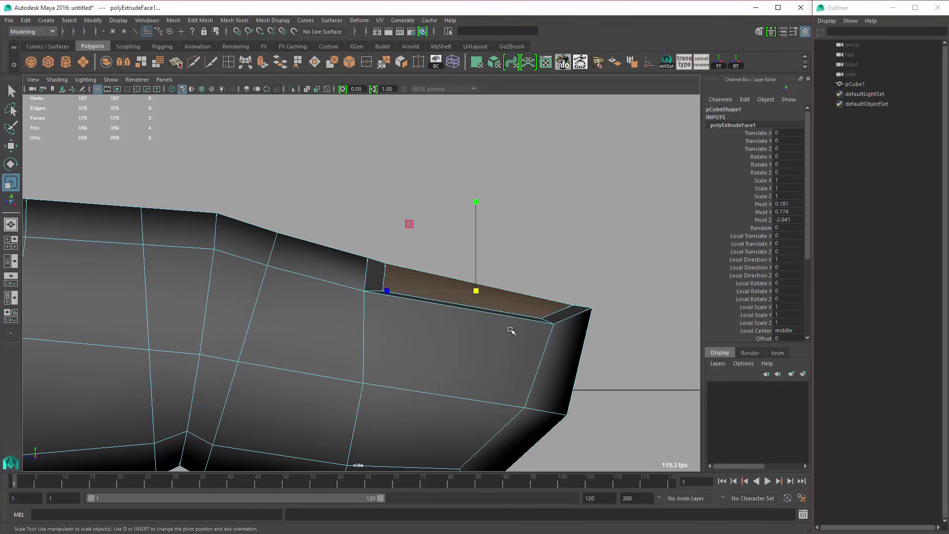
Step: Rotate the inset nail faces in the side view until they lie nearly level, and check the fingertip in perspective
key("e")
left_click_drag(577, 309, 577, 284)
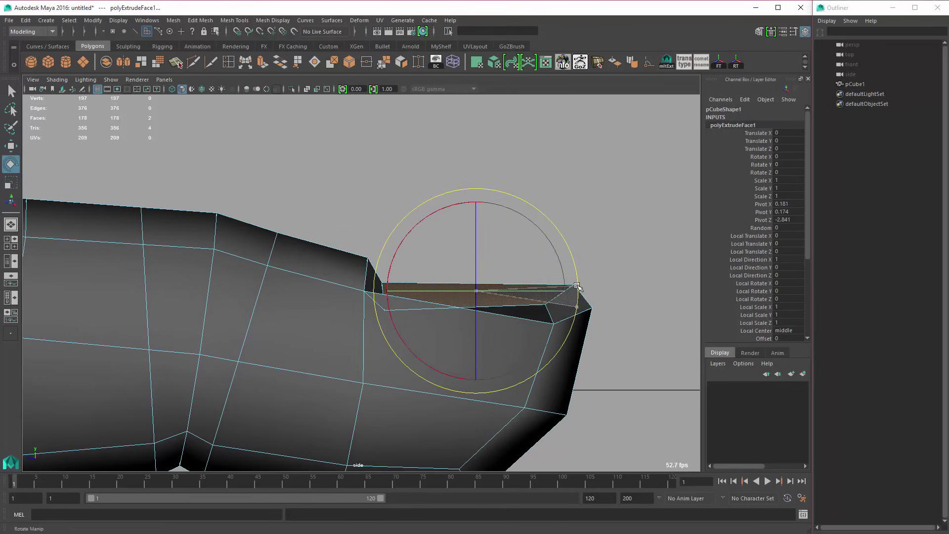
middle_click_drag(607, 311, 587, 292, "alt")
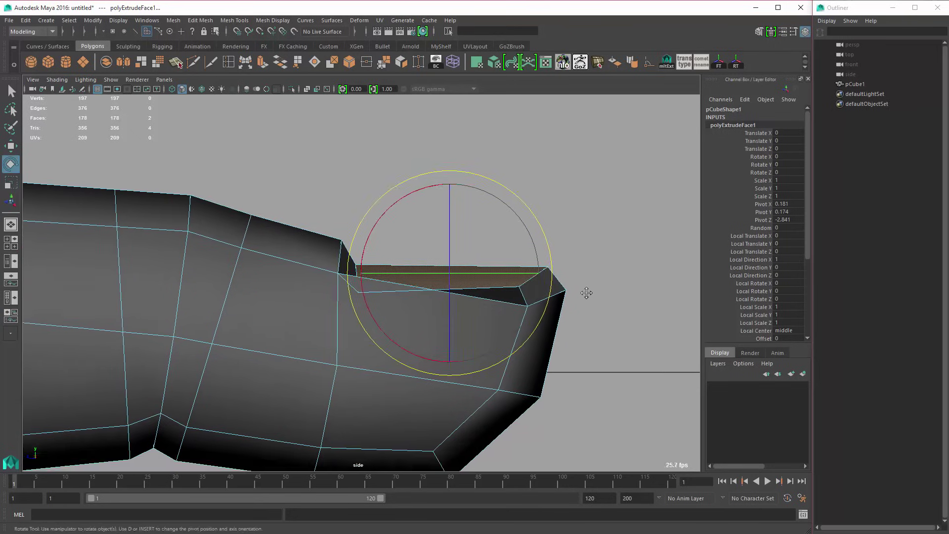
key("q")
right_click_drag(512, 286, 482, 285)
key("space")
key("space")
left_click_drag(509, 233, 344, 239, "alt")
key("ctrl+z")
key("e")
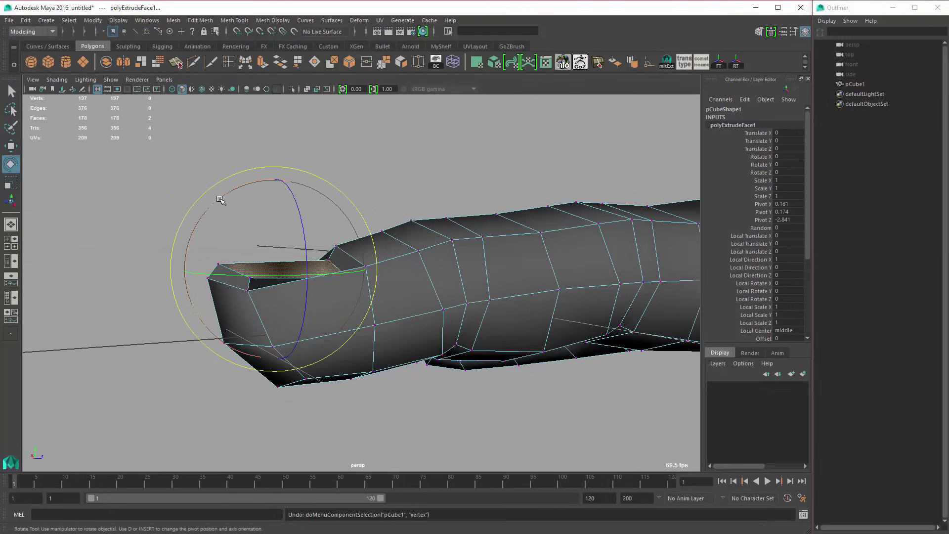
left_click_drag(221, 199, 342, 331)
key("q")
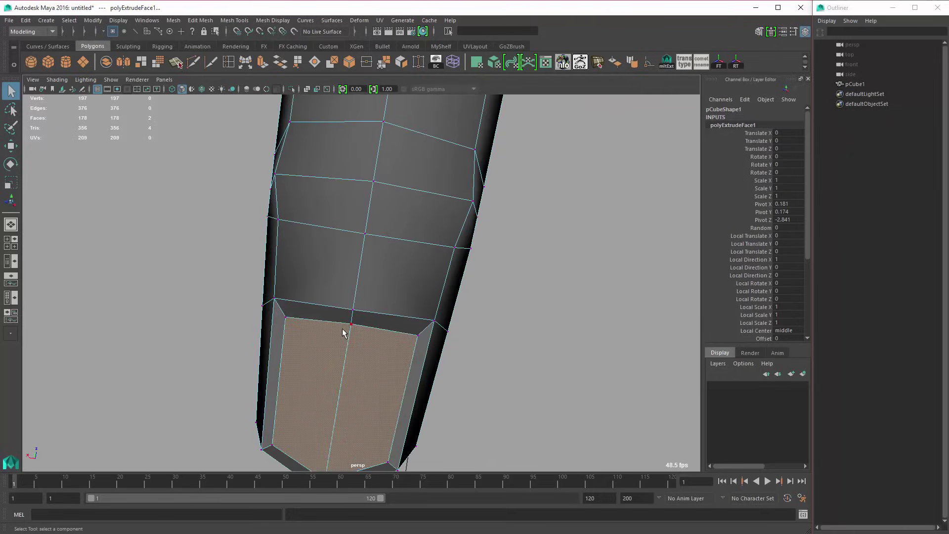
Step: Move the center edge of the nail's rear border back along the finger, and shift the two rear corner edges slightly toward the tip
right_click_drag(342, 331, 346, 311)
left_click(353, 319)
key("w")
left_click_drag(364, 273, 365, 261)
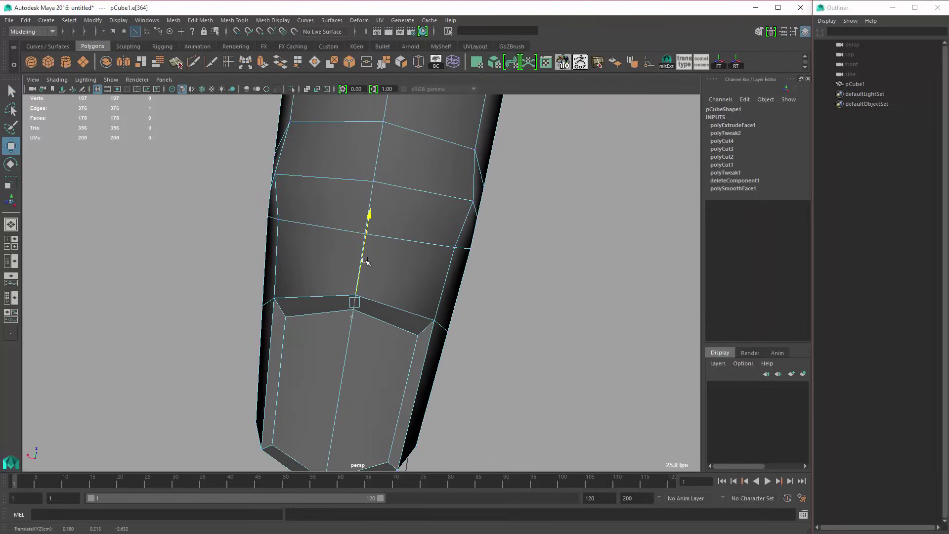
left_click(280, 307)
left_click(421, 330, "shift")
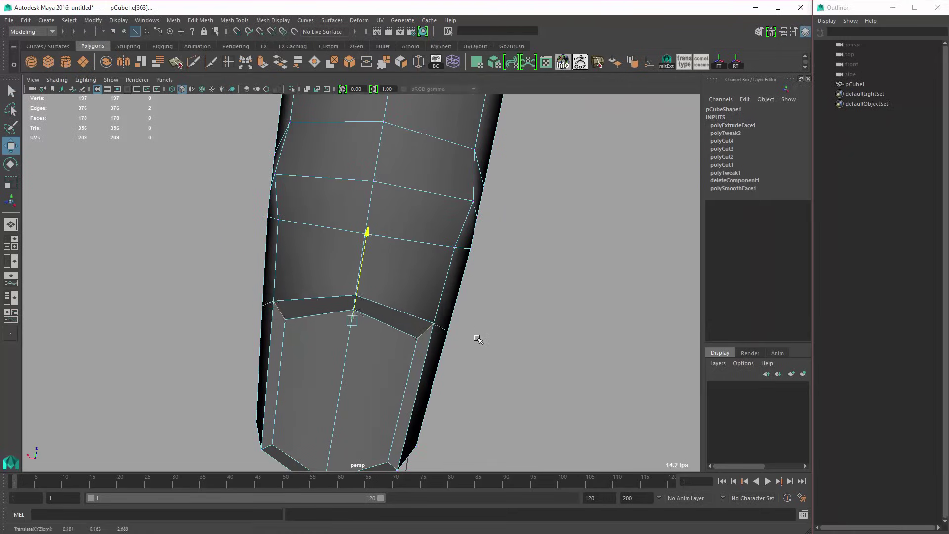
Step: Pull the center edge of the nail's front border back along the finger
left_click_drag(479, 343, 465, 381, "alt")
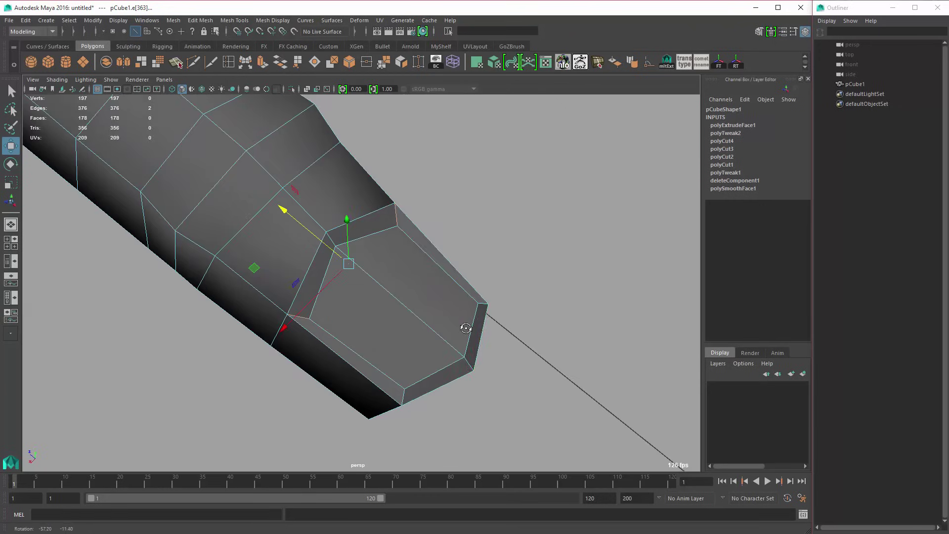
left_click(464, 388)
middle_click_drag(492, 385, 490, 382)
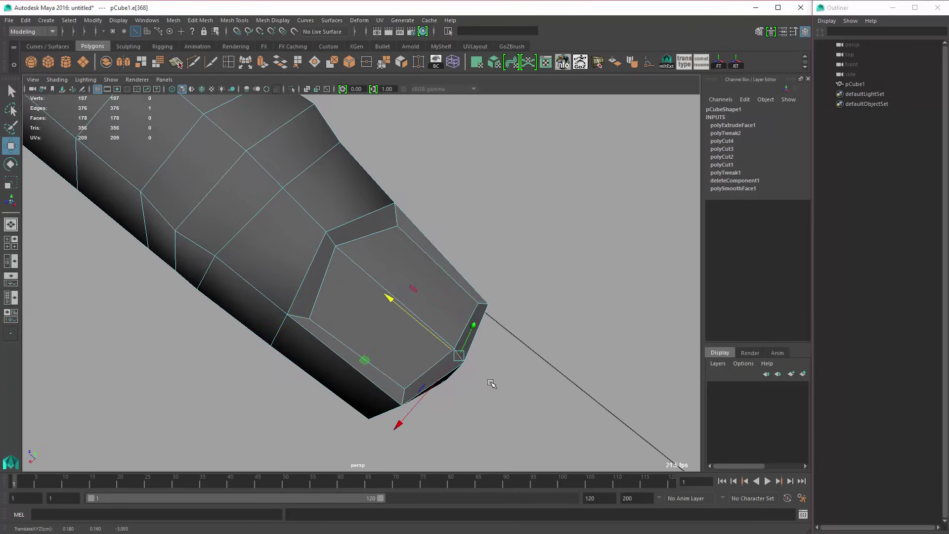
Step: In the side view, move the vertices at the nail's front edge slightly up and forward
left_click_drag(490, 381, 502, 339, "alt")
key("space")
key("space")
middle_click_drag(518, 358, 495, 365, "alt")
right_click_drag(495, 365, 524, 356, "alt")
key("q")
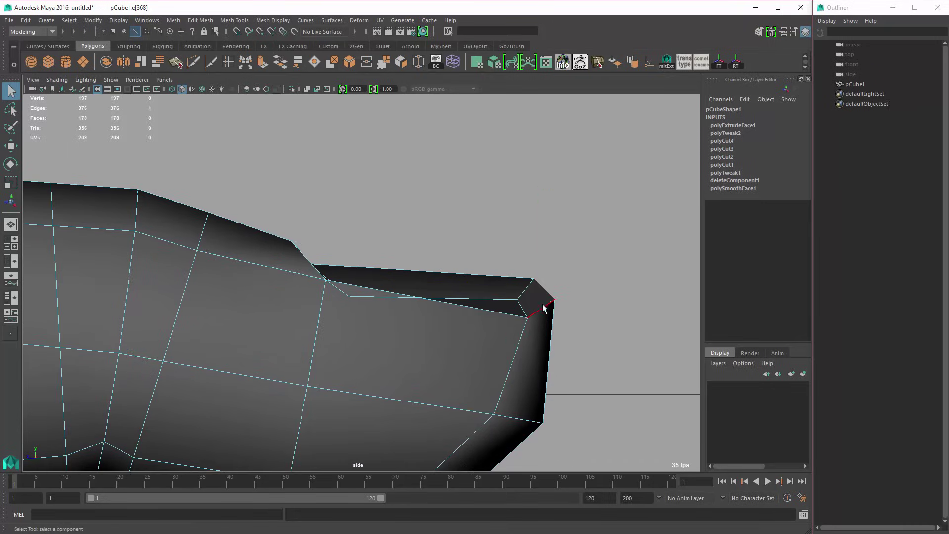
right_click_drag(545, 301, 509, 296)
left_click_drag(505, 254, 546, 306)
key("w")
middle_click_drag(543, 317, 548, 312)
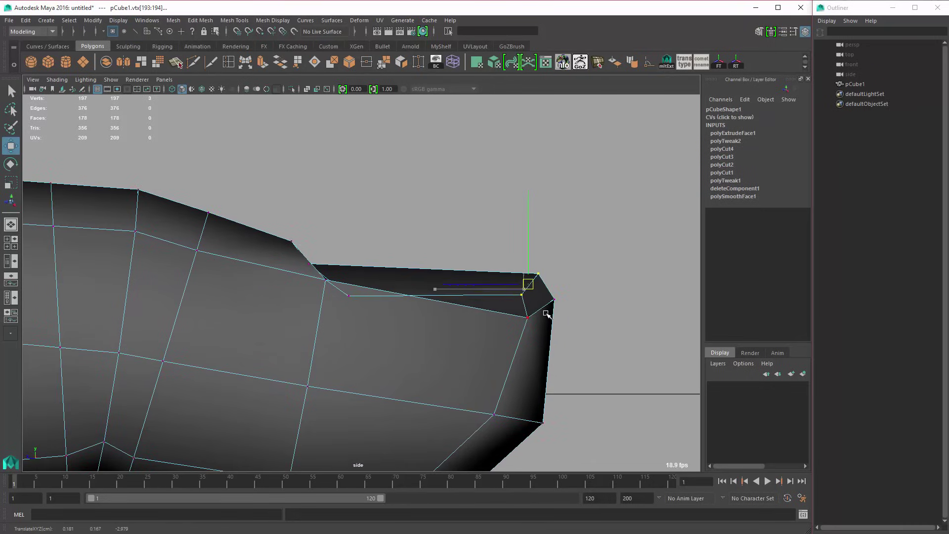
Step: Move the vertices just beneath the nail's front edge back so the fingertip's end becomes nearly vertical
left_click_drag(516, 308, 537, 327)
left_click_drag(550, 287, 563, 312, "shift")
middle_click_drag(581, 338, 574, 339)
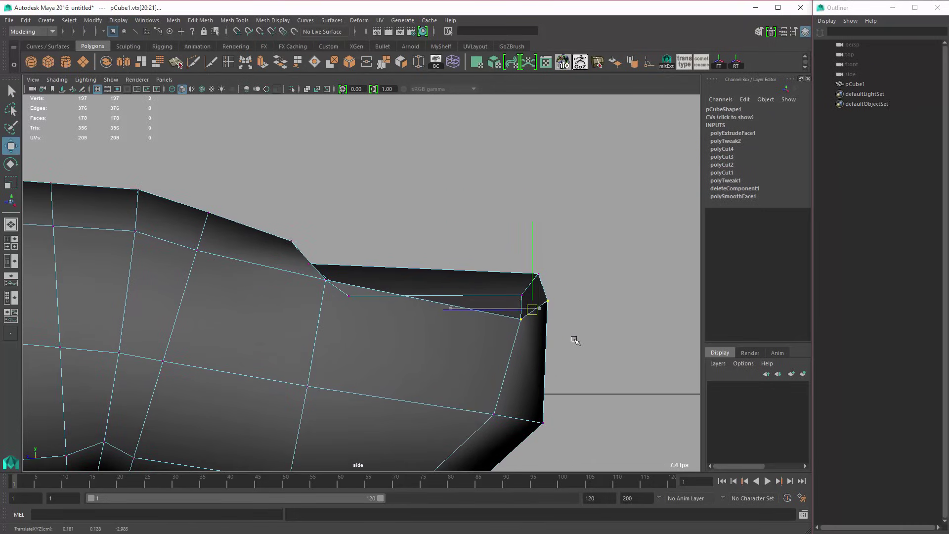
left_click_drag(577, 287, 541, 315)
middle_click_drag(552, 324, 542, 326)
Step: Extrude the two faces at the nail's front end and pull them forward past the fingertip
right_click_drag(522, 280, 524, 310)
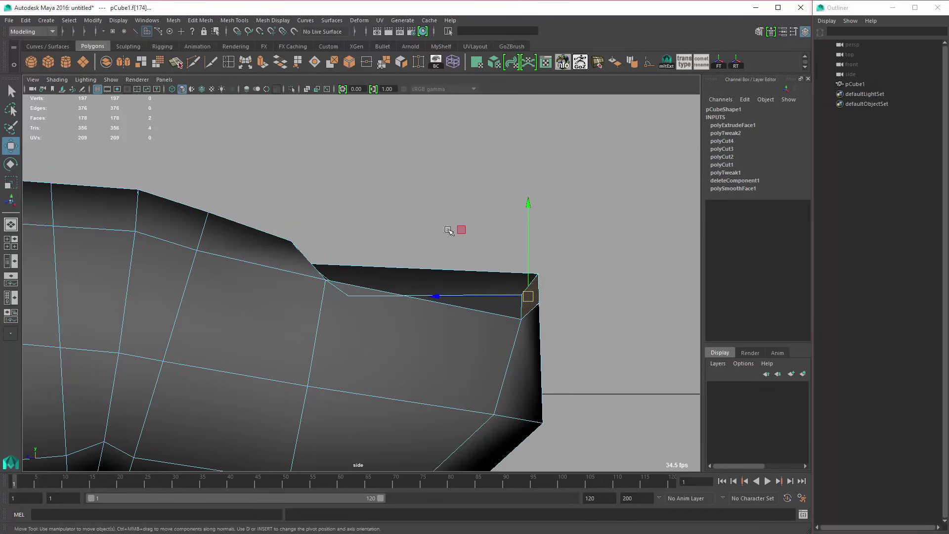
key("ctrl+e")
middle_click_drag(513, 343, 547, 344)
left_click(543, 307)
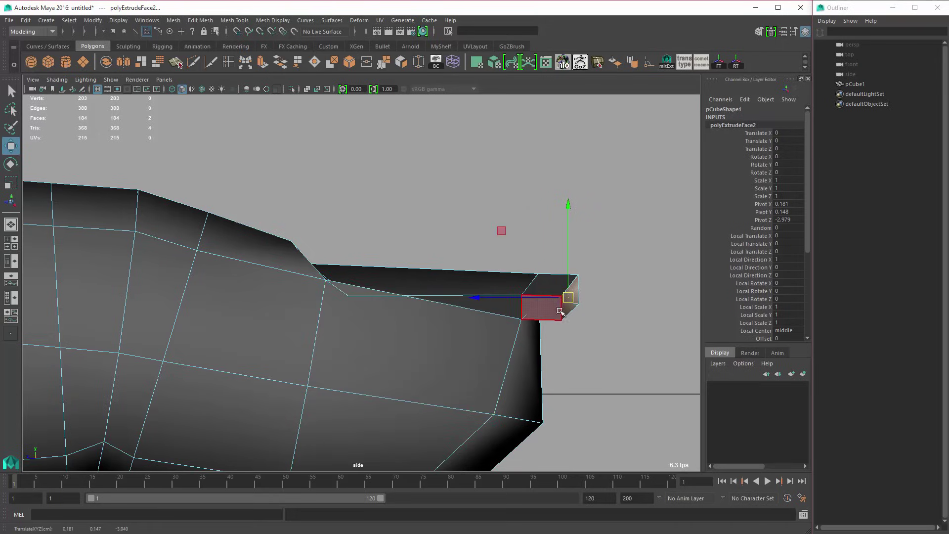
right_click_drag(543, 307, 539, 307)
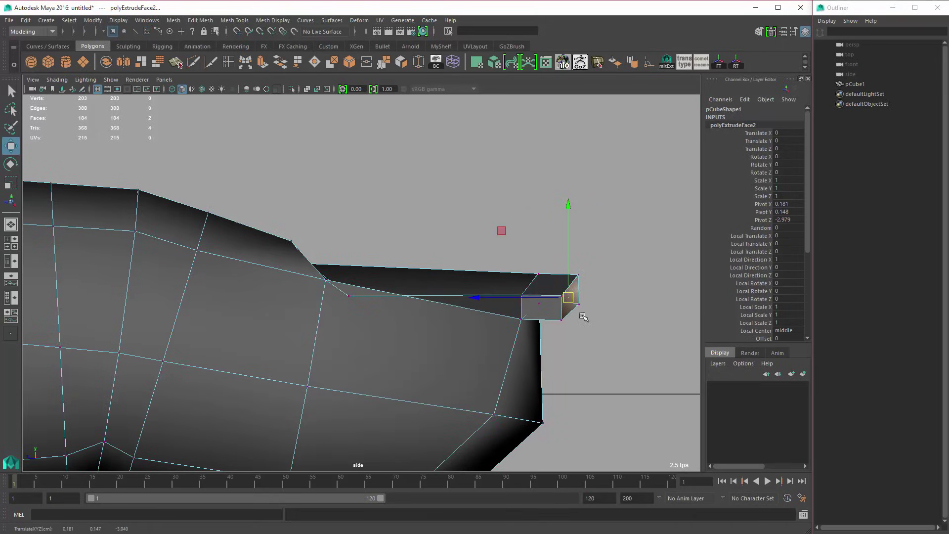
left_click_drag(553, 308, 584, 332)
Step: In perspective, select the end faces of the extruded nail tip and scale them narrower across the finger
key("space")
key("space")
left_click_drag(525, 290, 382, 322, "alt")
key("q")
right_click_drag(381, 319, 382, 346)
left_click(381, 381)
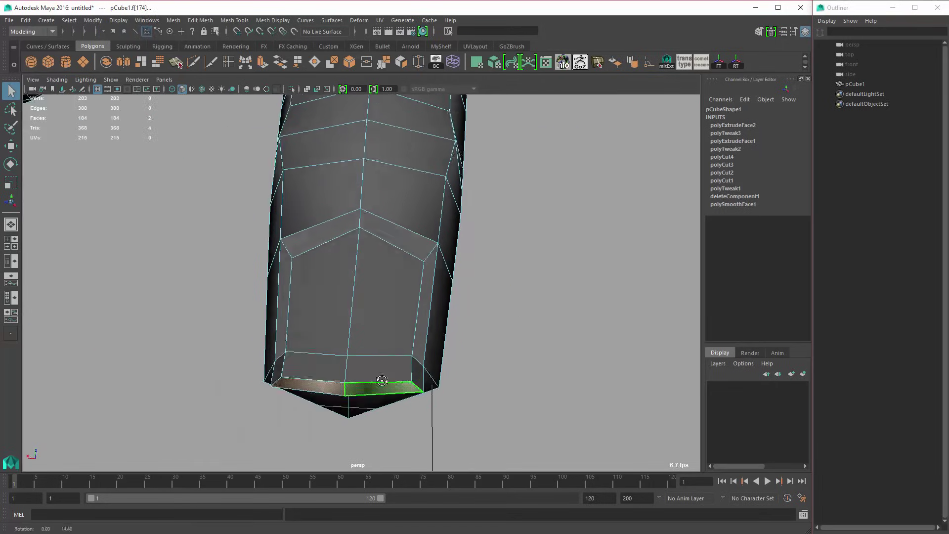
left_click_drag(381, 381, 411, 402, "alt")
key("r")
left_click_drag(259, 406, 440, 356)
key("q")
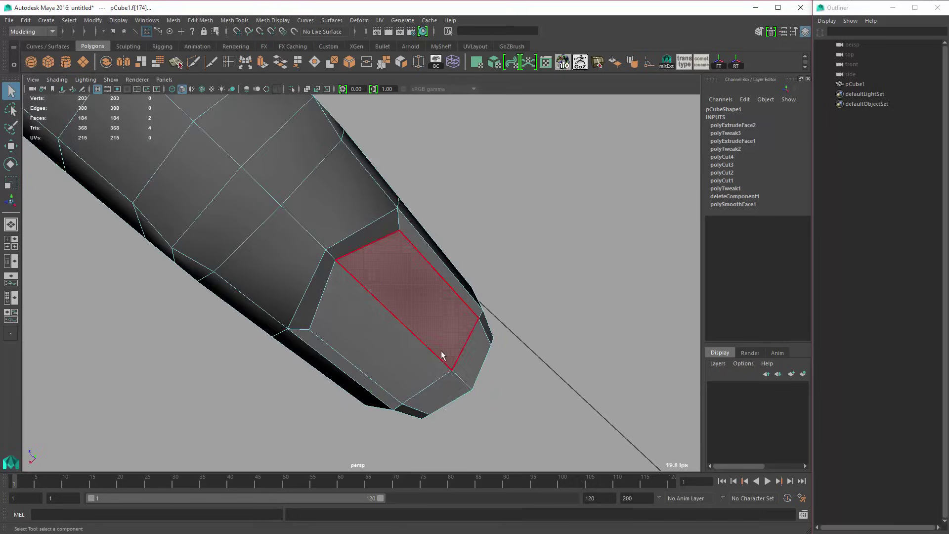
Step: Preview the smoothed mesh and examine the fingernail from the front, side and below
key("3")
right_click_drag(414, 324, 453, 307)
left_click(527, 363)
left_click_drag(527, 363, 388, 287, "alt")
left_click(367, 315)
key("1")
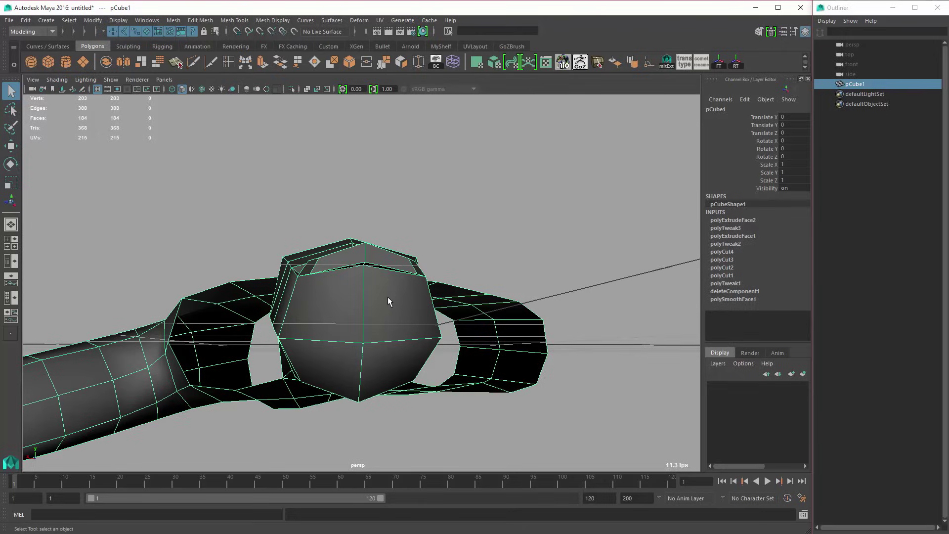
left_click_drag(387, 296, 350, 307, "alt")
key("3")
left_click(485, 371)
left_click_drag(485, 371, 224, 302, "alt")
right_click_drag(224, 302, 229, 306, "alt")
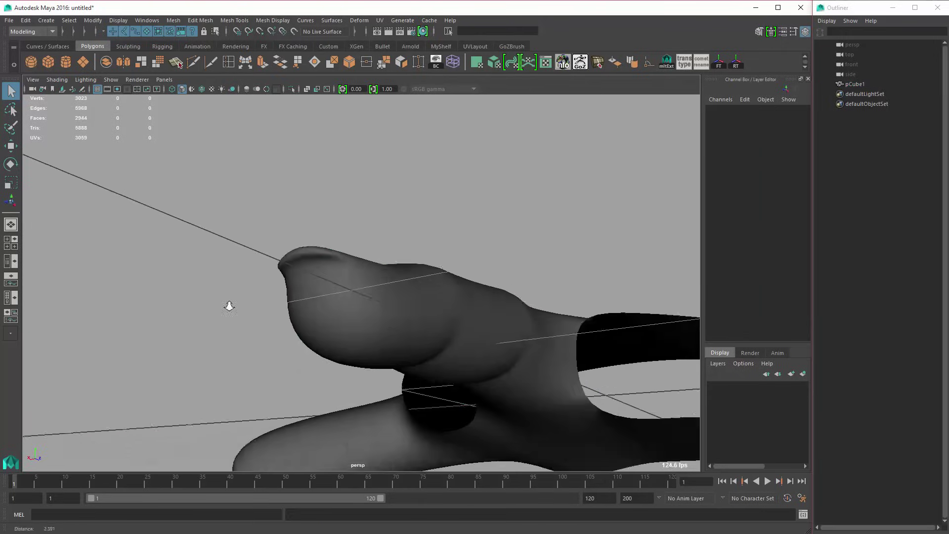
left_click_drag(229, 307, 420, 318, "alt")
Step: In the unsmoothed side view, raise the underside vertices at the crease of the last finger joint
left_click(468, 333)
key("space")
key("space")
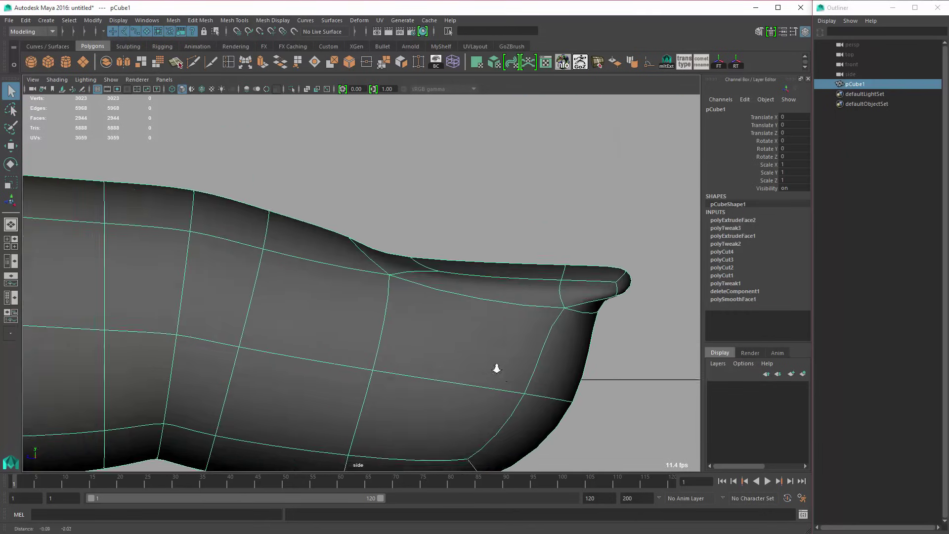
key("1")
right_click_drag(497, 369, 346, 338, "alt")
key("w")
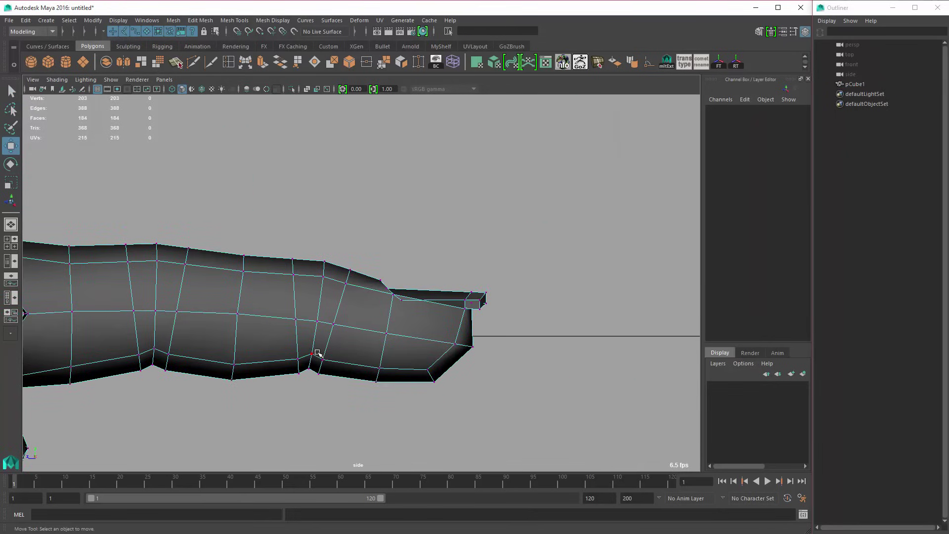
left_click_drag(318, 352, 340, 392)
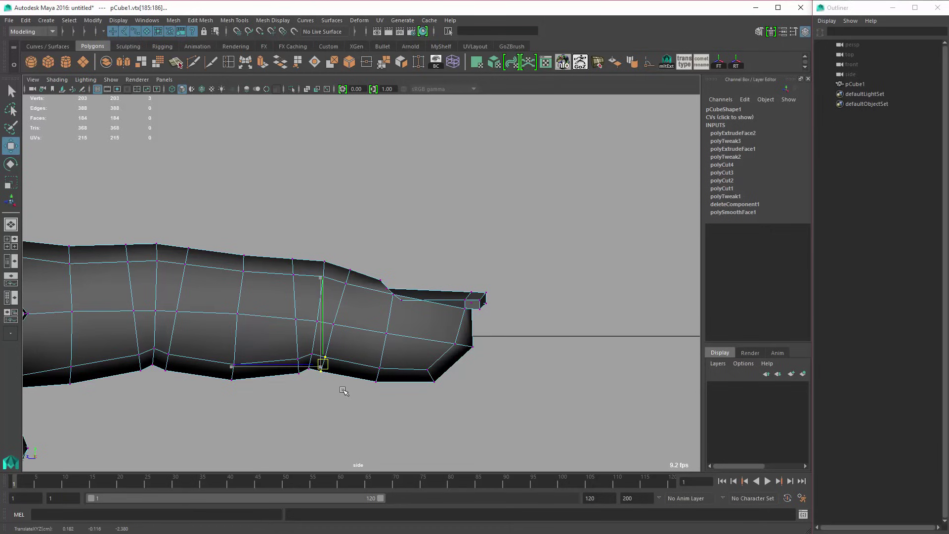
middle_click_drag(343, 390, 345, 387)
Step: Adjust the underside vertices of the fingertip, at the loop behind the pad and at the pad's front end
left_click_drag(365, 355, 388, 397)
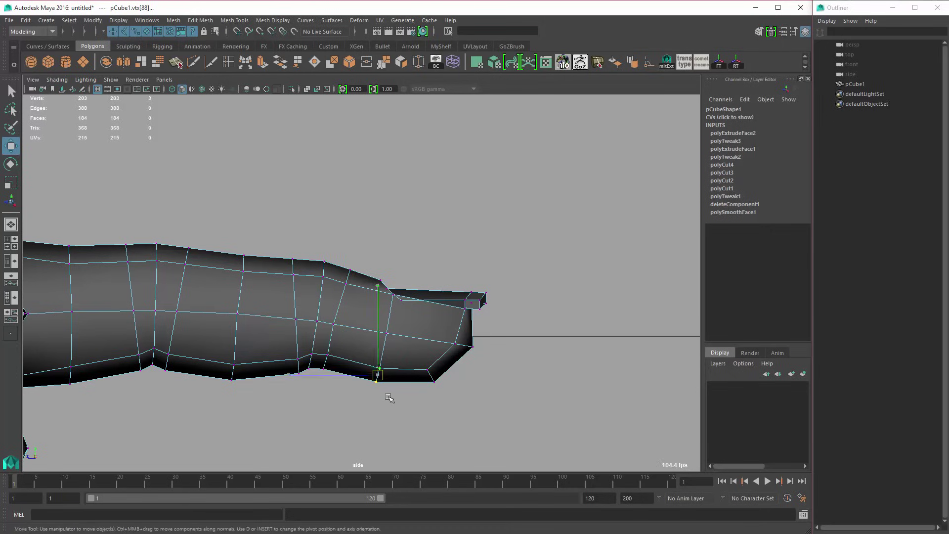
middle_click_drag(389, 397, 390, 394)
left_click_drag(412, 351, 442, 390)
middle_click_drag(442, 390, 444, 393)
left_click_drag(361, 349, 394, 389)
middle_click_drag(395, 389, 393, 388)
Step: Raise the side midline vertices of the loops around the last joint and behind the fingertip
left_click_drag(356, 314, 395, 346)
middle_click_drag(400, 350, 401, 341)
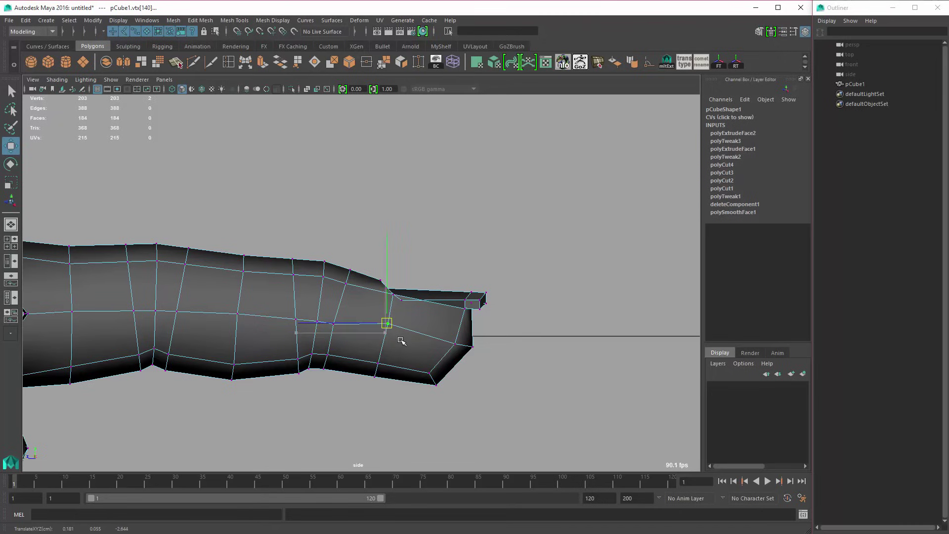
left_click_drag(323, 308, 344, 336)
middle_click_drag(343, 333, 346, 328)
left_click_drag(286, 299, 323, 332)
middle_click_drag(321, 330, 322, 329)
left_click_drag(328, 308, 344, 334)
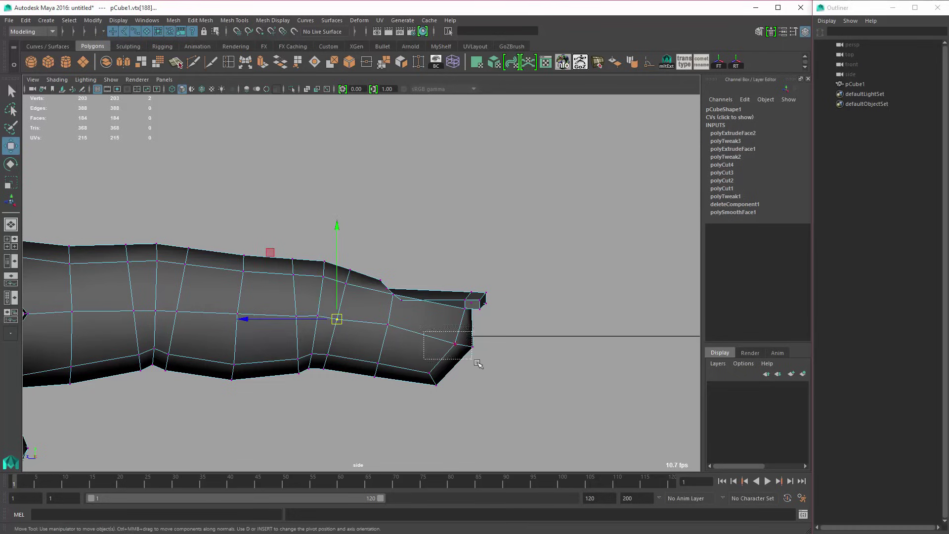
Step: Adjust the midline vertices at the fingertip's end, and check the smoothed finger in perspective
left_click_drag(449, 330, 483, 365)
key("3")
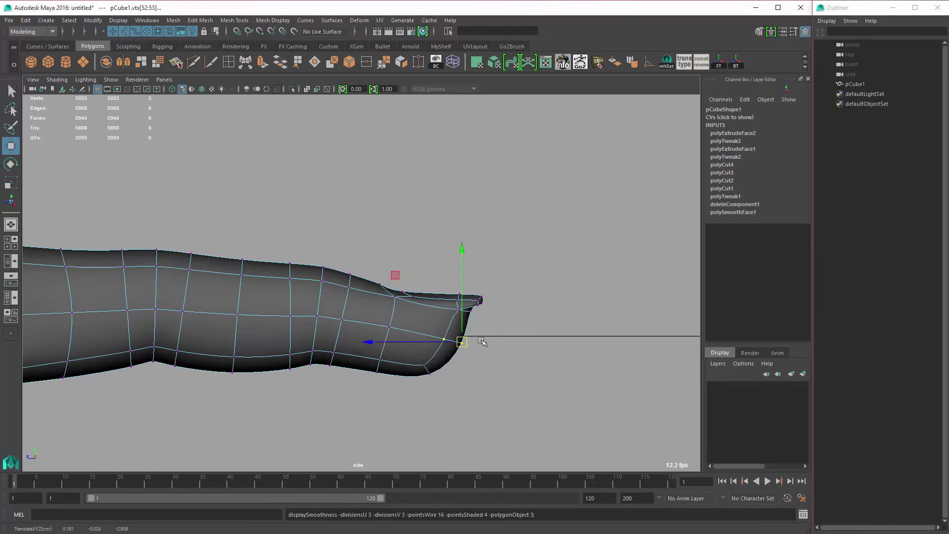
key("space")
key("space")
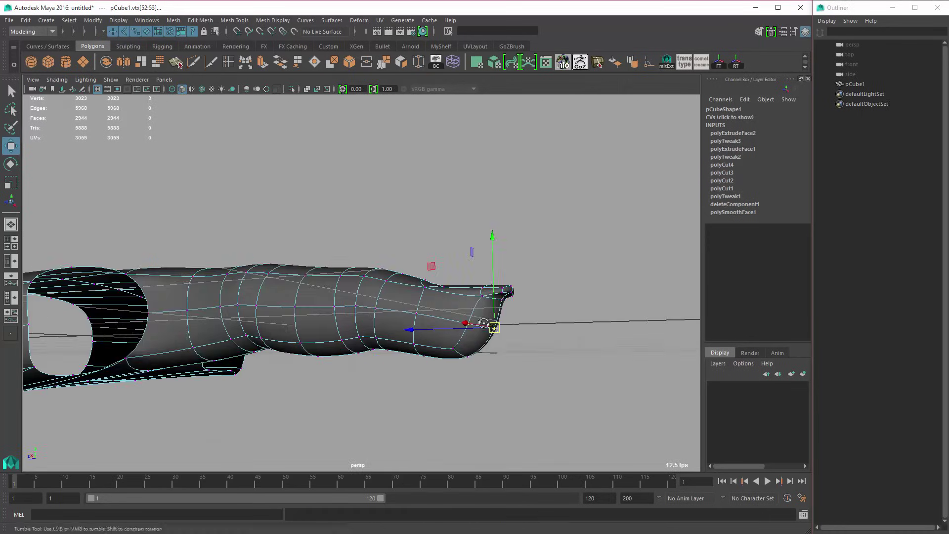
left_click_drag(483, 322, 462, 407, "alt")
right_click_drag(461, 407, 487, 413, "alt")
Step: Shift the vertex beneath the nail's front edge along Z, and inspect the smoothed fingertip
key("1")
left_click(436, 295)
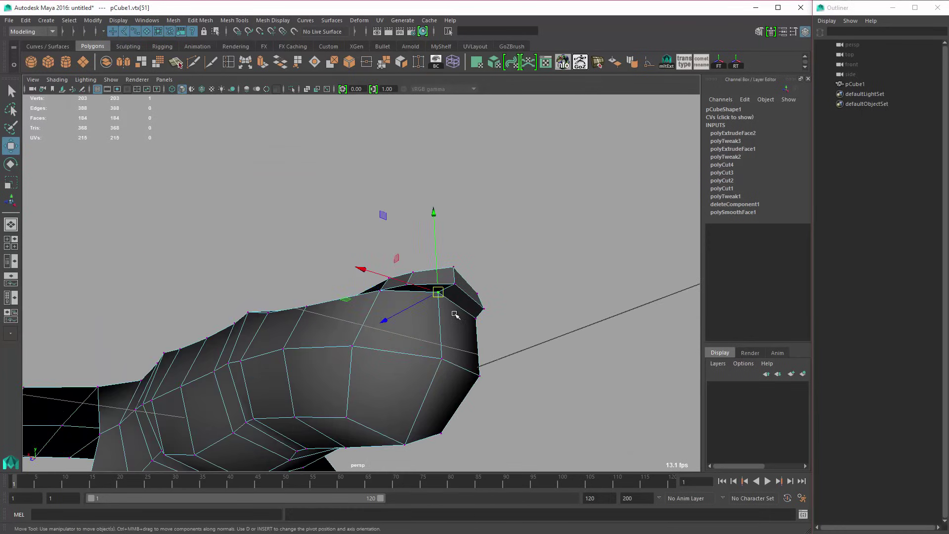
left_click_drag(455, 313, 435, 387, "alt")
left_click_drag(385, 275, 381, 282)
key("3")
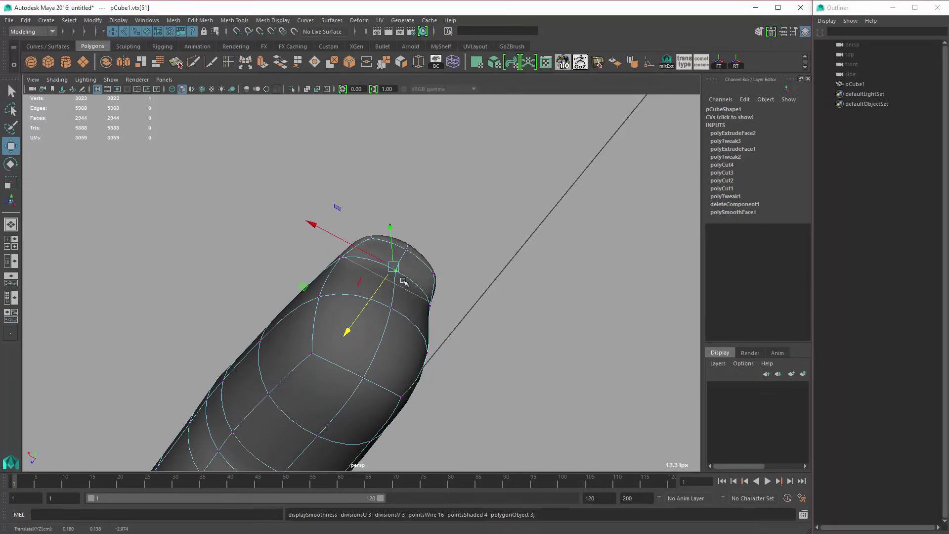
right_click_drag(402, 280, 419, 273)
left_click_drag(455, 297, 544, 397, "alt")
right_click_drag(544, 397, 481, 326, "alt")
left_click(481, 326)
left_click_drag(481, 327, 422, 372, "alt")
Step: In the unsmoothed side view, raise the midline and lower vertices at the fingertip's end
key("space")
key("space")
right_click_drag(481, 363, 543, 378, "alt")
right_click_drag(483, 323, 454, 319)
key("1")
left_click_drag(474, 352, 518, 382)
middle_click_drag(519, 383, 521, 373)
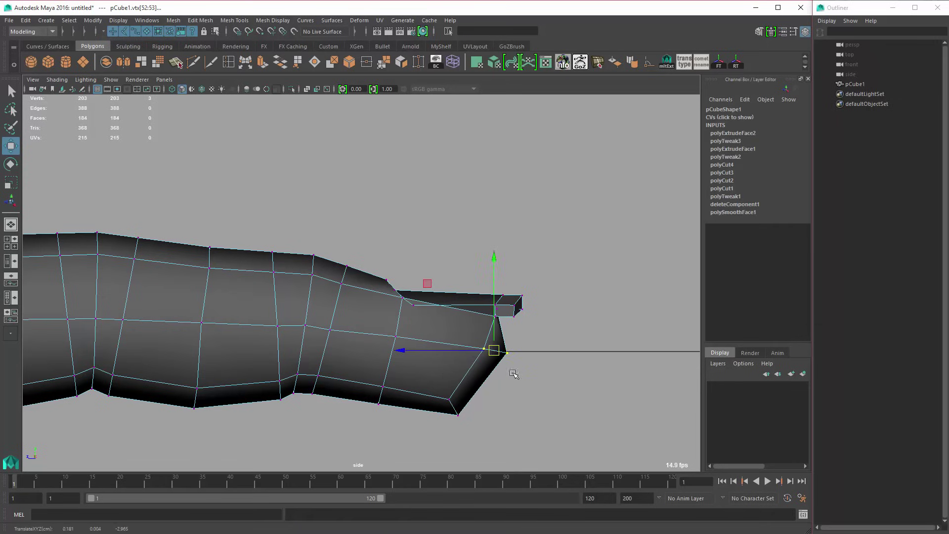
left_click_drag(436, 388, 489, 420)
middle_click_drag(490, 420, 492, 407)
Step: Preview the smoothed finger and examine its shape in the side and perspective views
key("3")
key("space")
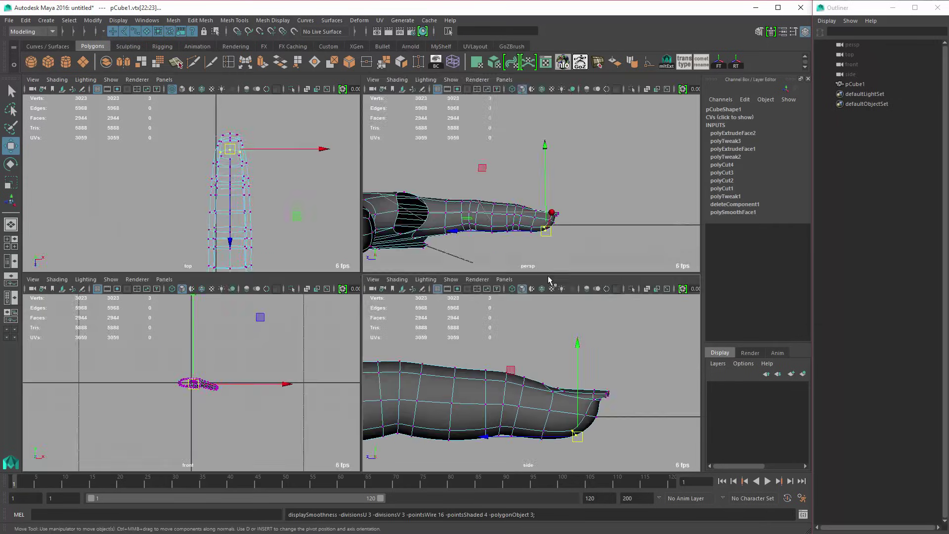
key("space")
key("space")
key("space")
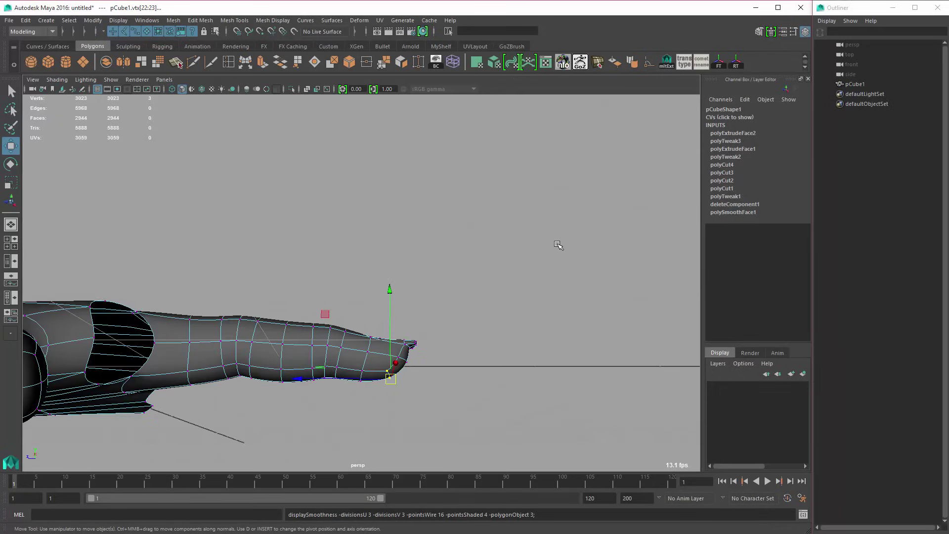
left_click_drag(463, 343, 294, 375, "alt")
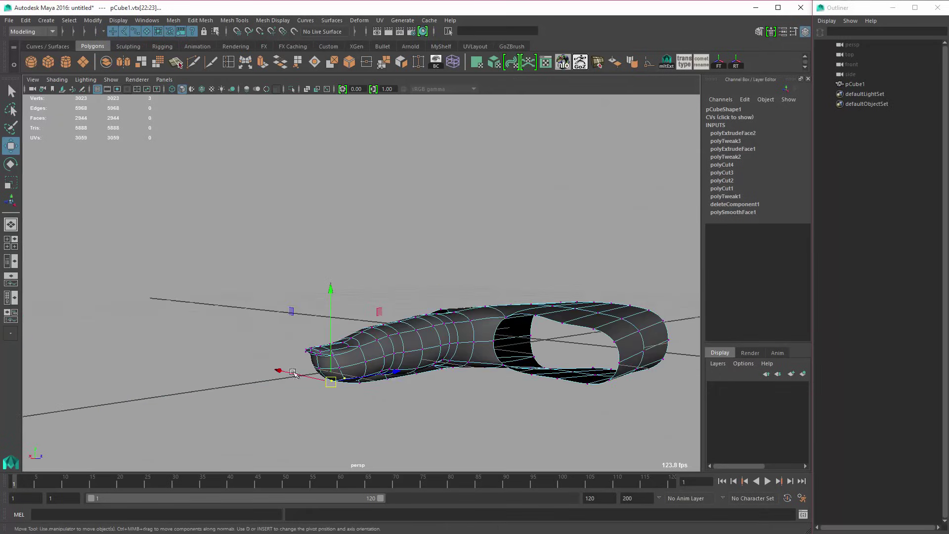
left_click_drag(335, 265, 415, 297, "alt")
right_click_drag(385, 314, 365, 323, "alt")
left_click_drag(371, 326, 403, 349, "alt")
left_click(434, 377)
right_click_drag(391, 346, 333, 343, "alt")
left_click_drag(333, 343, 293, 292, "alt")
right_click_drag(292, 292, 430, 385, "alt")
left_click(425, 394)
key("space")
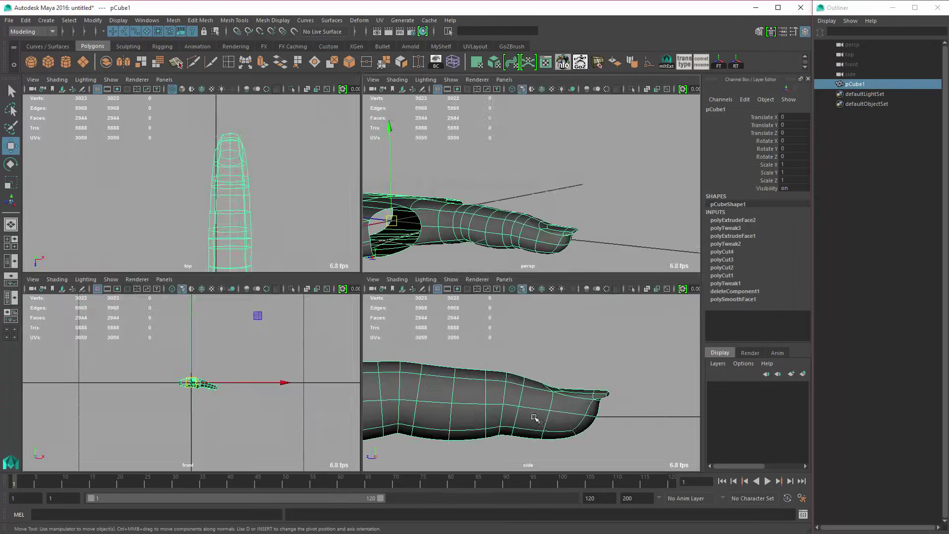
key("space")
key("space")
key("space")
key("space")
key("space")
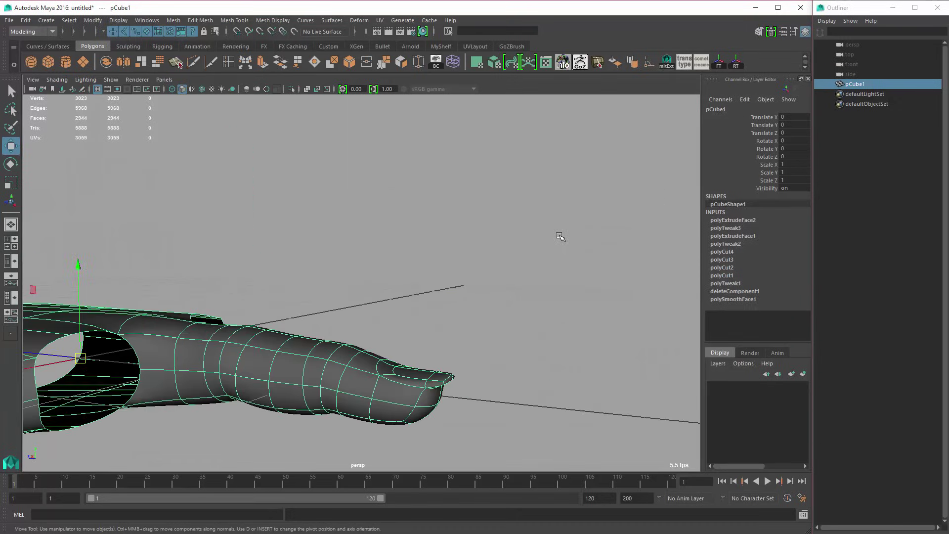
Step: Select the edges along the rear border of the fingernail and adjust their height in the smoothed preview
left_click_drag(481, 271, 372, 286, "alt")
right_click_drag(373, 286, 410, 418, "alt")
middle_click_drag(411, 419, 426, 384, "alt")
key("1")
left_click_drag(401, 367, 389, 387, "alt")
right_click(390, 388)
left_click(389, 361)
key("q")
left_click(404, 402)
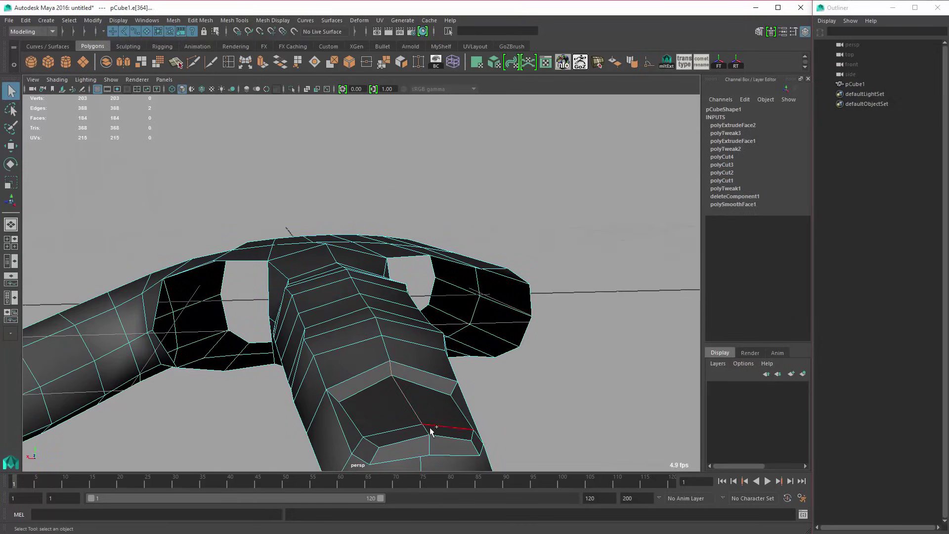
left_click_drag(432, 433, 317, 366, "alt")
key("w")
left_click(434, 353, "shift")
key("3")
left_click_drag(225, 417, 257, 412, "alt")
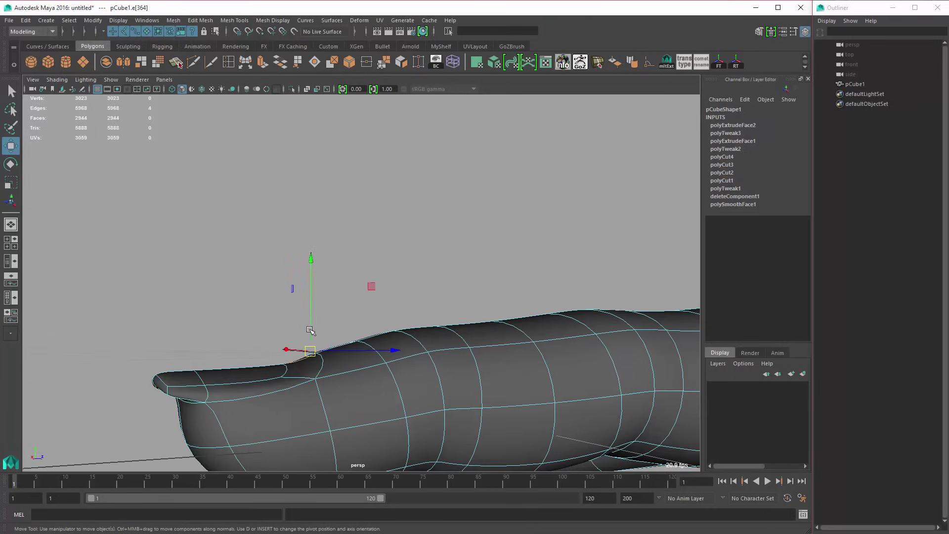
left_click_drag(310, 330, 469, 380)
Step: Compare the unsmoothed and smoothed shapes of the fingernail, and look over the whole hand
key("1")
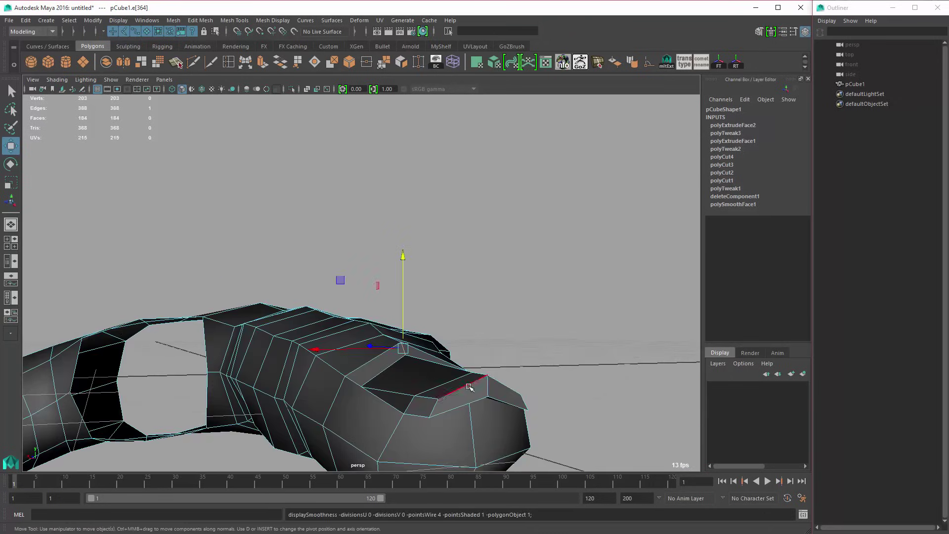
key("3")
key("1")
left_click_drag(381, 381, 474, 386, "alt")
key("3")
right_click_drag(448, 378, 494, 363)
left_click(466, 383)
left_click(538, 253)
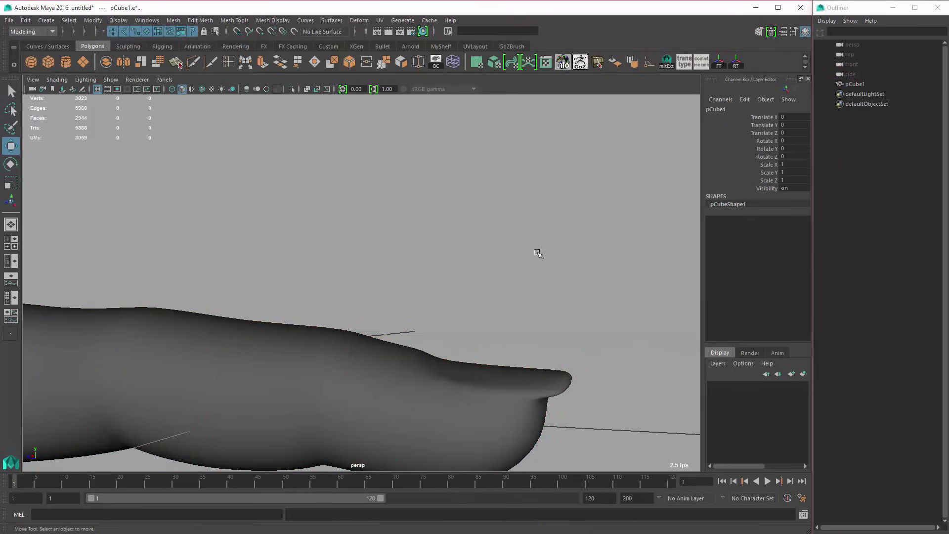
left_click_drag(538, 252, 339, 355, "alt")
left_click(406, 279)
key("1")
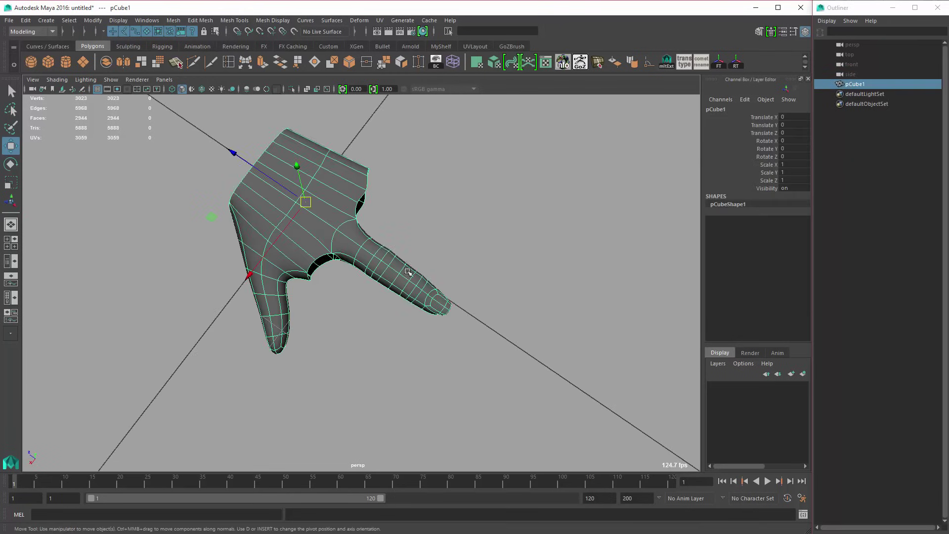
Step: In wireframe, cut new edge loops across the thumb on both sides of its joint loop with the Multi-Cut tool
left_click_drag(409, 272, 456, 314, "alt")
key("4")
right_click_drag(402, 276, 403, 253)
double_click(381, 260)
left_click_drag(381, 261, 456, 337, "alt")
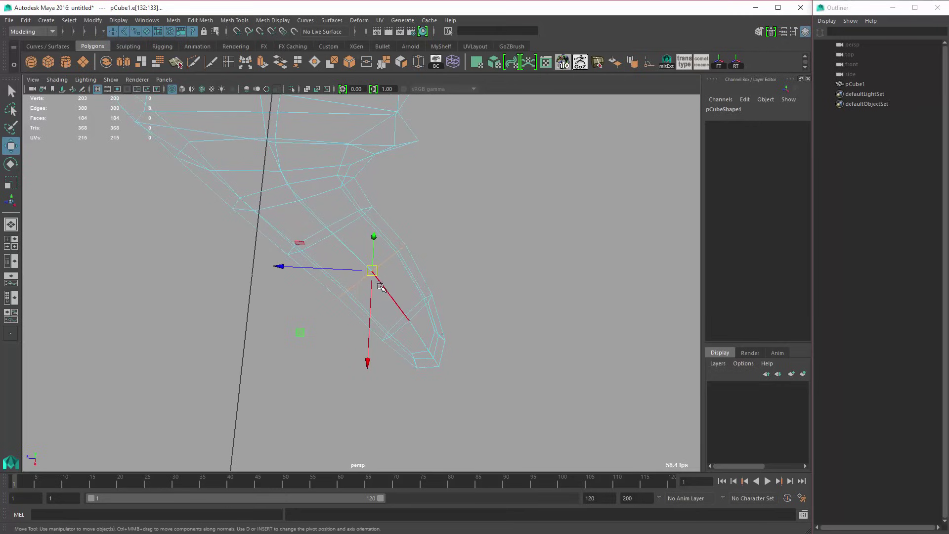
right_click(397, 253)
left_click(420, 240)
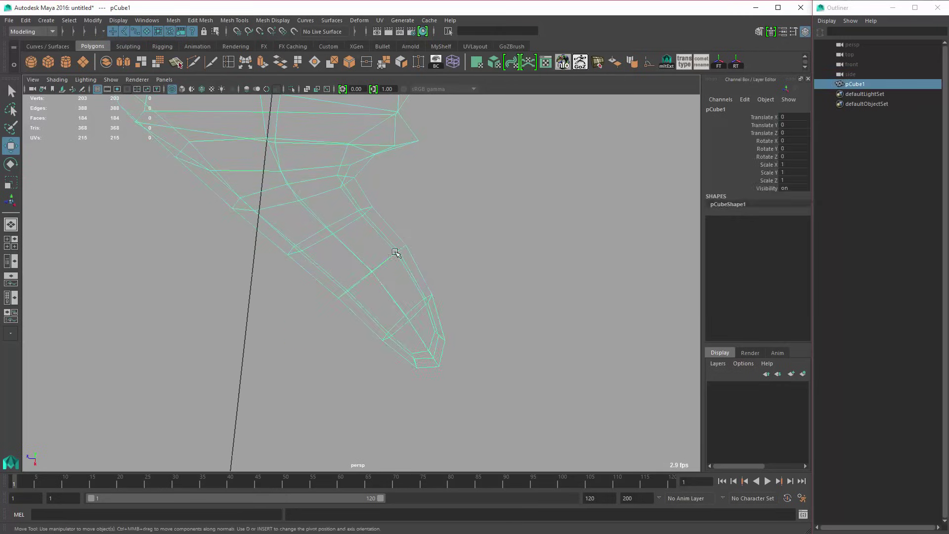
left_click(210, 63)
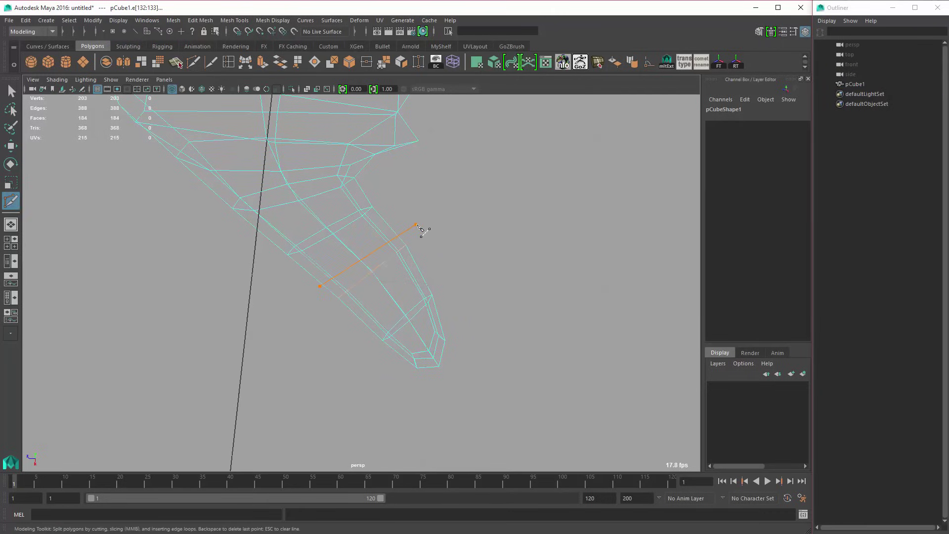
left_click_drag(422, 224, 422, 225)
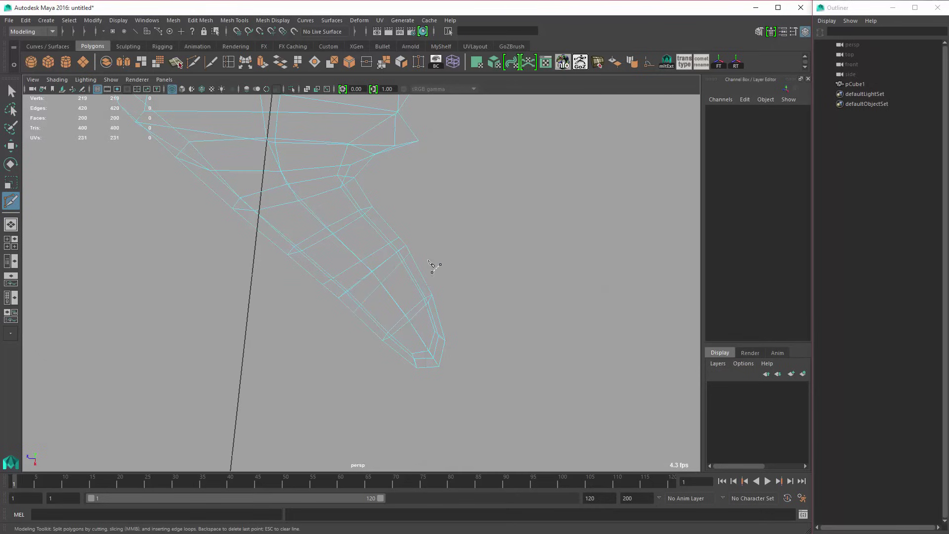
Step: Reposition the joint and tip vertices along the thumb's finger-facing side to shape its inner contour
key("w")
left_click_drag(358, 263, 422, 233, "alt")
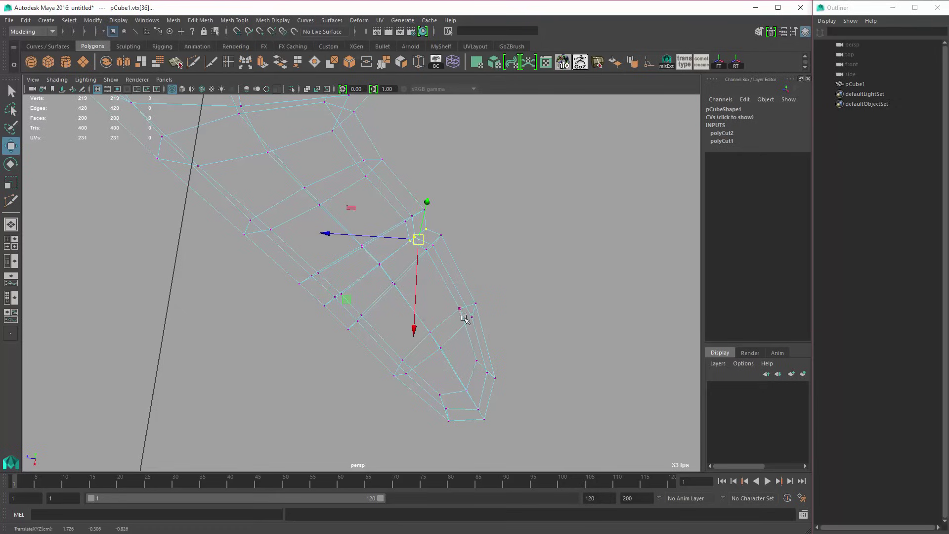
left_click_drag(513, 363, 470, 397, "alt")
left_click_drag(505, 425, 499, 422, "alt")
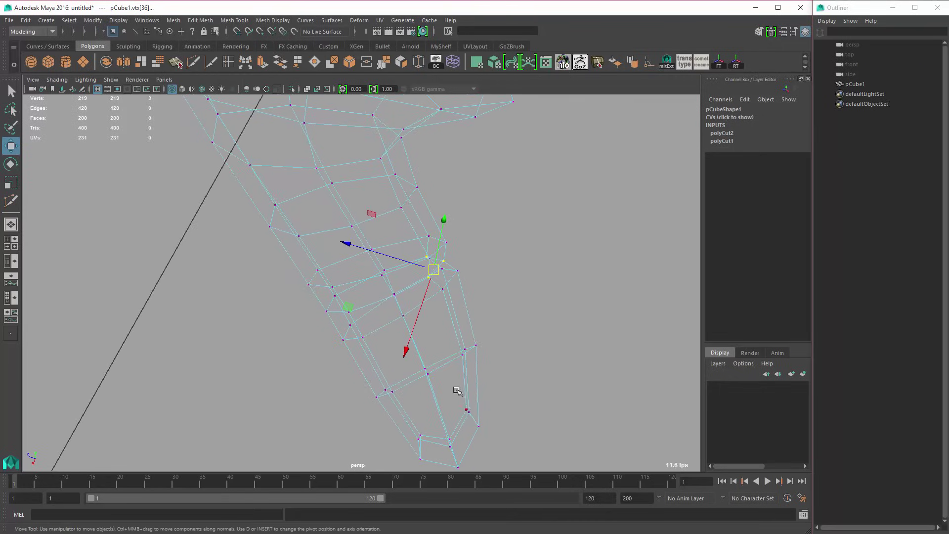
left_click_drag(460, 392, 509, 441)
left_click_drag(451, 331, 503, 364)
Step: Reposition the tip and joint vertices along the thumb's outer side to shape its outer contour
left_click_drag(386, 345, 440, 425)
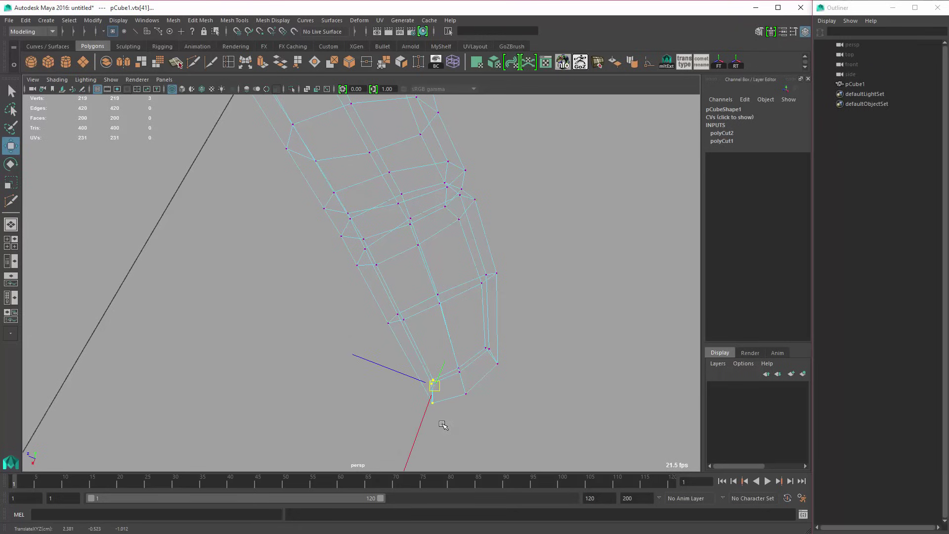
left_click_drag(367, 299, 420, 348)
left_click_drag(407, 270, 448, 281, "alt")
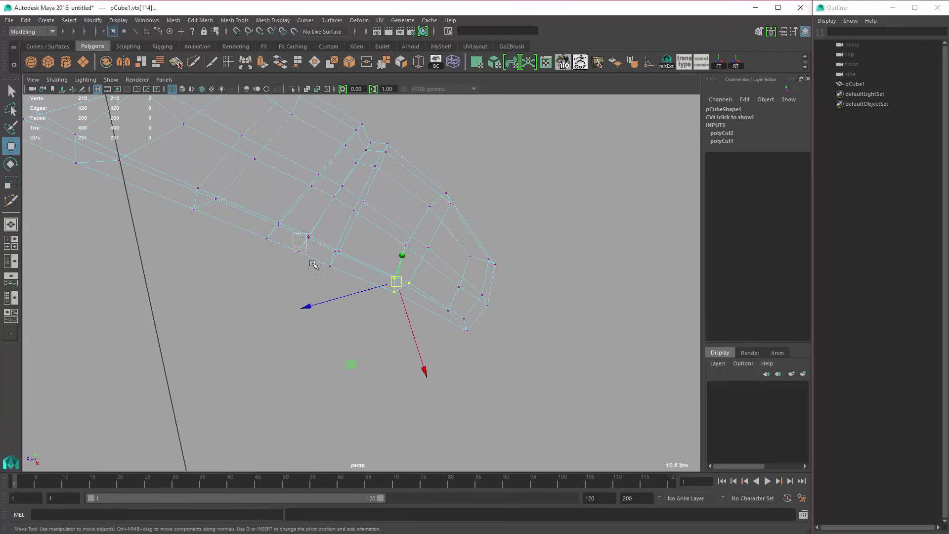
left_click_drag(312, 264, 314, 270)
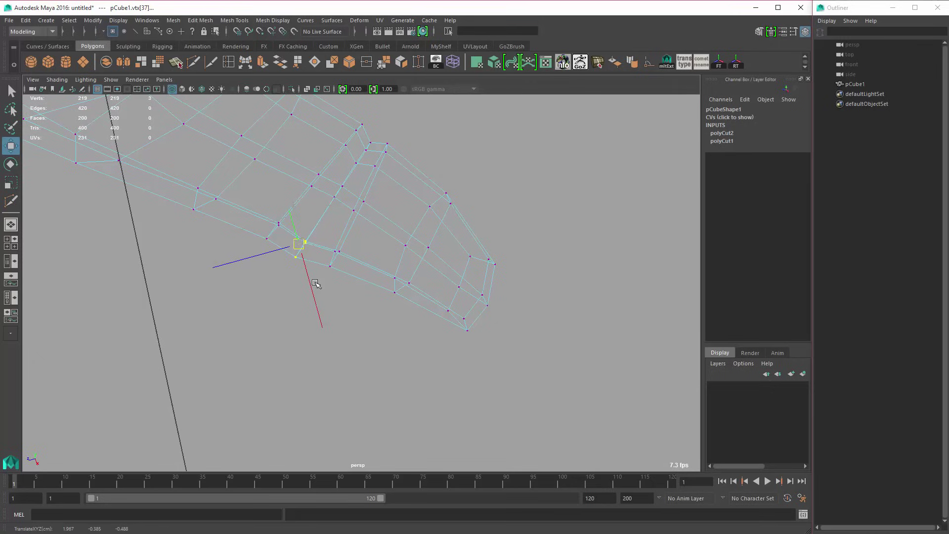
left_click_drag(437, 311, 389, 308, "alt")
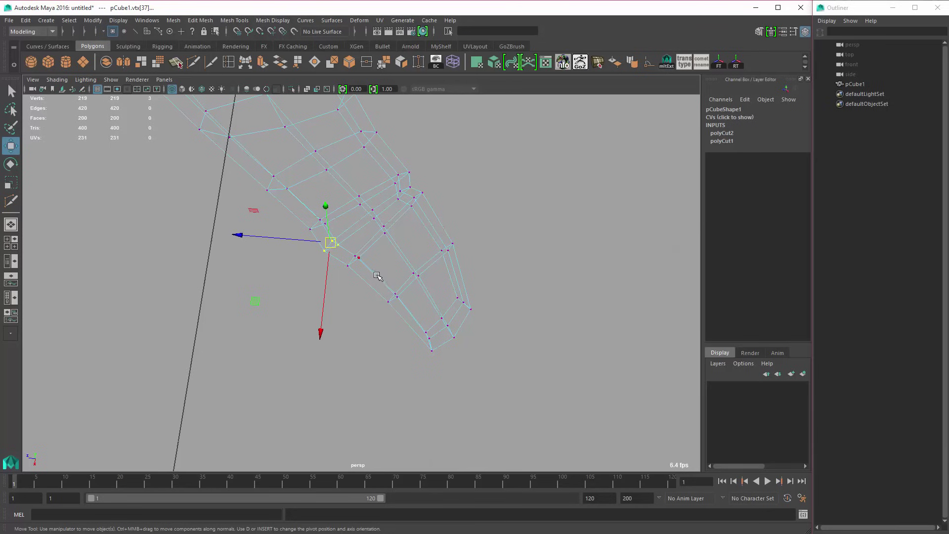
left_click_drag(377, 276, 451, 307)
Step: Cut new edge loops across the base of the thumb on both sides of the existing loop with the Multi-Cut tool
right_click_drag(451, 307, 361, 263, "alt")
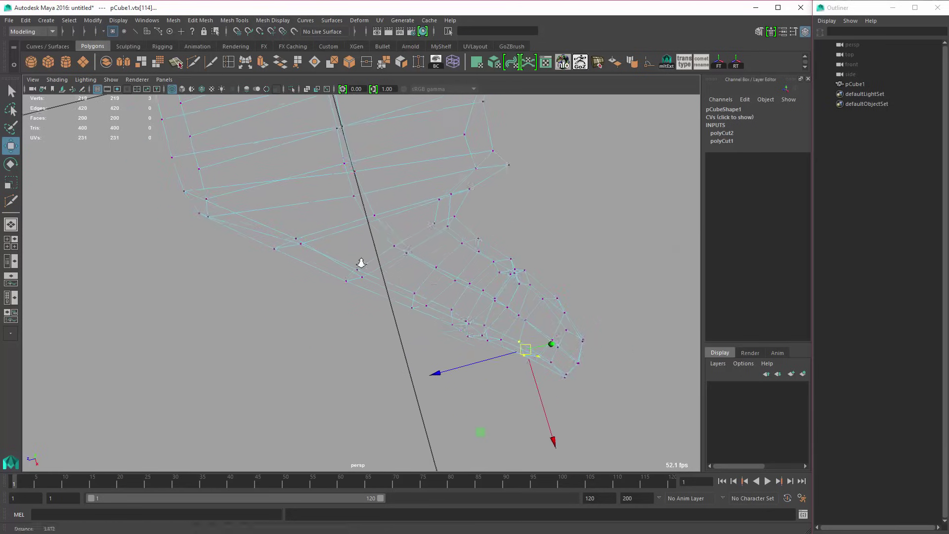
left_click_drag(413, 263, 390, 346, "alt")
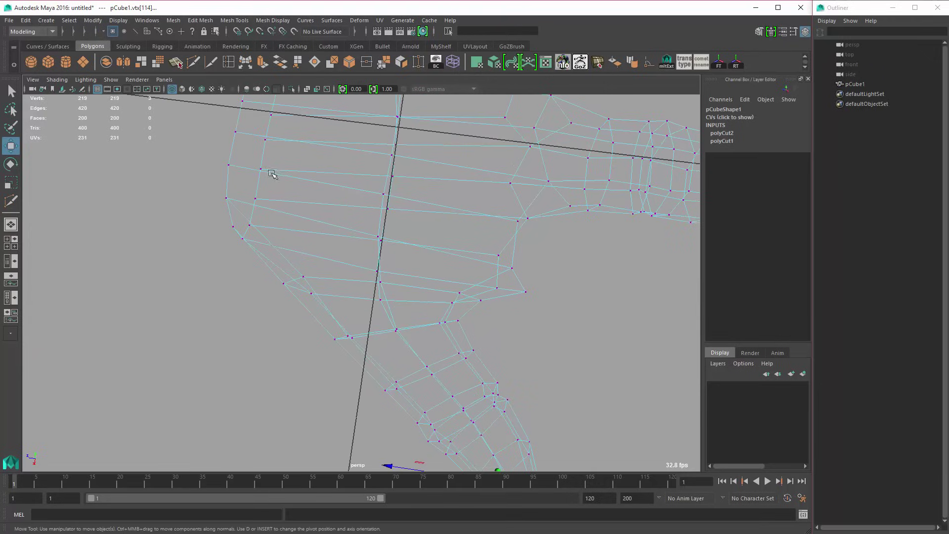
right_click_drag(360, 263, 362, 233)
left_click(396, 254)
left_click_drag(396, 254, 391, 250, "alt")
left_click(203, 64)
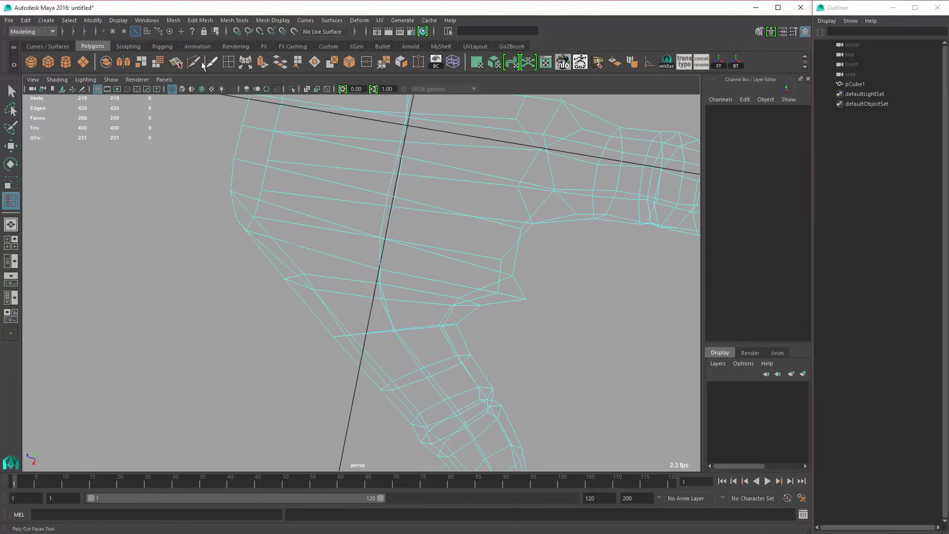
key("ctrl+z")
left_click(236, 149)
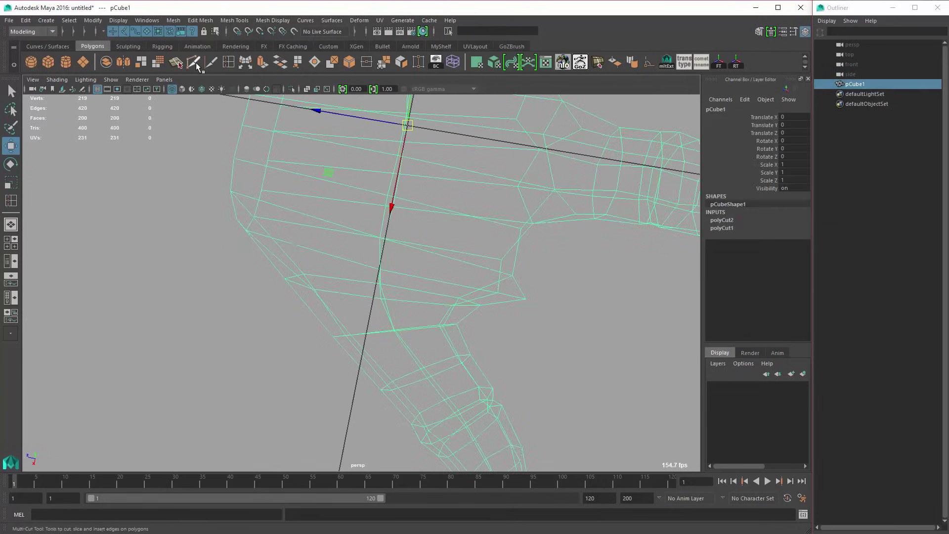
left_click(196, 63)
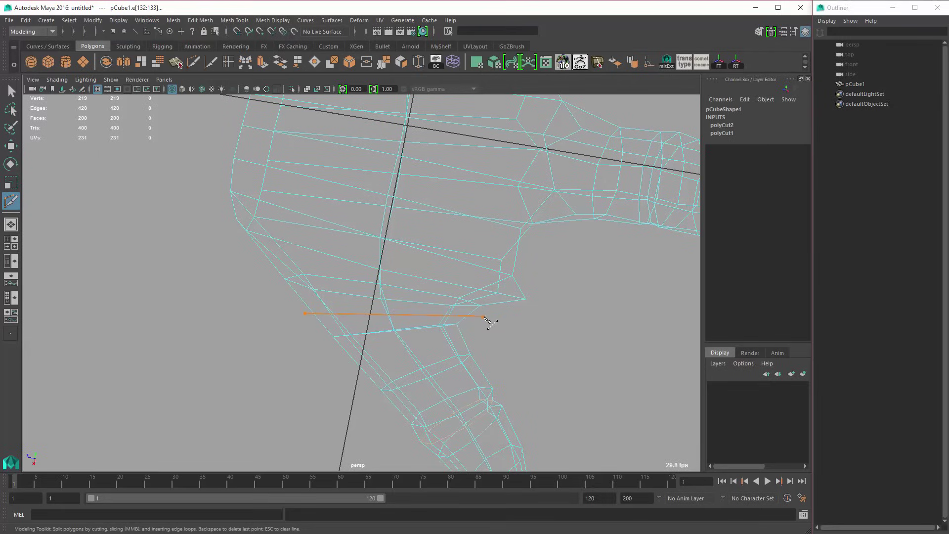
left_click_drag(486, 319, 487, 320)
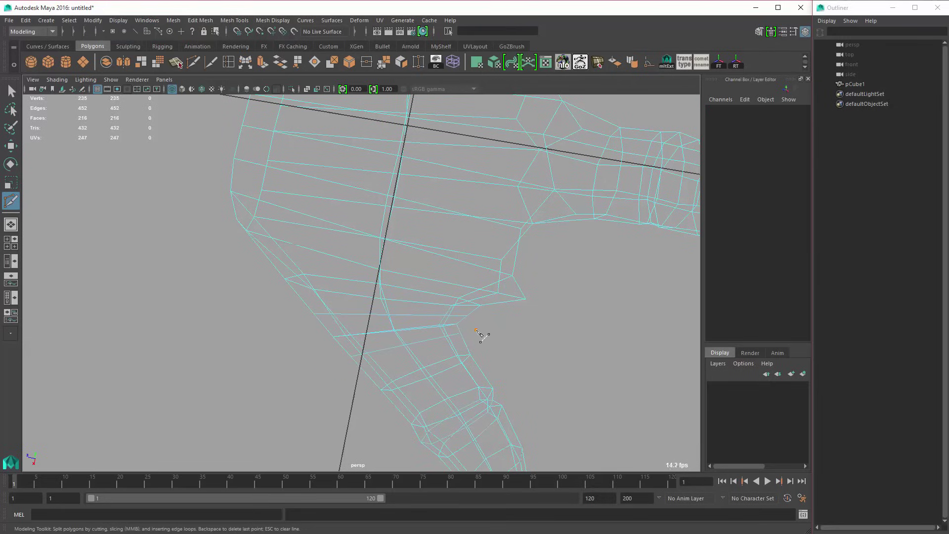
Step: Shift the vertices of the new loops on the finger-facing side of the thumb's base to form the joint
key("w")
key("q")
right_click_drag(399, 326, 473, 345, "alt")
middle_click_drag(482, 341, 335, 297, "alt")
left_click(414, 311)
middle_click_drag(413, 311, 450, 333, "alt")
key("w")
left_click_drag(385, 333, 436, 352)
middle_click_drag(437, 353, 435, 355)
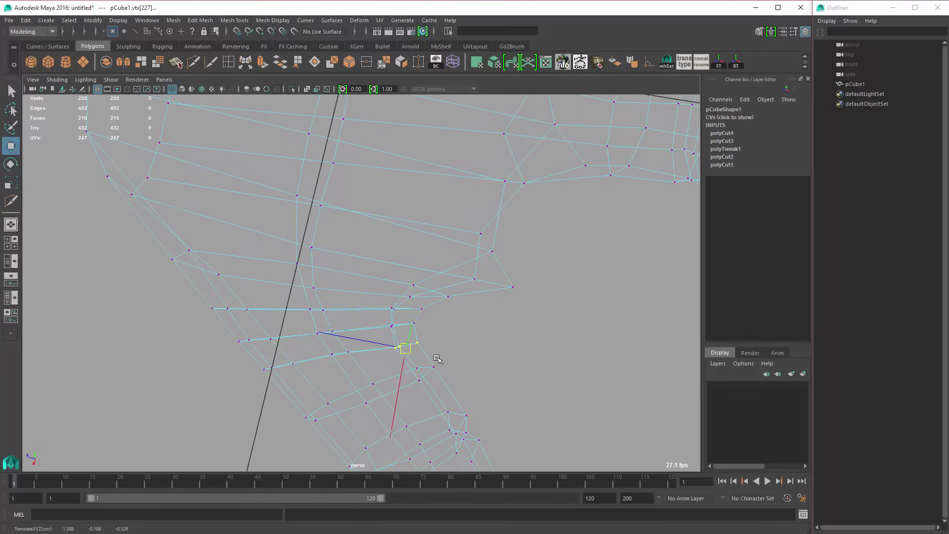
middle_click_drag(355, 359, 428, 337, "alt")
left_click_drag(391, 319, 432, 348)
middle_click_drag(433, 348, 430, 349)
Step: Preview the thumb shaded and smoothed, and examine its shape in perspective before returning to the unsmoothed mesh
mouse_move(306, 313)
left_mouse_down()
mouse_move(381, 346)
mouse_move(483, 332)
mouse_move(491, 369)
left_mouse_up()
key("5")
key("3")
left_click(458, 340)
scroll(492, 369, "up", 2)
left_click(443, 345)
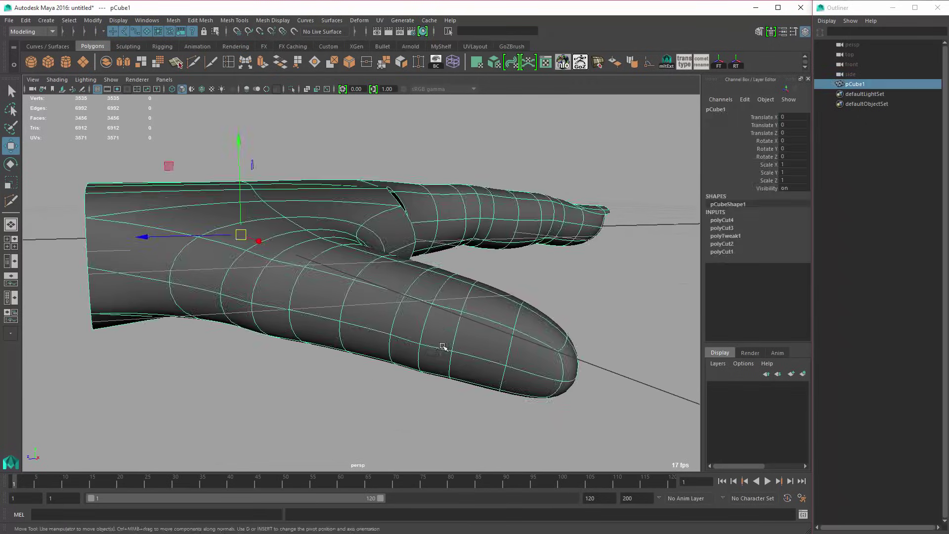
left_click_drag(443, 345, 429, 315, "alt")
key("1")
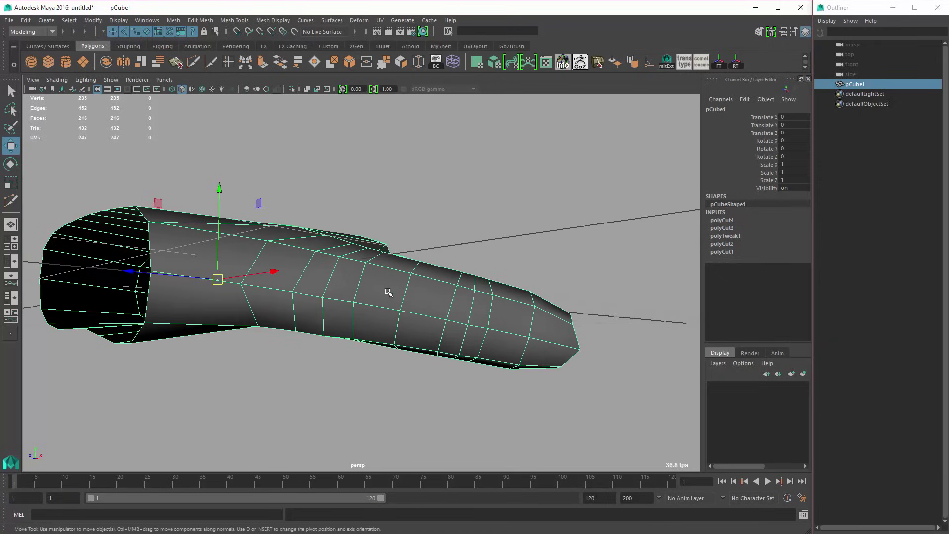
Step: Scale the thumb's edge loop midway between base and joint along Y, with the pivot rotated to align with the thumb
right_click_drag(388, 291, 387, 265)
double_click(407, 293)
left_click_drag(406, 293, 418, 304, "alt")
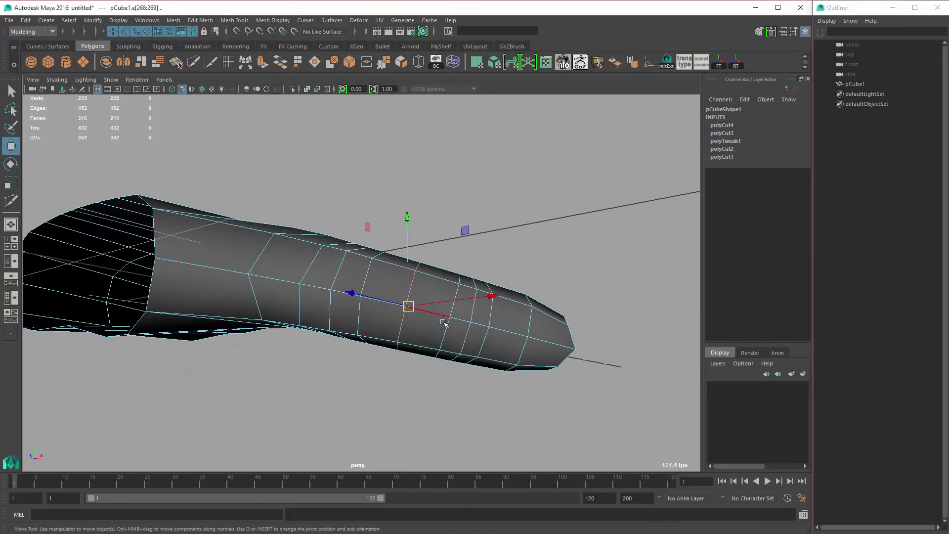
key("r")
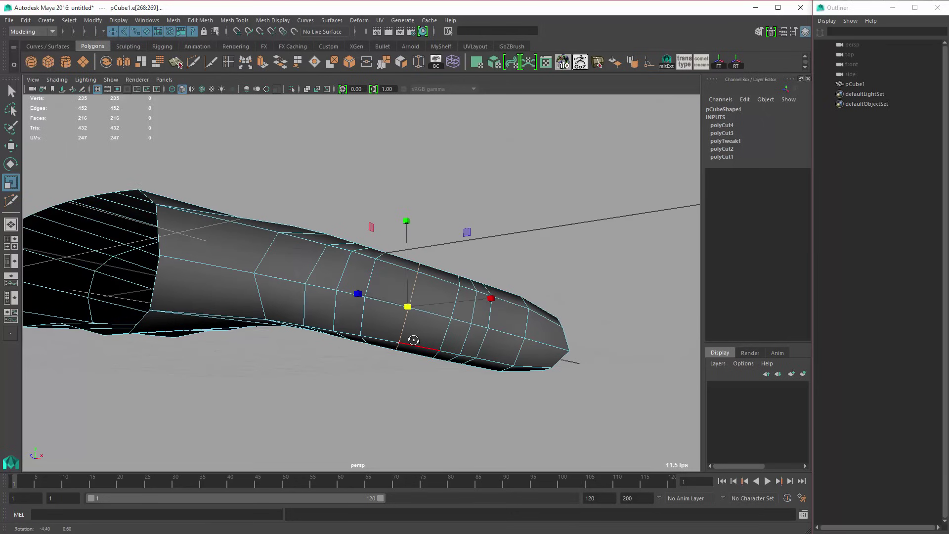
key("4")
left_click_drag(416, 341, 488, 336, "alt")
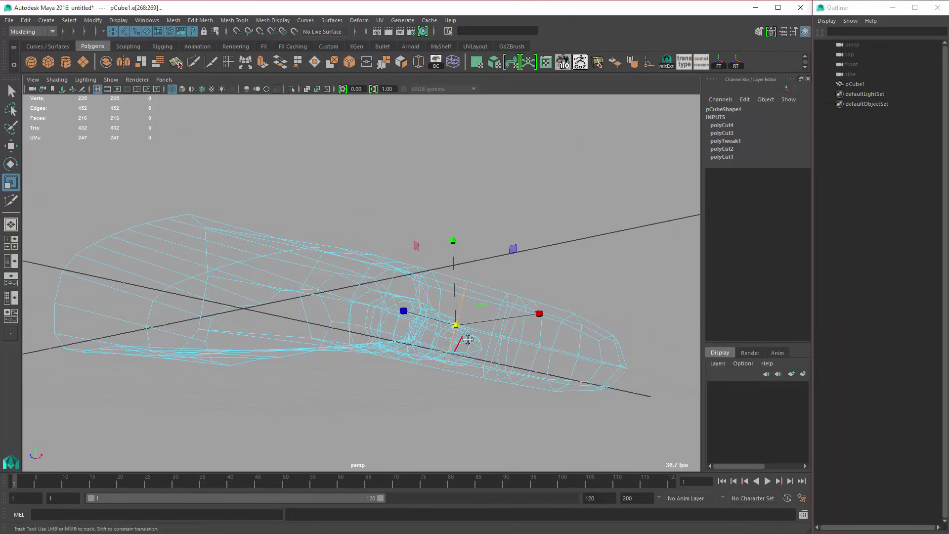
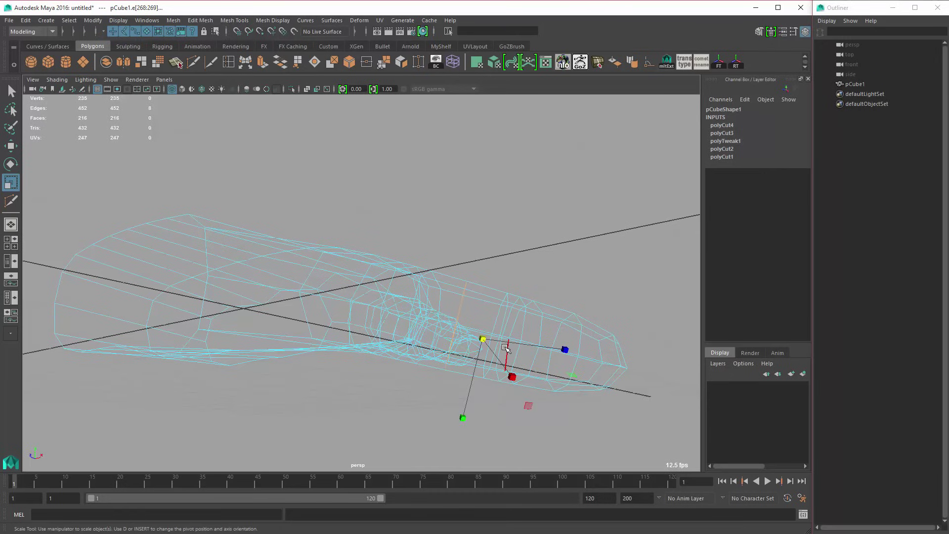
left_click_drag(505, 348, 531, 353, "alt")
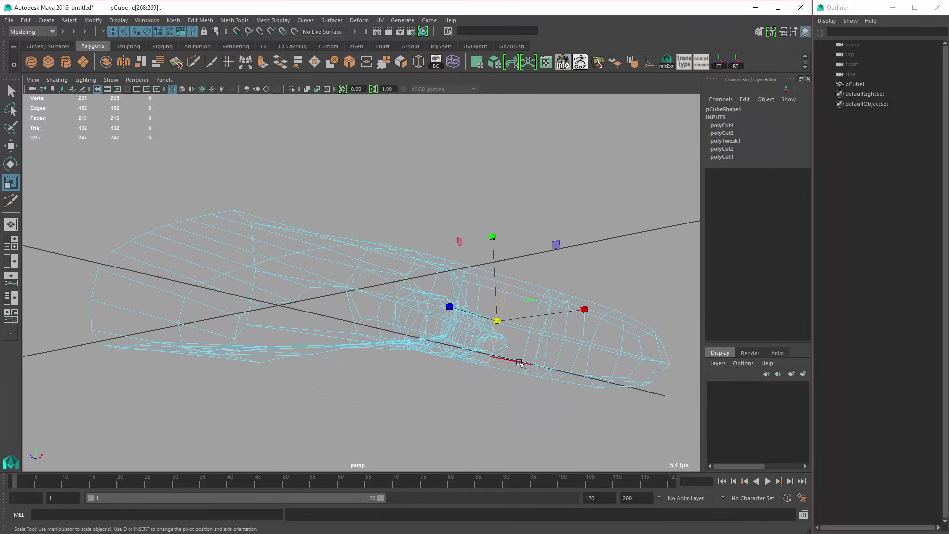
middle_click_drag(520, 364, 495, 379, "alt")
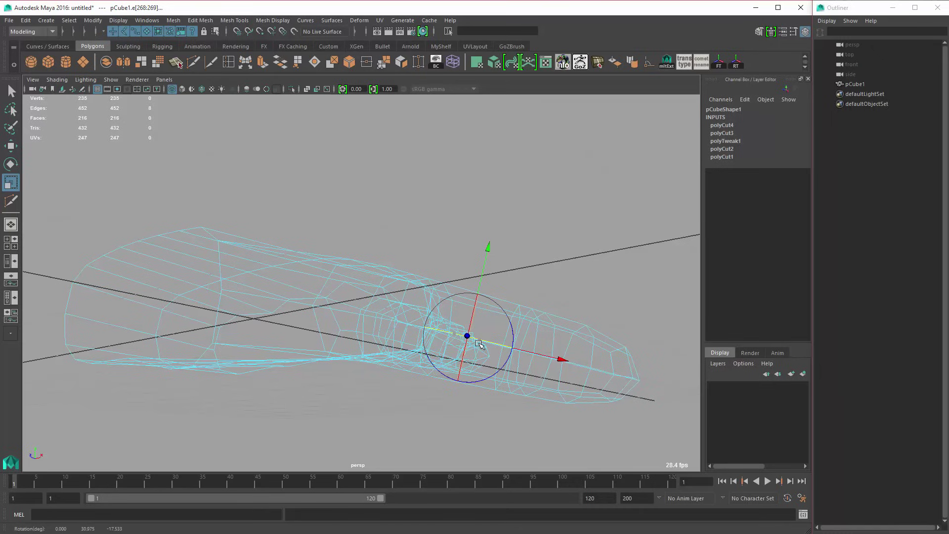
key("r")
left_click_drag(486, 251, 464, 300)
Step: Scale the thumb's tip vertices by about 1.19 in Y, with the pivot rotated to align with the thumb
right_click_drag(576, 308, 544, 308)
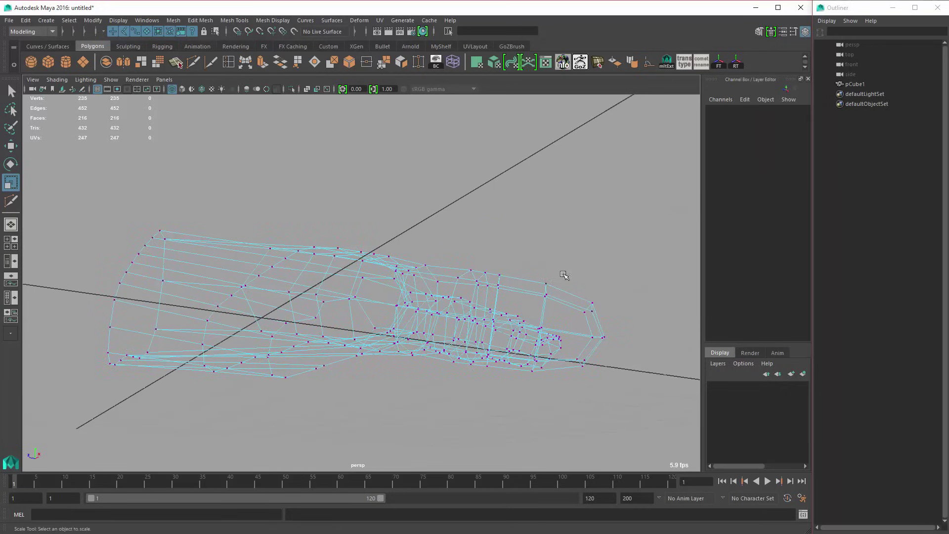
left_click_drag(564, 273, 623, 388)
middle_click_drag(622, 367, 597, 356, "alt")
left_click_drag(598, 356, 597, 356, "alt")
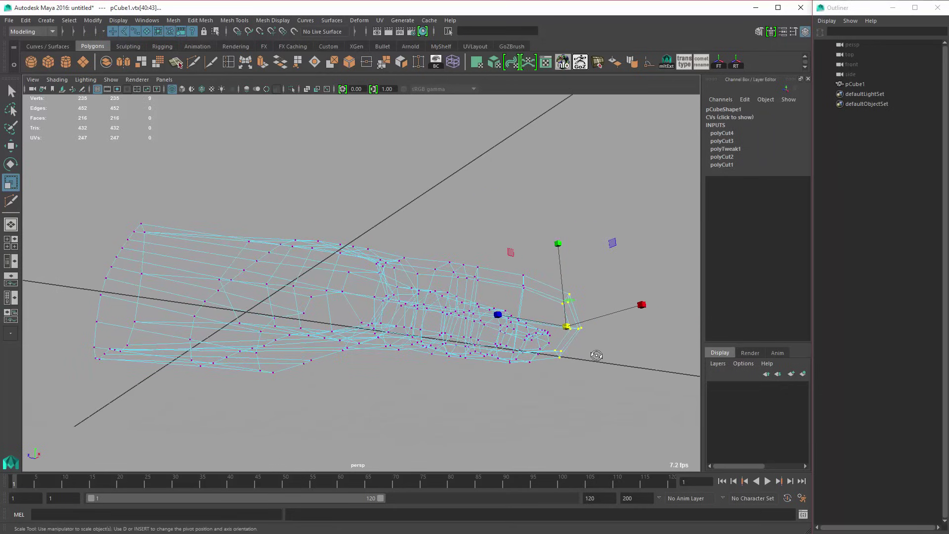
key("d")
mouse_move(603, 333)
left_mouse_down()
mouse_move(601, 347)
mouse_move(592, 331)
left_mouse_up()
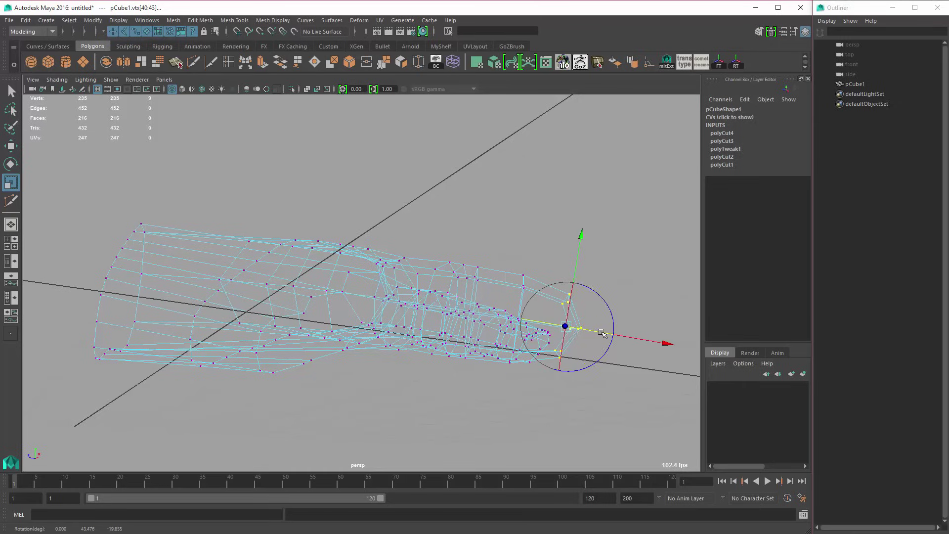
key("r")
left_click_drag(583, 236, 580, 245)
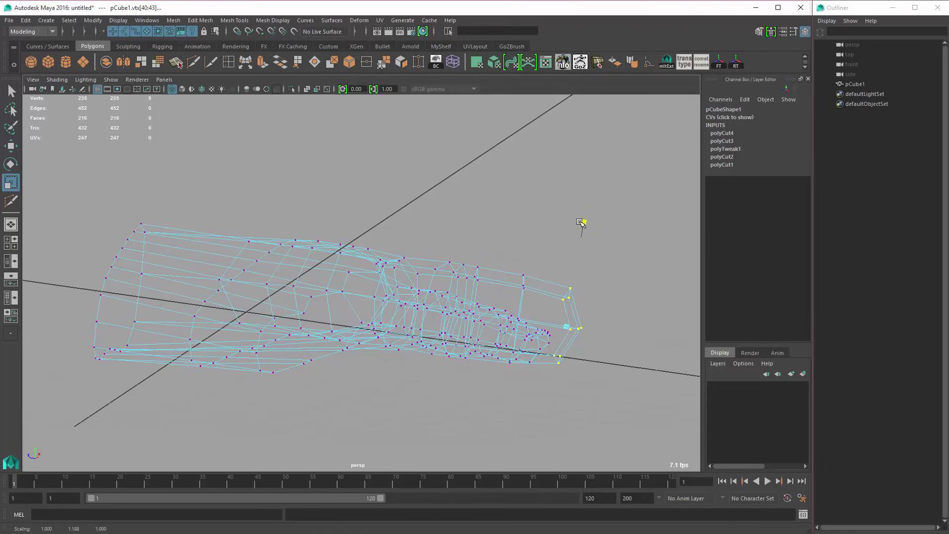
Step: Scale the thumb's edge loop just behind the tip by about 0.92 in Y, with the pivot rotated to align with the thumb
left_click_drag(581, 298, 541, 287, "alt")
right_click_drag(540, 287, 540, 261)
double_click(539, 298)
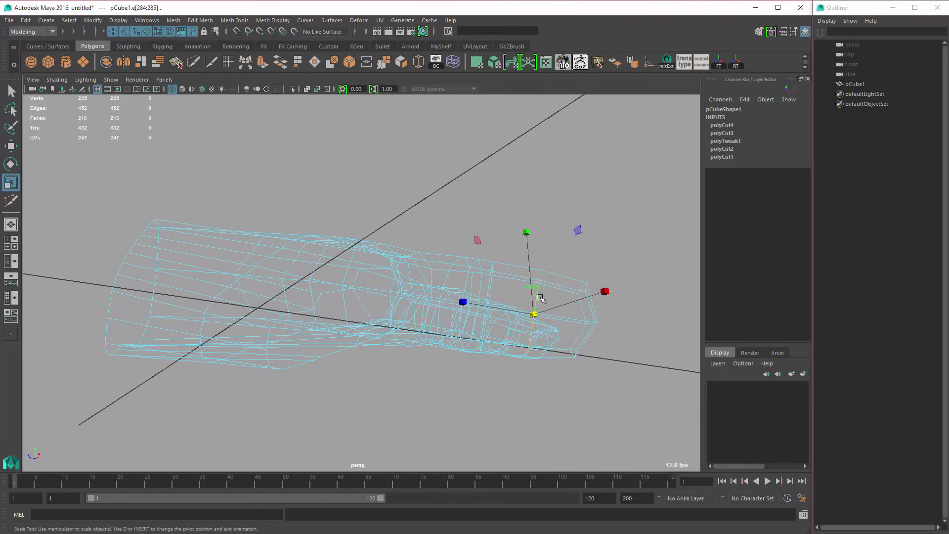
key("d")
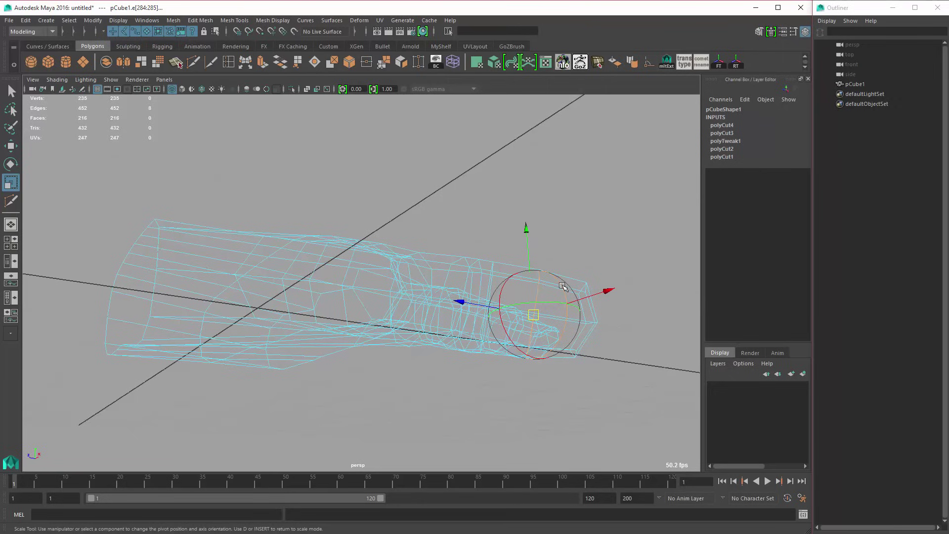
left_click_drag(562, 286, 564, 319)
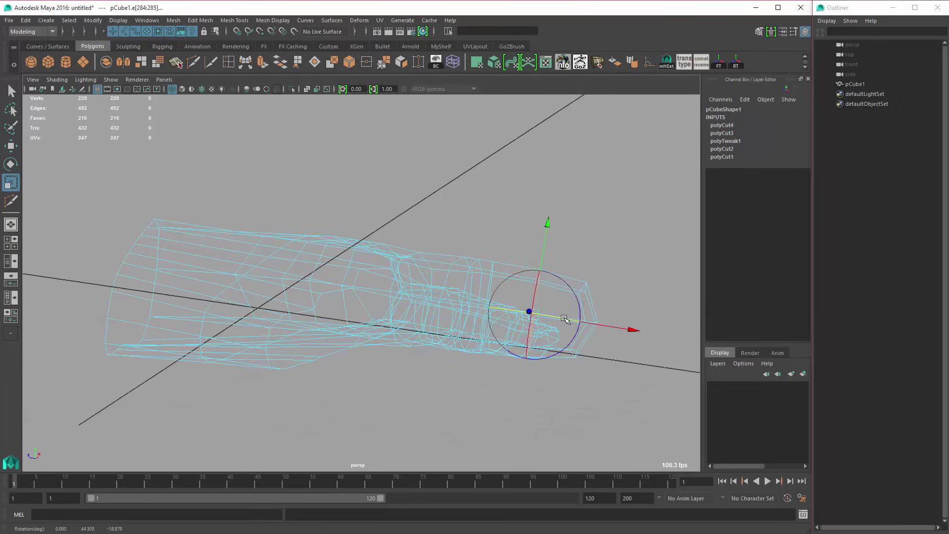
key("d")
left_click_drag(547, 226, 545, 232)
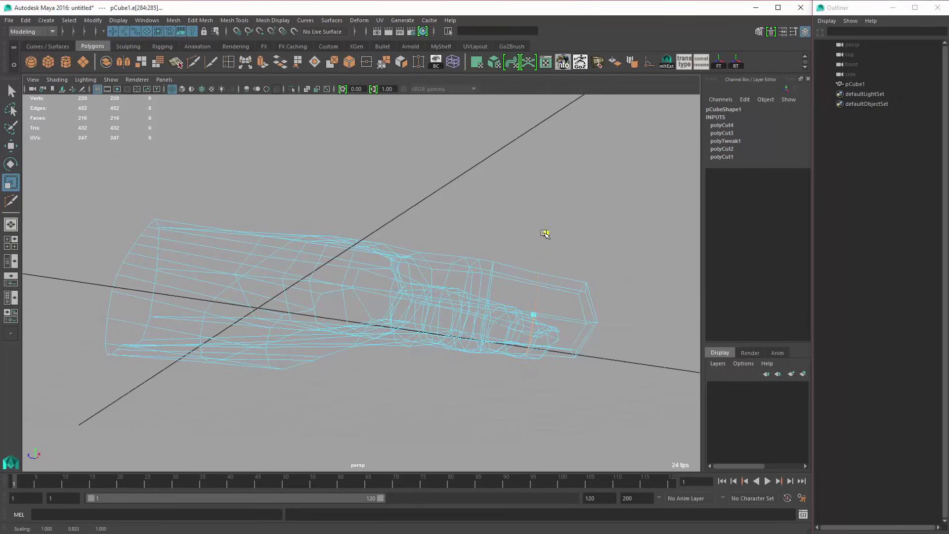
Step: Scale only the thumb's tip vertices down slightly along Y, with the pivot rotated to align with the thumb
right_click_drag(577, 291, 625, 379)
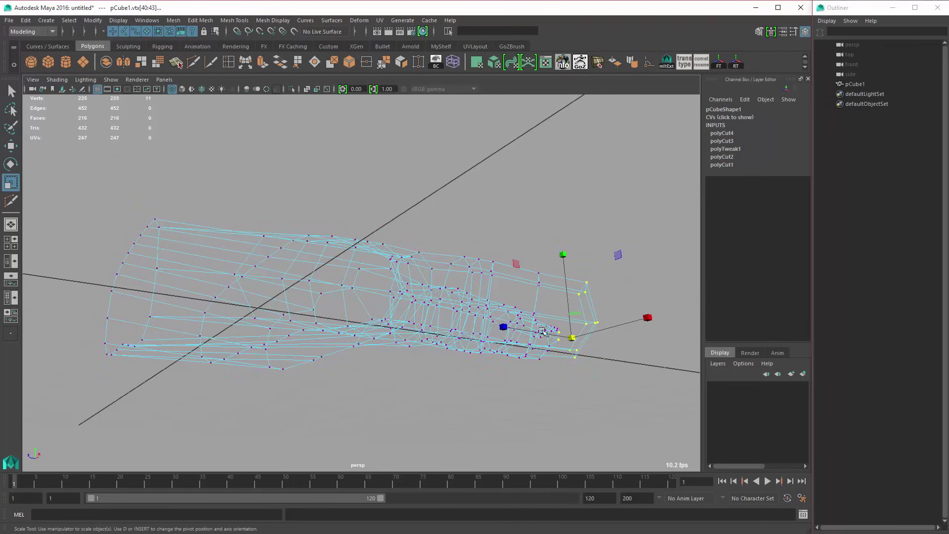
left_click_drag(562, 346, 563, 346, "ctrl")
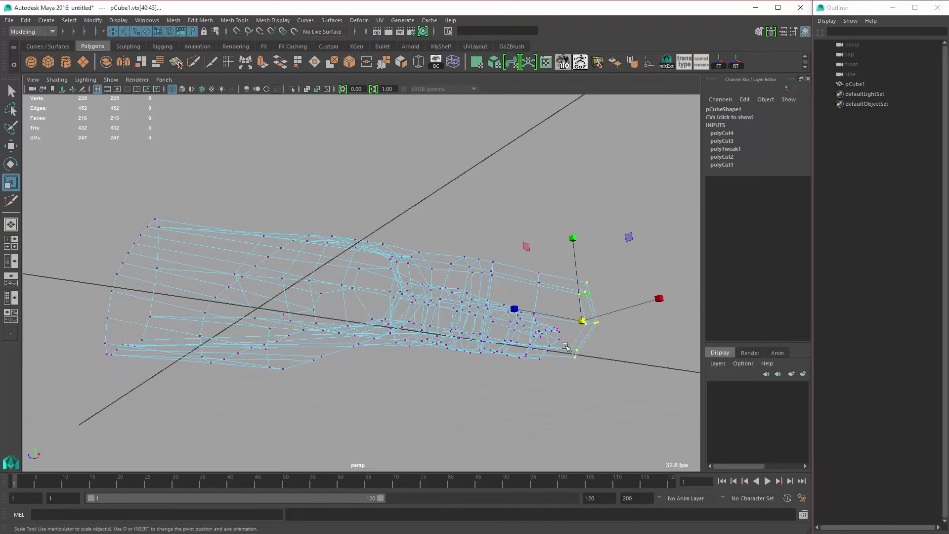
key("d")
left_click_drag(621, 322, 615, 338)
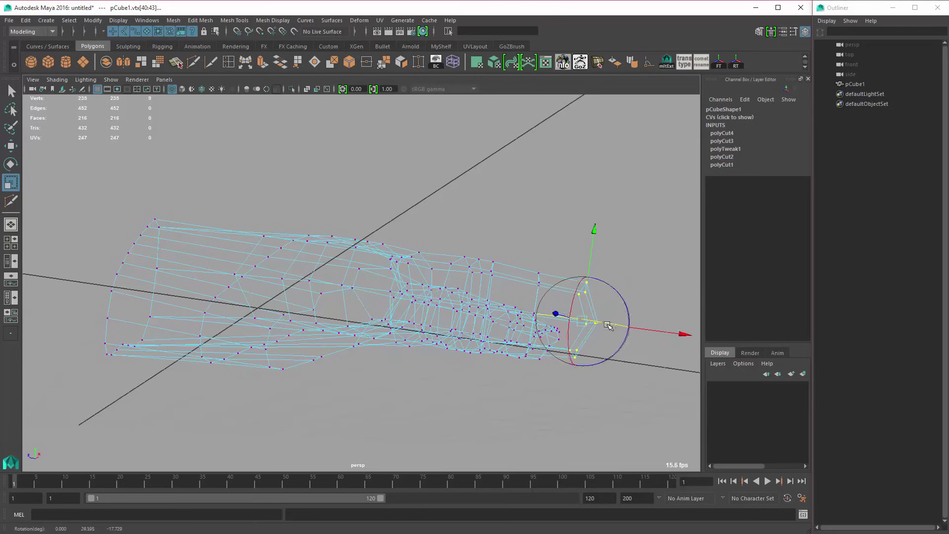
key("d")
left_click_drag(595, 235, 593, 239)
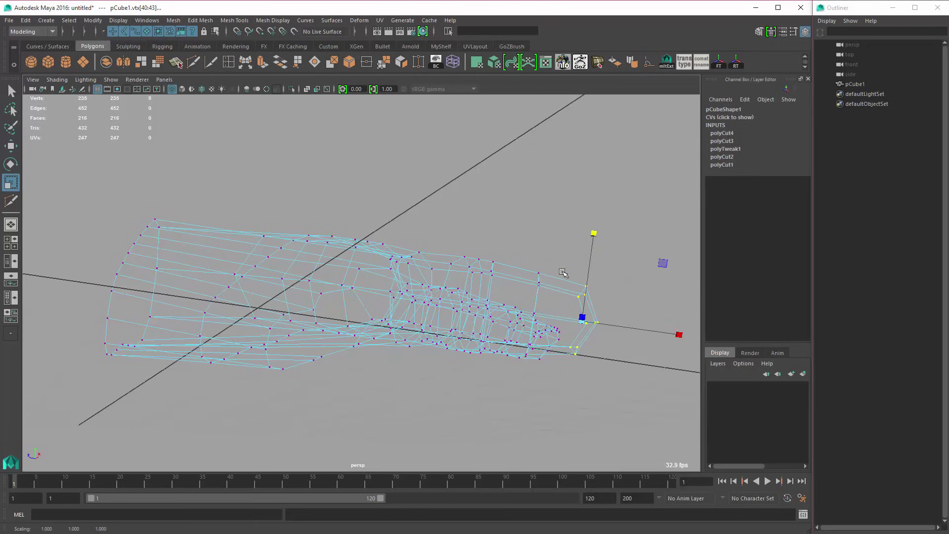
Step: Preview the hand smoothed and shaded, return to the unsmoothed mesh, and delete its construction history
left_click_drag(563, 272, 500, 287, "alt")
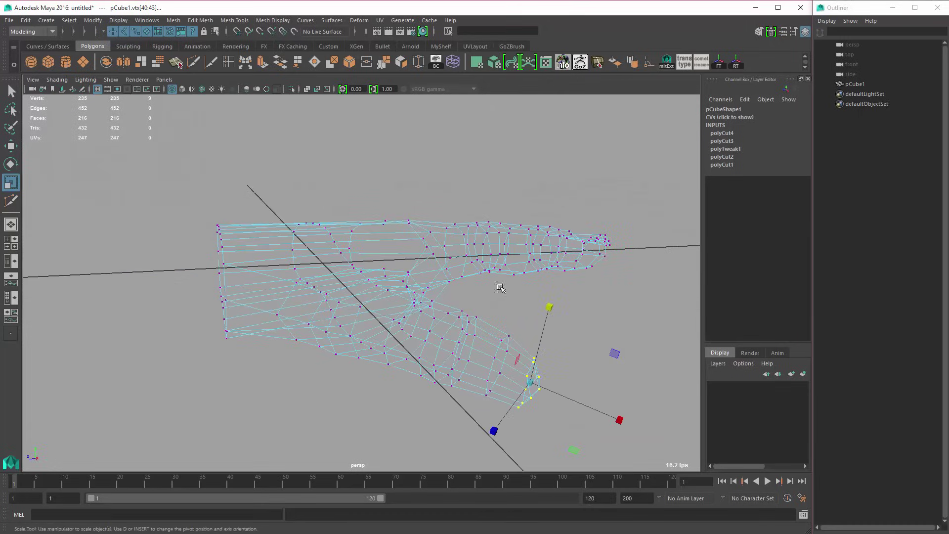
key("3")
right_click_drag(445, 324, 478, 310)
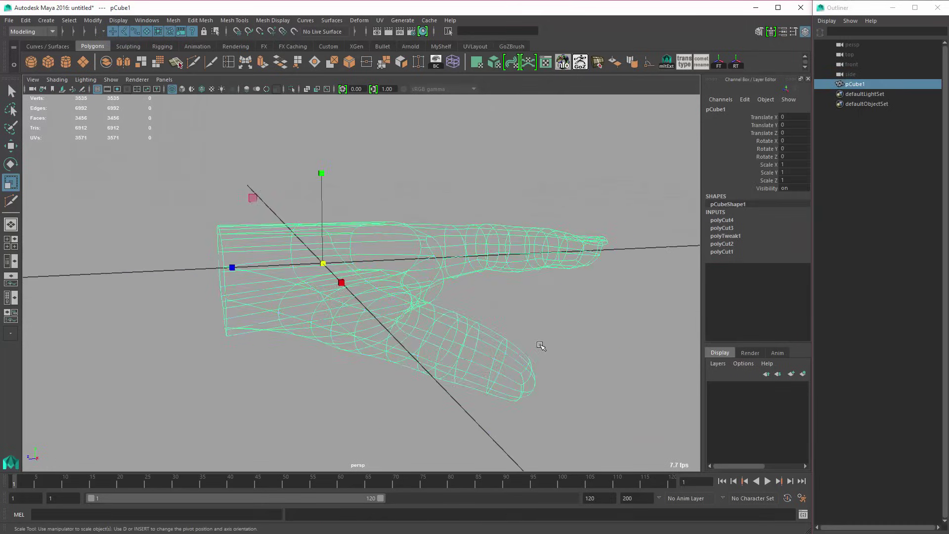
left_click_drag(544, 347, 482, 339, "alt")
key("5")
mouse_move(547, 350)
left_mouse_down("alt")
mouse_move(559, 349)
mouse_move(454, 361)
mouse_move(466, 288)
mouse_move(457, 329)
mouse_move(425, 284)
left_mouse_up("alt")
key("1")
key("alt+shift+d")
Step: Duplicate the whole hand mesh while viewing it from the top
key("space")
key("space")
middle_click_drag(442, 275, 450, 258, "alt")
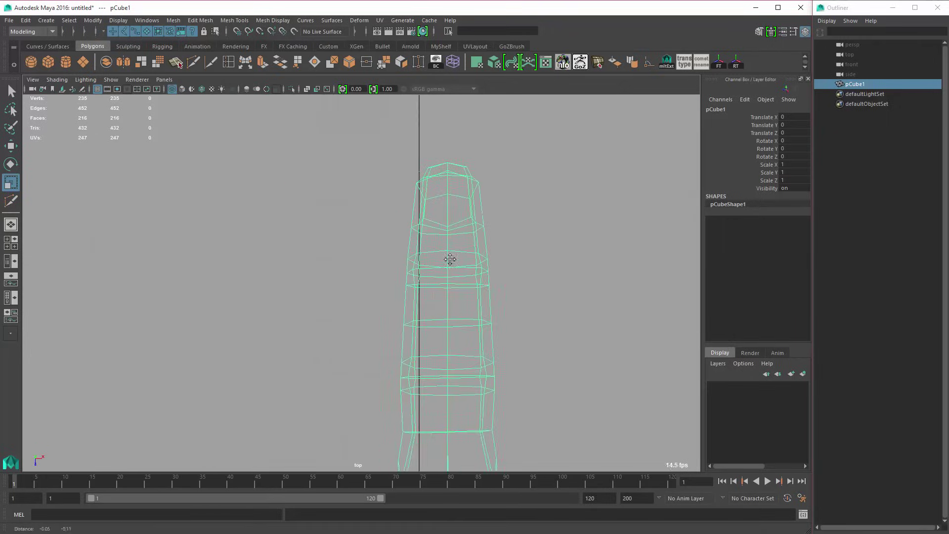
right_click_drag(449, 259, 381, 291, "alt")
middle_click_drag(381, 291, 398, 255, "alt")
right_click_drag(398, 254, 432, 252, "alt")
left_click_drag(336, 152, 501, 327)
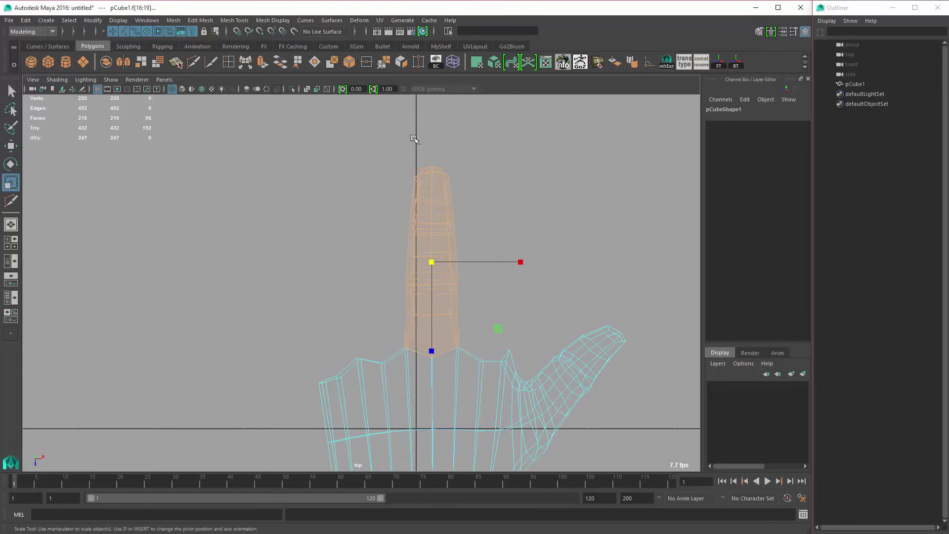
right_click_drag(442, 213, 424, 200)
key("ctrl+d")
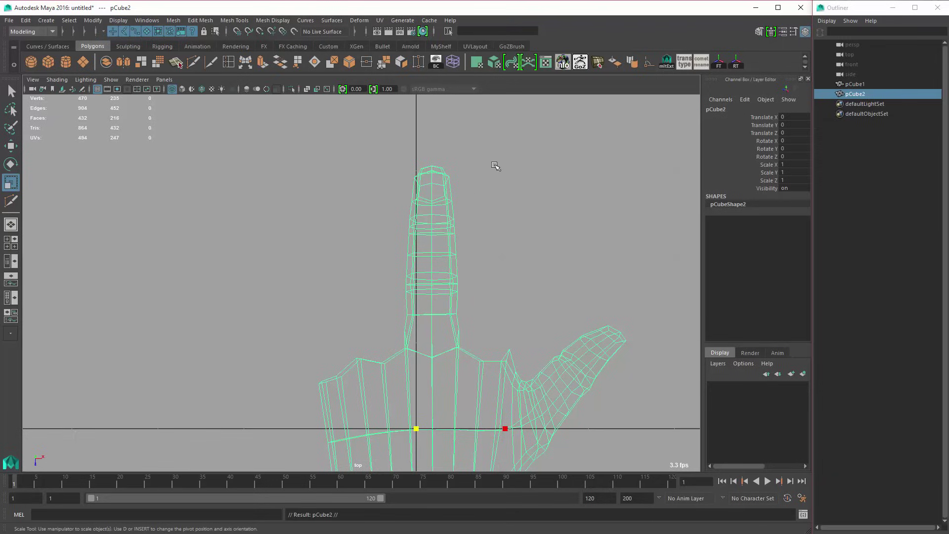
Step: Delete all faces of the duplicate except those of the middle finger
left_click(360, 120)
left_click_drag(495, 315, 495, 314)
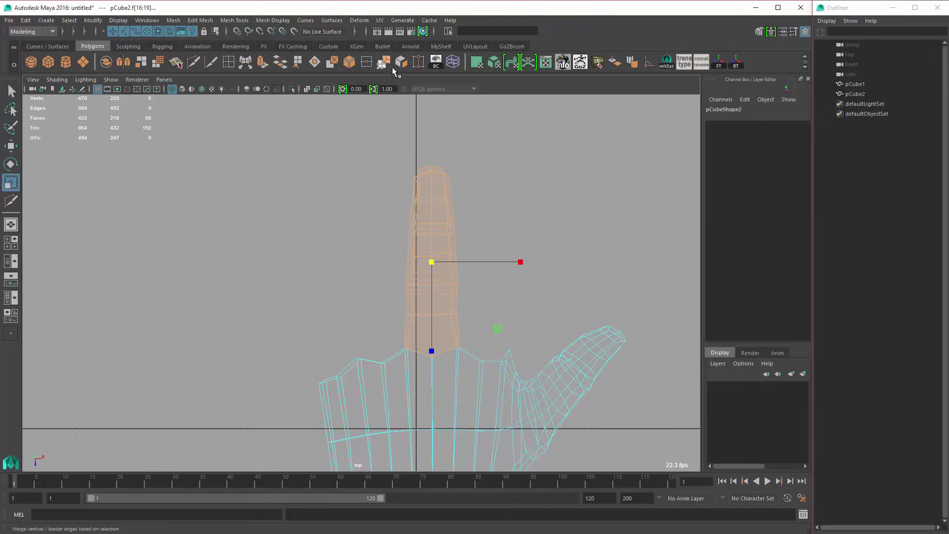
scroll(356, 209, "down", 5)
key("ctrl+shift+i")
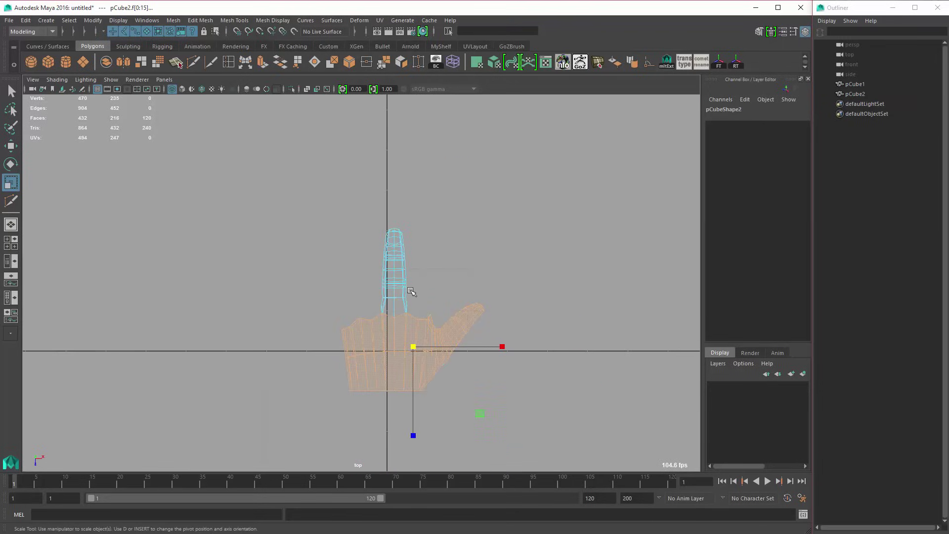
key("Delete")
scroll(509, 352, "up", 5)
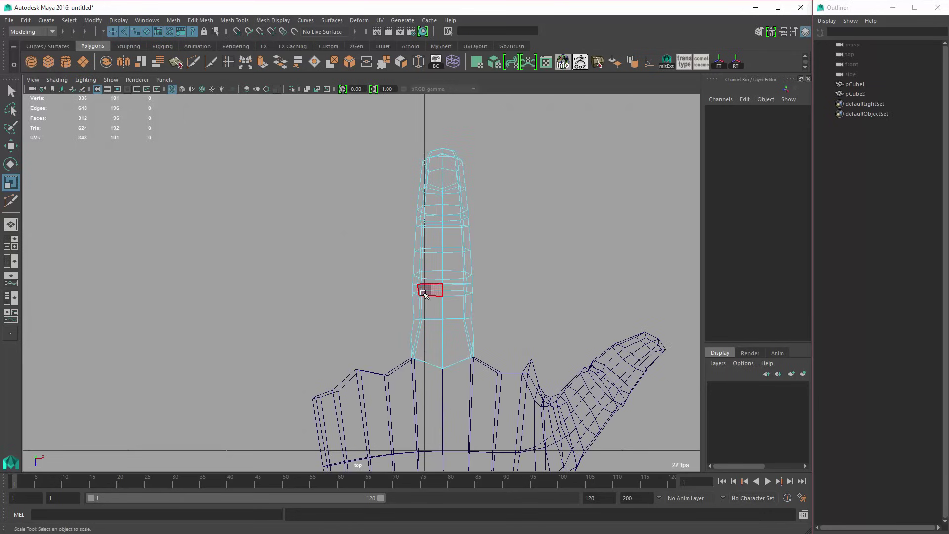
Step: Move the pivot of the separated finger to the top vertex at its knuckle base
right_click_drag(422, 293, 439, 285)
key("space")
key("space")
left_click_drag(481, 252, 435, 238, "alt")
right_click_drag(435, 237, 536, 328, "alt")
left_click_drag(536, 328, 395, 251, "alt")
key("w")
key("d")
left_click(376, 213)
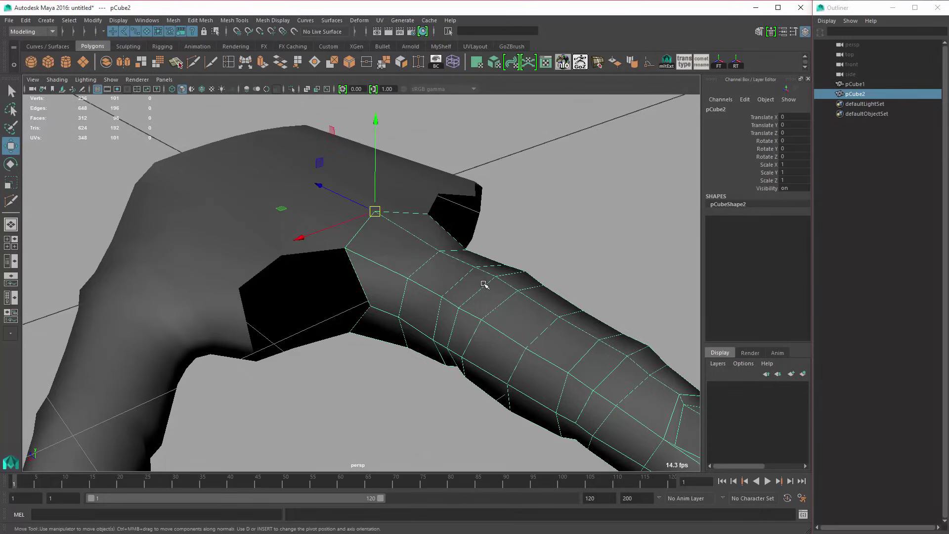
Step: Duplicate the separated finger and snap the copy by its pivot to the knuckle vertex of the index finger opening
right_click_drag(495, 297, 399, 295, "alt")
left_click_drag(399, 295, 406, 296, "alt")
key("ctrl+d")
key("v")
middle_click_drag(319, 282, 308, 275)
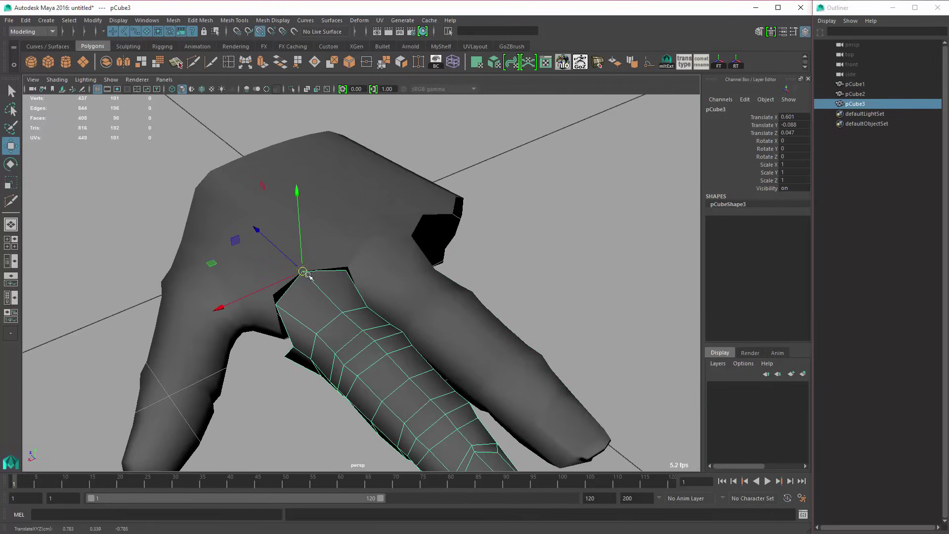
Step: Duplicate the finger twice more, snapping the copies to the knuckle vertices of the ring finger and pinky openings
key("ctrl+d")
key("v")
middle_click(425, 216)
key("ctrl+d")
key("v")
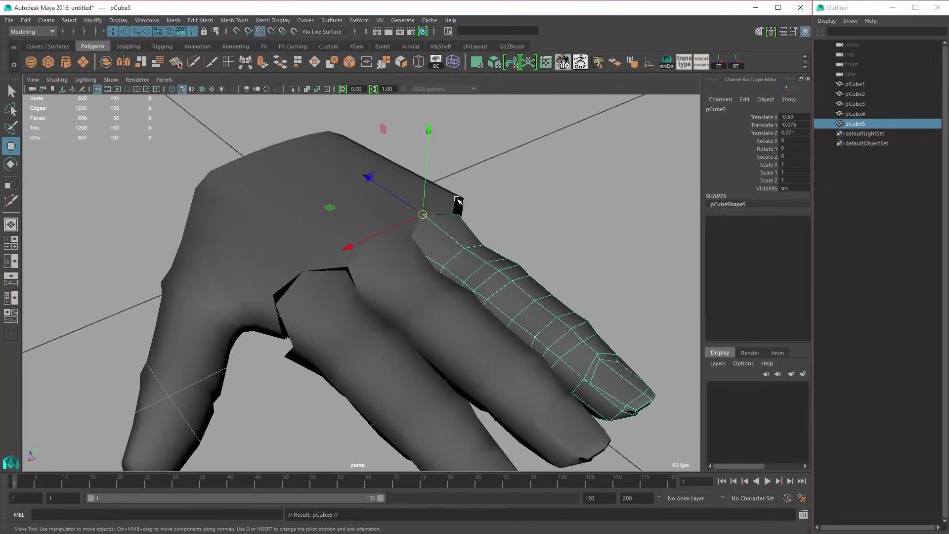
middle_click(459, 199)
Step: Delete the separated finger copy that overlaps the hand's own middle finger
left_click(448, 335)
left_click_drag(448, 335, 510, 337, "alt")
left_click_drag(612, 421, 622, 434, "shift")
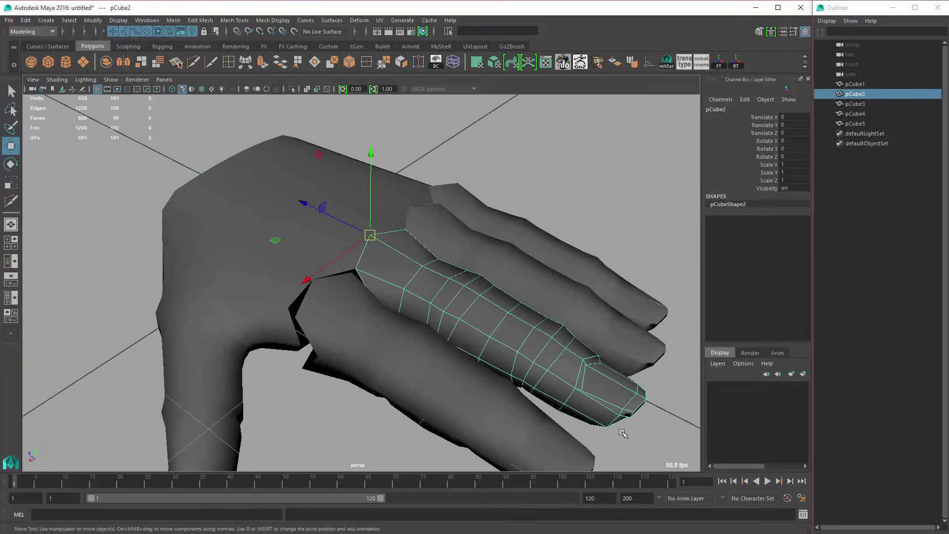
key("backslash")
key("Delete")
left_click_drag(478, 306, 473, 307, "alt")
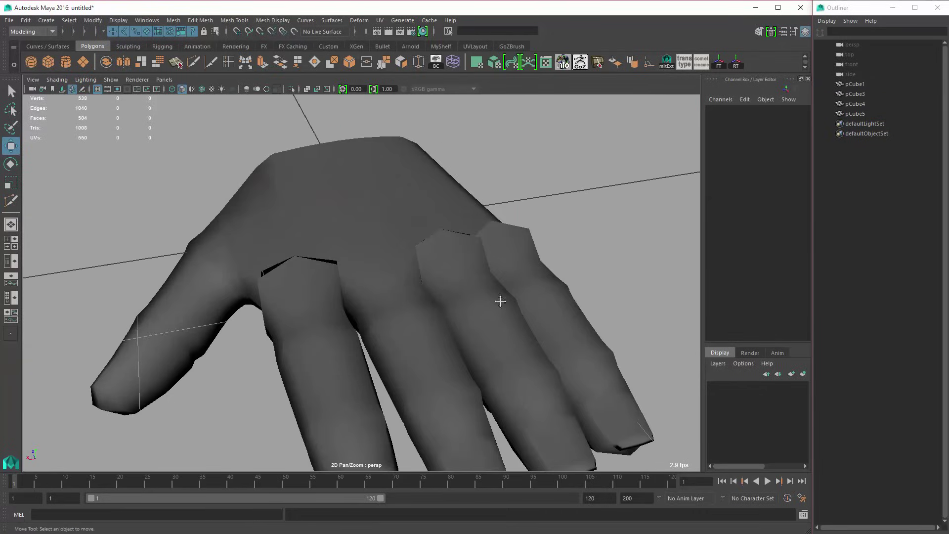
Step: Rotate the index finger to -5.946 degrees in Y in the top view, fanning it away from the middle finger
right_click_drag(499, 301, 410, 368, "alt")
left_click_drag(410, 368, 407, 339, "alt")
left_click(385, 349)
key("space")
key("space")
scroll(402, 263, "up", 1)
key("e")
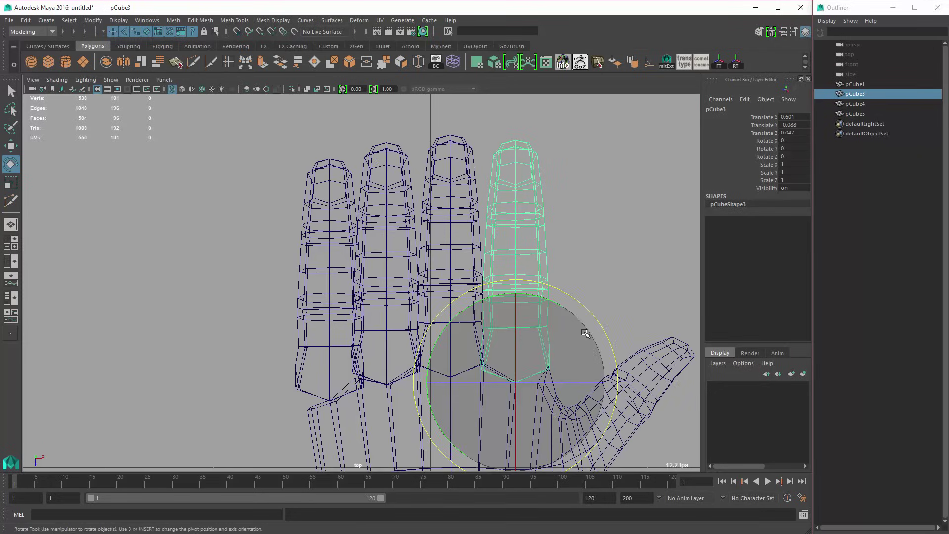
left_click_drag(595, 321, 597, 330)
right_click_drag(597, 330, 572, 324, "alt")
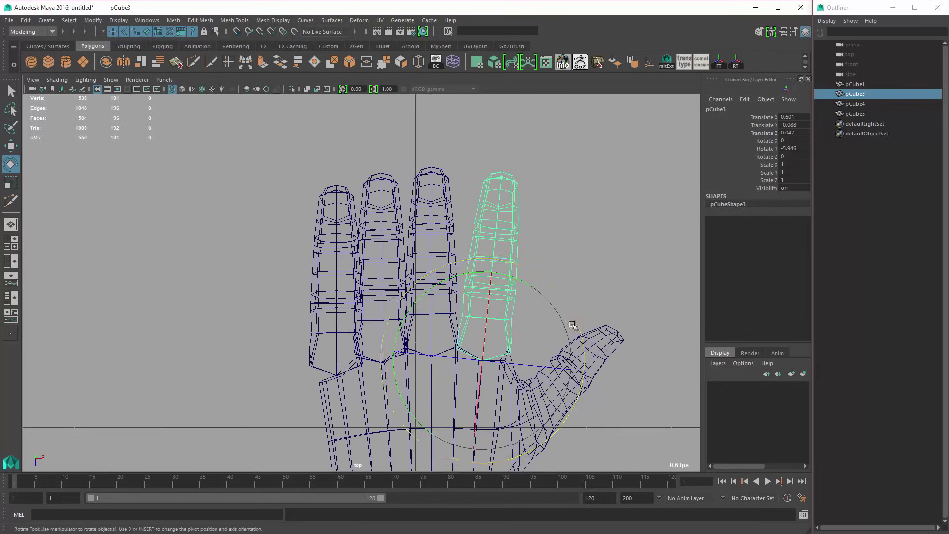
Step: Fan out the ring finger to 11.553 degrees and the pinky to 22.952 degrees in Y
left_click(387, 281)
left_click(387, 289)
key("r")
key("e")
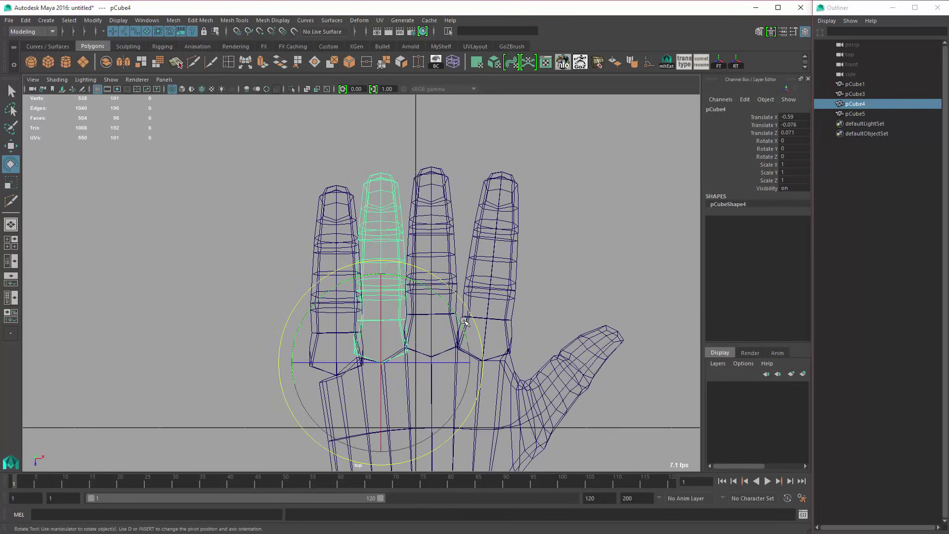
left_click_drag(467, 312, 444, 285)
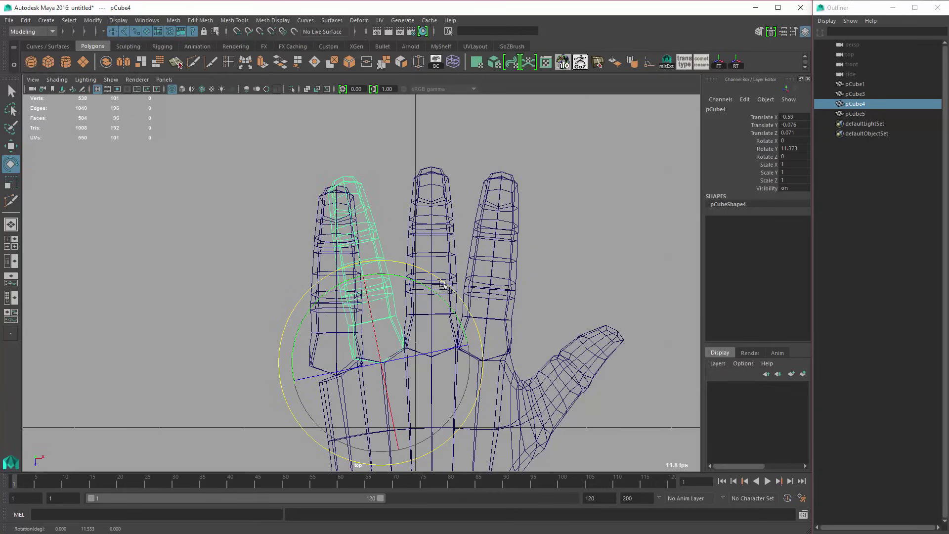
left_click(311, 237)
left_click_drag(365, 251, 322, 267)
middle_click_drag(322, 268, 318, 270)
Step: Scale the index finger down slightly, the ring finger to 0.899 and the pinky to 0.754, all uniformly
key("r")
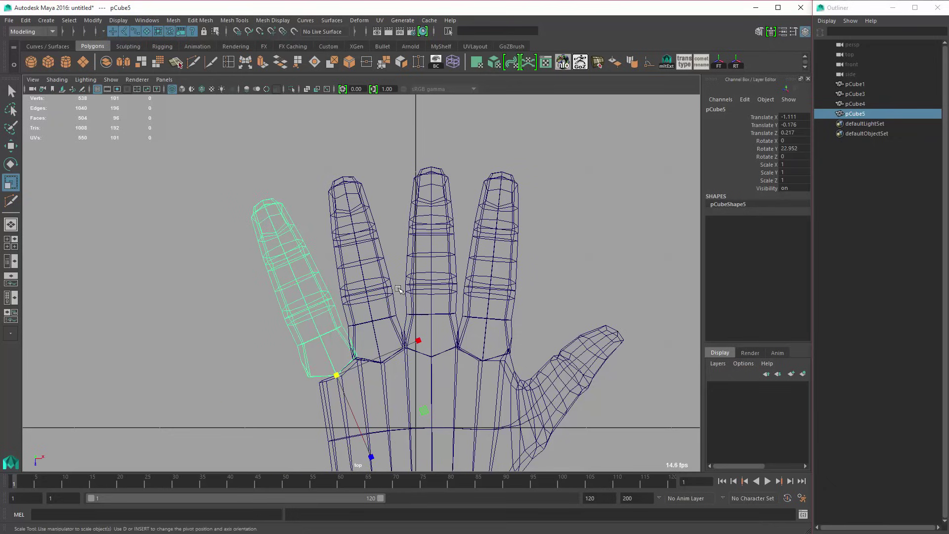
middle_click_drag(585, 430, 579, 430)
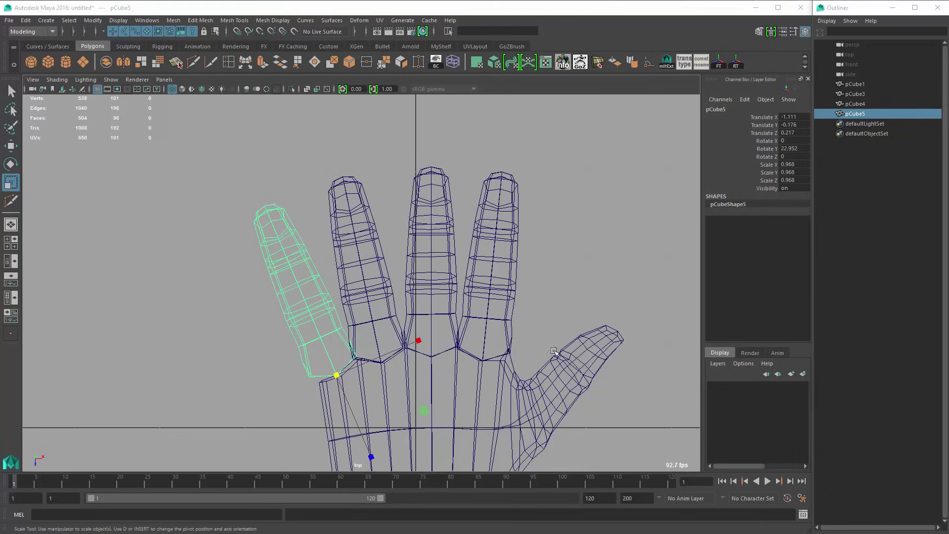
mouse_move(552, 350)
middle_mouse_down("alt")
mouse_move(565, 369)
mouse_move(592, 377)
mouse_move(536, 364)
mouse_move(555, 349)
middle_mouse_up("alt")
left_click(530, 310)
left_click(383, 294)
left_click(525, 344)
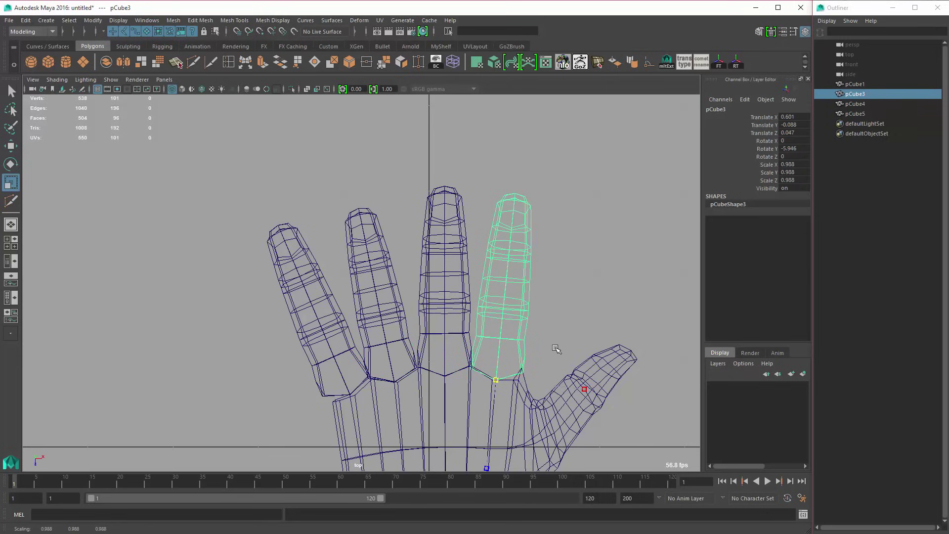
left_click(403, 322)
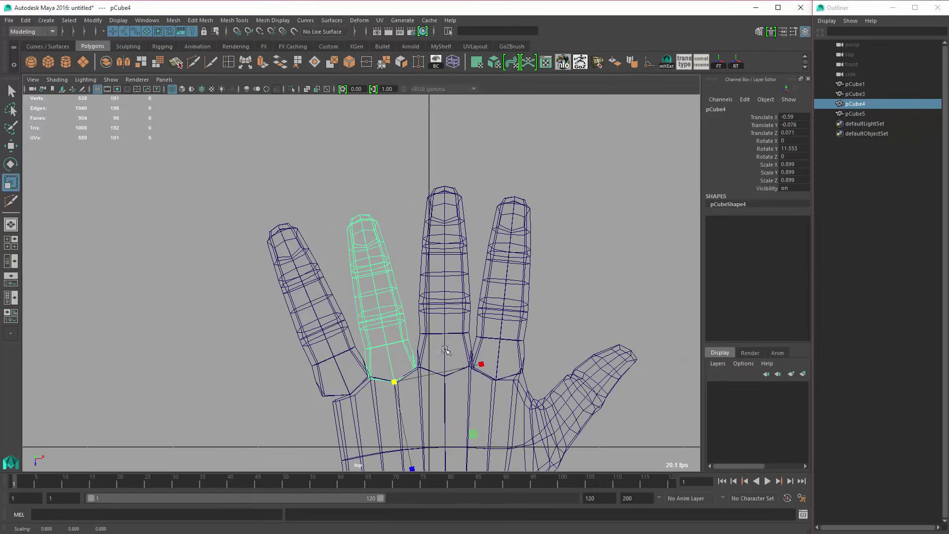
left_click(297, 318)
middle_click_drag(413, 362, 454, 384)
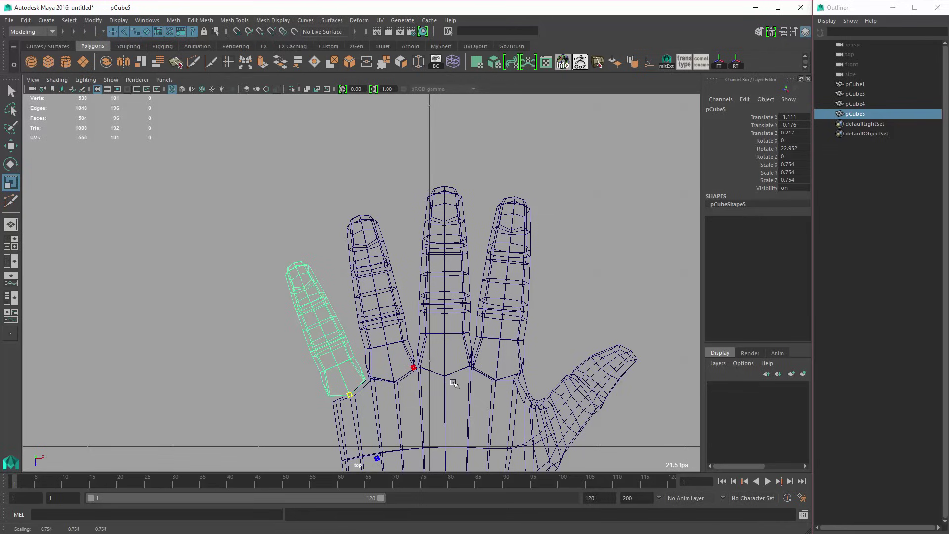
Step: Enlarge the ring finger to a uniform scale of 0.922 and the pinky to 0.766
left_click(424, 364)
middle_click_drag(522, 407, 525, 405)
left_click(324, 327)
middle_click_drag(466, 415, 503, 403)
Step: Try to snap the pinky to another vertex at the palm's edge, and snap it back onto its knuckle vertex
key("e")
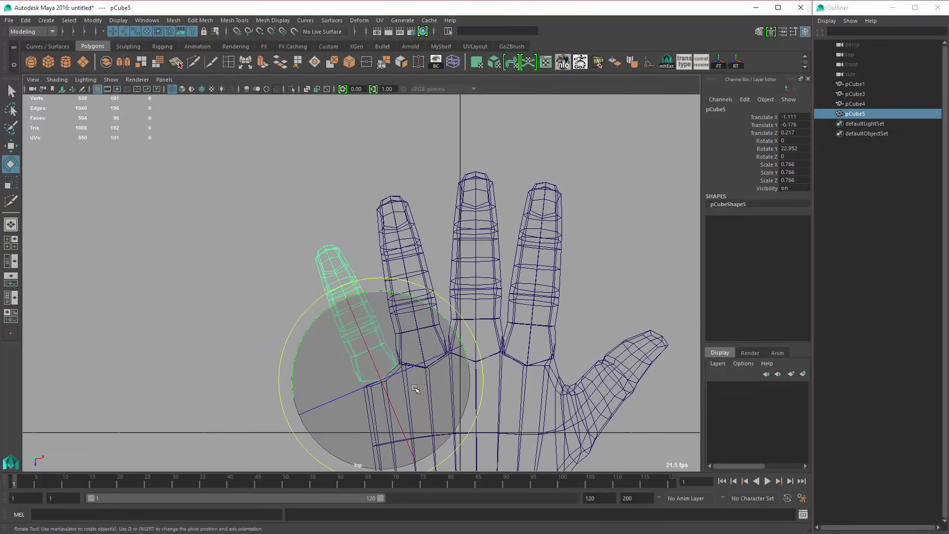
key("w")
key("v")
middle_click_drag(394, 384, 391, 383)
key("space")
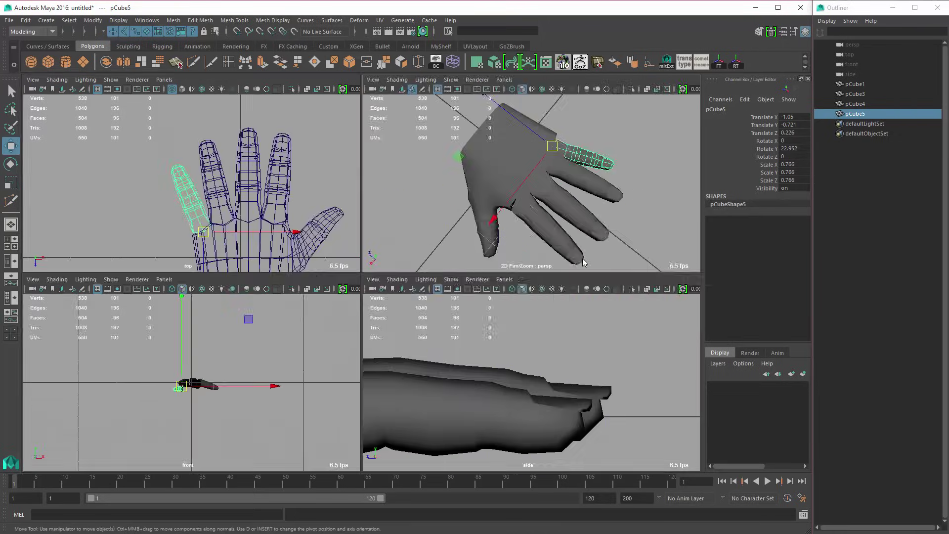
key("space")
left_click_drag(502, 331, 380, 297, "alt")
key("v")
middle_click_drag(449, 324, 448, 303)
Step: Tilt the pinky in perspective to rotations of 3.941 in X, 22.629 in Y and 10.152 in Z
left_click_drag(464, 347, 521, 352, "alt")
key("e")
left_click_drag(545, 314, 535, 325)
left_click_drag(536, 325, 525, 364, "alt")
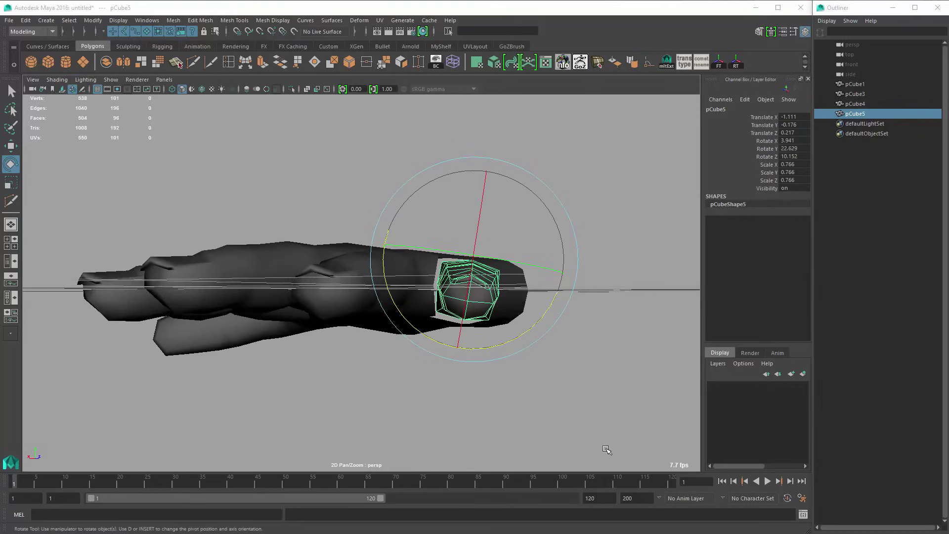
Step: Tilt the ring finger to rotations of 1.063 in X, 11.505 in Y and 5.316 in Z, checking it from the top
left_click_drag(470, 337, 495, 362, "alt")
left_click(379, 310)
left_click_drag(382, 342, 412, 331, "alt")
left_click_drag(471, 311, 431, 320)
key("ctrl+z")
key("space")
key("space")
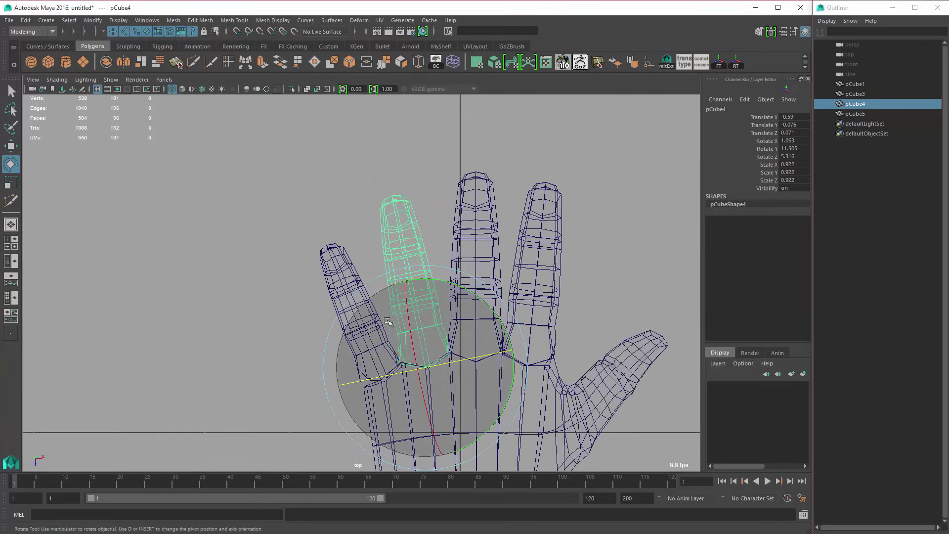
key("space")
key("space")
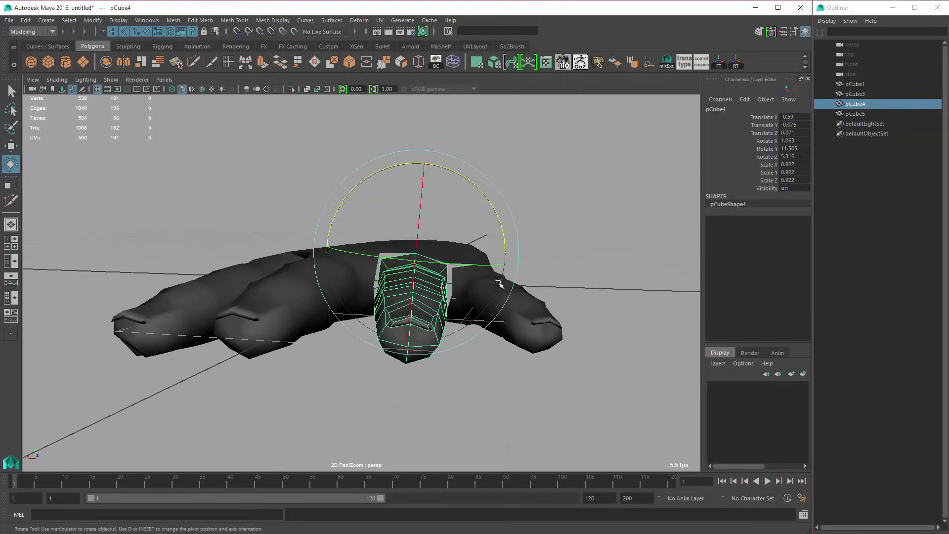
Step: Tilt the index finger in perspective to rotations of 0.832 in X, -5.888 in Y and -8.054 in Z
left_click_drag(500, 285, 487, 276, "alt")
middle_click_drag(326, 267, 414, 282, "alt")
left_click_drag(346, 292, 397, 301, "alt")
left_click(373, 307)
left_click_drag(422, 348, 432, 343)
left_click_drag(432, 343, 431, 345, "alt")
left_click_drag(467, 265, 466, 263)
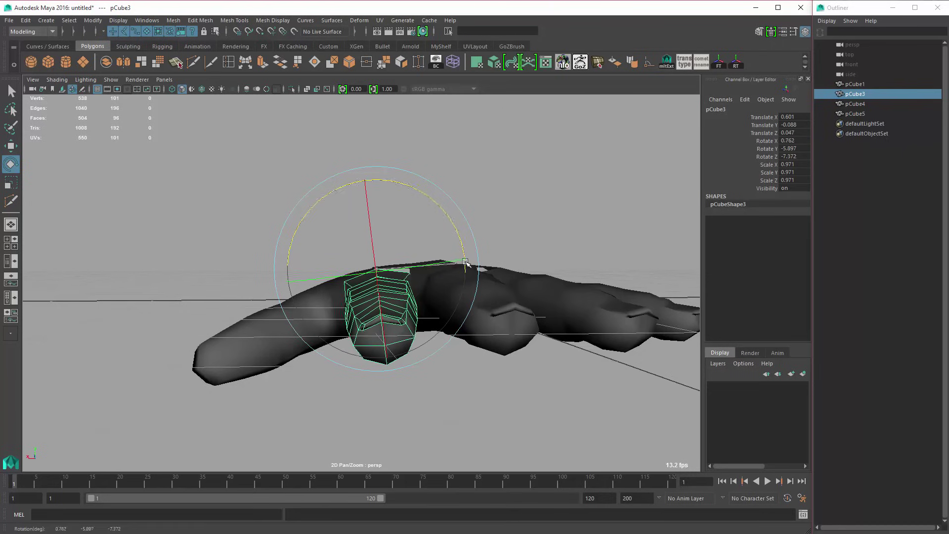
Step: Refine the spread of the index, ring and pinky fingers from the top, rotating the pinky to 4.098, 23.431 and 10.213
key("space")
key("space")
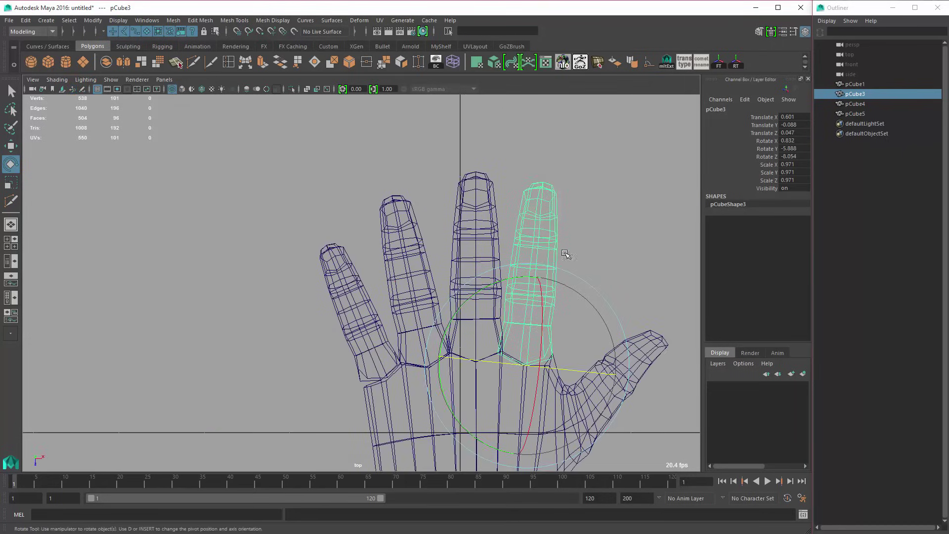
left_click_drag(568, 272, 570, 273)
left_click(418, 227)
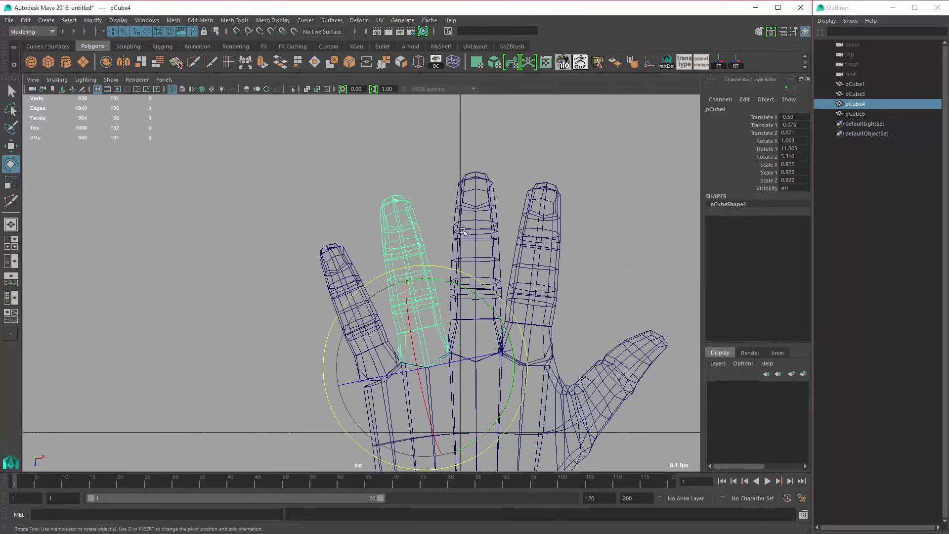
left_click_drag(454, 268, 451, 267)
left_click(339, 254)
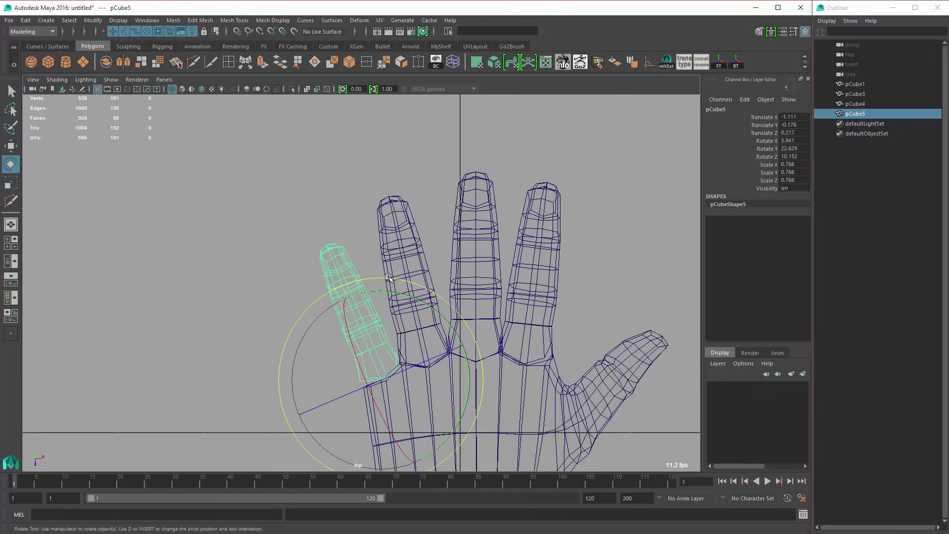
Step: Combine the palm mesh and the index, ring and pinky finger meshes into one object and delete its construction history
key("space")
key("space")
mouse_move(500, 302)
left_mouse_down("alt")
mouse_move(418, 293)
mouse_move(444, 283)
mouse_move(381, 250)
left_mouse_up("alt")
right_click_drag(381, 250, 492, 337, "alt")
key("w")
left_click_drag(491, 336, 470, 295, "alt")
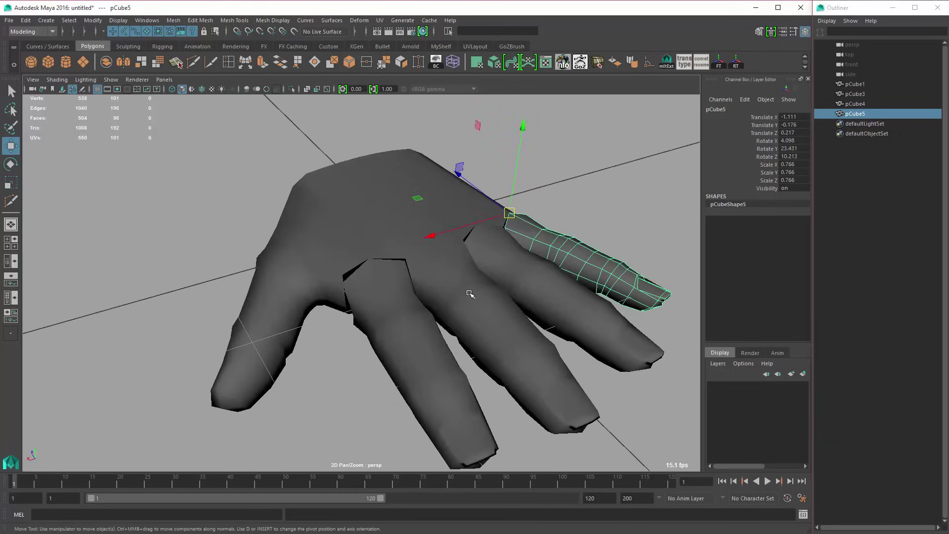
right_click_drag(471, 295, 480, 304, "alt")
left_click_drag(480, 304, 413, 312, "alt")
left_click_drag(385, 264, 569, 312)
left_click_drag(569, 312, 425, 149, "alt")
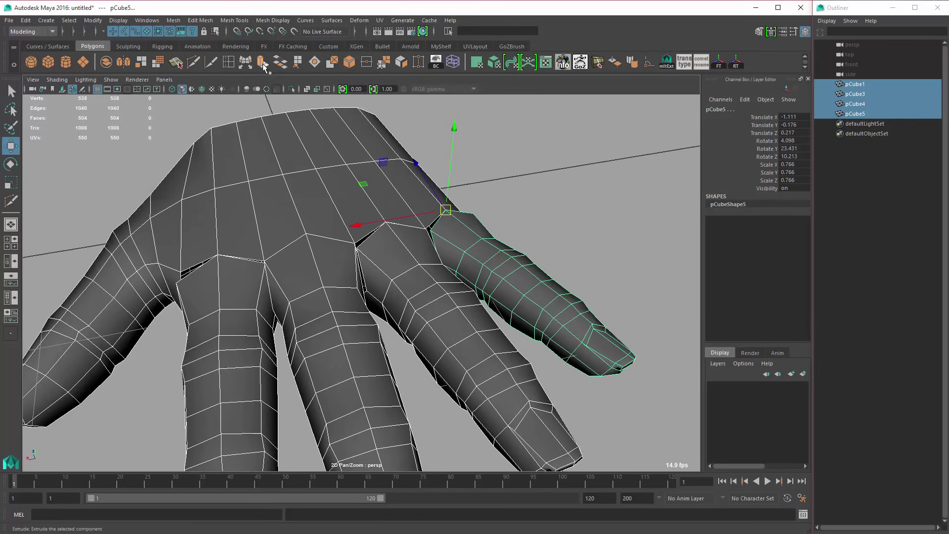
left_click(120, 63)
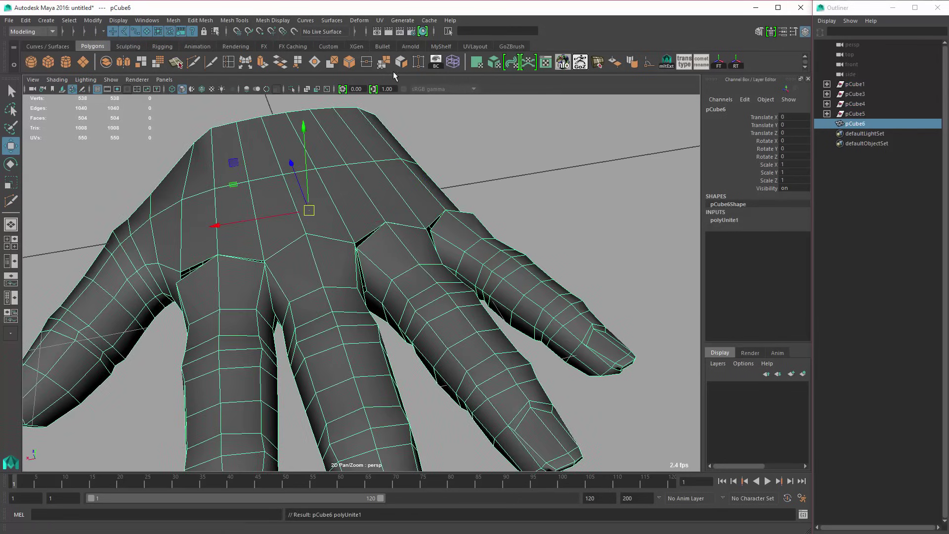
key("alt+shift+d")
Step: Start welding the index finger to the palm with Target Weld, merging the vertex pair at the upper thumb-side edge of its base
left_click_drag(409, 240, 399, 205, "alt")
right_click_drag(399, 206, 341, 244, "alt")
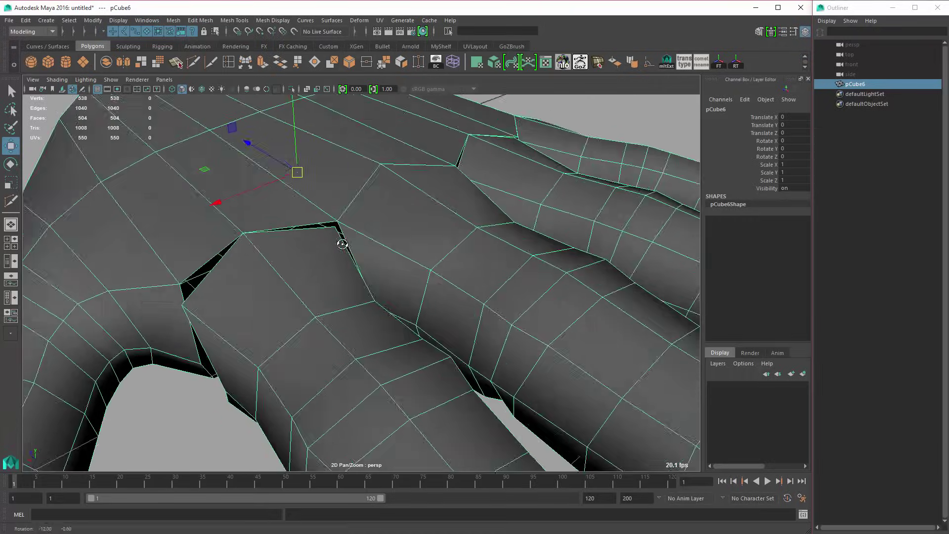
mouse_move(341, 244)
left_mouse_down("alt")
mouse_move(343, 224)
mouse_move(348, 249)
left_mouse_up("alt")
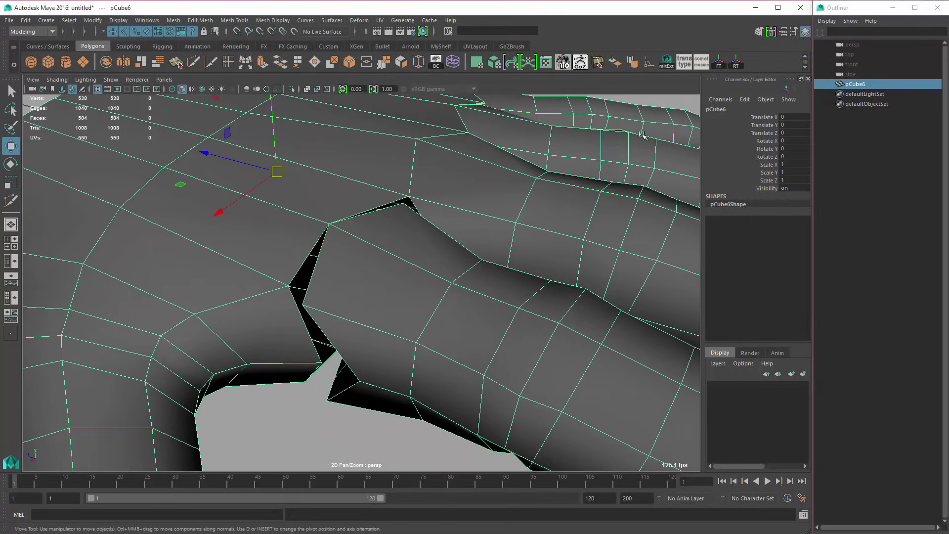
left_click(759, 31)
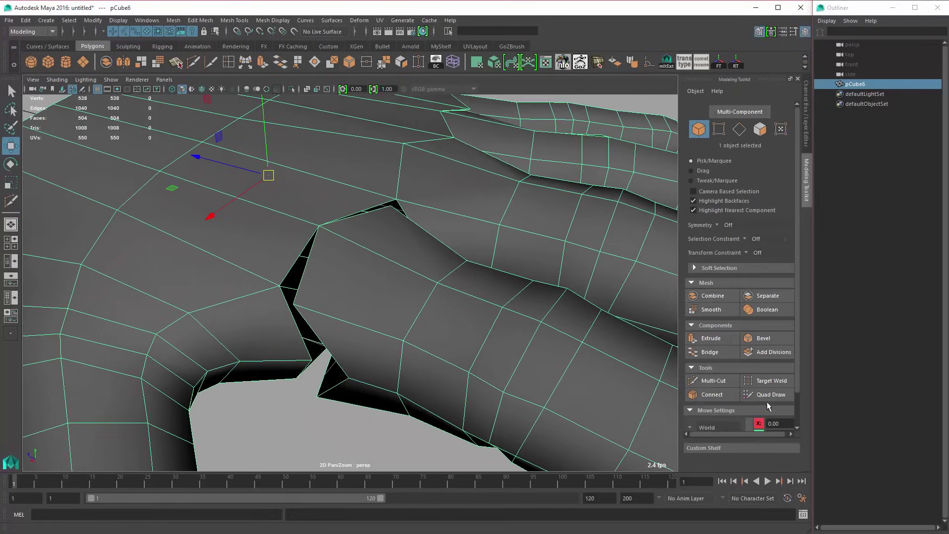
left_click(769, 381)
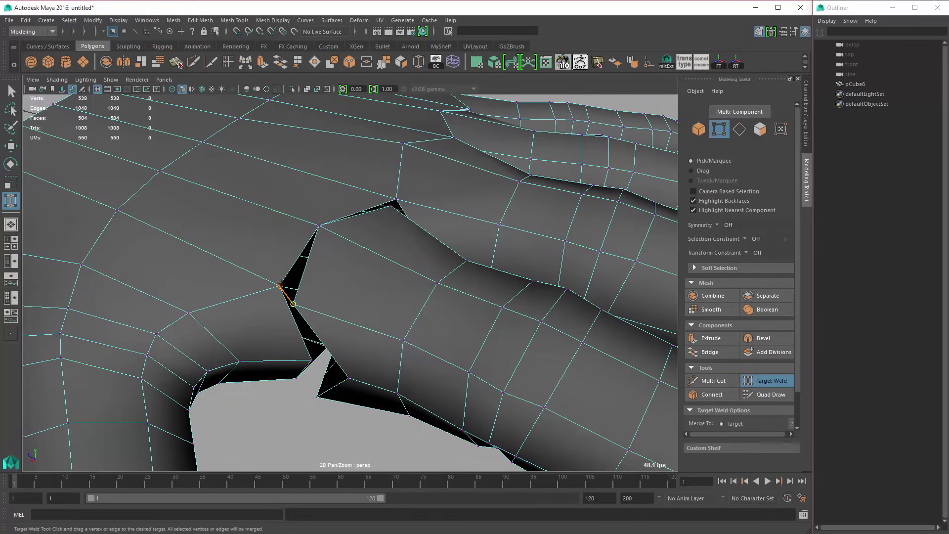
left_click_drag(294, 304, 294, 304)
Step: Weld further vertex pairs between the index finger's base and the palm along the thumb side and underside
left_click_drag(293, 303, 374, 290, "alt")
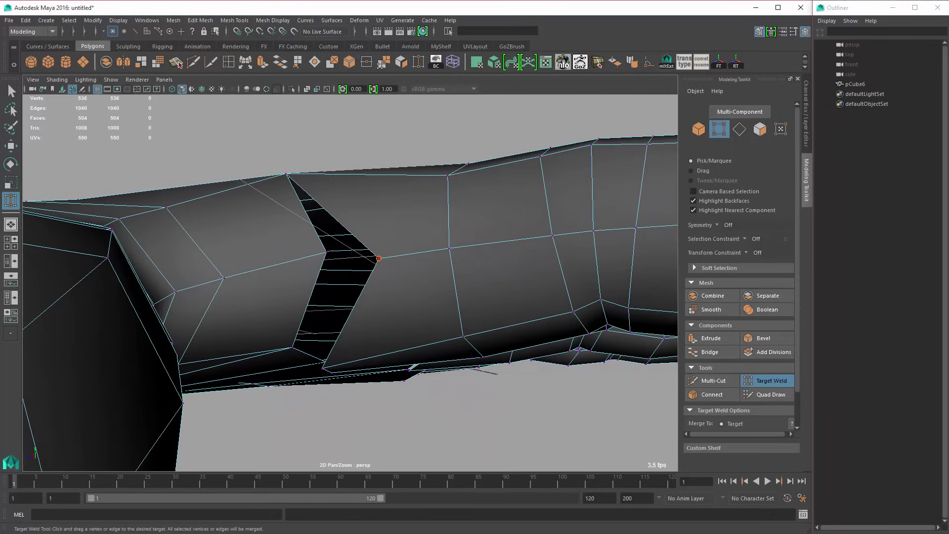
left_click_drag(379, 258, 308, 234)
left_click_drag(309, 234, 378, 258, "alt")
scroll(366, 254, "up", 5)
key("ctrl+z")
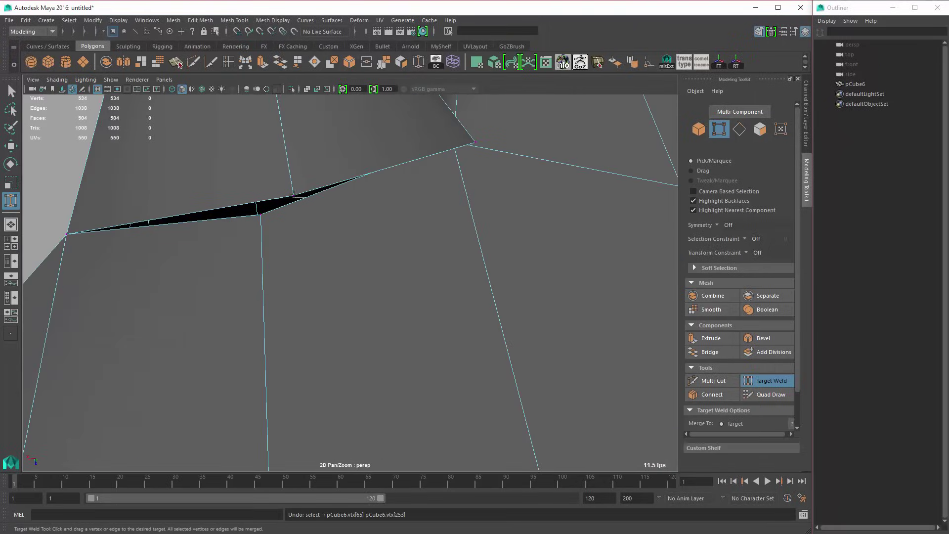
left_click_drag(293, 195, 295, 196)
left_click_drag(295, 198, 423, 247, "alt")
left_click_drag(434, 175, 434, 175)
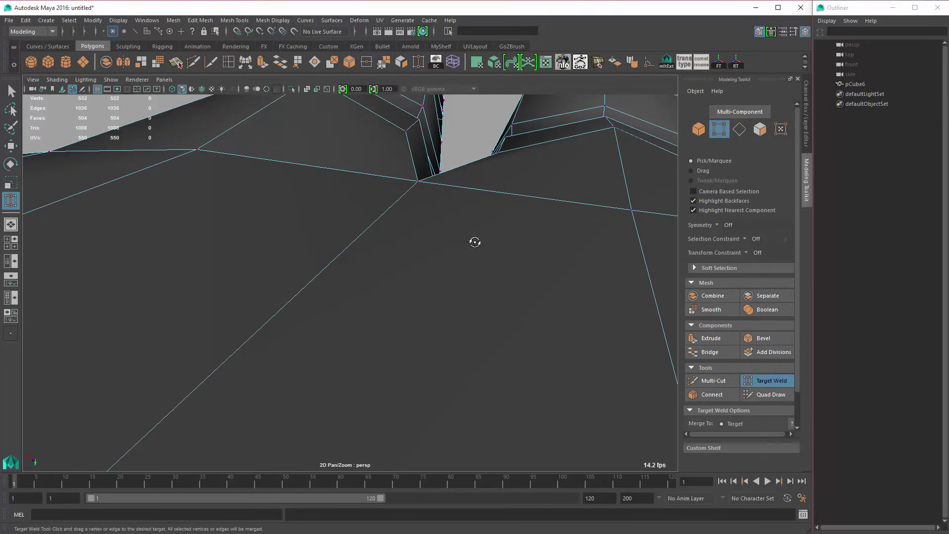
Step: Return to object selection and examine the finger bases of the hand with the smooth mesh preview, then restore the unsmoothed display
mouse_move(475, 243)
left_mouse_down("alt")
mouse_move(312, 212)
mouse_move(346, 203)
mouse_move(324, 199)
mouse_move(214, 218)
mouse_move(282, 221)
mouse_move(322, 208)
mouse_move(388, 265)
mouse_move(455, 291)
mouse_move(408, 285)
left_mouse_up("alt")
key("4")
mouse_move(409, 285)
left_mouse_down("alt")
mouse_move(460, 312)
mouse_move(430, 278)
mouse_move(435, 263)
mouse_move(461, 311)
mouse_move(343, 320)
mouse_move(357, 330)
left_mouse_up("alt")
key("5")
key("w")
right_click_drag(354, 189, 381, 179)
left_click(369, 67)
left_click(468, 130)
left_click(471, 203)
key("3")
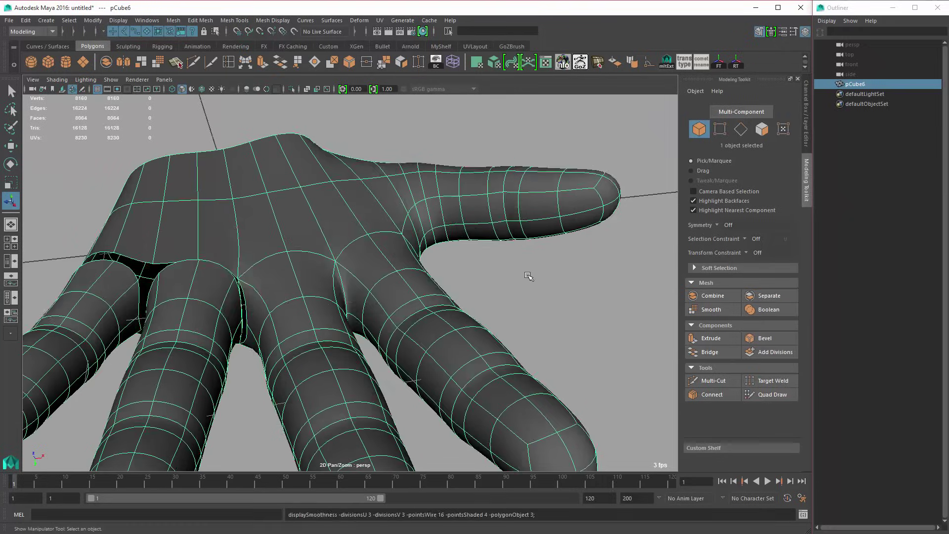
left_click(530, 275)
left_click_drag(530, 282, 477, 296, "alt")
left_click(480, 289)
key("1")
Step: Delete the rings of faces joining the ring and little fingers to the palm
scroll(394, 311, "up", 6)
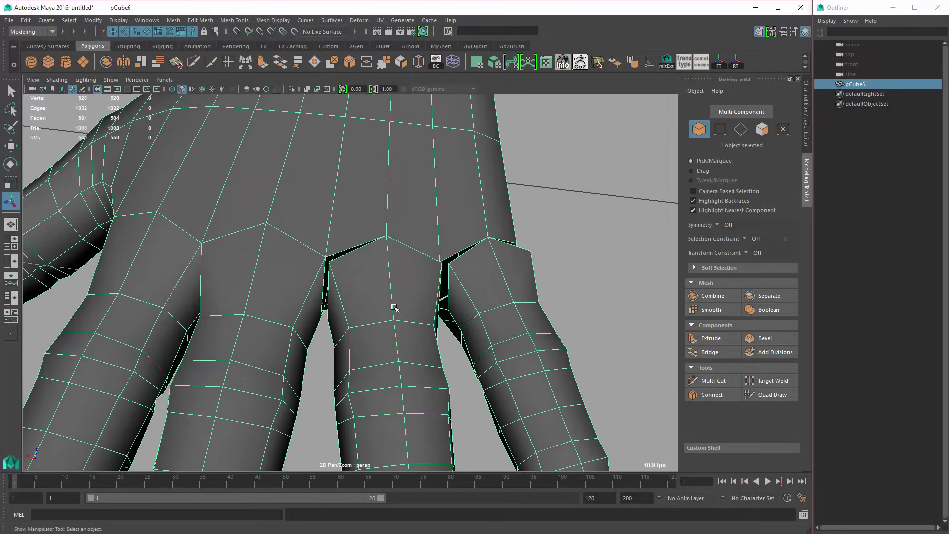
key("F11")
left_click(385, 343)
left_click_drag(384, 343, 364, 343, "alt")
left_click(365, 343)
double_click(410, 349, "shift")
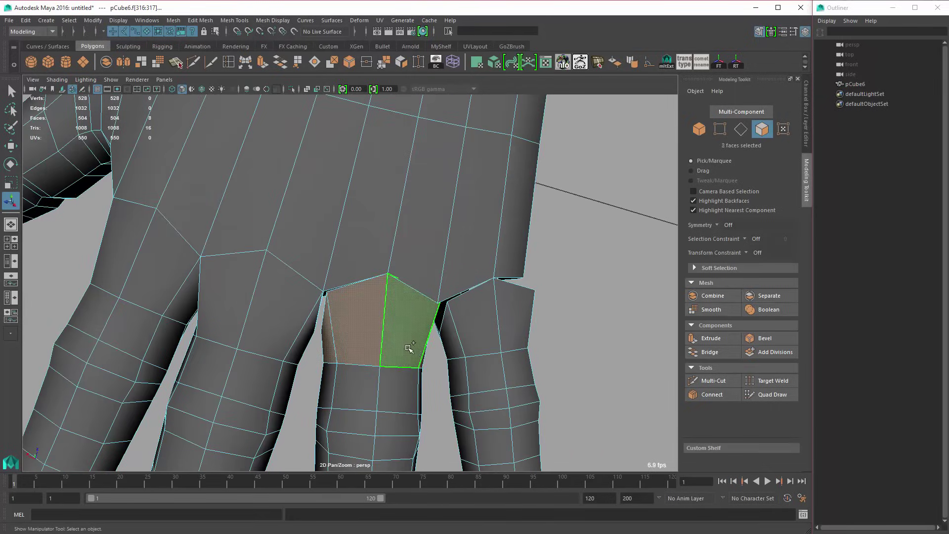
double_click(490, 332, "shift")
key("Delete")
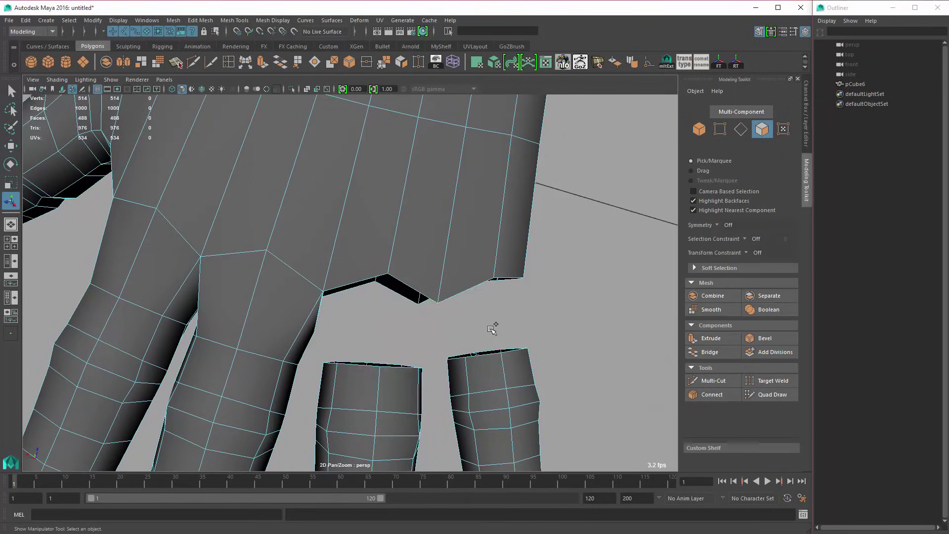
Step: Bridge the ring finger's open border edges to the matching palm edges with 0 divisions, leaving the side toward the little finger open
left_click_drag(482, 349, 443, 326, "alt")
right_click_drag(403, 277, 406, 245)
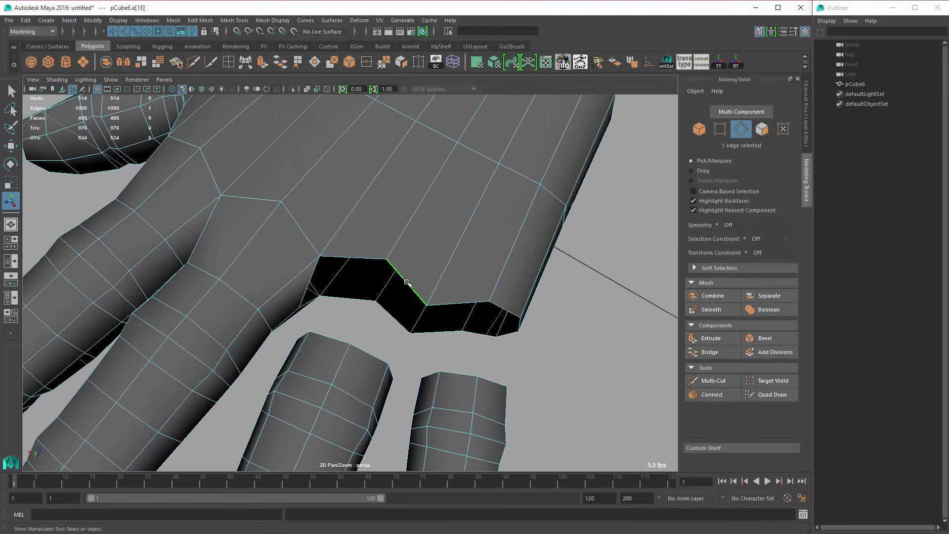
left_click(331, 339, "shift")
left_click_drag(331, 339, 449, 250, "alt")
left_click_drag(528, 395, 396, 333, "alt")
left_click_drag(336, 334, 371, 265, "alt")
left_click(389, 305, "ctrl")
left_click(388, 281, "ctrl")
scroll(363, 286, "up", 2)
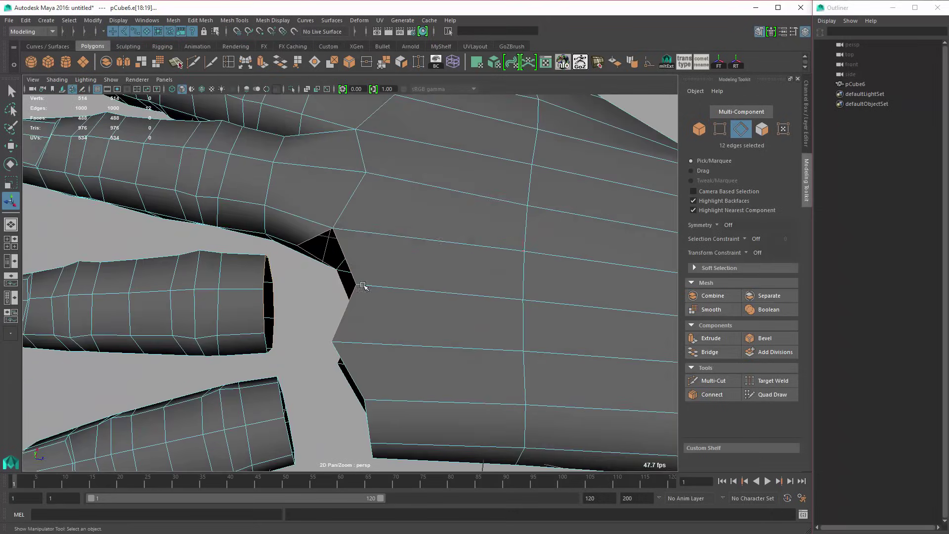
left_click_drag(333, 342, 368, 330, "alt")
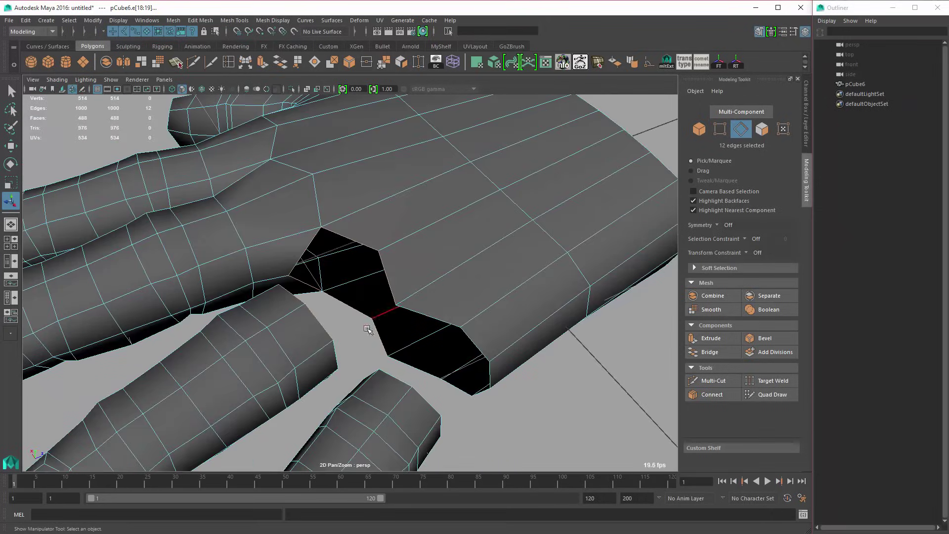
left_click(280, 63)
Step: Bridge the little finger's open border edges to the matching edges of the palm opening with 0 divisions
left_click_drag(376, 226, 392, 232, "alt")
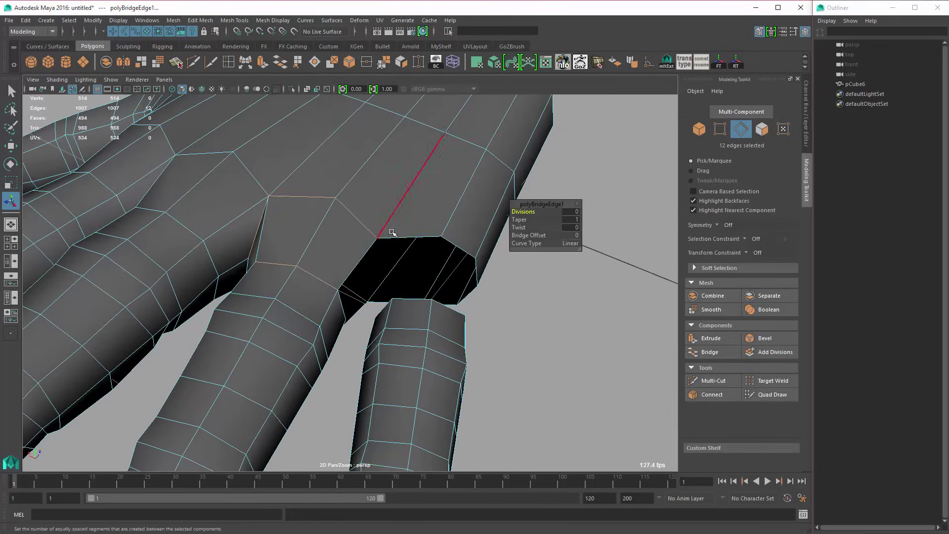
double_click(398, 236)
left_click_drag(398, 313, 404, 323, "alt")
left_click_drag(357, 348, 404, 249, "alt")
key("g")
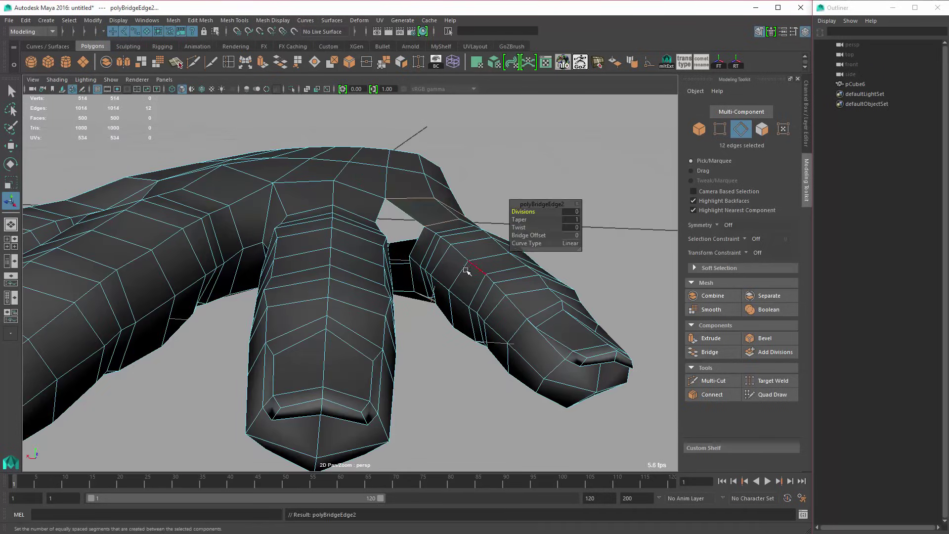
Step: Fill the open hole between the bases of the ring and little fingers with a face
left_click_drag(468, 269, 443, 317, "alt")
right_click_drag(416, 246, 415, 216)
left_click(403, 241)
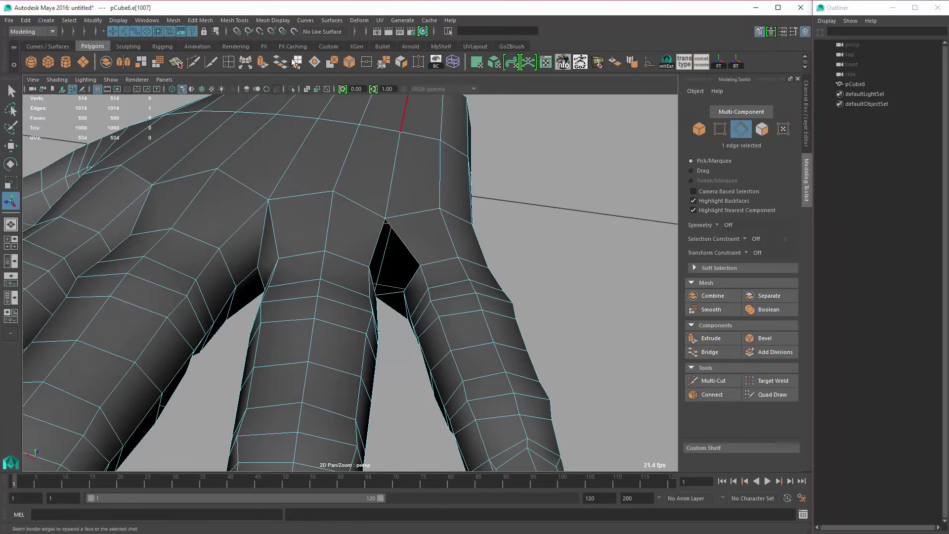
left_click(315, 62)
Step: Multi-Cut the face between the ring and little fingers lengthwise from back to palm and crosswise between the two fingers
left_click(196, 61)
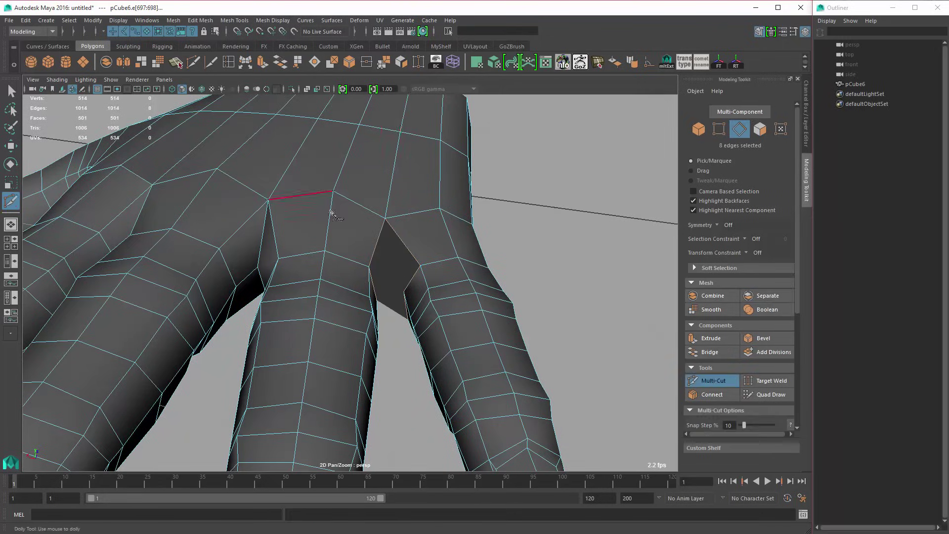
left_click_drag(331, 208, 296, 214, "alt")
left_click(343, 207)
left_click(394, 165)
left_click_drag(418, 262, 399, 153, "alt")
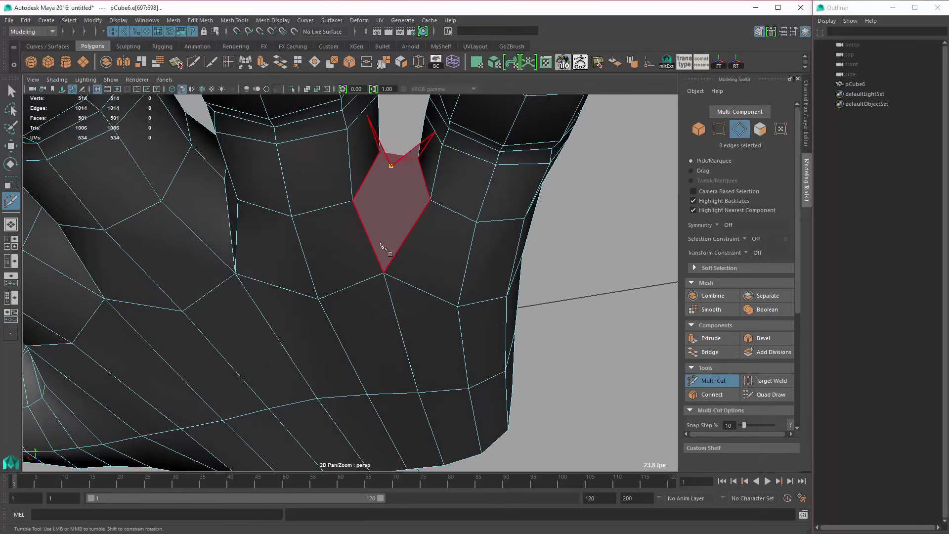
left_click(384, 271)
right_click(413, 306)
left_click(430, 200)
mouse_move(419, 236)
left_mouse_down("alt")
mouse_move(445, 247)
mouse_move(393, 247)
mouse_move(376, 233)
mouse_move(430, 243)
mouse_move(437, 230)
left_mouse_up("alt")
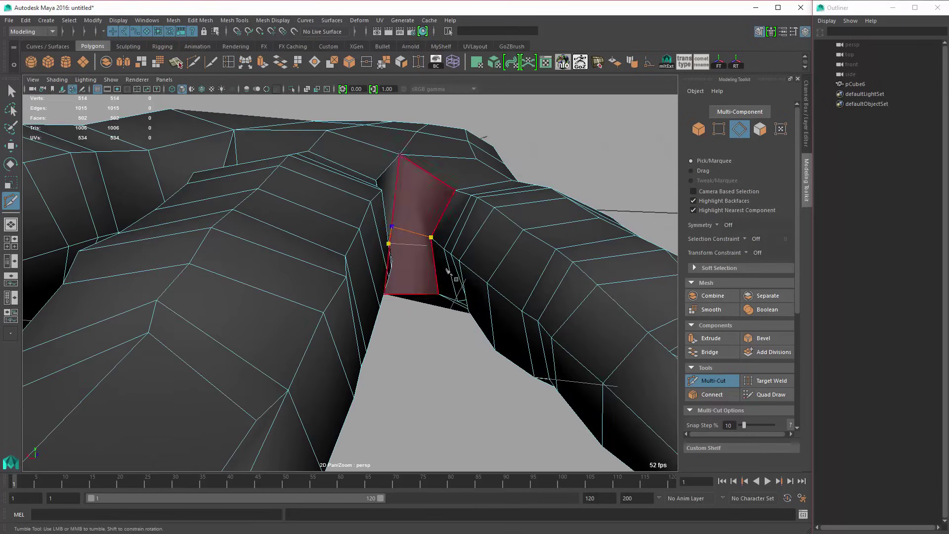
left_click_drag(447, 272, 399, 225, "alt")
Step: Move the centre vertex of the web between the ring and little fingers toward the fingertips in the top view
key("w")
right_click_drag(394, 209, 375, 210)
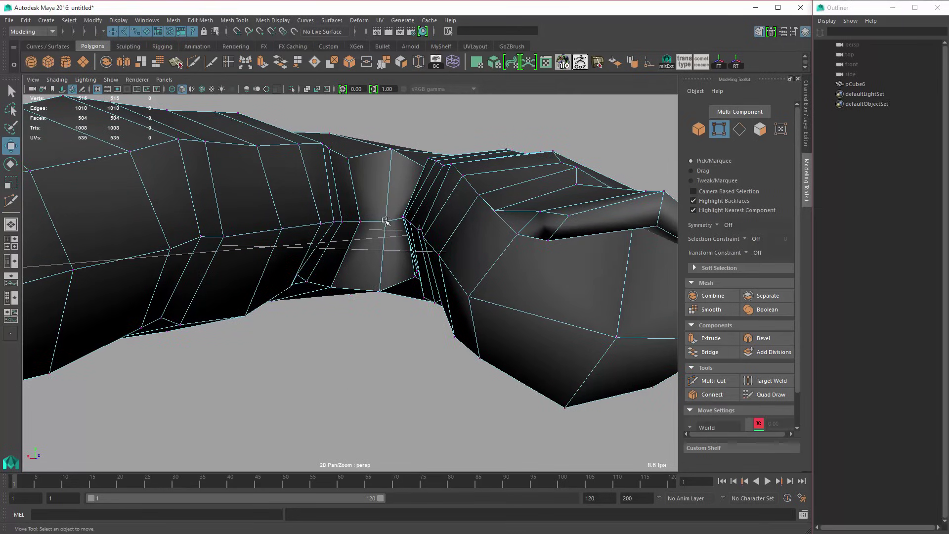
left_click(385, 220)
key("space")
key("space")
middle_click_drag(316, 214, 303, 182, "alt")
right_click_drag(303, 182, 463, 330, "alt")
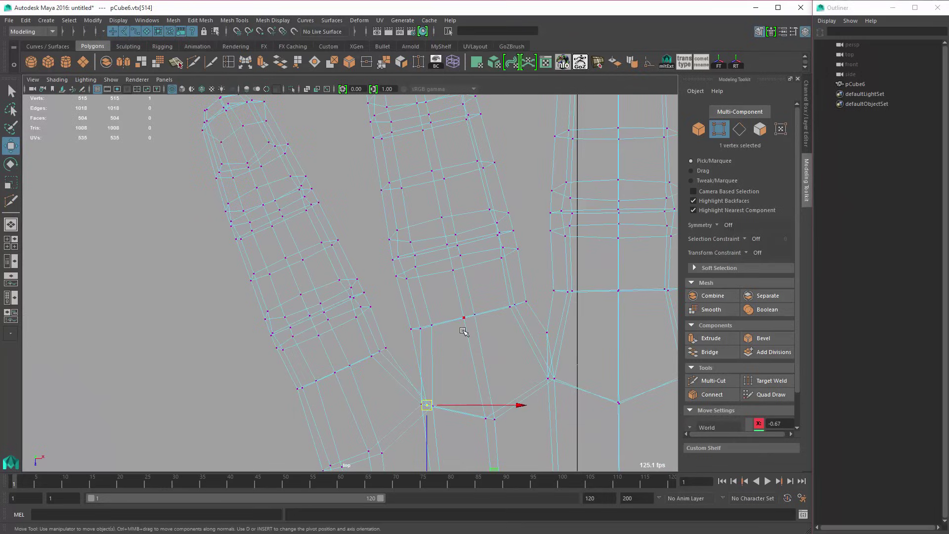
middle_click_drag(463, 331, 451, 296)
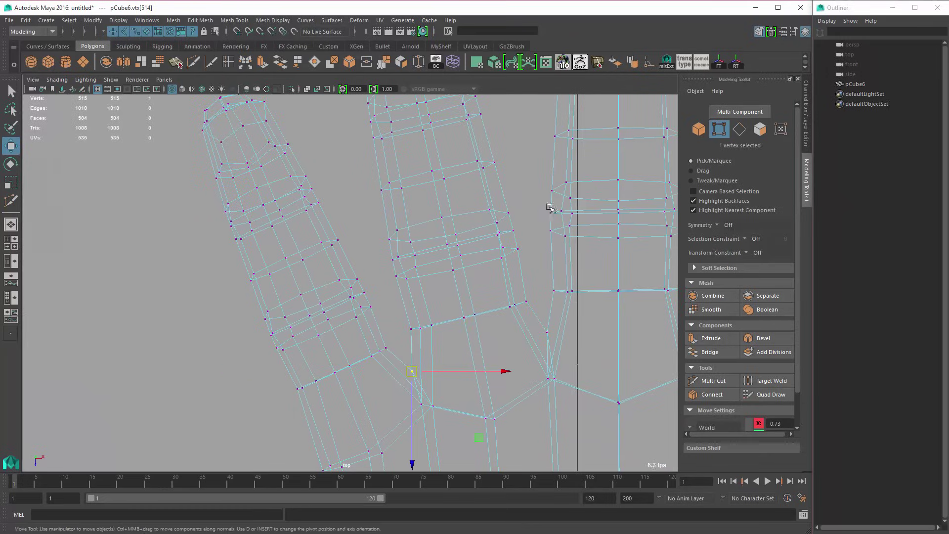
key("space")
key("space")
Step: Examine the whole hand from several sides in the smooth mesh preview, then restore the unsmoothed display
mouse_move(500, 275)
left_mouse_down("alt")
mouse_move(422, 320)
mouse_move(289, 248)
left_mouse_up("alt")
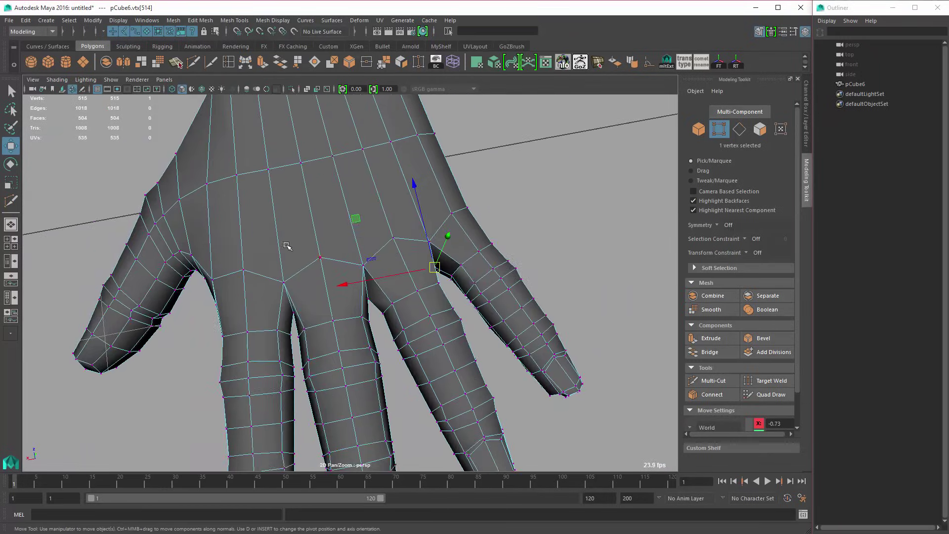
right_click_drag(288, 247, 320, 231)
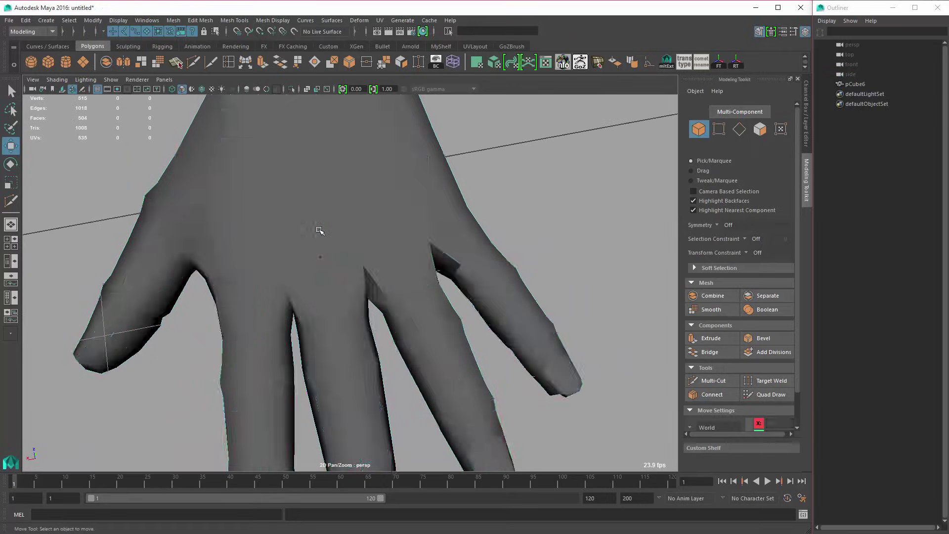
left_click(632, 64)
left_click(556, 223)
right_click_drag(524, 282, 326, 287, "alt")
left_click_drag(326, 287, 435, 257, "alt")
left_click(396, 250)
key("3")
left_click(551, 309)
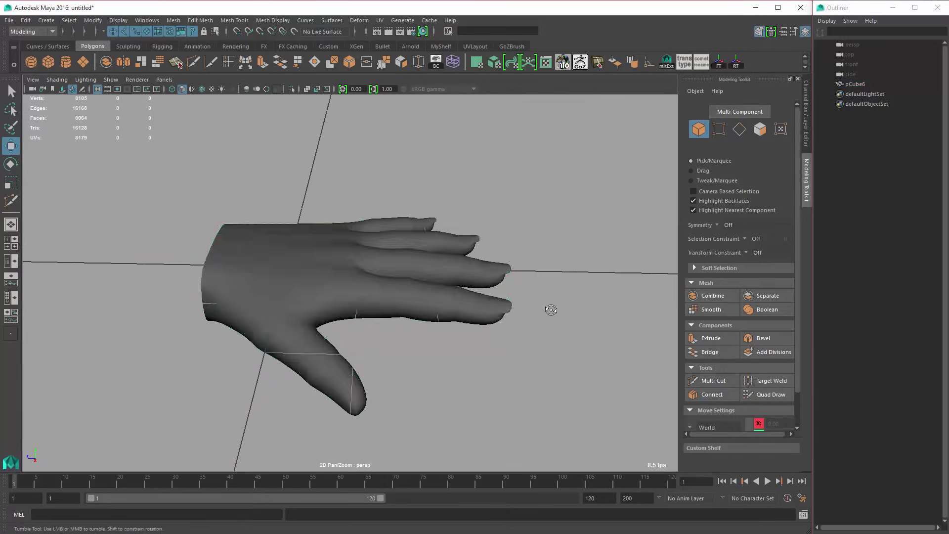
left_click_drag(551, 309, 388, 237, "alt")
left_click(451, 253)
scroll(450, 252, "up", 5)
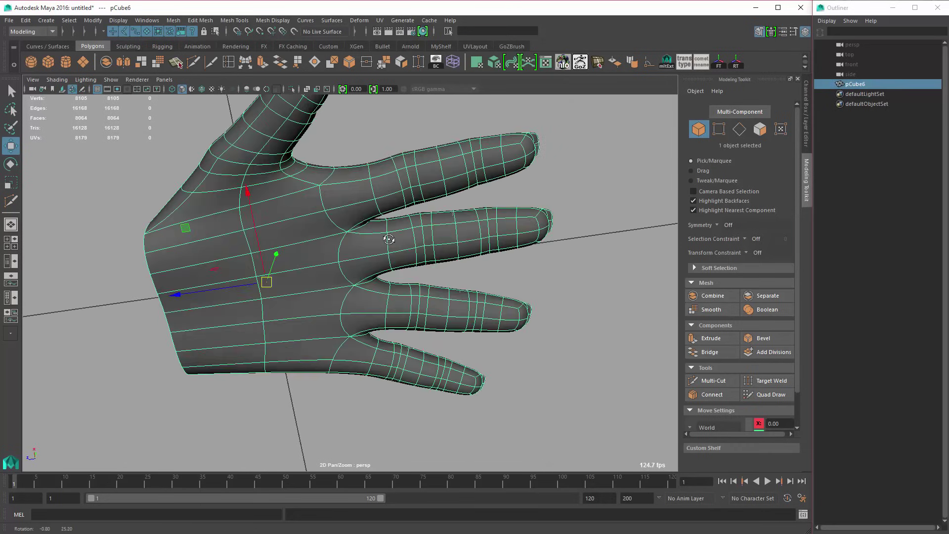
key("1")
Step: Select the two web edges between the middle and ring fingers and check their position in the top view
scroll(388, 237, "down", 3)
left_click_drag(388, 198, 391, 298, "alt")
scroll(316, 269, "up", 3)
scroll(391, 298, "up", 3)
right_click_drag(351, 273, 351, 246)
double_click(359, 270)
left_click_drag(366, 317, 361, 277, "alt")
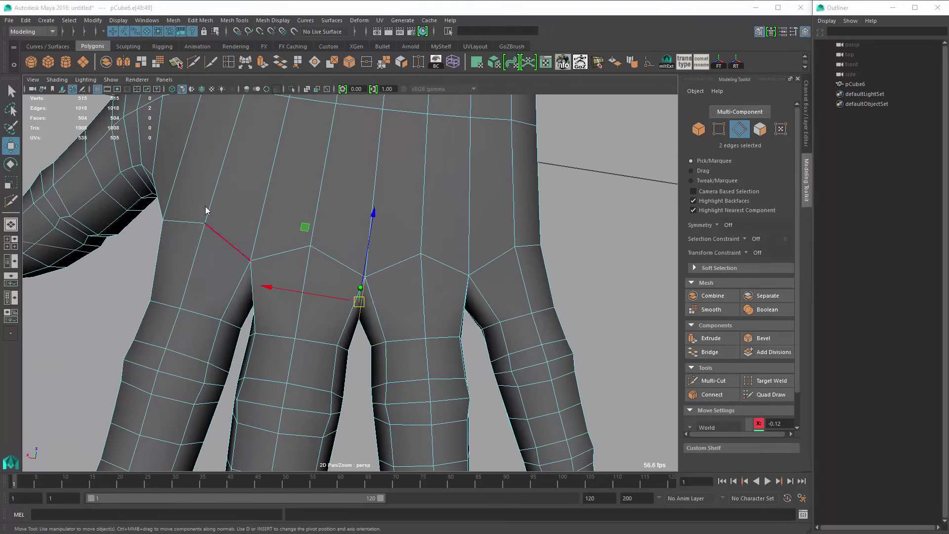
key("space")
key("space")
right_click_drag(297, 239, 354, 281, "alt")
middle_click_drag(355, 282, 288, 236, "alt")
right_click_drag(288, 235, 352, 291, "alt")
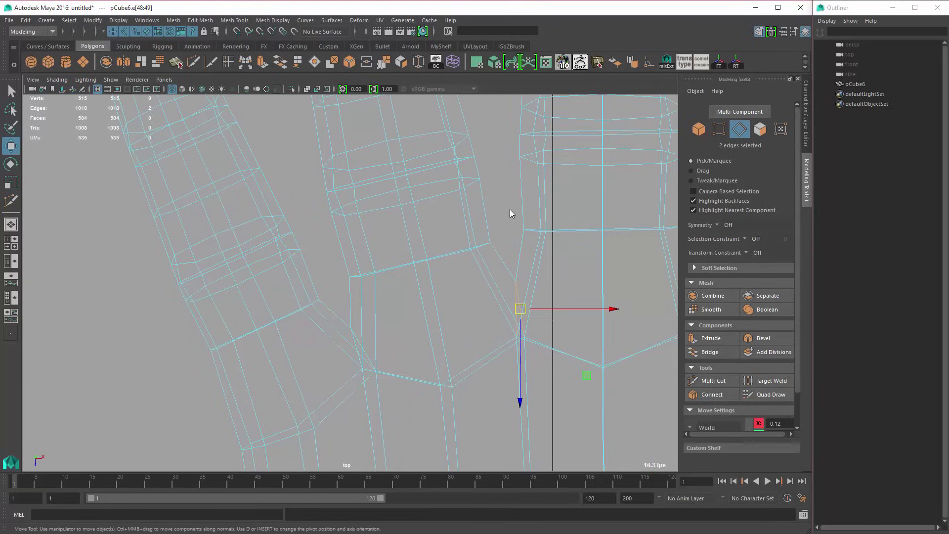
key("space")
key("space")
Step: Delete the zigzag row of edges running across the finger bases on both the back and the palm of the hand
left_click_drag(455, 291, 450, 282, "alt")
right_click_drag(269, 266, 273, 240)
key("q")
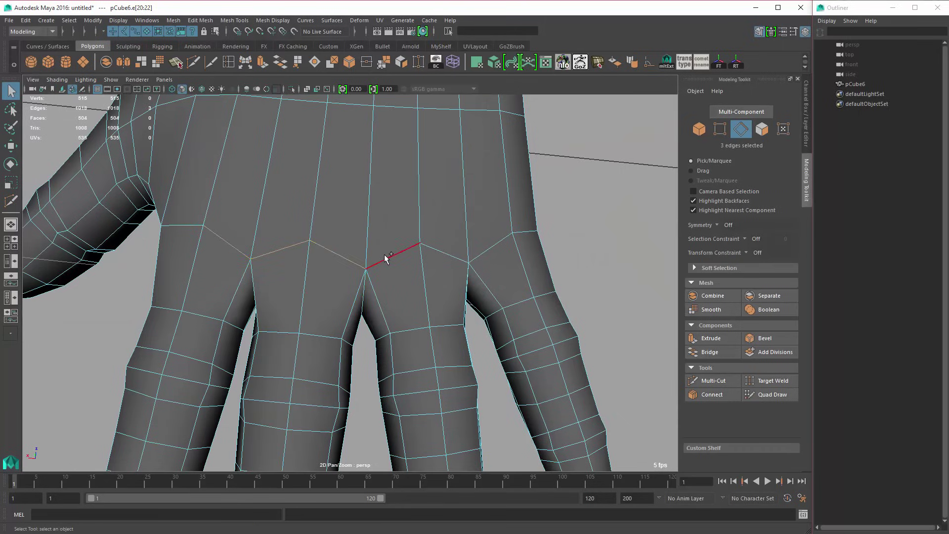
left_click(483, 248, "shift")
left_click_drag(484, 248, 475, 266, "alt")
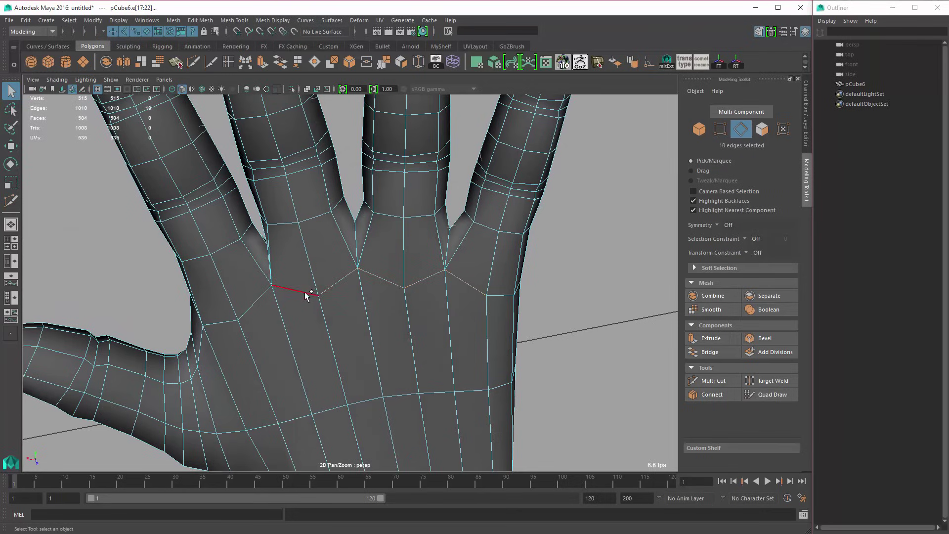
key("Delete")
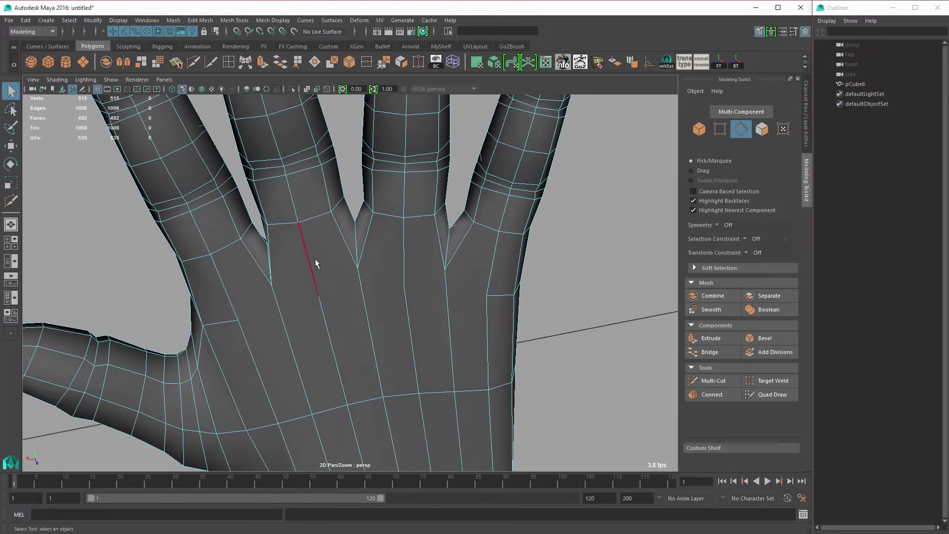
right_click_drag(323, 296, 314, 297)
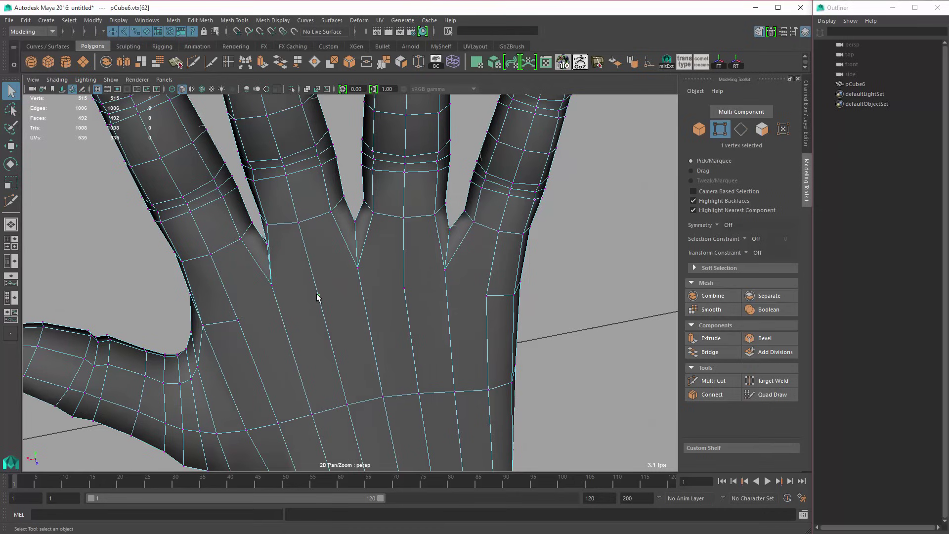
left_click_drag(332, 272, 254, 151, "alt")
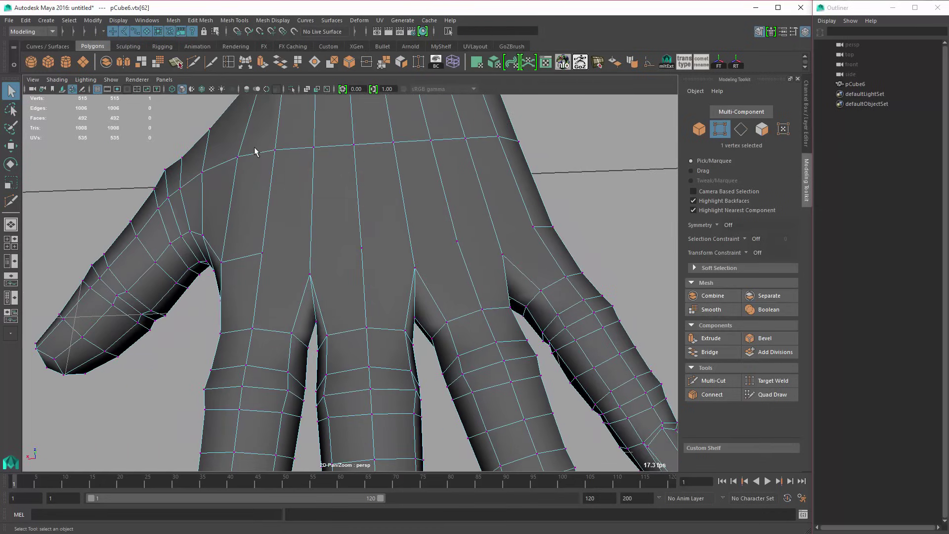
Step: Set Insert Edge Loop to relative distance with edge flow enabled, and insert a loop across the web between the ring and little fingers
double_click(226, 63)
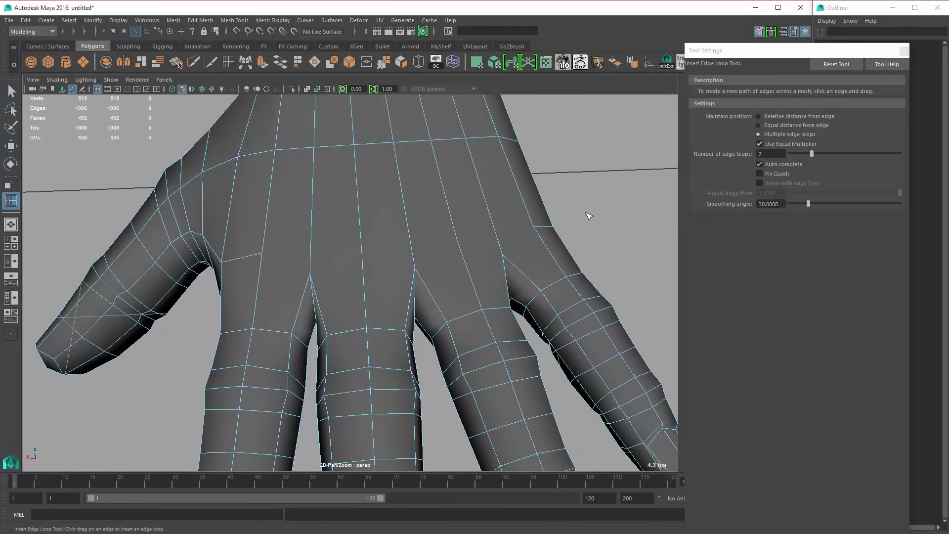
left_click(775, 118)
left_click(760, 183)
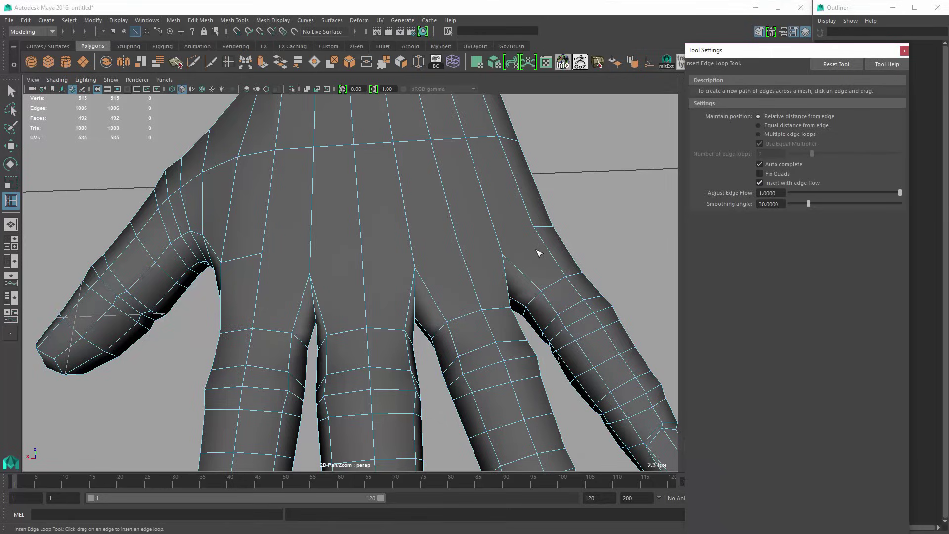
left_click_drag(489, 257, 462, 246, "alt")
scroll(424, 282, "up", 4)
left_click_drag(424, 282, 449, 326, "alt")
scroll(435, 267, "up", 3)
key("space")
key("space")
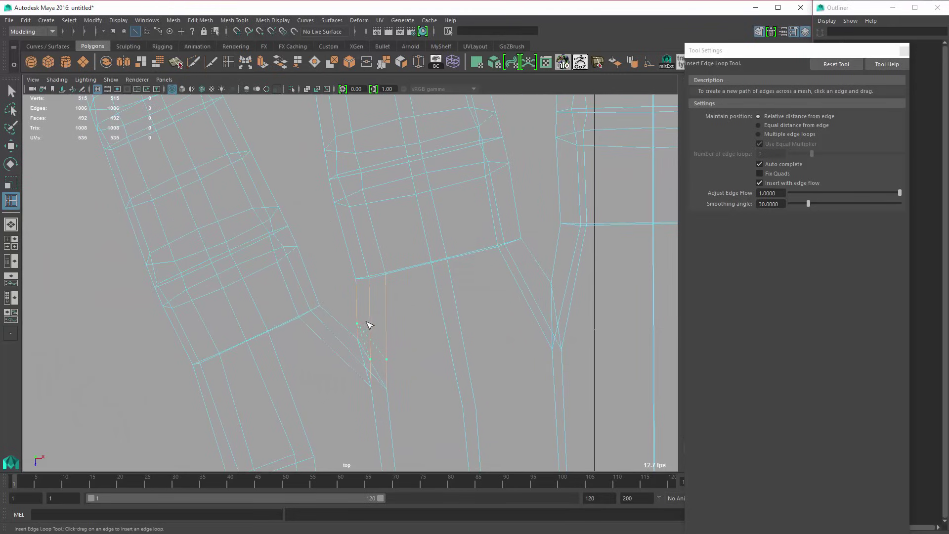
left_click_drag(369, 325, 367, 327)
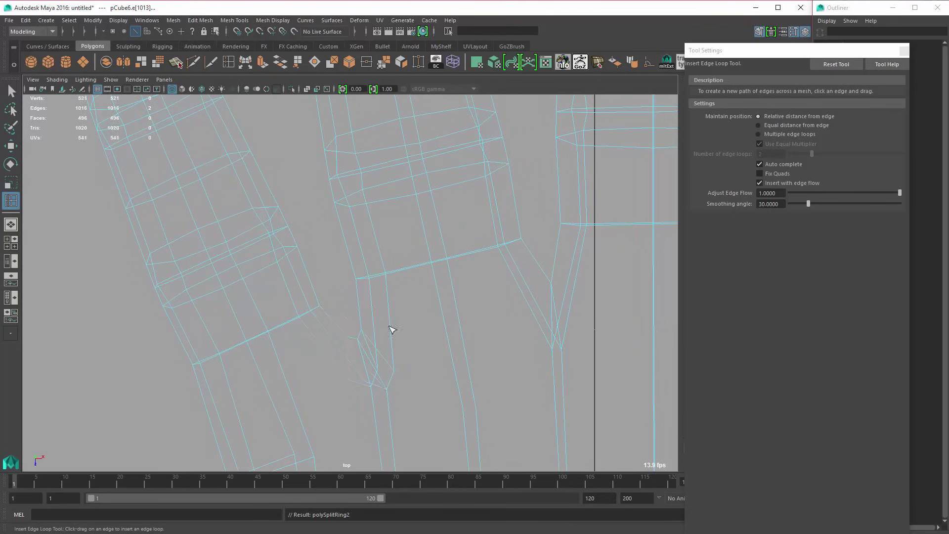
Step: Insert edge loops across the webs between the middle and ring fingers and between the index and middle fingers
left_click(558, 268)
middle_click_drag(562, 265, 349, 281, "alt")
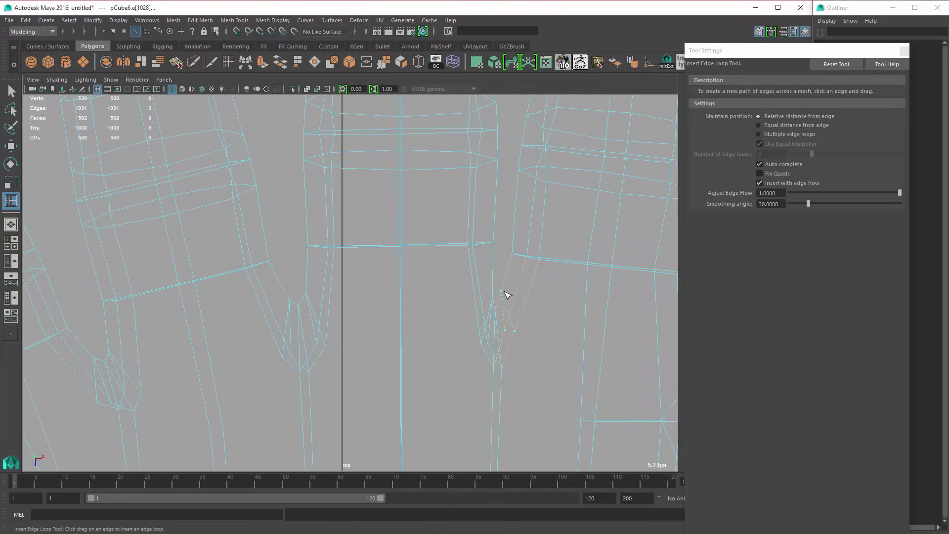
right_click_drag(574, 332, 490, 308, "alt")
key("space")
key("space")
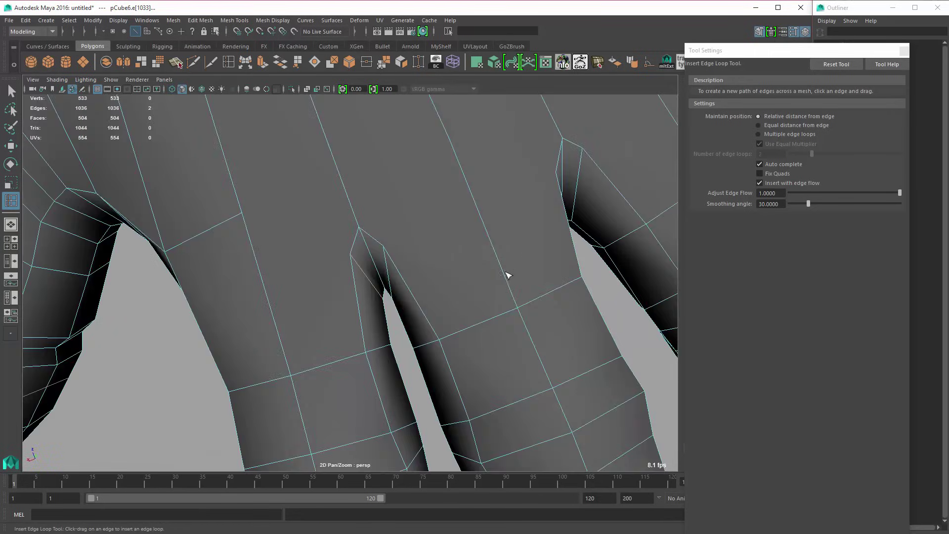
Step: Multi-Cut edges on the back of the hand from the index base's centre to its web and across the middle finger's base between both webs
mouse_move(507, 273)
right_mouse_down("alt")
mouse_move(419, 256)
mouse_move(348, 221)
right_mouse_up("alt")
middle_click_drag(347, 221, 352, 287, "alt")
left_click(192, 64)
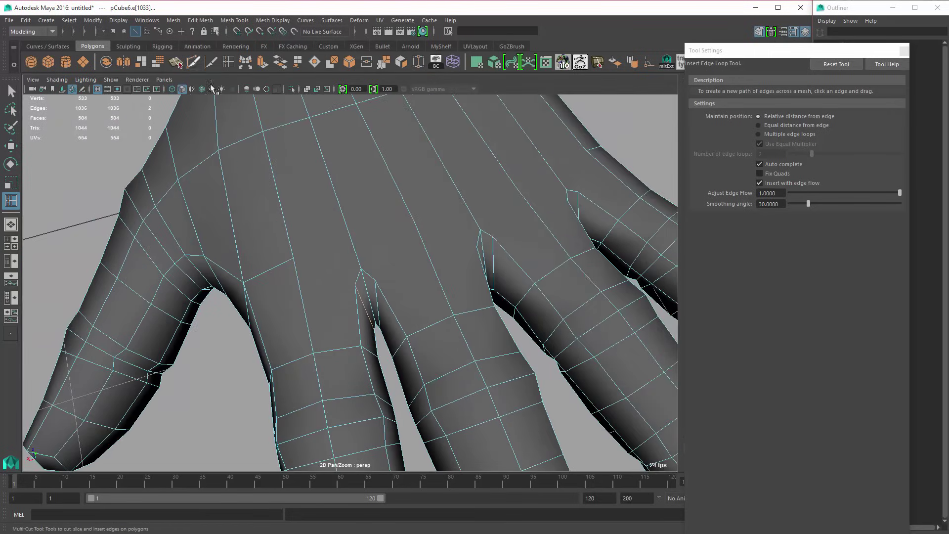
left_click(294, 259)
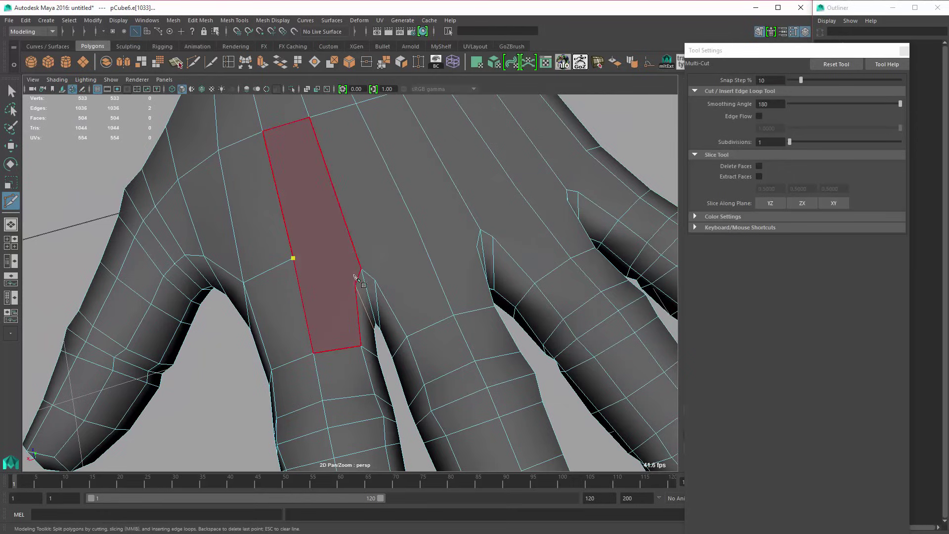
left_click(355, 278)
right_click(377, 274)
left_click_drag(409, 308, 424, 296, "alt")
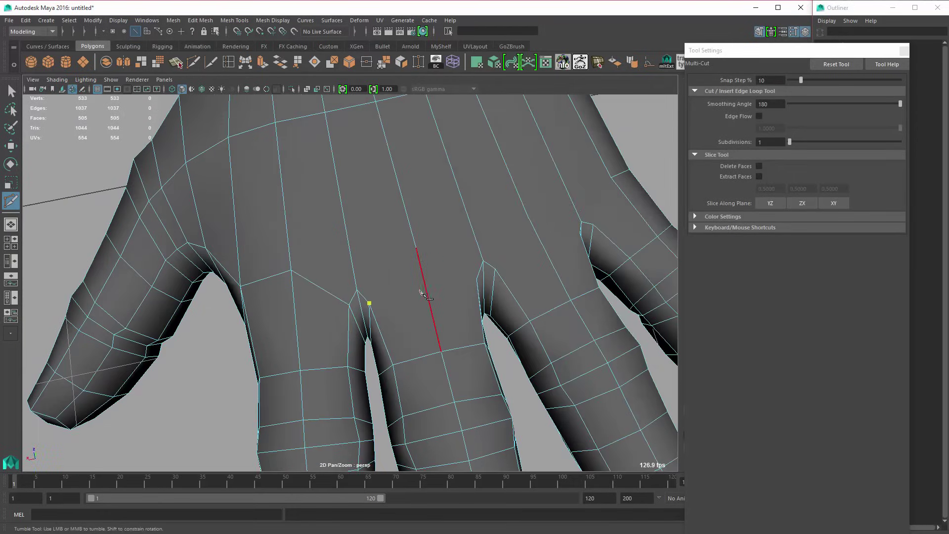
left_click(417, 250)
left_click(483, 261)
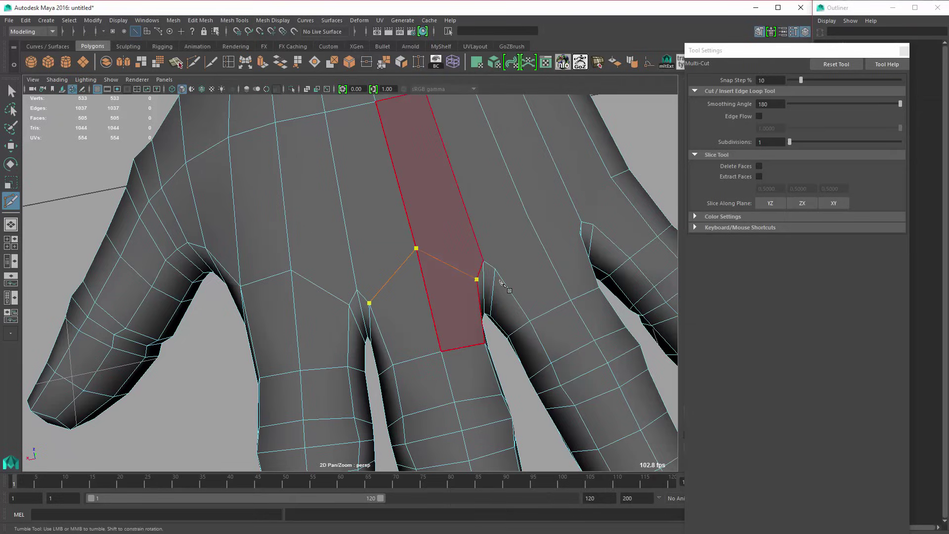
right_click(492, 265)
Step: Multi-Cut edges across the ring finger's base and from the ring-little web to the little finger's base on the back of the hand
left_click(489, 269)
left_click(549, 238)
left_click_drag(551, 240, 488, 307, "alt")
left_click(456, 296)
right_click(525, 300)
left_click(479, 307)
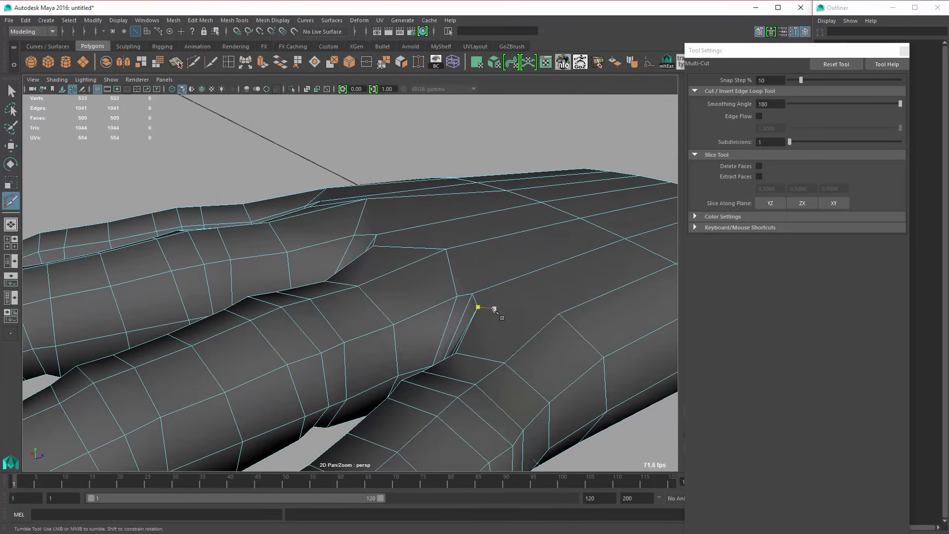
left_click(477, 306)
left_click(560, 314)
right_click(591, 312)
Step: On the palm side, Multi-Cut an edge from the index-middle web to the index base and V-shaped edges across the middle finger's base
left_click_drag(460, 346, 421, 250, "alt")
left_click(401, 263)
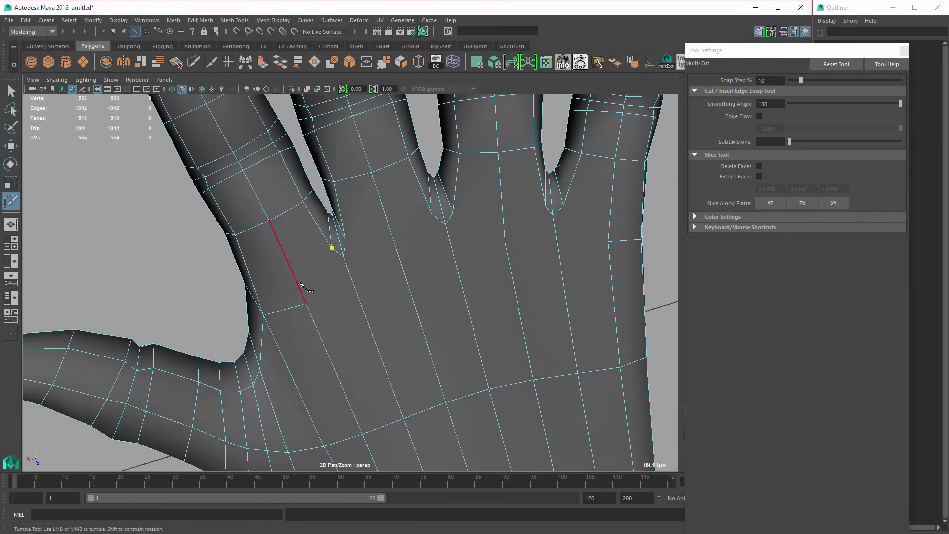
left_click(305, 304)
right_click(360, 262)
left_click(345, 241)
left_click(345, 241)
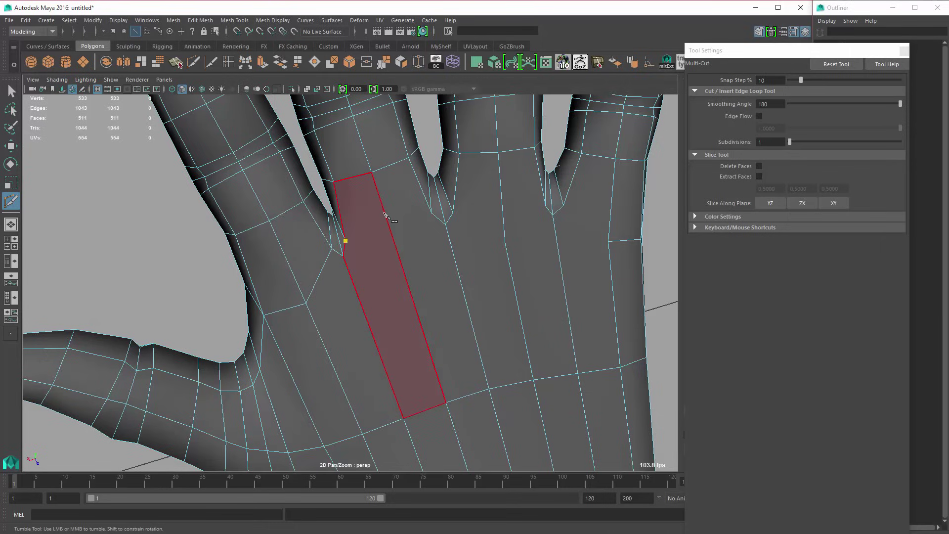
left_click(401, 263)
left_click(431, 213)
right_click(461, 203)
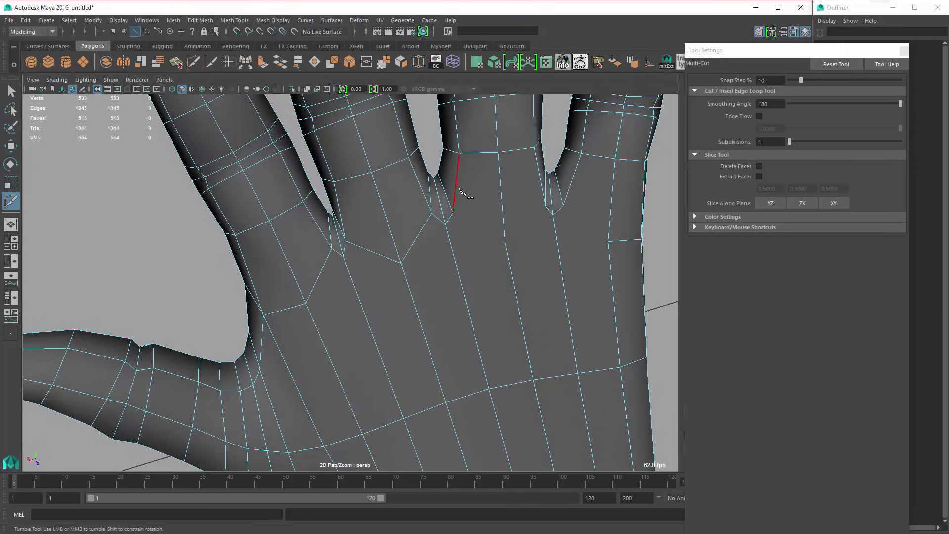
Step: On the palm side, Multi-Cut V-shaped edges across the ring finger's base and one edge from the ring-little web to the little finger's base
left_click(453, 212)
left_click(506, 244)
right_click(557, 279)
left_click(564, 206)
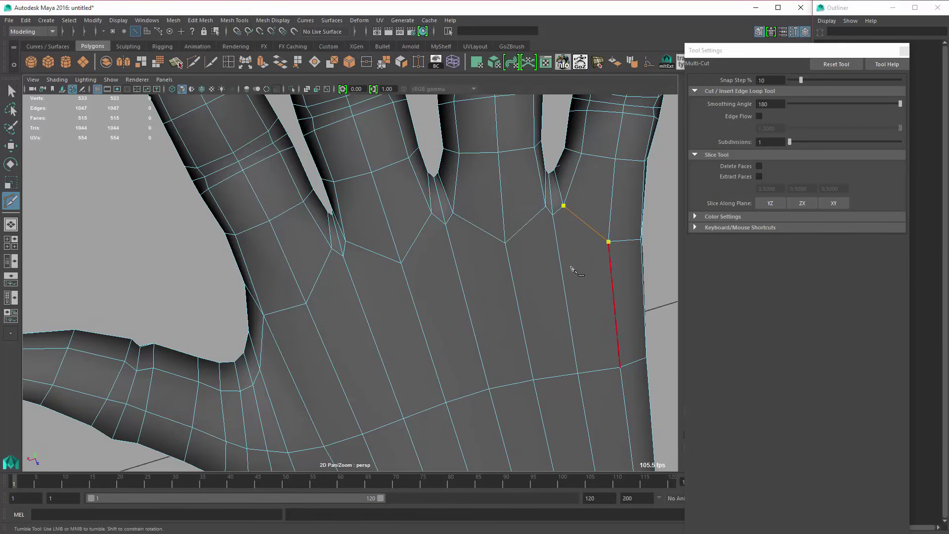
right_click(573, 268)
Step: Cut a continuous row of edges across the palm below the webs, linking the base centres of all four fingers
left_click(506, 244)
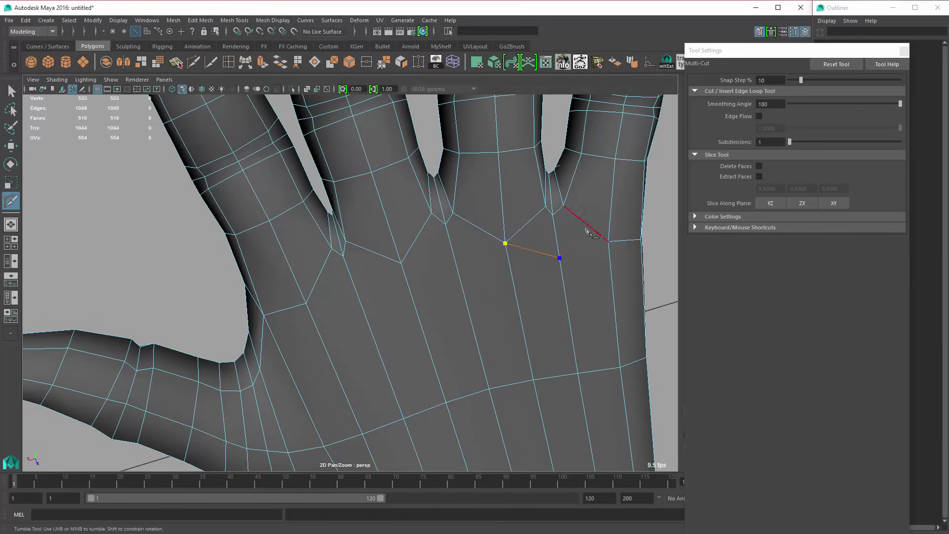
left_click(504, 243)
left_click(401, 263)
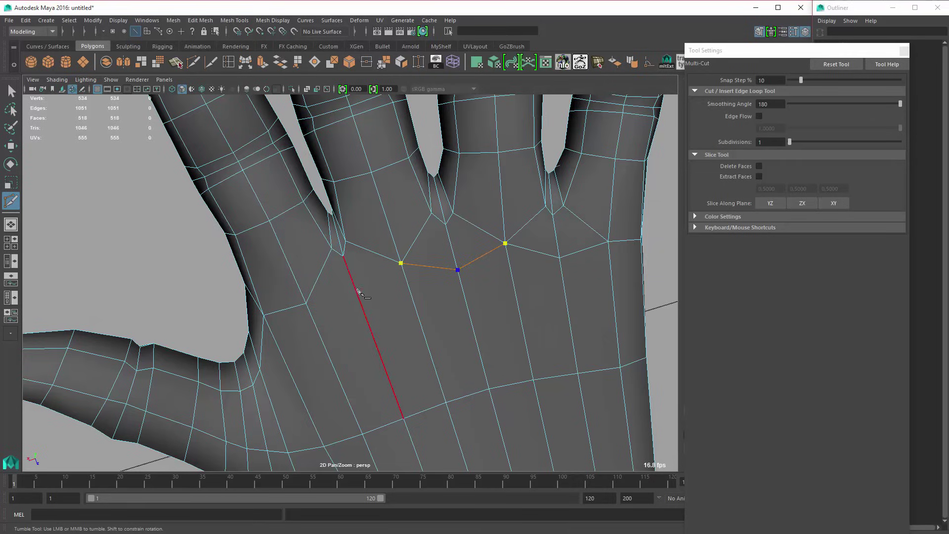
left_click(307, 302)
right_click(406, 232)
Step: Cut a matching row of edges across the back of the hand behind the webs, from the index base to the little finger's base
left_click_drag(421, 218, 489, 284, "alt")
right_click_drag(490, 284, 420, 279, "alt")
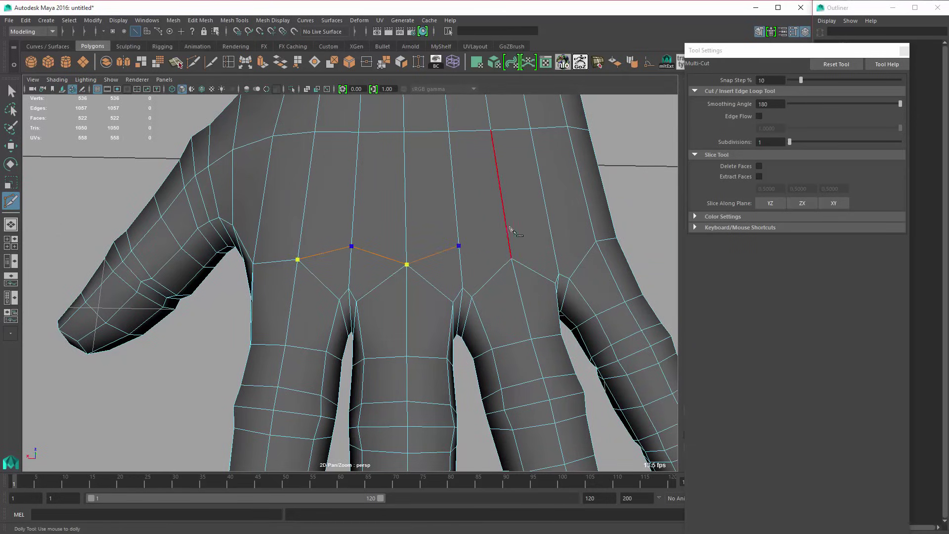
left_click(511, 258)
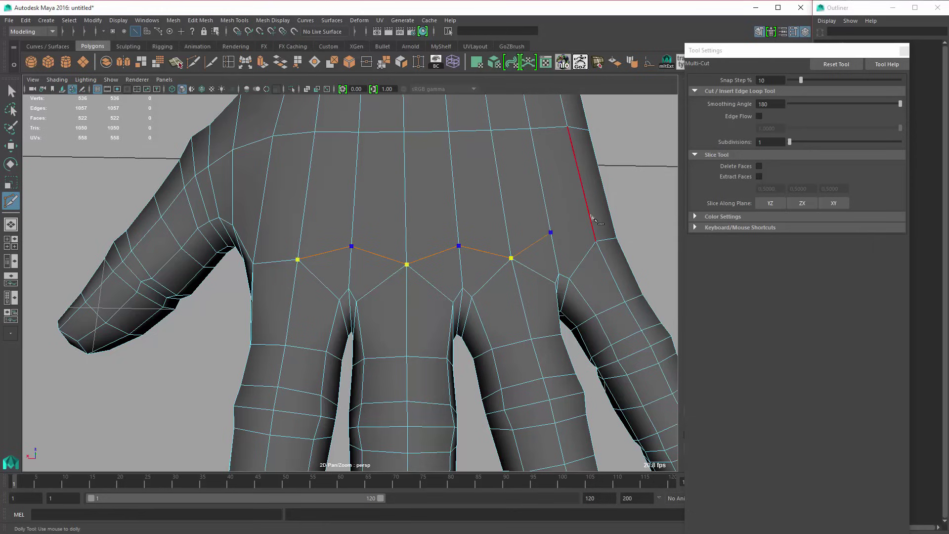
left_click(596, 240)
key("w")
Step: Select face loops running along the fingers and around the webs to check the flow at the finger bases
right_click_drag(565, 286, 462, 312, "alt")
middle_click_drag(462, 311, 491, 258, "alt")
key("q")
right_click_drag(400, 238, 400, 266)
left_click_drag(400, 300, 418, 278, "alt")
left_click(402, 275)
double_click(385, 253, "shift")
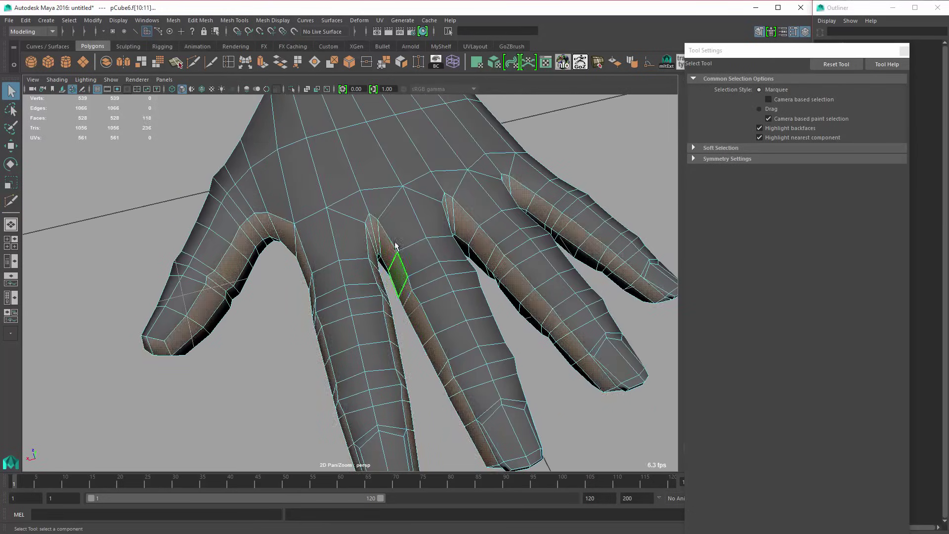
double_click(391, 215)
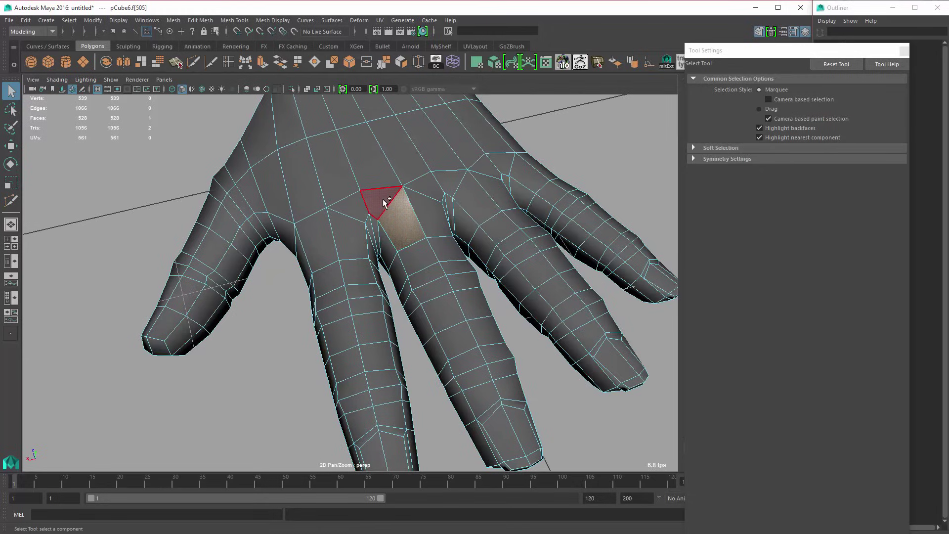
left_click(433, 223)
double_click(428, 194, "shift")
left_click_drag(499, 218, 457, 233, "alt")
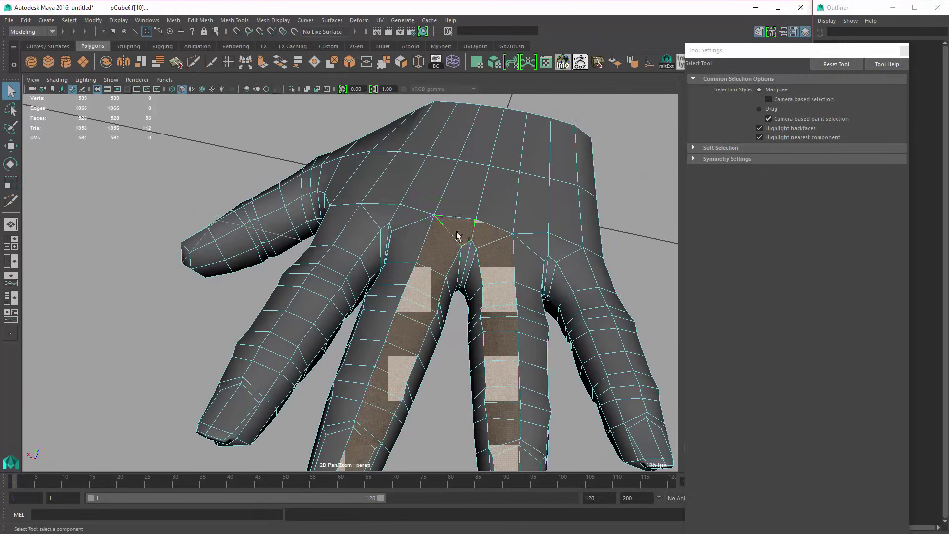
Step: Preview the smoothed hand and examine the rebuilt finger bases from several angles
key("3")
right_click_drag(458, 221, 509, 206)
left_click_drag(509, 206, 352, 263, "alt")
left_click(354, 312)
key("1")
left_click_drag(354, 313, 344, 322, "alt")
Step: Select the four knuckle vertices on the back of the hand and raise them slightly above the surface
right_click_drag(276, 281, 233, 294)
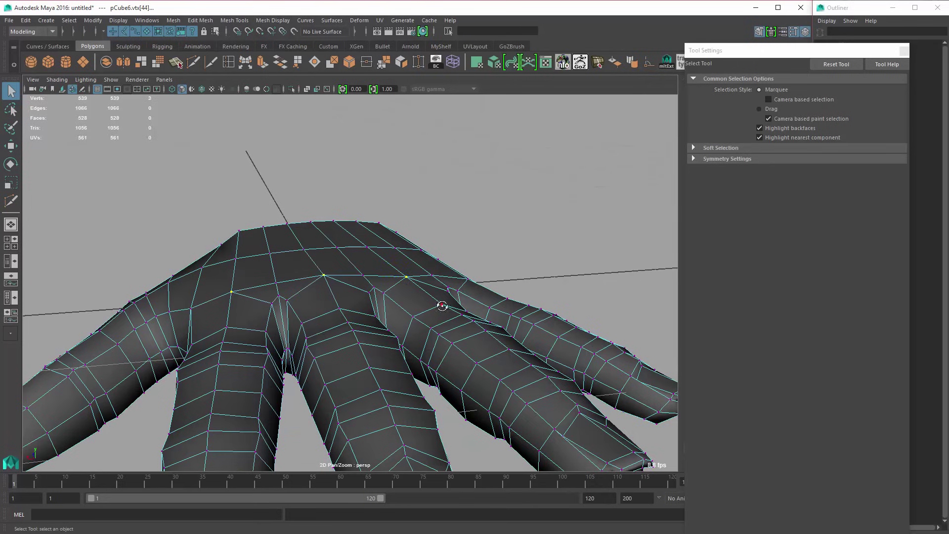
left_click_drag(442, 307, 456, 292, "alt")
left_click(454, 288, "shift")
key("w")
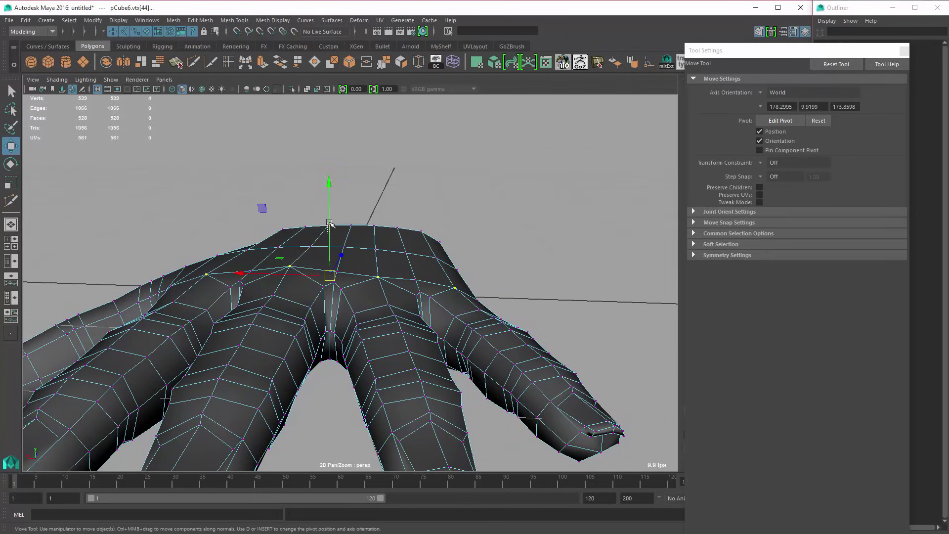
left_click_drag(331, 225, 314, 259)
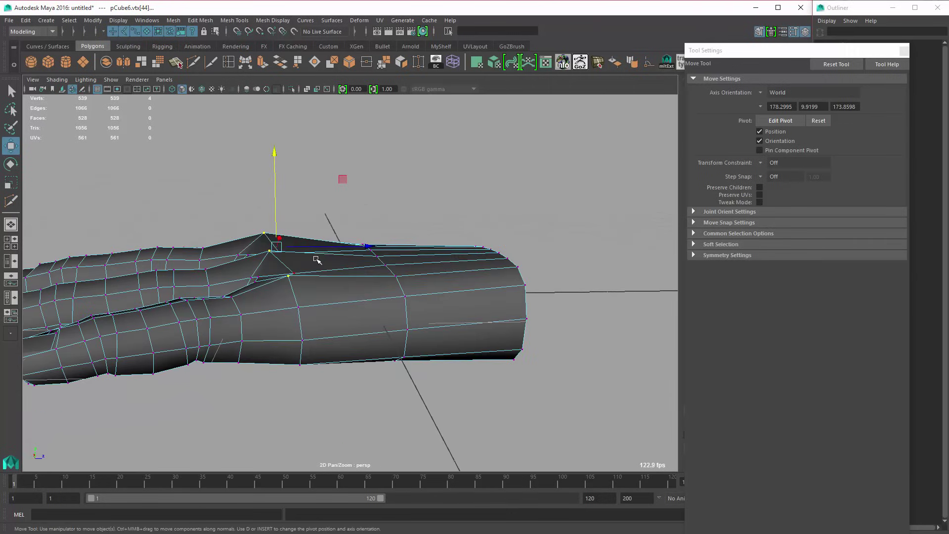
Step: Inspect the raised knuckles and the palm in smooth preview, and return to the unsmoothed mesh
key("3")
left_click_drag(332, 297, 388, 291, "alt")
right_click_drag(351, 279, 395, 264)
left_click_drag(444, 298, 425, 295, "alt")
scroll(405, 336, "up", 3)
left_click(403, 335)
key("1")
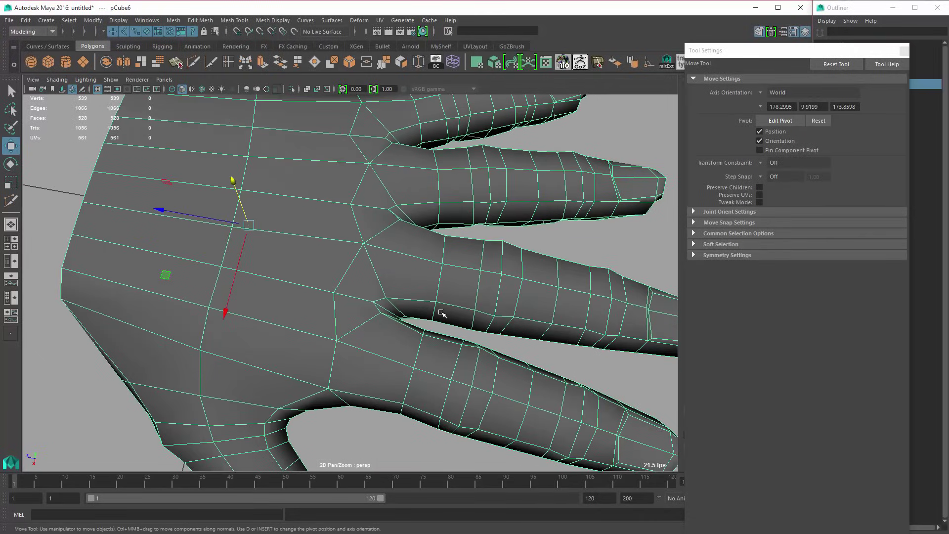
Step: Scale the pairs of palm-side web edges between the four fingers slightly wider
left_click_drag(461, 342, 366, 274, "alt")
scroll(364, 273, "up", 3)
key("q")
right_click_drag(342, 270, 345, 246)
left_click(342, 266)
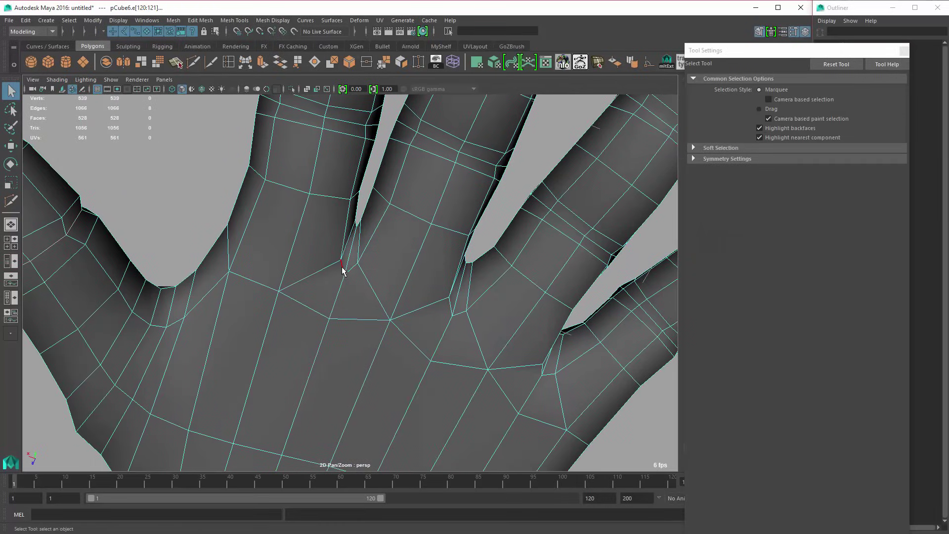
left_click(353, 269, "shift")
left_click_drag(354, 269, 362, 260, "alt")
key("r")
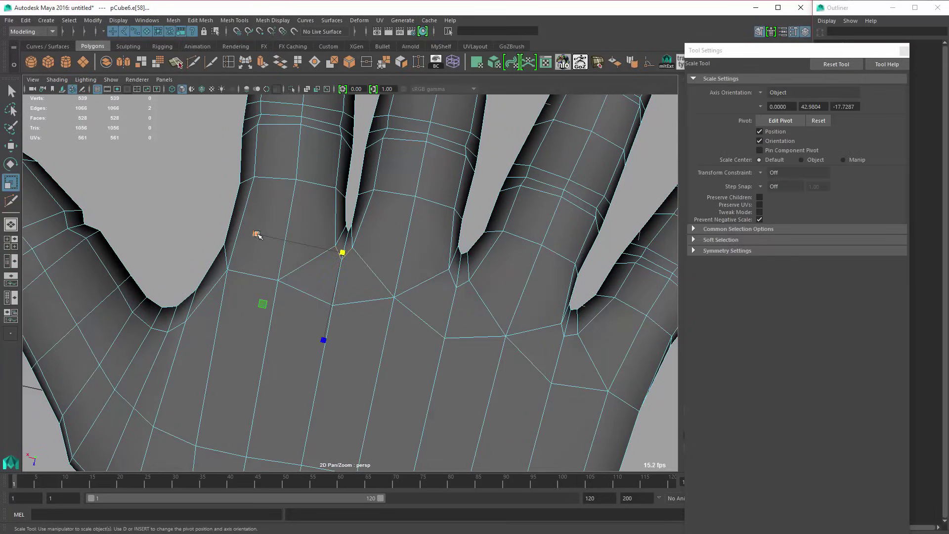
left_click_drag(257, 234, 240, 231)
left_click(452, 278)
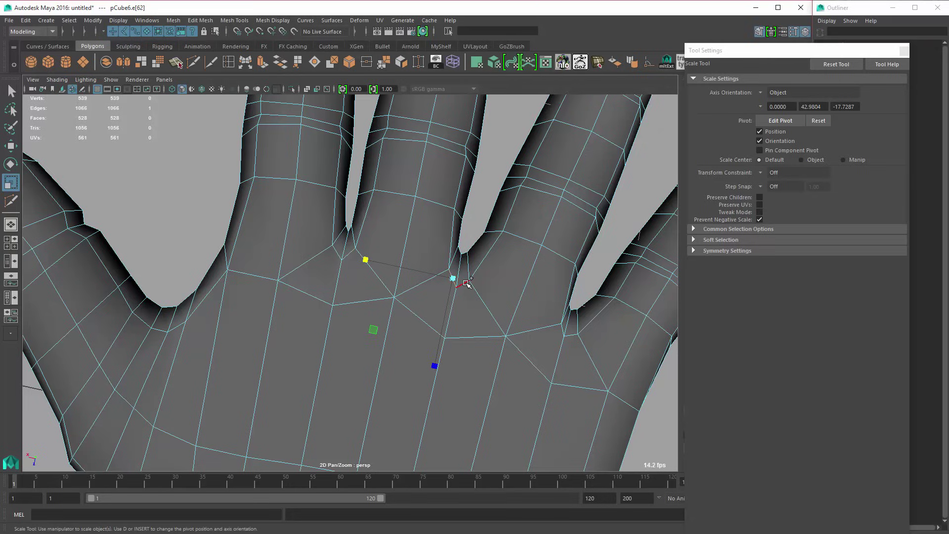
left_click(563, 330)
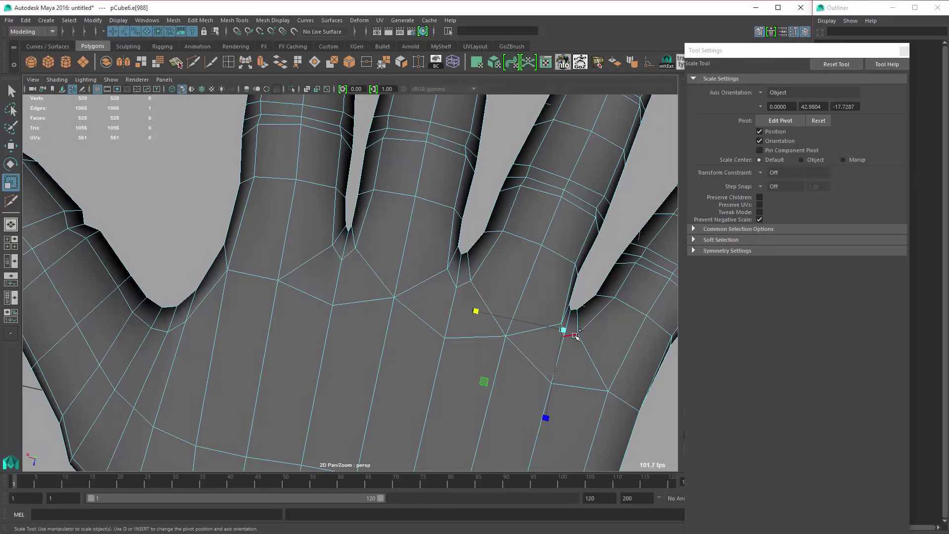
Step: Move the palm-side web edges between the middle and ring fingers and between the index and middle fingers toward the fingertips
left_click(450, 275)
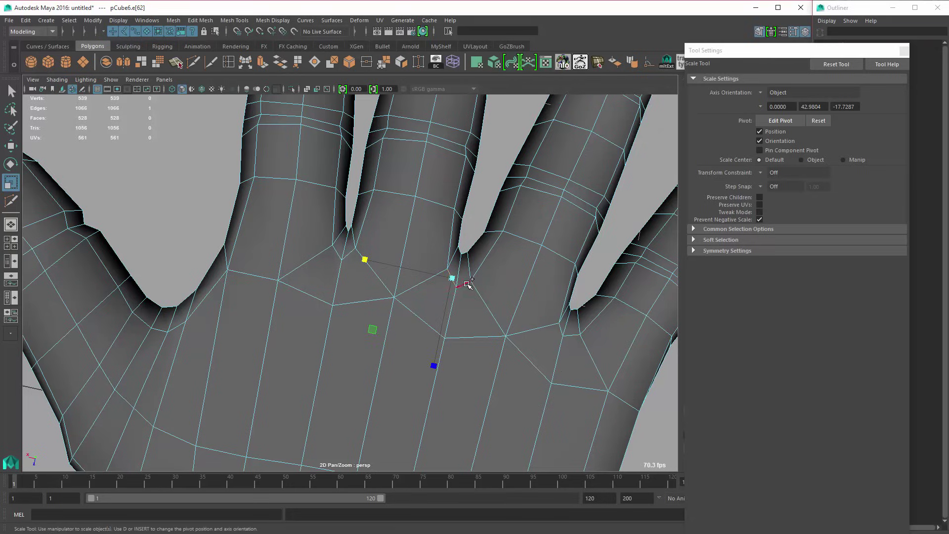
key("w")
left_click_drag(442, 366, 449, 351)
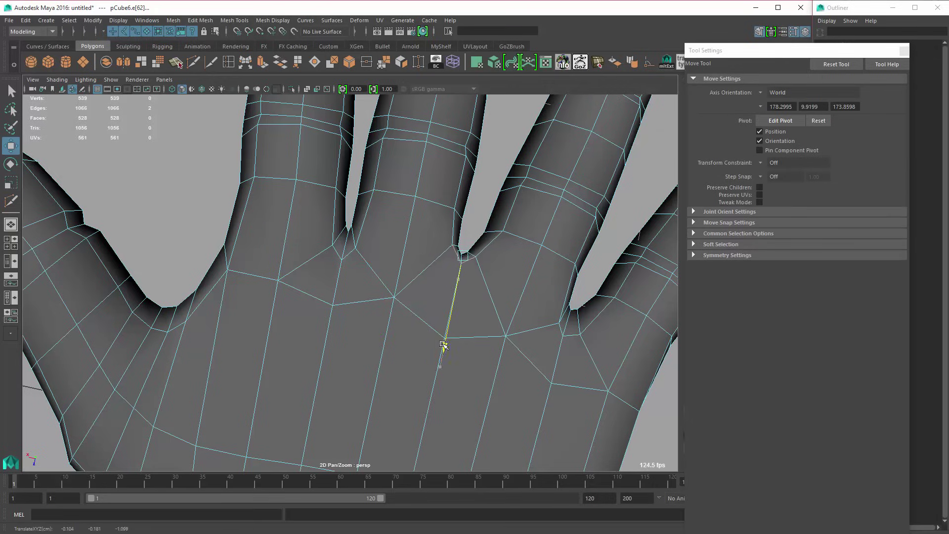
left_click(333, 255)
key("q")
left_click(337, 258, "shift")
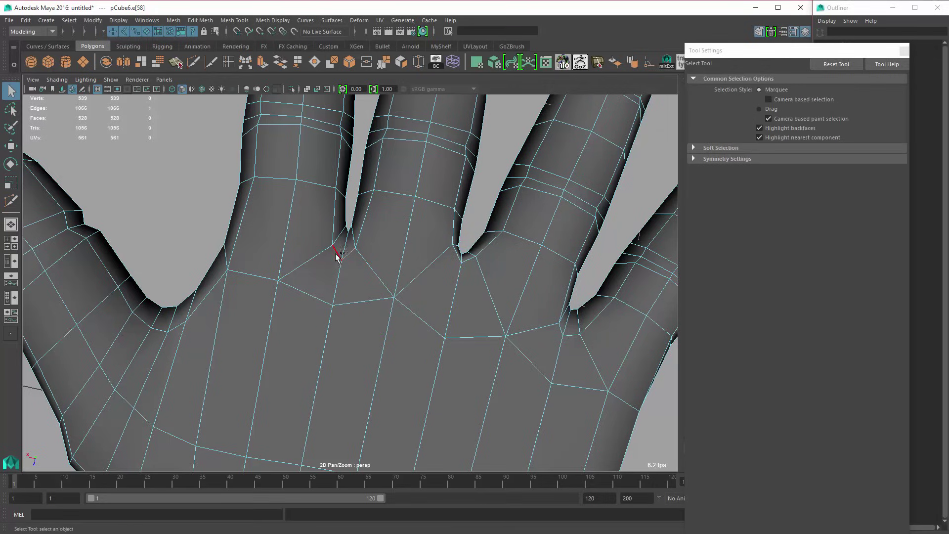
key("w")
left_click_drag(321, 345, 326, 324)
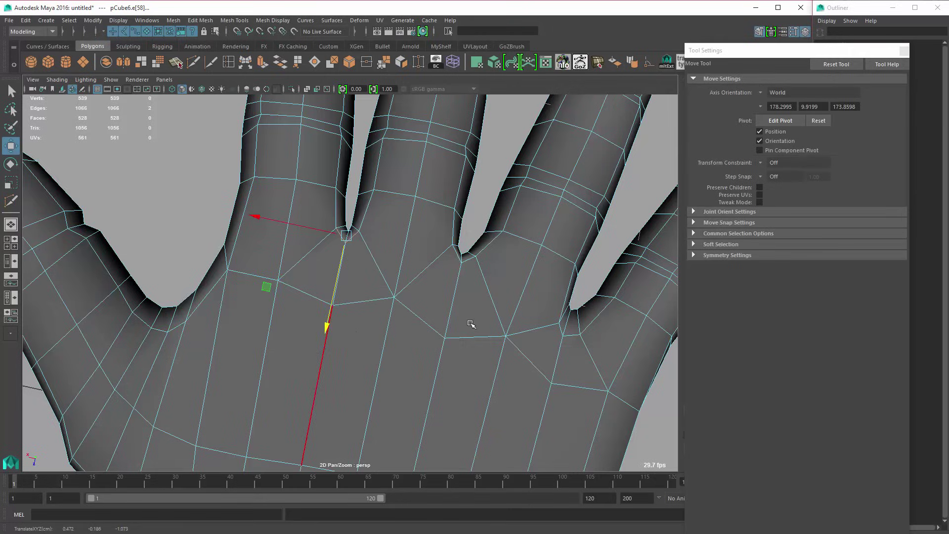
Step: Move the two palm-side web edges between the ring and little fingers toward the fingertips
middle_click_drag(472, 324, 377, 297, "alt")
left_click_drag(377, 298, 391, 284, "alt")
left_click(467, 284)
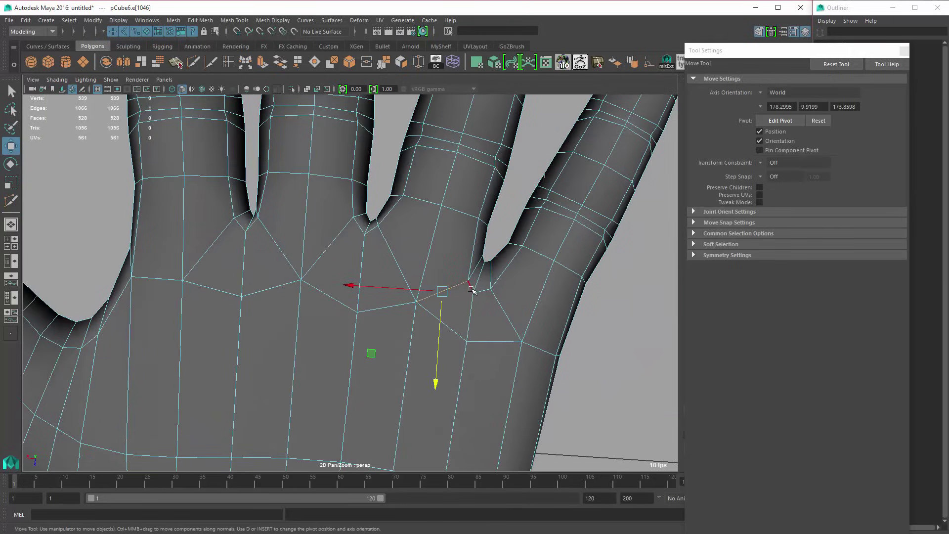
left_click(482, 290, "shift")
left_click_drag(413, 355, 420, 333)
Step: In the top view, move the back-side web edges between the middle and ring fingers toward the wrist
left_click_drag(467, 280, 350, 368, "alt")
key("q")
left_click(360, 313, "shift")
key("w")
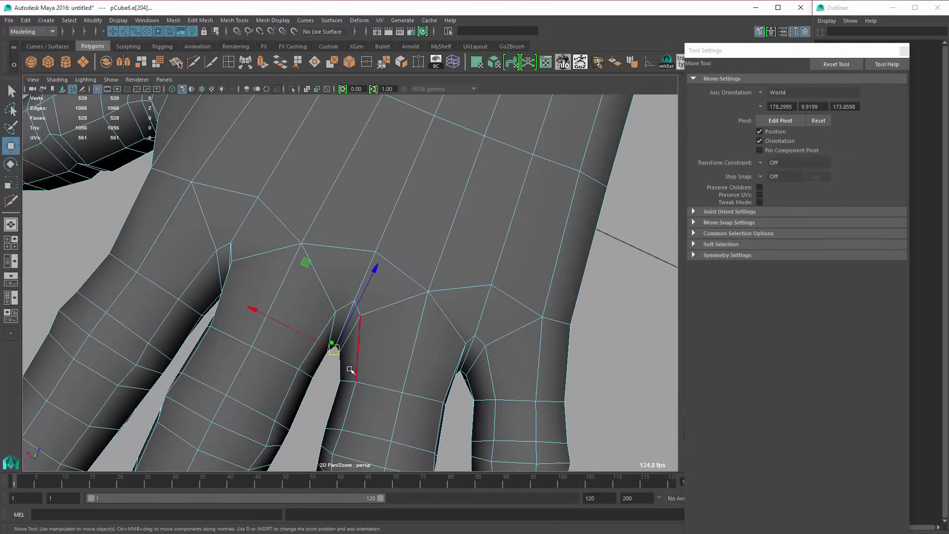
key("space")
key("space")
scroll(492, 332, "up", 6)
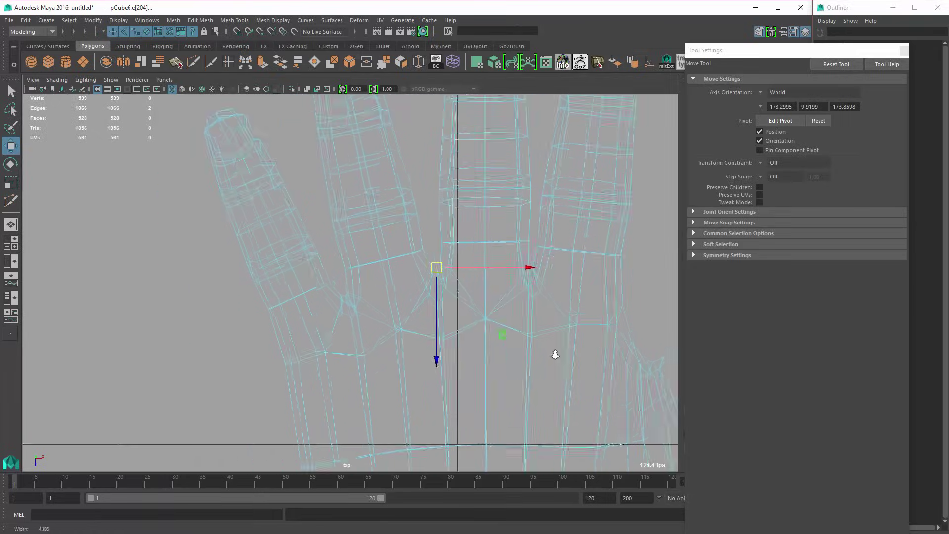
middle_click_drag(563, 321, 561, 346)
left_click(526, 319)
left_click(540, 307, "shift")
Step: Move the back-side web edges between the ring and little fingers toward the wrist in the top view
left_click(336, 309)
key("q")
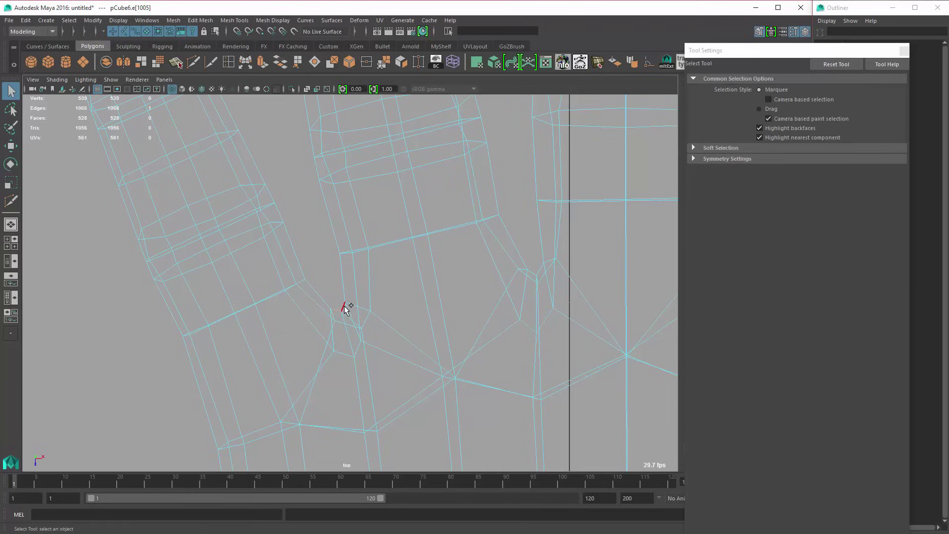
key("w")
key("q")
key("w")
middle_click_drag(386, 327, 376, 331)
key("q")
key("w")
key("q")
left_click(345, 355, "shift")
key("w")
middle_click_drag(381, 357, 409, 380)
middle_click_drag(411, 375, 417, 377)
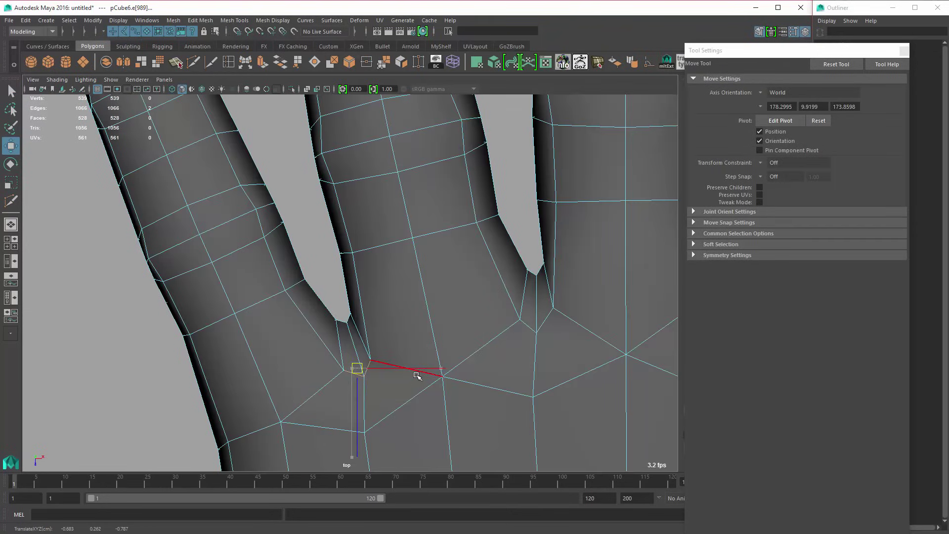
Step: Check the webs in smooth preview and move the back-side web edges between the index and middle fingers toward the wrist
key("3")
middle_click_drag(554, 337, 326, 323, "alt")
left_click(483, 289)
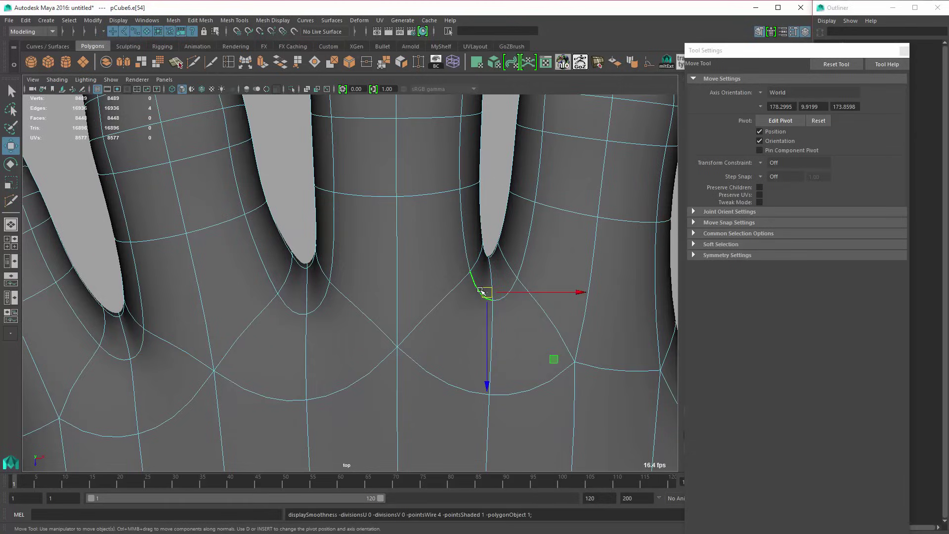
key("1")
middle_click_drag(503, 318, 503, 341)
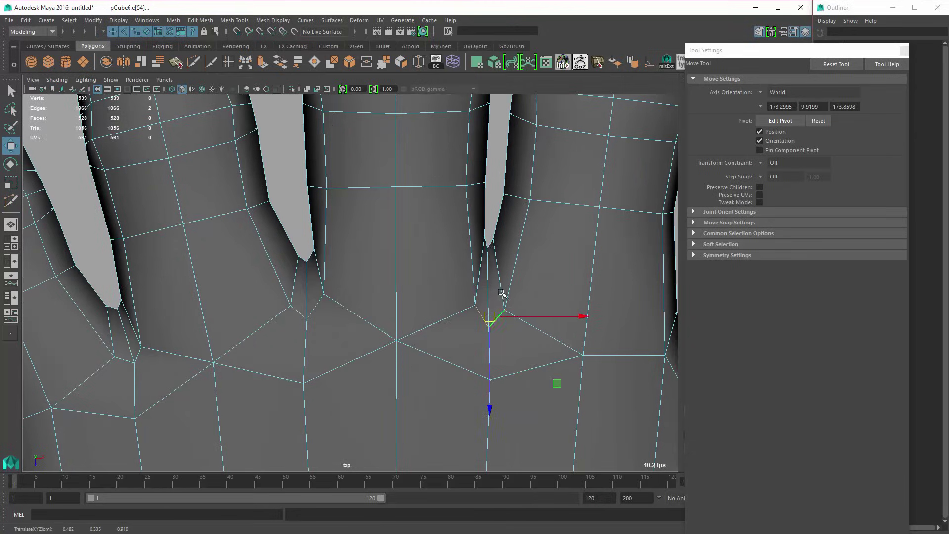
Step: Move the innermost web edges between the index and middle fingers toward the wrist in the top view and check the smoothed hand in perspective
key("3")
left_click(490, 257)
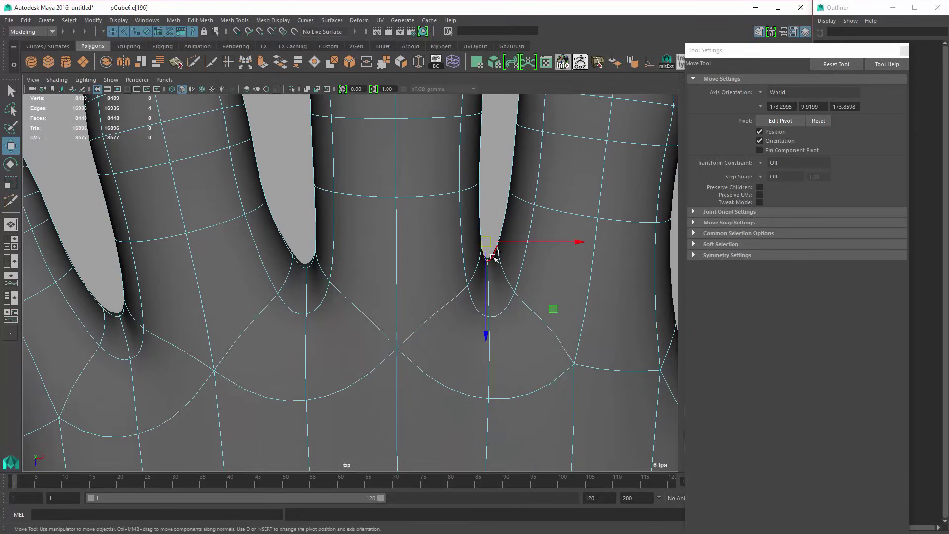
key("1")
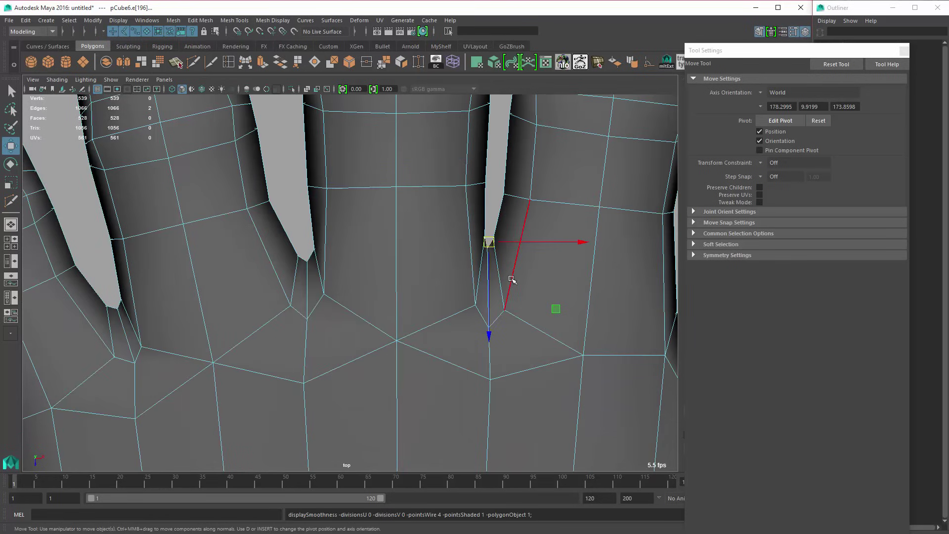
key("4")
middle_click_drag(510, 282, 510, 290)
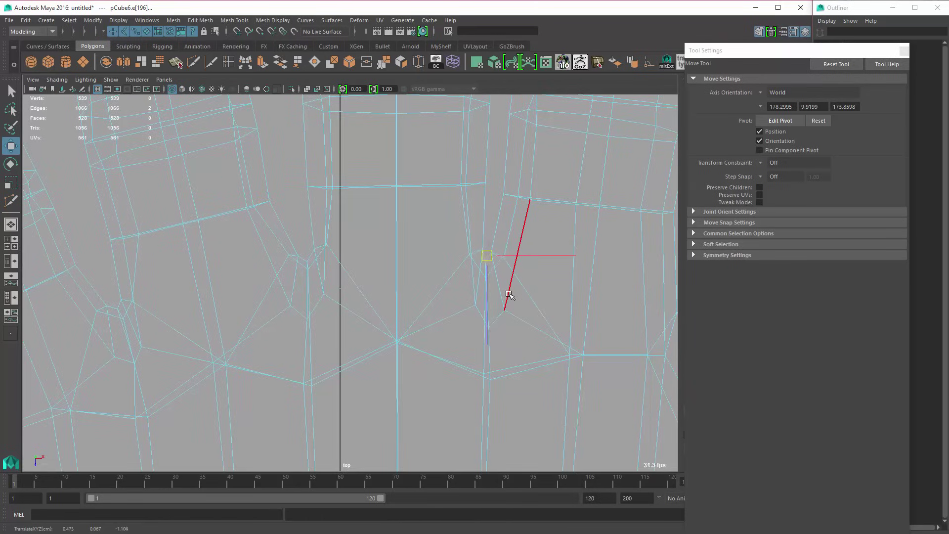
key("space")
key("space")
left_click_drag(561, 206, 310, 245, "alt")
key("3")
left_click(495, 187)
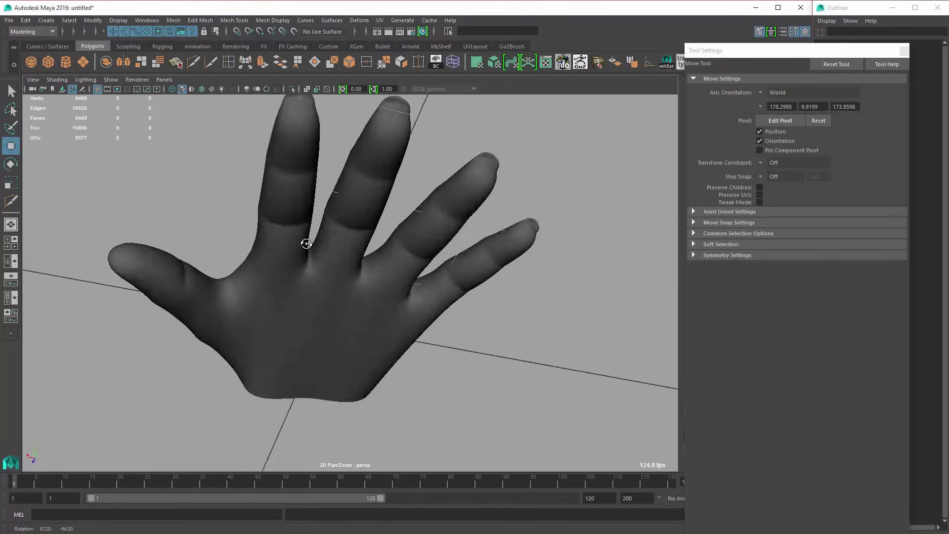
Step: Move the palm-side web and adjoining side edges between the index and middle fingers toward the fingertips
scroll(334, 261, "up", 5)
left_click(334, 260)
scroll(318, 247, "up", 5)
key("q")
mouse_move(348, 295)
right_mouse_down()
mouse_move(345, 312)
mouse_move(341, 280)
right_mouse_up()
left_click(336, 287)
key("w")
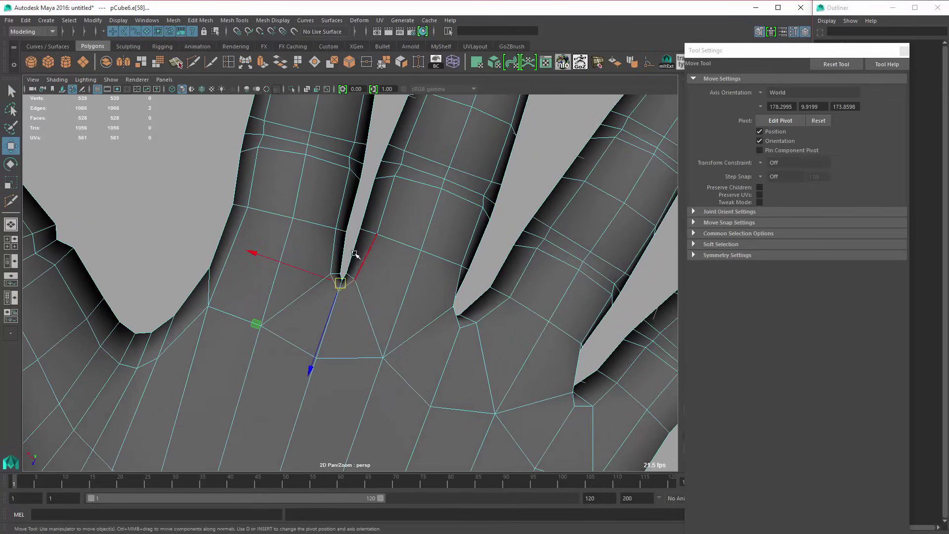
key("q")
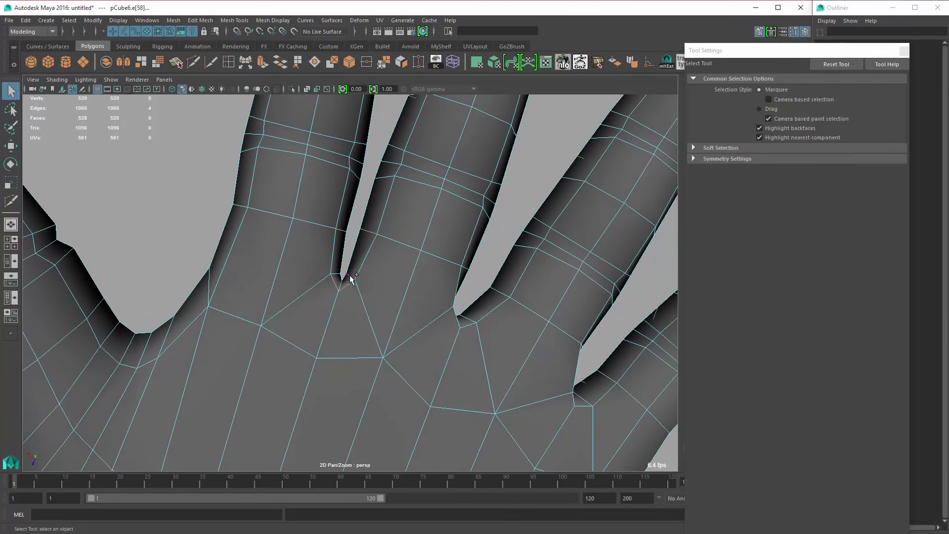
key("w")
left_click(334, 283)
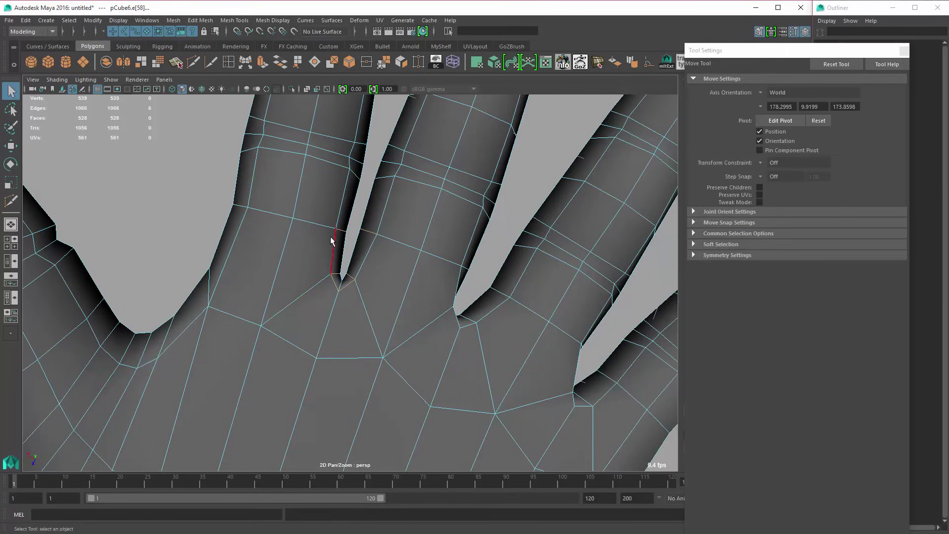
key("q")
key("w")
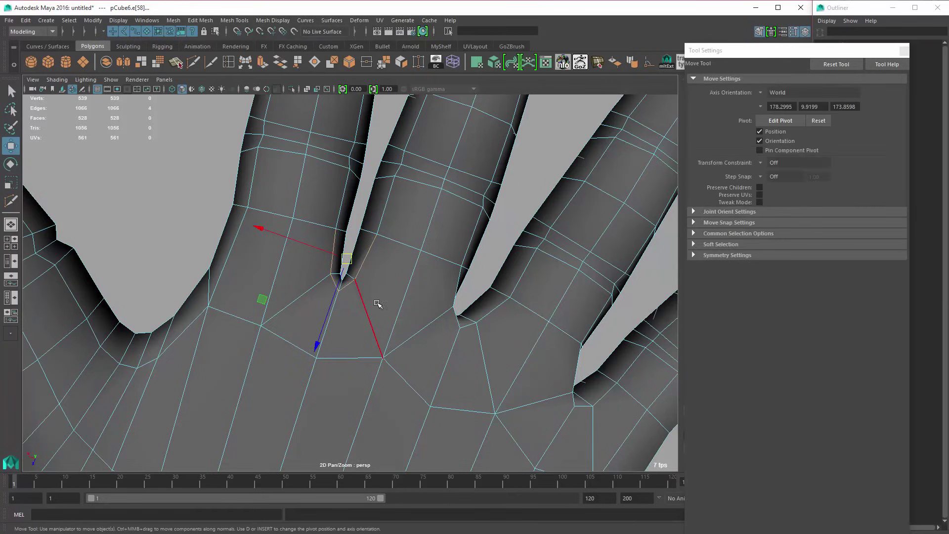
left_click_drag(317, 345, 321, 339)
Step: Move the palm-side web edges between the middle and ring fingers, and between the ring and little fingers, toward the fingertips
left_click(357, 316)
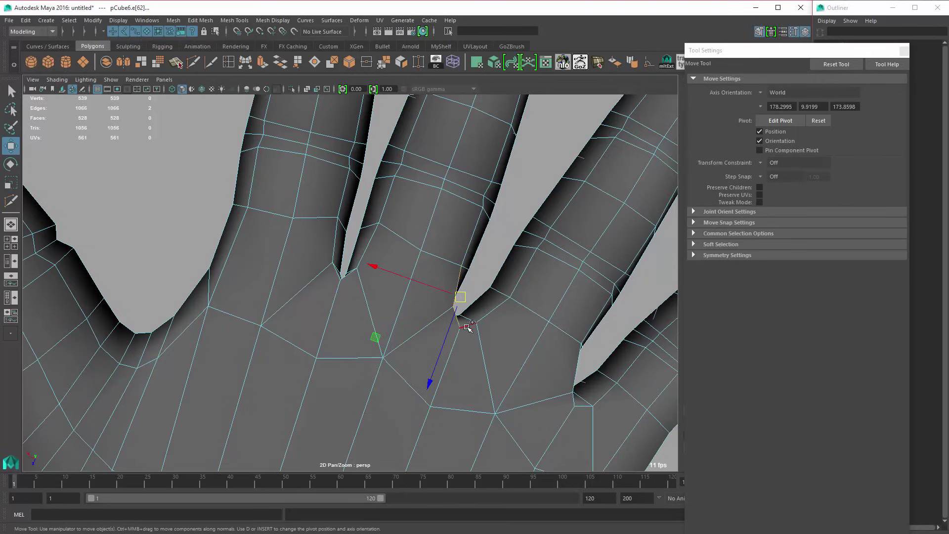
left_click(491, 311, "shift")
left_click_drag(529, 311, 445, 318, "alt")
middle_click_drag(445, 318, 416, 341, "alt")
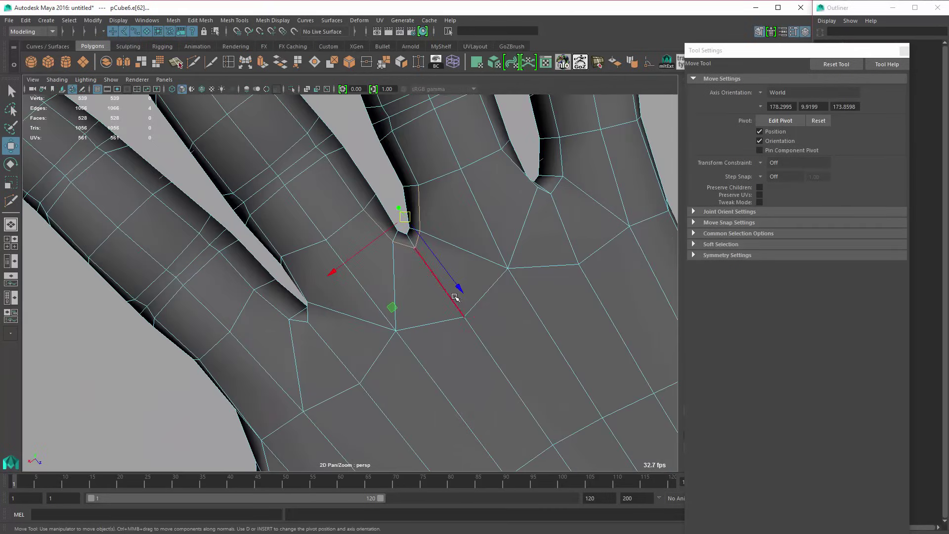
left_click_drag(460, 285, 456, 276)
left_click_drag(400, 210, 403, 206)
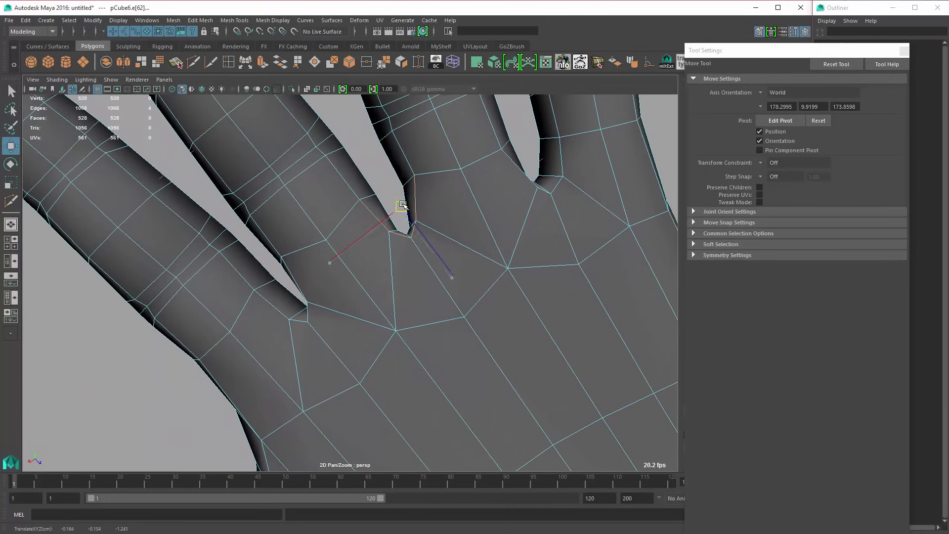
middle_click_drag(493, 237, 386, 321, "alt")
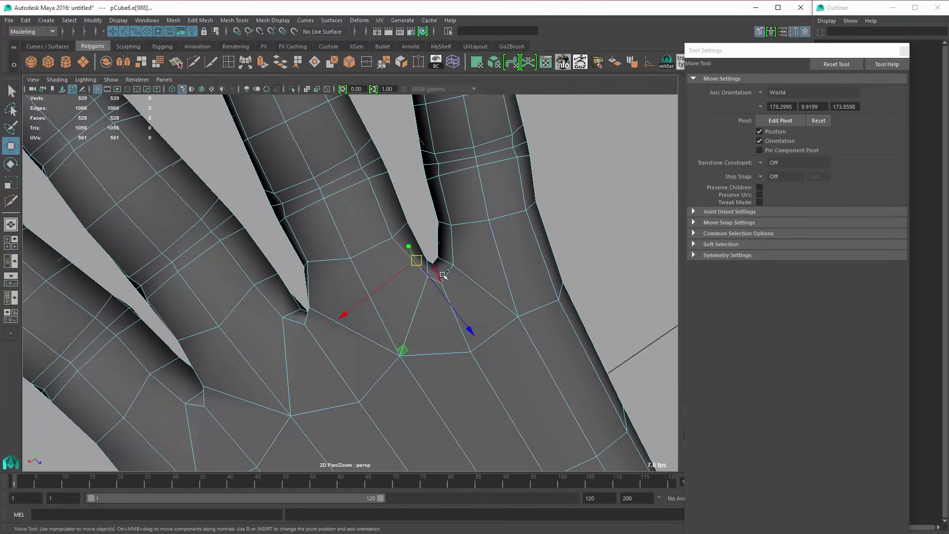
middle_click_drag(481, 280, 479, 271)
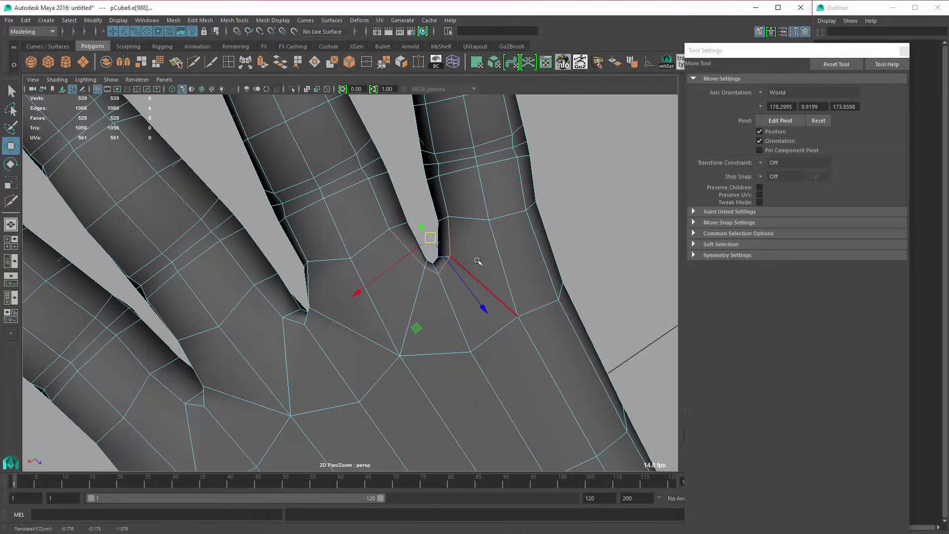
Step: Inspect the webs and finger bases on the smoothed hand from several angles and close the floating tool settings
right_click_drag(478, 261, 500, 248)
key("3")
left_click(569, 268)
right_click_drag(546, 293, 482, 297, "alt")
left_click_drag(483, 297, 398, 326, "alt")
right_click_drag(399, 326, 490, 328, "alt")
left_click(363, 296)
left_click_drag(489, 328, 395, 299, "alt")
left_click(904, 52)
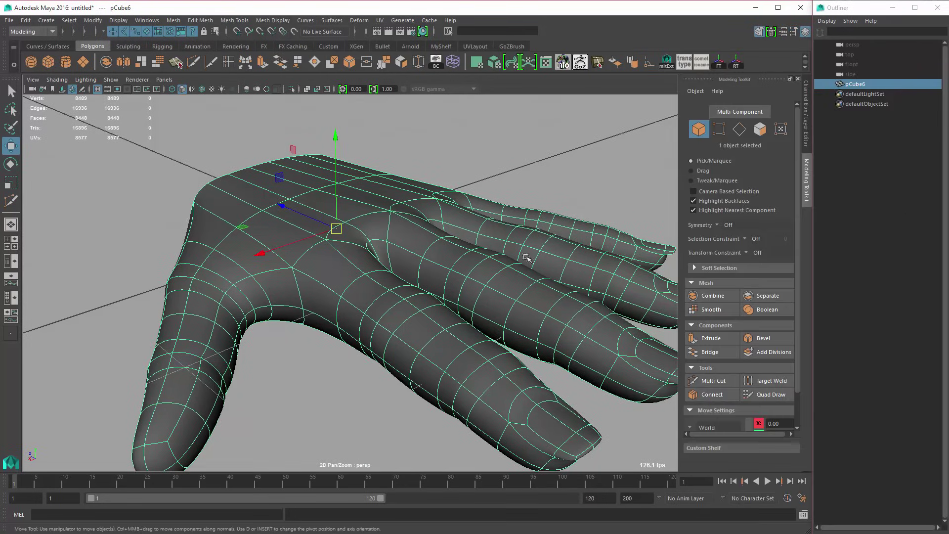
Step: Extrude the two faces at the thumb tip that form the thumbnail
left_click_drag(467, 297, 494, 264, "alt")
key("q")
right_click_drag(494, 263, 474, 261)
left_click_drag(474, 261, 470, 304, "alt")
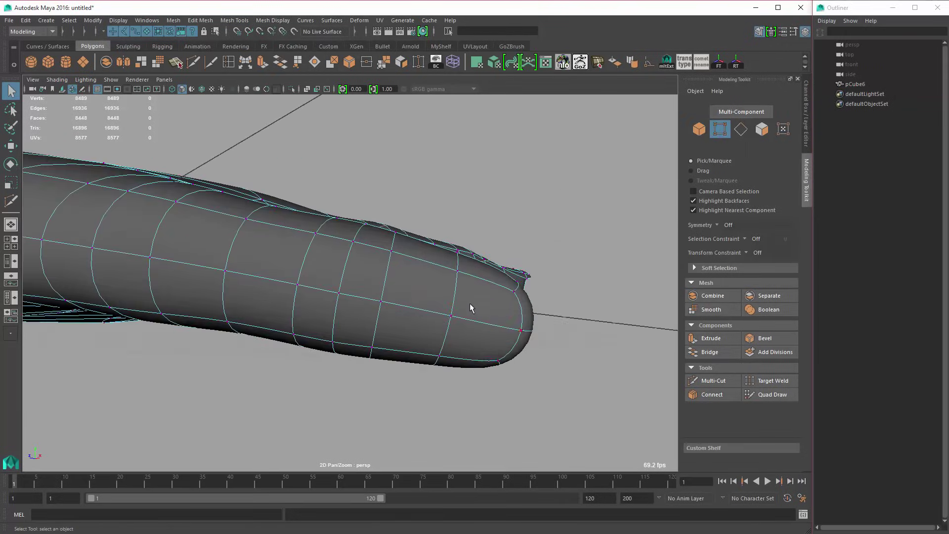
right_click_drag(469, 304, 453, 323)
left_click(482, 345)
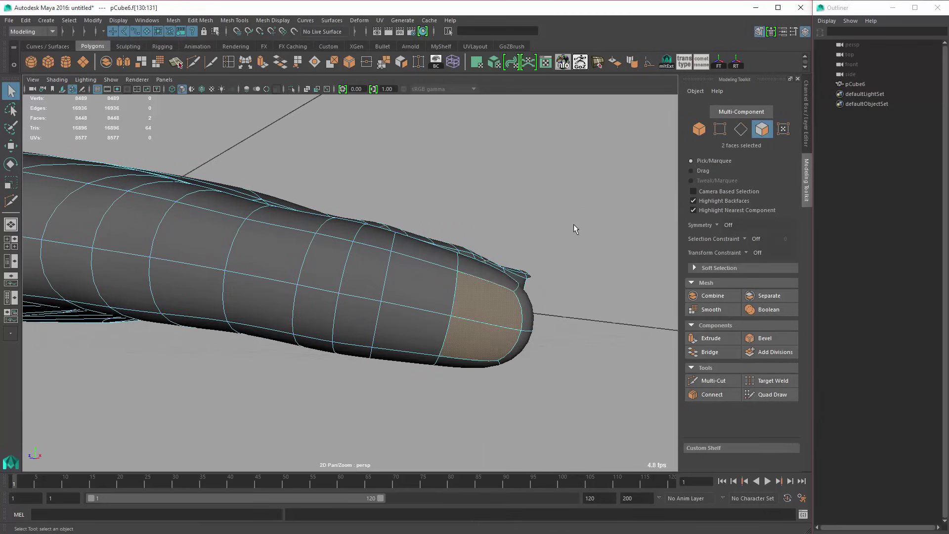
left_click_drag(573, 229, 519, 265, "alt")
key("ctrl+e")
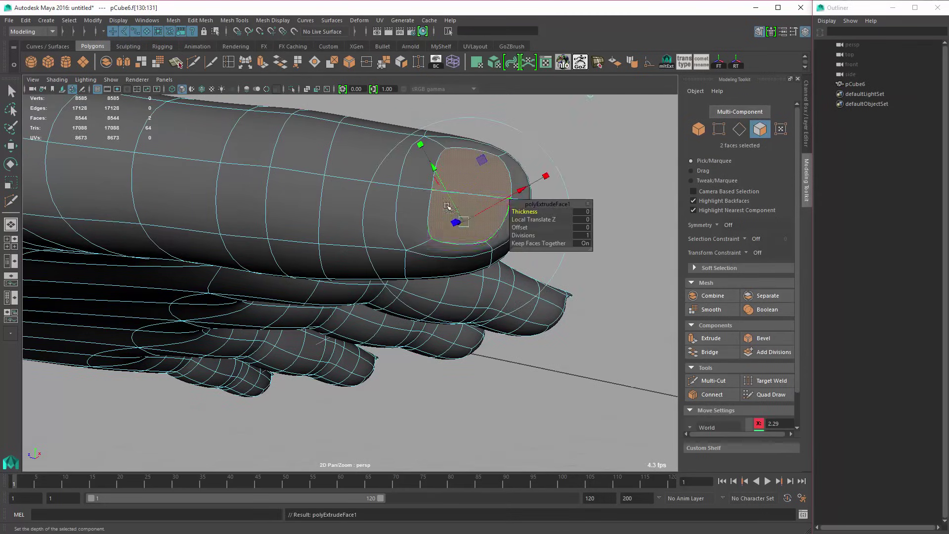
Step: Position the extruded thumbnail faces in the unsmoothed mesh and move the six vertices at the nail's free edge outward past the tip
key("w")
mouse_move(483, 233)
left_mouse_down("alt")
mouse_move(511, 233)
mouse_move(481, 272)
mouse_move(482, 258)
mouse_move(481, 285)
mouse_move(466, 303)
mouse_move(514, 155)
mouse_move(426, 291)
mouse_move(455, 253)
mouse_move(451, 282)
mouse_move(460, 286)
mouse_move(453, 265)
left_mouse_up("alt")
key("1")
key("e")
key("4")
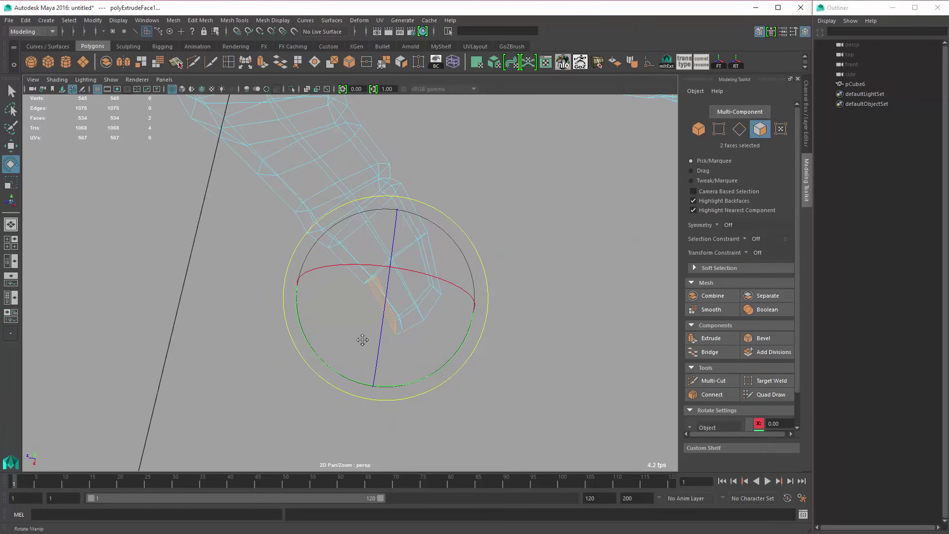
middle_click_drag(363, 340, 362, 358, "alt")
right_click_drag(363, 358, 365, 312, "alt")
key("q")
left_click_drag(348, 281, 421, 342)
key("w")
middle_click_drag(422, 343, 485, 442)
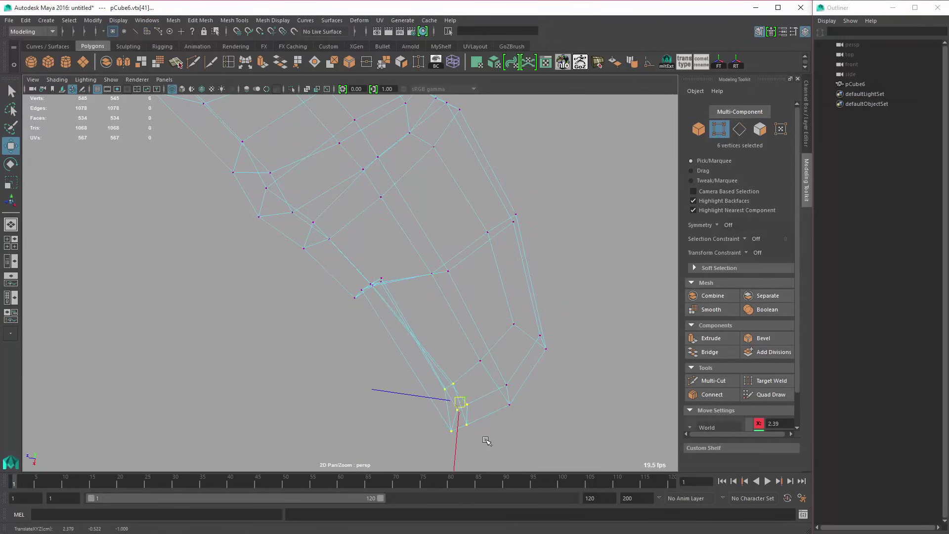
Step: Check the vertices at the thumbnail's base and scale the two thumbnail faces slightly inward
left_click_drag(551, 197, 472, 370, "alt")
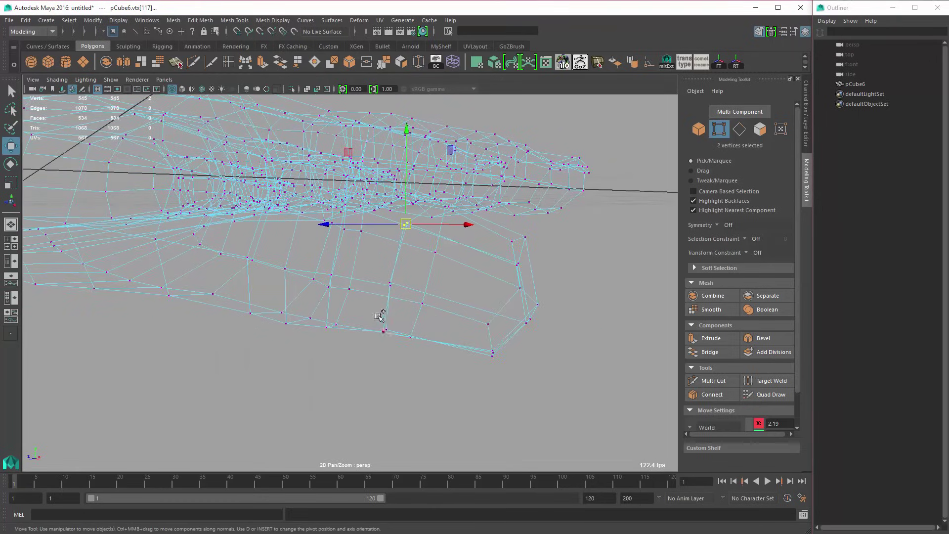
left_click_drag(378, 315, 401, 345, "shift")
mouse_move(460, 329)
left_mouse_down("alt")
mouse_move(430, 388)
mouse_move(405, 398)
mouse_move(417, 391)
mouse_move(410, 329)
mouse_move(452, 339)
mouse_move(417, 288)
left_mouse_up("alt")
key("5")
right_click_drag(414, 276, 413, 299)
left_click(415, 296)
left_click(418, 338, "shift")
key("r")
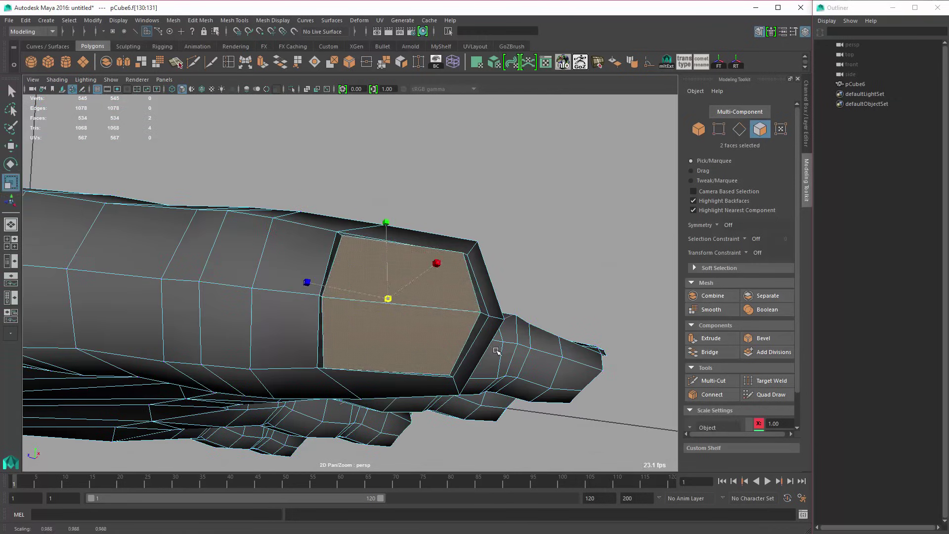
middle_click_drag(496, 351, 493, 352)
Step: Select the four corner vertices at the thumbnail's base and adjust their position in wireframe
mouse_move(426, 348)
left_mouse_down("alt")
mouse_move(396, 341)
mouse_move(434, 353)
left_mouse_up("alt")
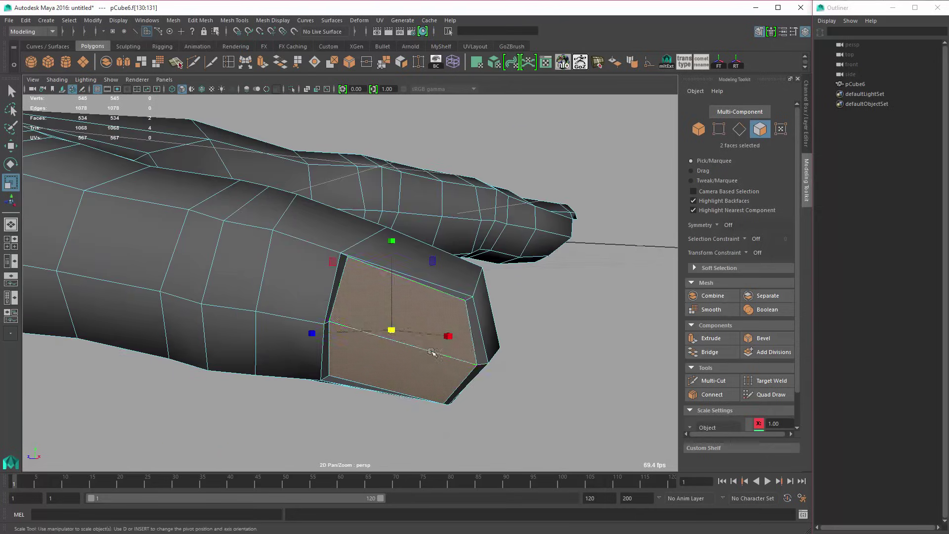
right_click_drag(369, 282, 346, 280)
left_click_drag(352, 296, 352, 307, "alt")
left_click_drag(309, 363, 341, 394)
left_click_drag(327, 242, 362, 292, "shift")
left_click_drag(330, 246, 362, 273)
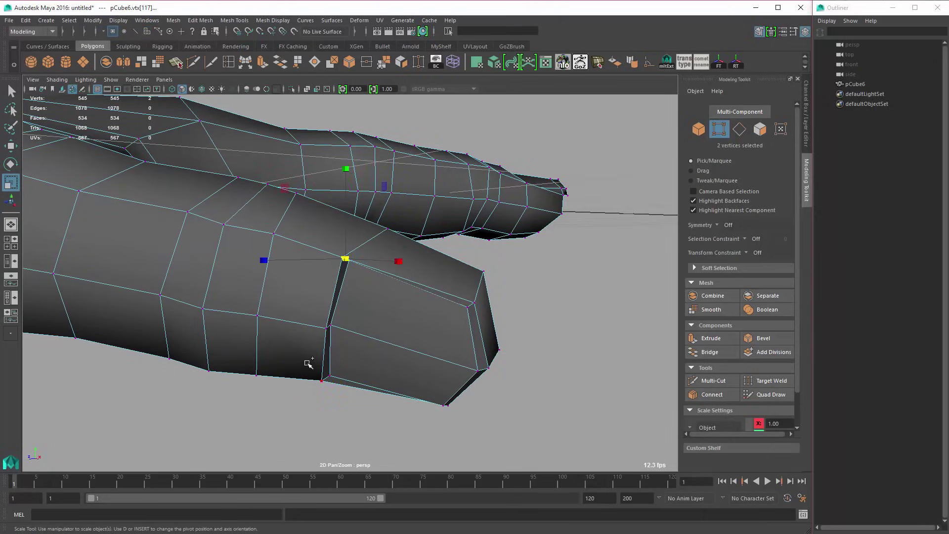
left_click_drag(307, 364, 342, 394, "shift")
left_click_drag(370, 370, 411, 421, "alt")
key("4")
mouse_move(373, 327)
left_mouse_down("alt")
mouse_move(377, 347)
mouse_move(413, 376)
left_mouse_up("alt")
key("w")
key("q")
Step: Extrude the two narrow faces at the thumbnail's free edge outward beyond the thumb tip
left_click_drag(470, 326, 527, 301, "alt")
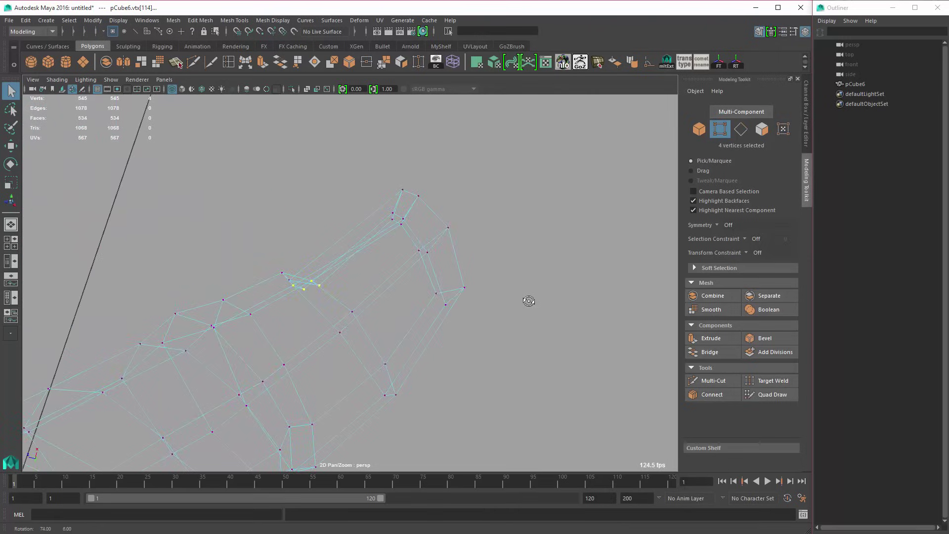
left_click(410, 196)
key("w")
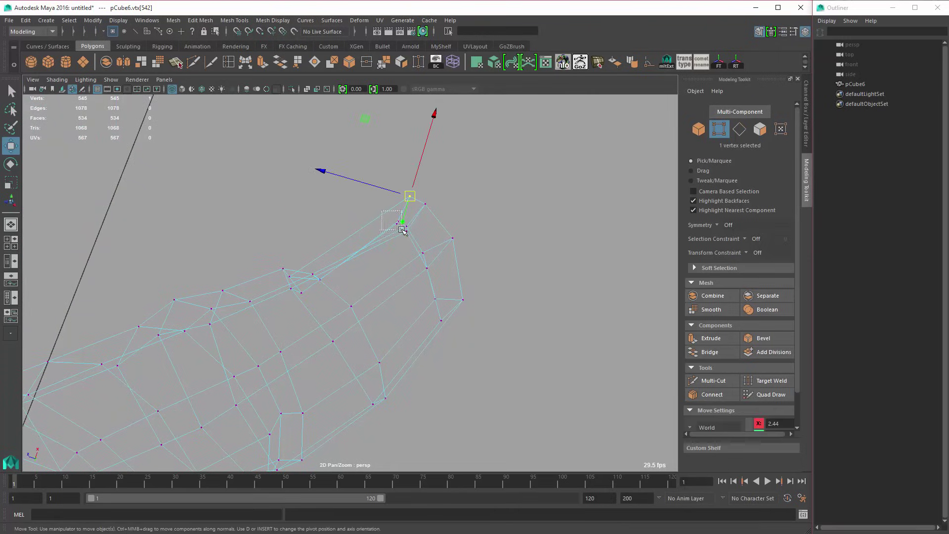
key("q")
right_click_drag(425, 208, 424, 194)
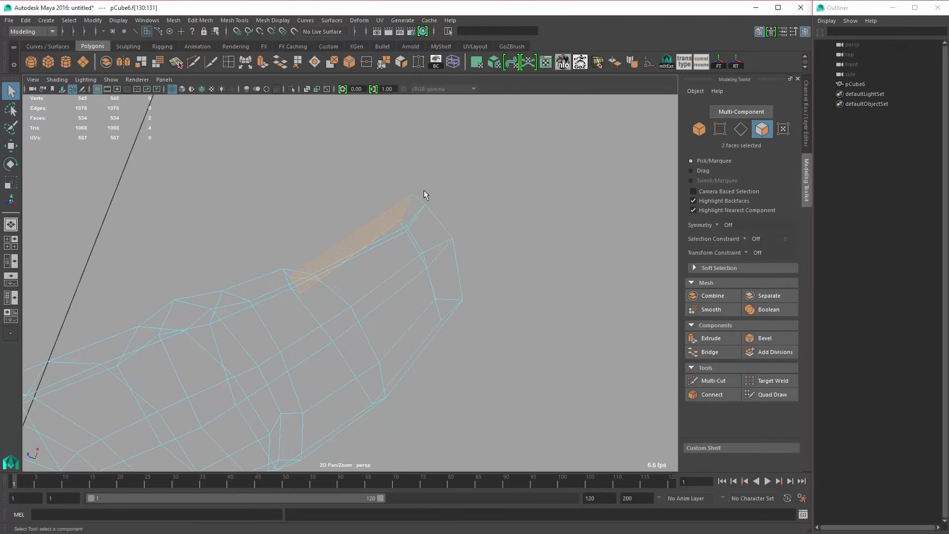
left_click_drag(418, 205, 415, 208)
left_click(262, 63)
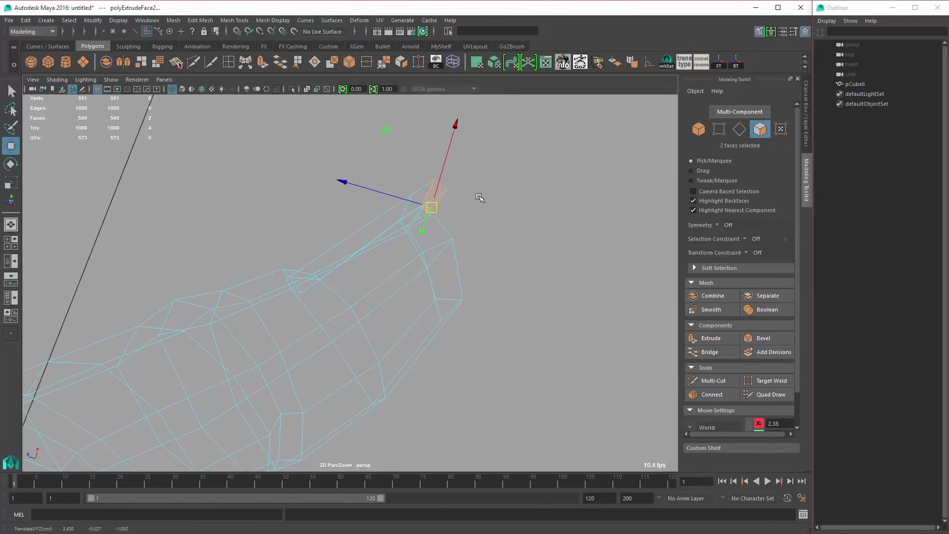
Step: Shape the thumbnail's extruded free edge by moving its end edges and one corner vertex
right_click_drag(449, 189, 444, 183)
key("q")
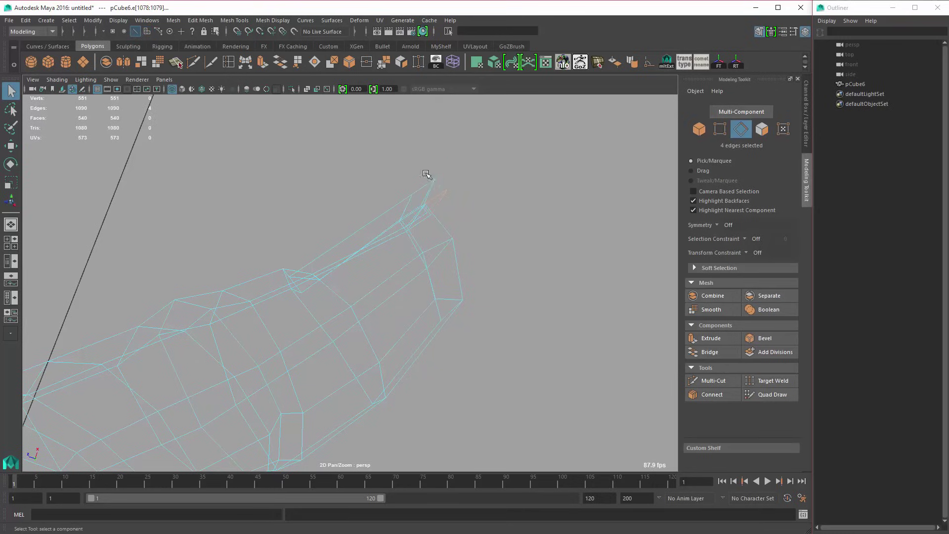
key("w")
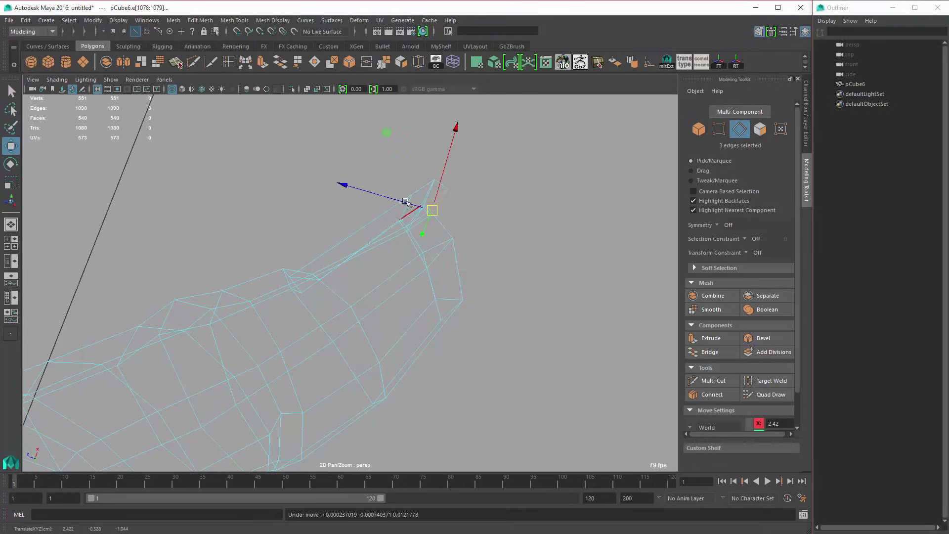
middle_click_drag(488, 231, 485, 230)
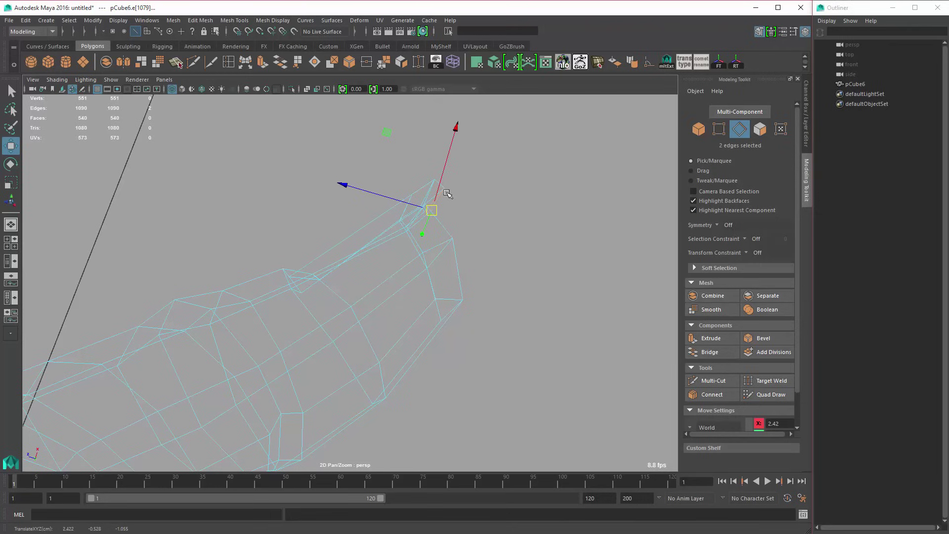
key("F9")
left_click_drag(454, 175, 438, 197)
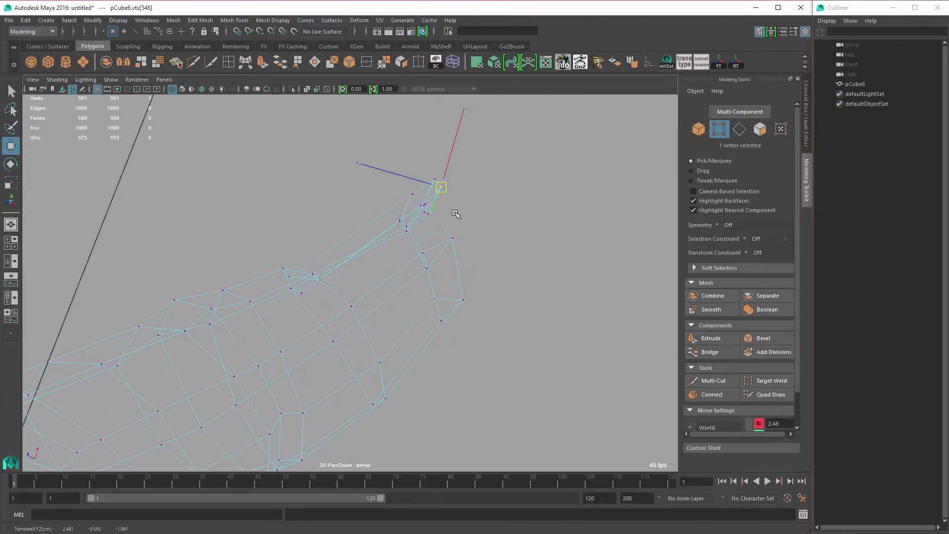
Step: Select the middle vertex at the thumbnail's base and examine the area around it
mouse_move(519, 210)
left_mouse_down("alt")
mouse_move(404, 280)
mouse_move(351, 277)
mouse_move(289, 305)
left_mouse_up("alt")
key("5")
right_click_drag(285, 306, 286, 285)
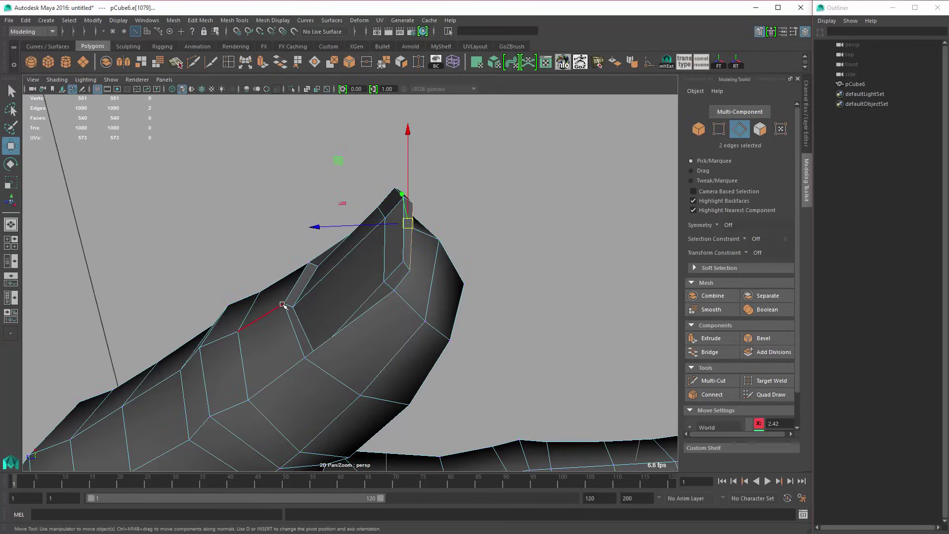
left_click(277, 306)
key("F9")
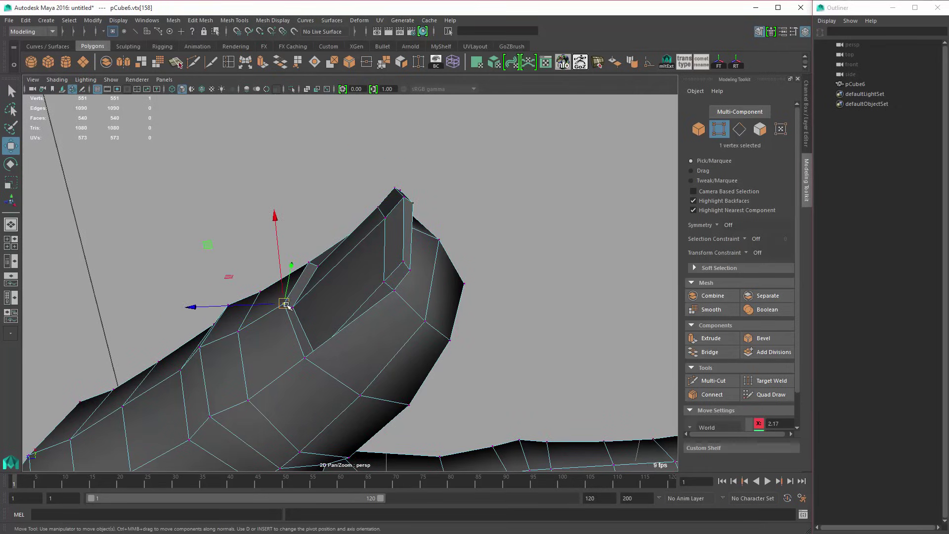
mouse_move(314, 301)
left_mouse_down("alt")
mouse_move(356, 269)
mouse_move(324, 292)
left_mouse_up("alt")
key("q")
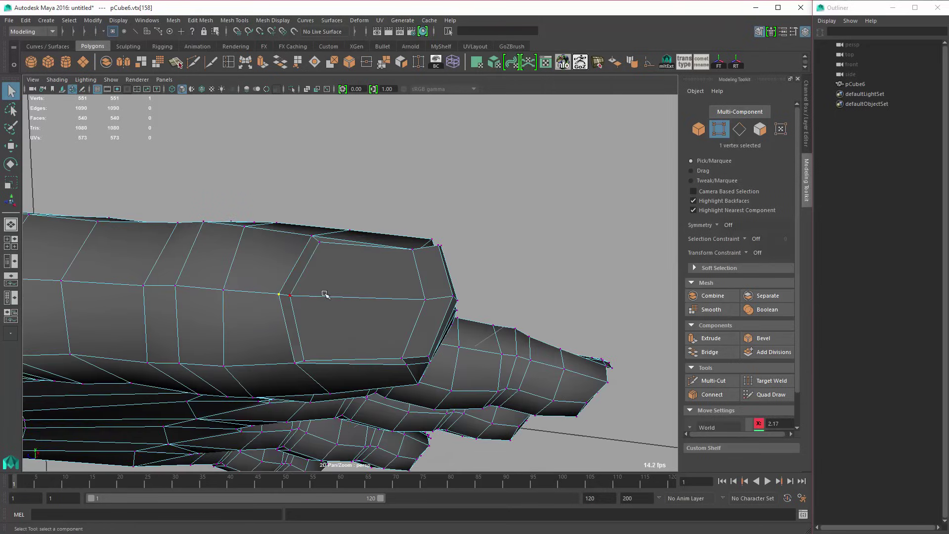
Step: Adjust the corner vertices at both ends of the thumbnail's free edge and check the smoothed shape
right_click_drag(319, 289, 319, 267)
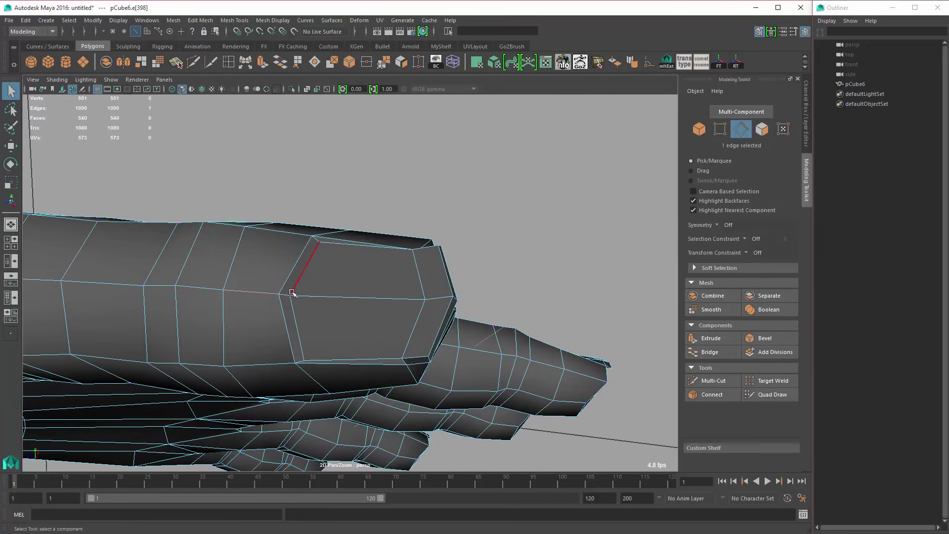
left_click_drag(437, 311, 473, 356, "alt")
key("w")
left_click(436, 297, "shift")
key("q")
right_click_drag(451, 330, 410, 332)
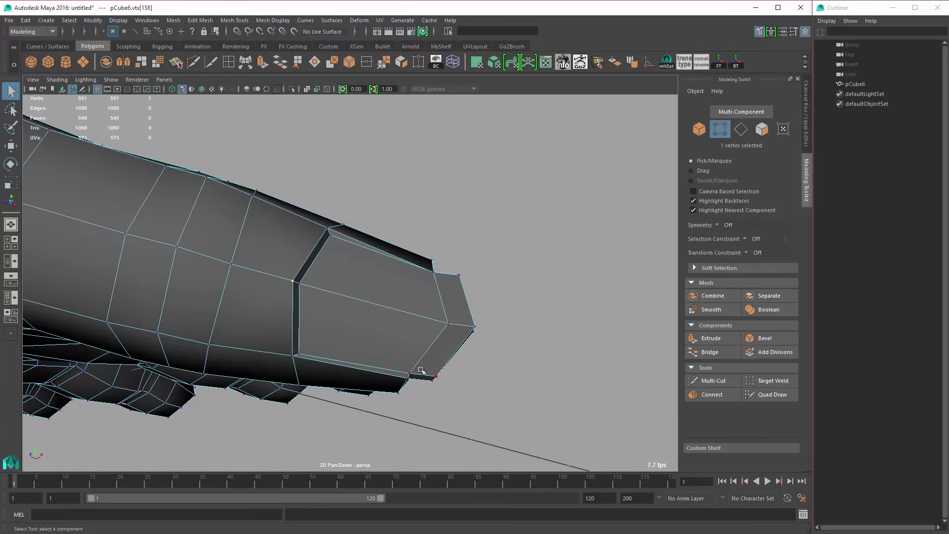
left_click_drag(419, 366, 448, 389)
key("w")
left_click_drag(446, 255, 447, 338)
key("3")
key("1")
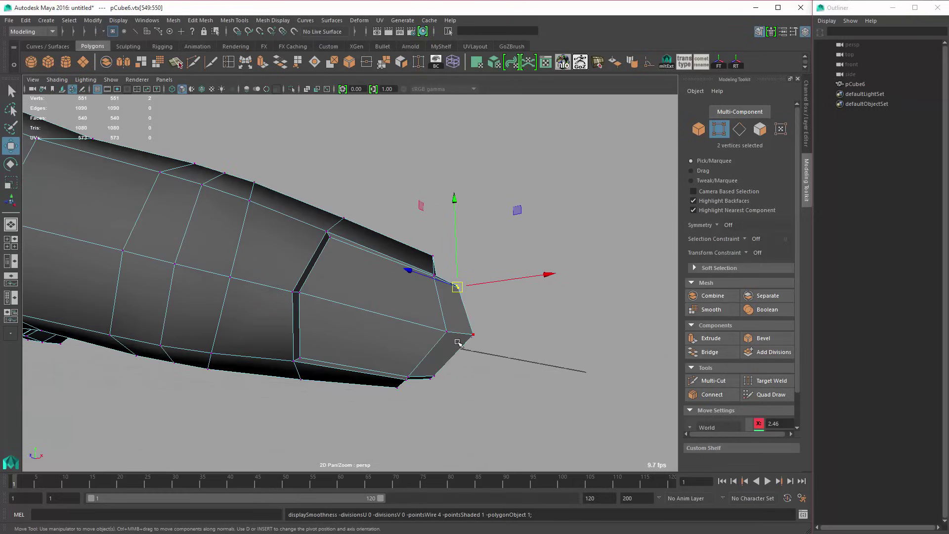
Step: Move the middle vertex where the nail plate meets its free edge back, and adjust the middle vertices at the tip
middle_click_drag(483, 365, 469, 360)
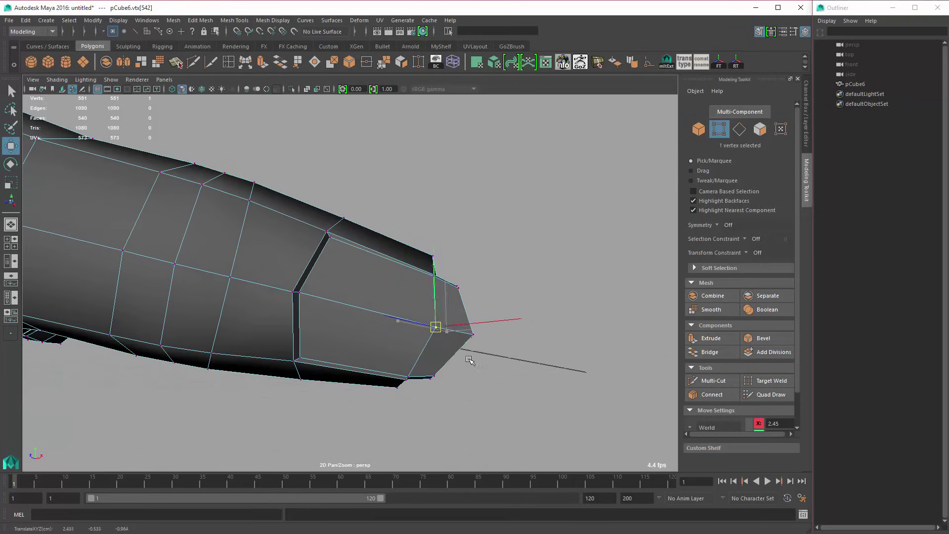
key("3")
key("1")
left_click_drag(461, 325, 492, 358)
middle_click_drag(493, 363, 488, 365)
Step: Preview the hand smoothed and examine the thumbnail and the overall hand shape from several sides
key("3")
left_click_drag(490, 363, 424, 320, "alt")
right_click_drag(426, 320, 475, 248)
left_click_drag(475, 247, 420, 212, "alt")
left_click(482, 230)
left_click_drag(482, 230, 510, 285, "alt")
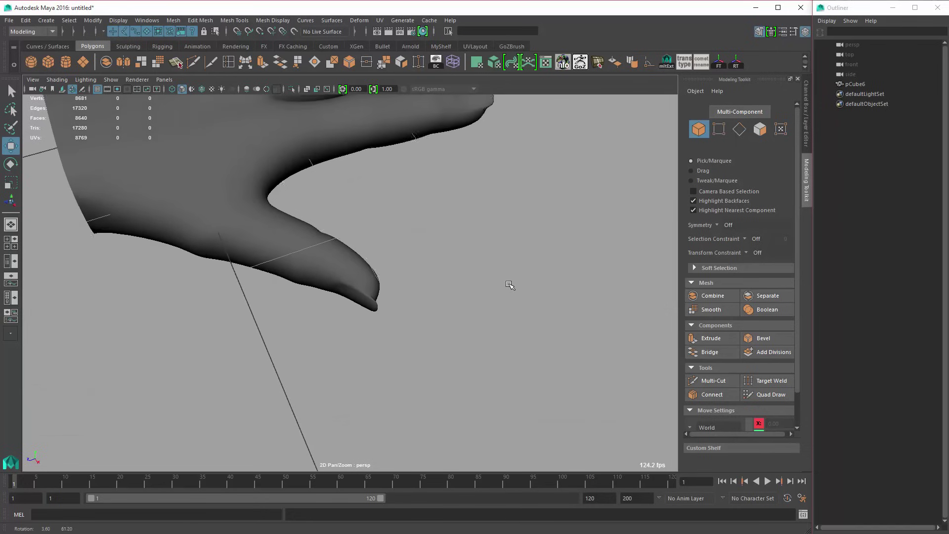
left_click(321, 265)
left_click(463, 264)
right_click_drag(463, 264, 407, 225, "alt")
left_click_drag(407, 224, 525, 314, "alt")
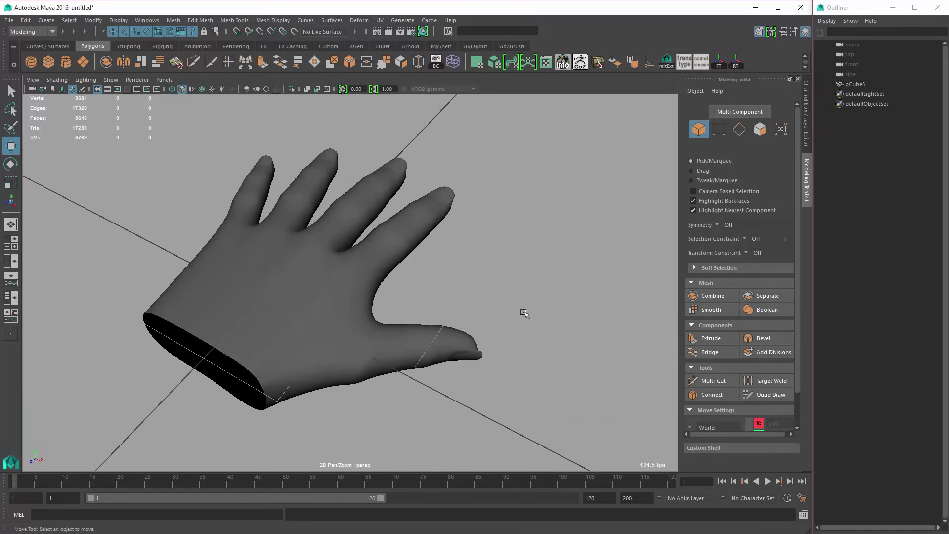
left_click_drag(466, 319, 366, 269, "alt")
Step: Return the hand to unsmoothed display and examine the thumb's angle relative to the palm and fingers
left_click(403, 276)
key("1")
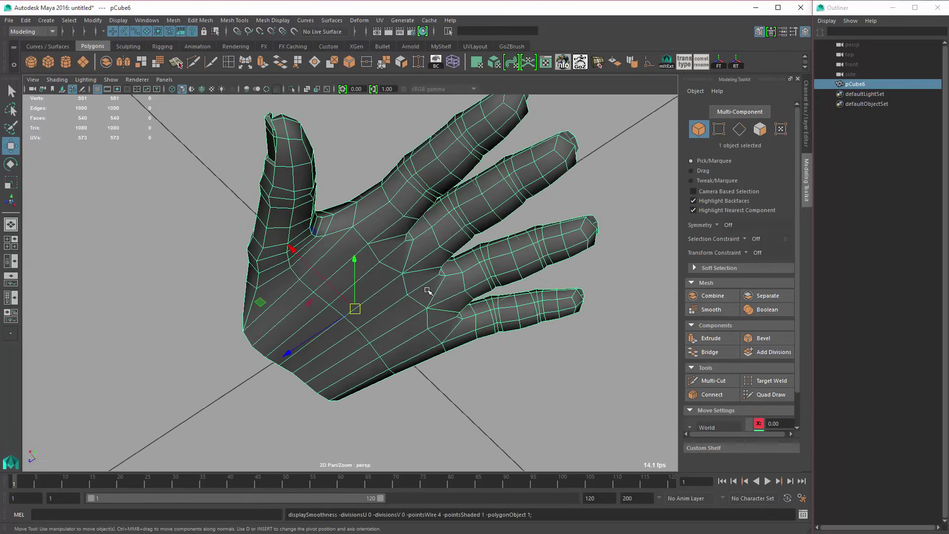
left_click_drag(428, 291, 415, 336, "alt")
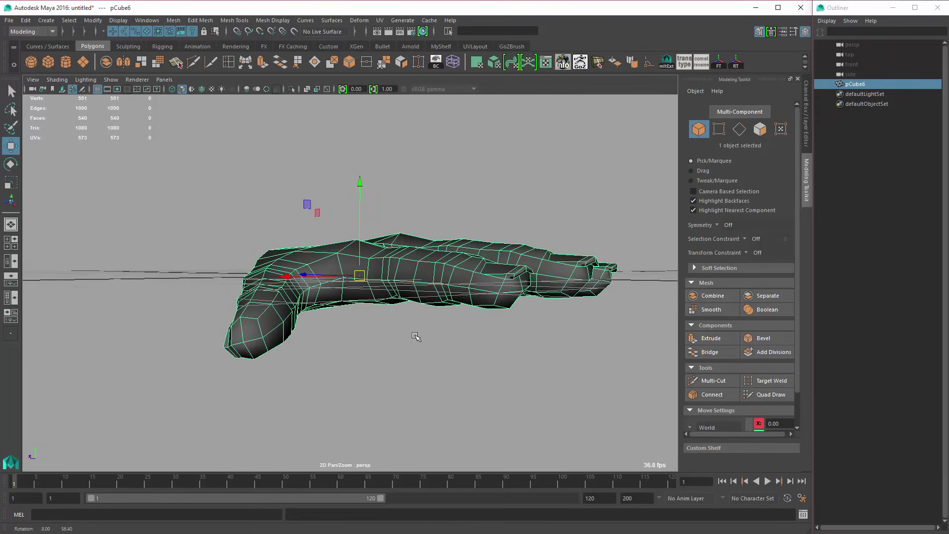
left_click_drag(385, 280, 413, 302, "alt")
left_click_drag(457, 339, 404, 284, "alt")
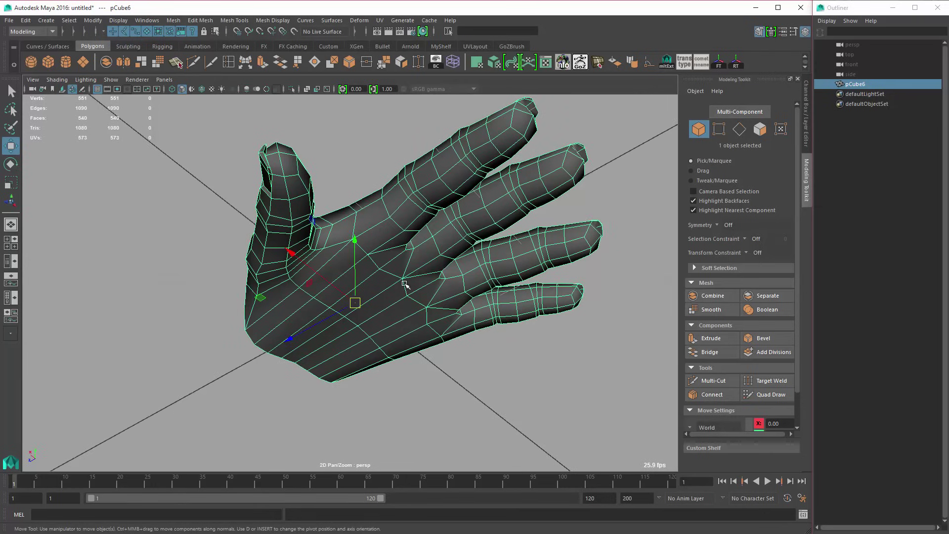
Step: Duplicate the hand mesh as a backup, hide the copy and select the original hand
left_click(758, 33)
left_click_drag(507, 215, 458, 244, "alt")
key("ctrl+d")
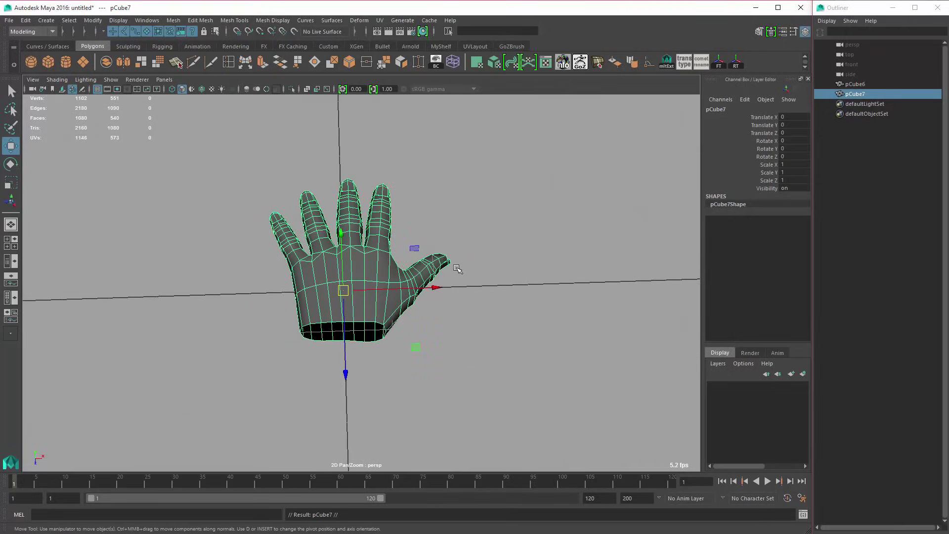
key("ctrl+h")
left_click(384, 275)
left_click_drag(384, 275, 501, 314, "alt")
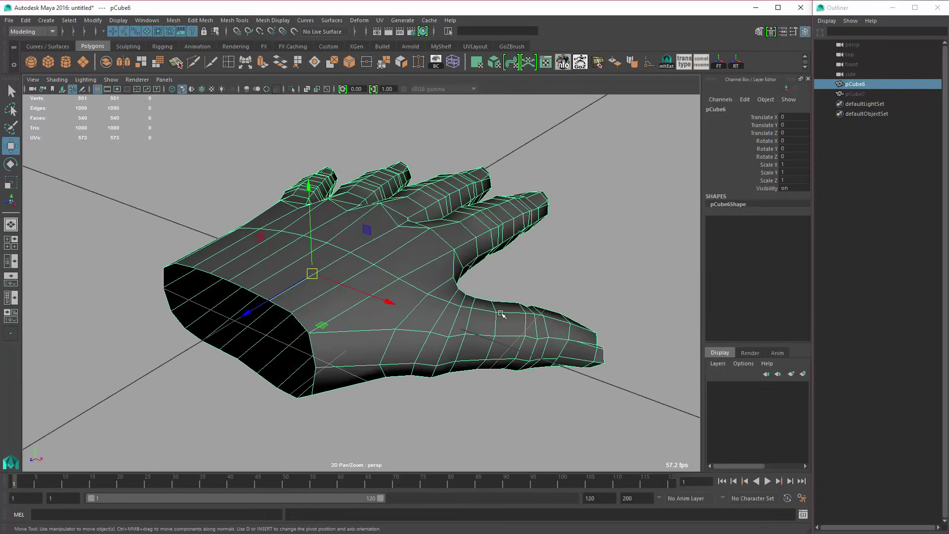
Step: Select the face strips bordering the thumb on the palm and back of the hand to examine where the thumb joins
right_click_drag(426, 277, 427, 309)
left_click_drag(468, 314, 373, 228, "alt")
right_click_drag(383, 221, 380, 240)
left_click(366, 238)
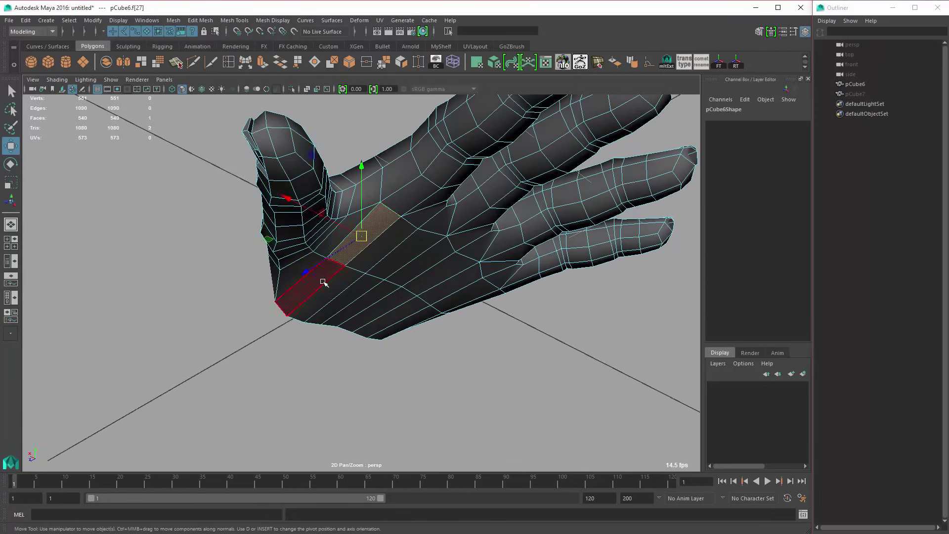
left_click_drag(381, 230, 389, 170, "alt")
left_click(335, 196, "shift")
left_click(299, 162, "shift")
left_click_drag(344, 213, 258, 255, "alt")
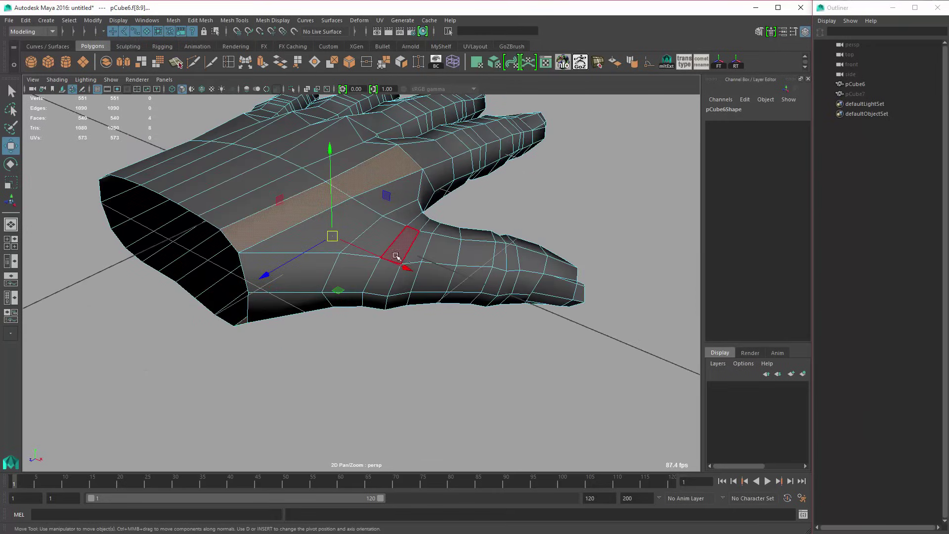
left_click_drag(396, 256, 447, 205, "alt")
left_click_drag(263, 226, 294, 223, "alt")
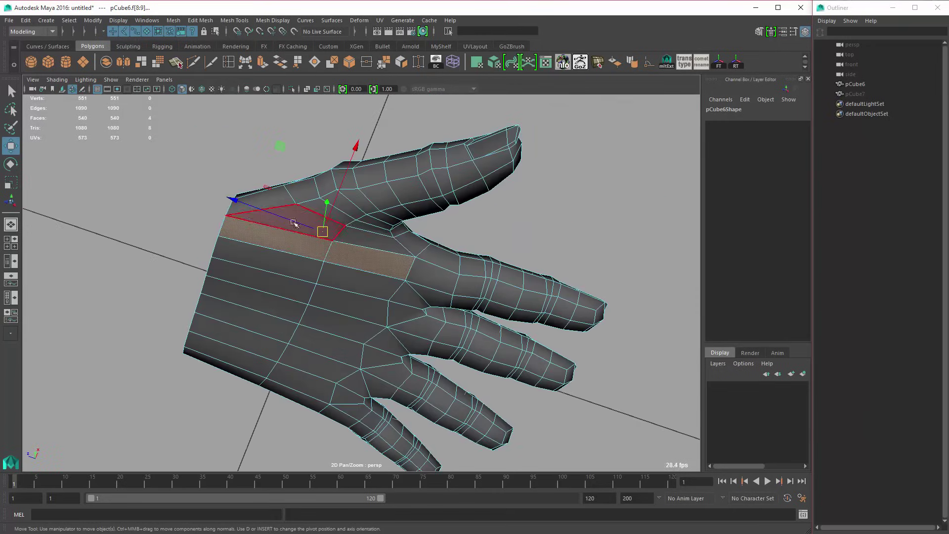
left_click_drag(388, 238, 368, 253, "alt")
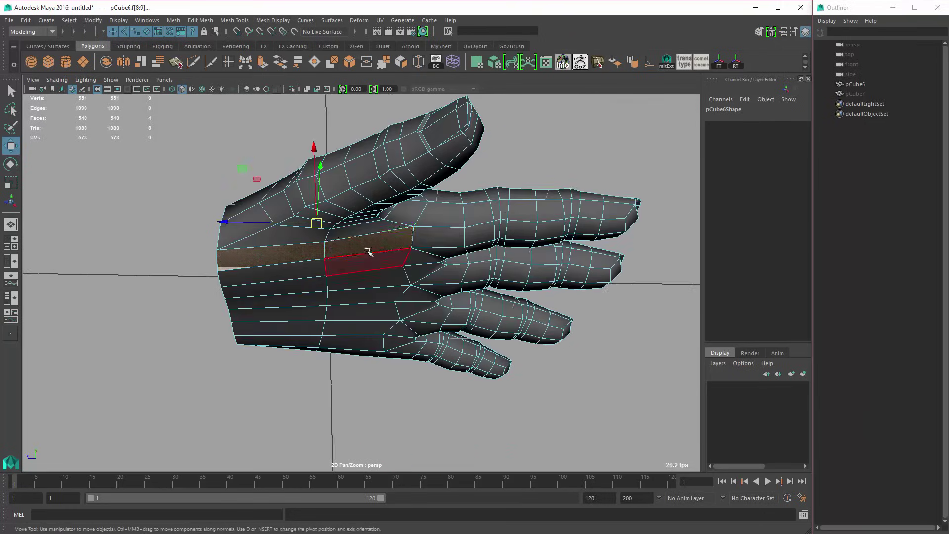
left_click_drag(410, 228, 380, 302, "alt")
Step: Select the thumb tip faces and grow the selection to cover the whole thumb and its base down to the wrist
key("q")
right_click_drag(321, 249, 334, 294)
left_click_drag(332, 295, 277, 341, "alt")
left_click_drag(236, 401, 364, 446)
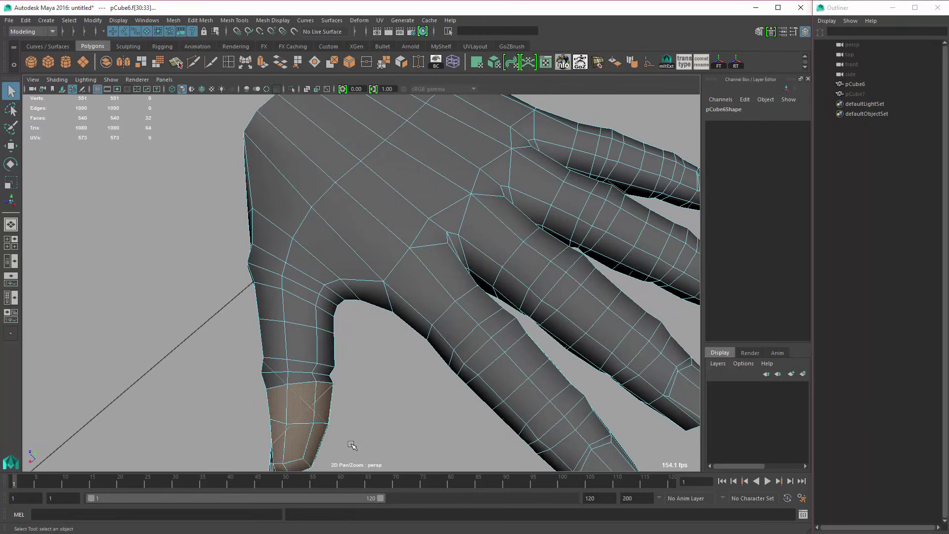
key("shift+period")
key("shift+period")
key("shift+period")
key("shift+period")
key("shift+period")
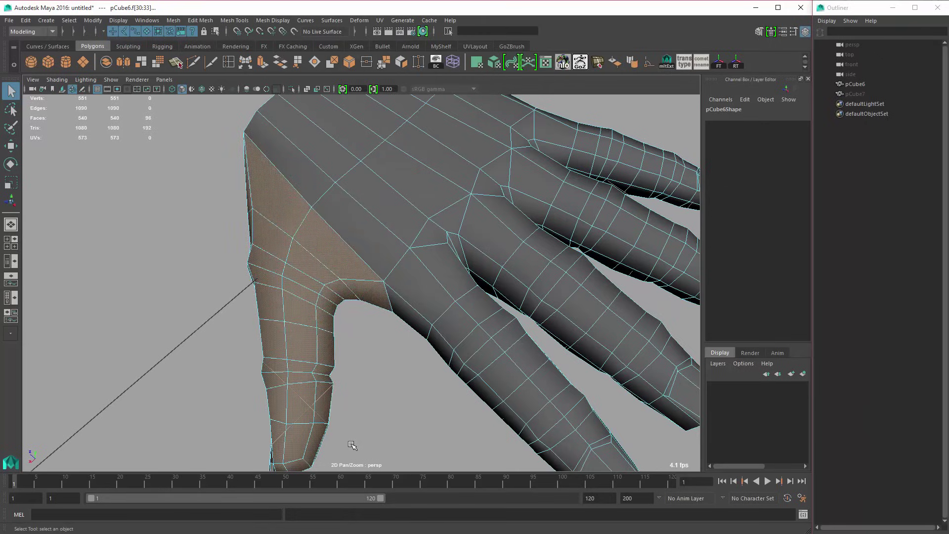
left_click_drag(374, 394, 408, 376, "alt")
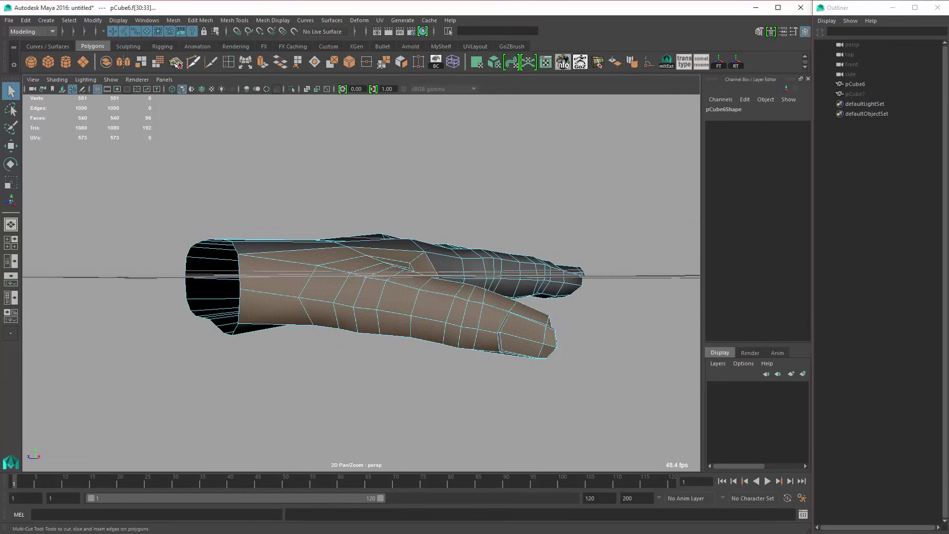
Step: Extract the selected thumb faces as a separate piece, delete its history and return to object mode
right_click_drag(313, 167, 342, 208, "shift")
left_click_drag(347, 220, 425, 290, "alt")
key("w")
key("alt+shift+d")
right_click_drag(386, 263, 420, 251)
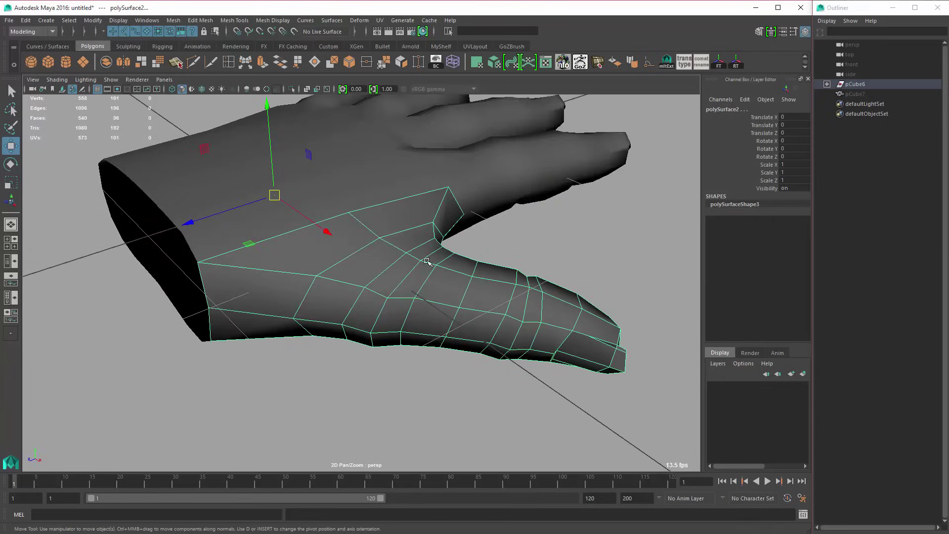
Step: Snap the thumb piece's pivot to its wrist corner vertex and move the piece to Translate X -0.162, Y -0.113
left_click_drag(420, 251, 363, 288, "alt")
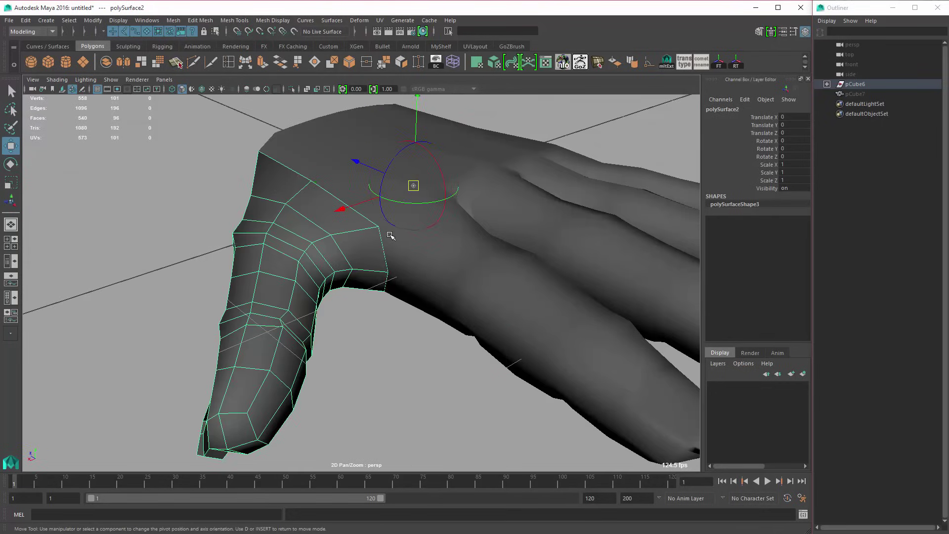
left_click_drag(392, 236, 410, 217, "alt")
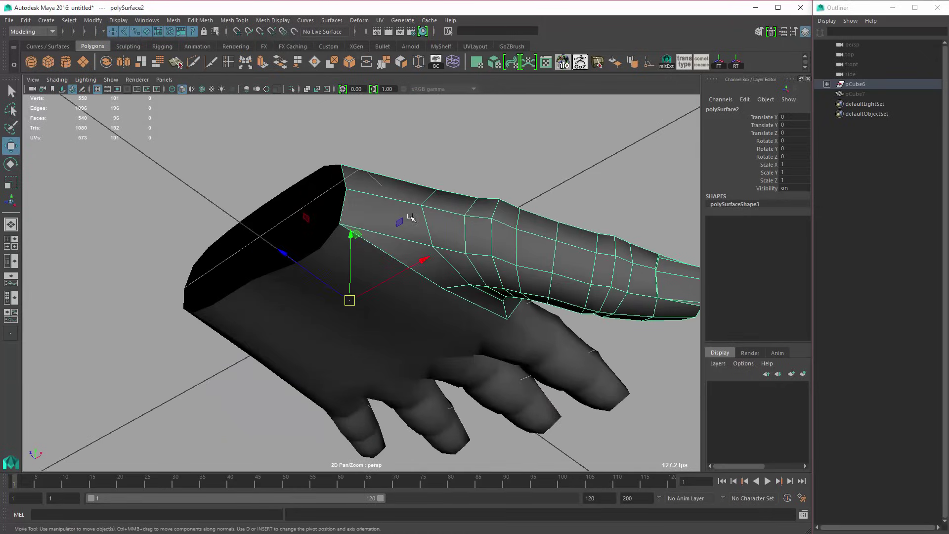
key("d")
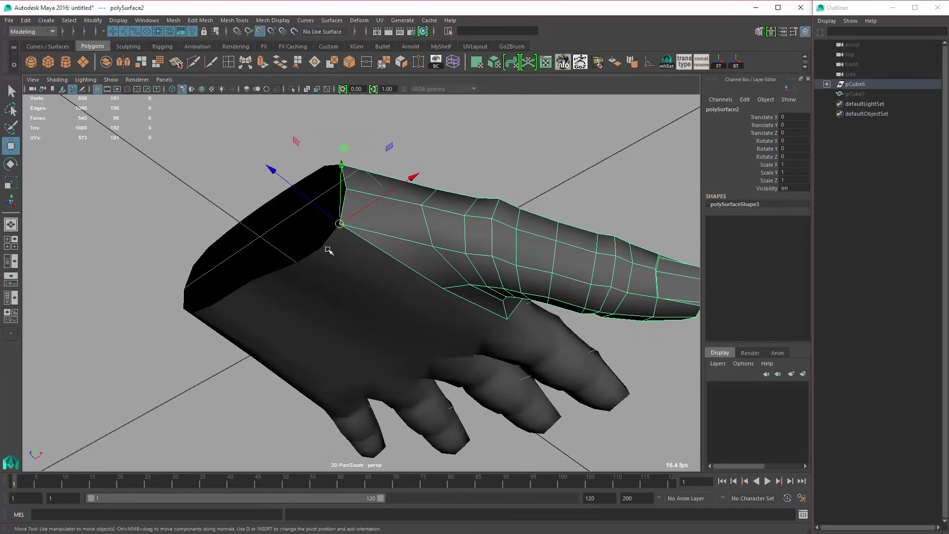
left_click_drag(339, 224, 322, 249)
Step: Rotate the thumb piece around its wrist corner to about -0.4 in X, 1.0 in Y and -21.4 in Z
key("e")
left_click_drag(464, 312, 170, 214, "alt")
left_click_drag(250, 257, 225, 277, "alt")
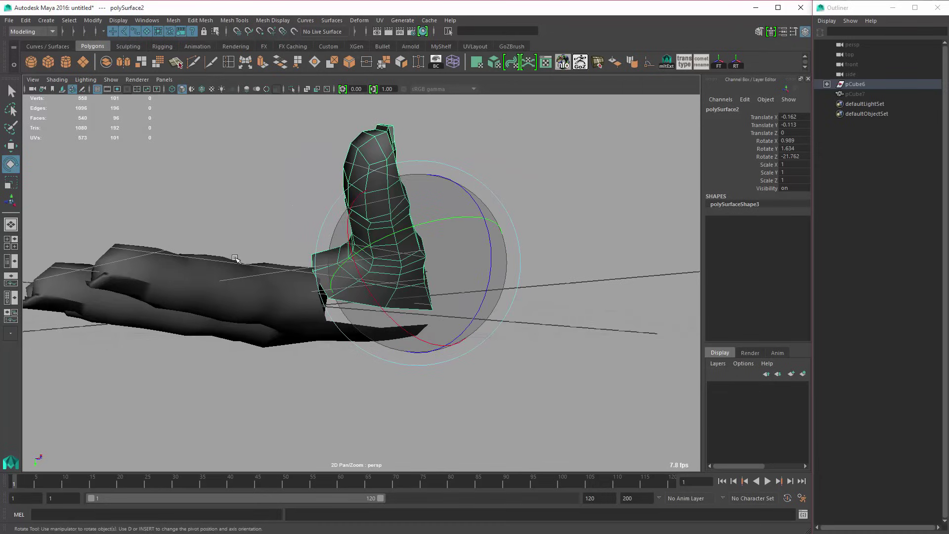
right_click_drag(225, 277, 297, 318, "alt")
left_click_drag(318, 300, 324, 282)
right_click_drag(324, 295, 296, 298)
left_click(295, 298)
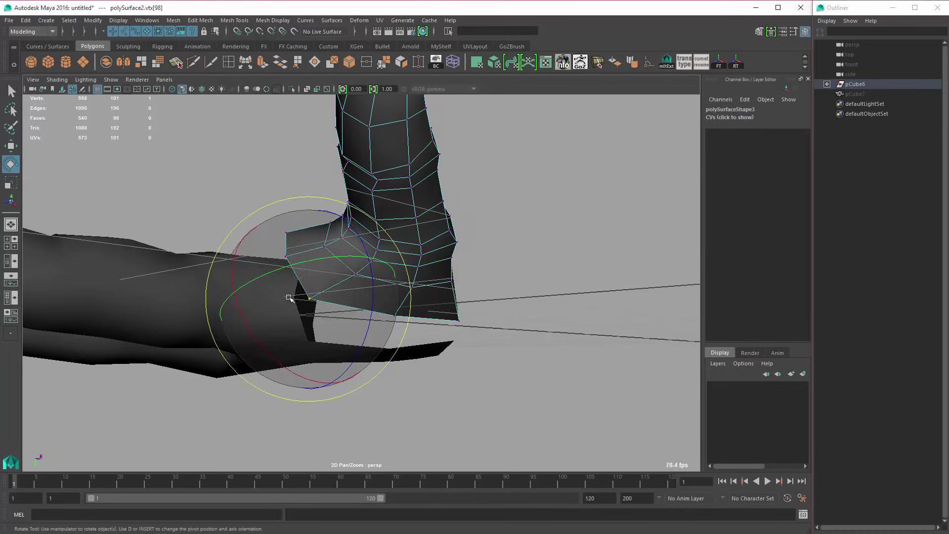
key("q")
left_click(293, 296)
left_click(366, 293)
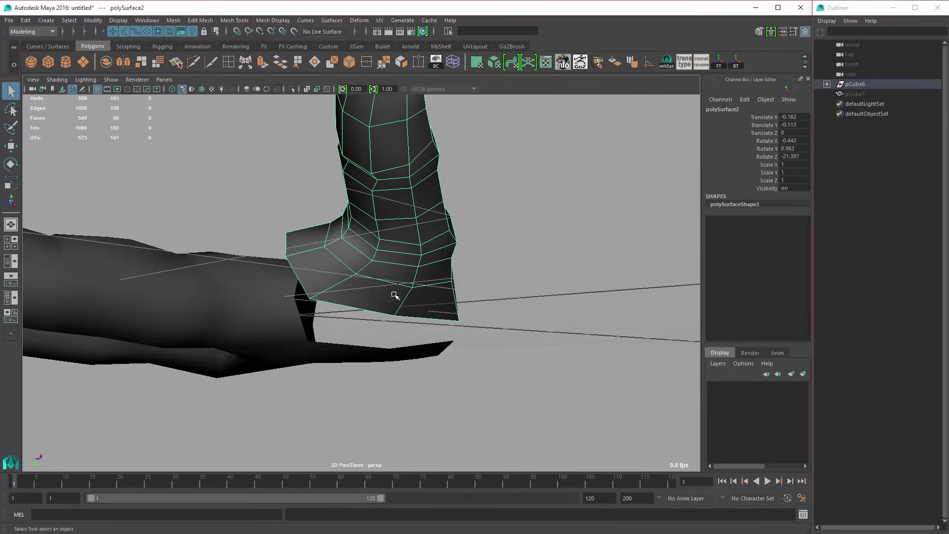
Step: Show wireframe on shaded and fine-tune the thumb piece's rotation to X 0.865, Y 0.086, Z -22.303
key("e")
left_click_drag(415, 263, 416, 299)
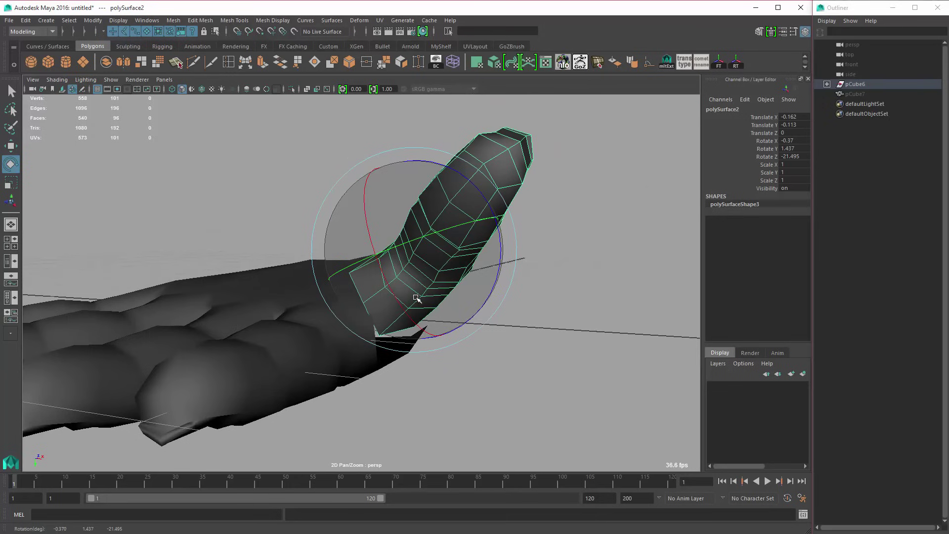
left_click(202, 89)
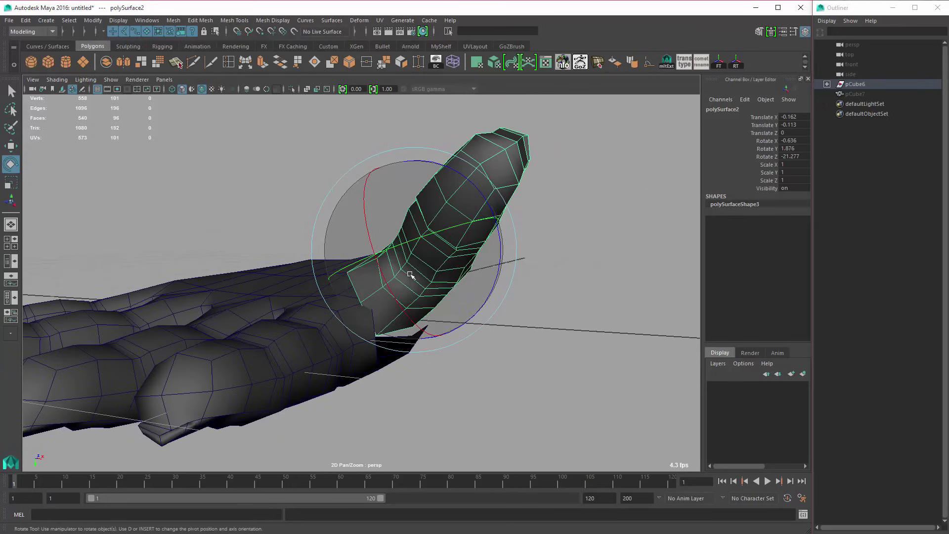
left_click_drag(432, 290, 433, 292)
left_click_drag(433, 291, 435, 329, "alt")
key("q")
key("w")
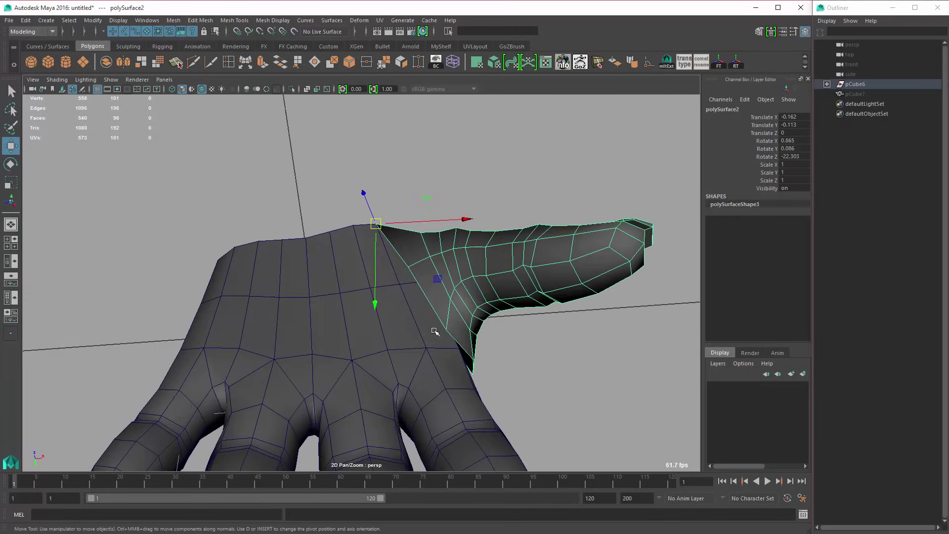
Step: Delete the two palm faces bordering the separated thumb piece
right_click_drag(423, 312, 424, 339)
left_click(414, 299)
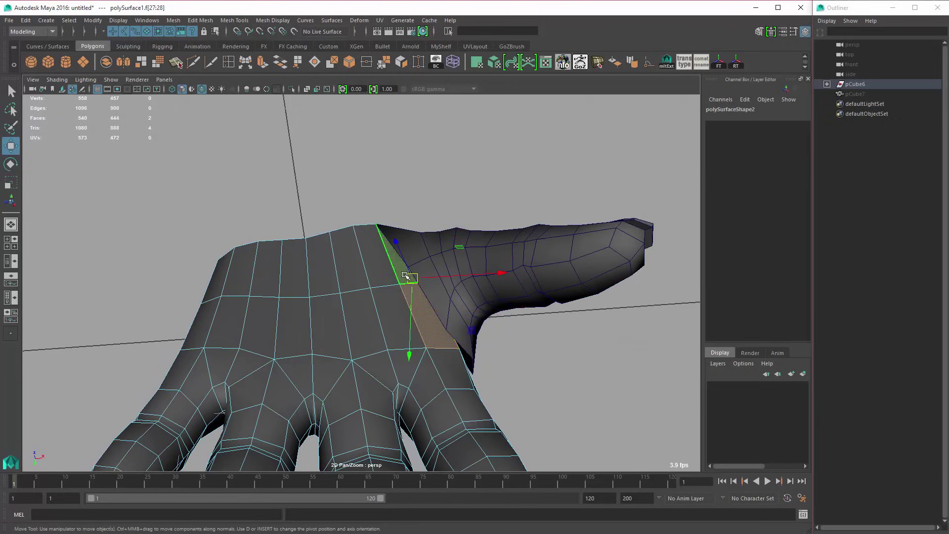
key("Delete")
left_click_drag(440, 313, 416, 303, "alt")
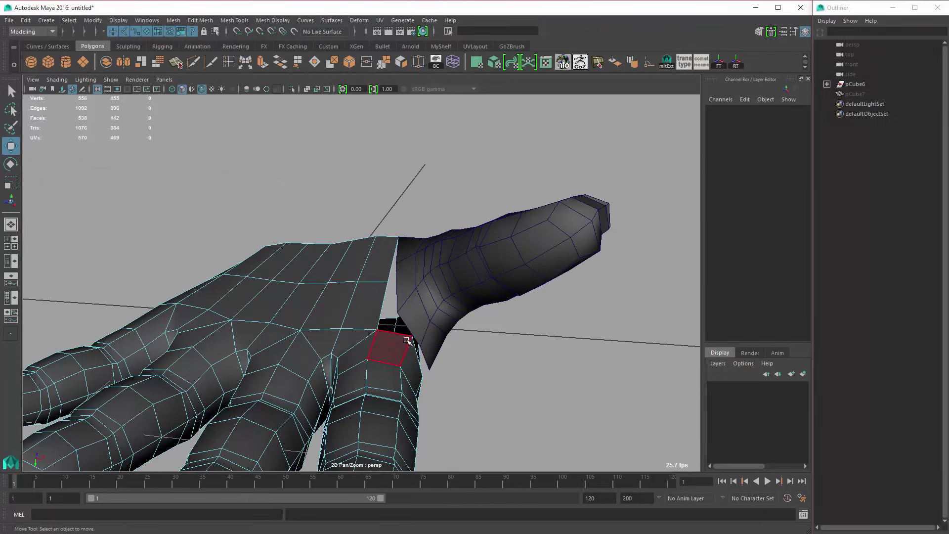
mouse_move(407, 341)
left_mouse_down("alt")
mouse_move(363, 320)
mouse_move(451, 335)
mouse_move(423, 343)
left_mouse_up("alt")
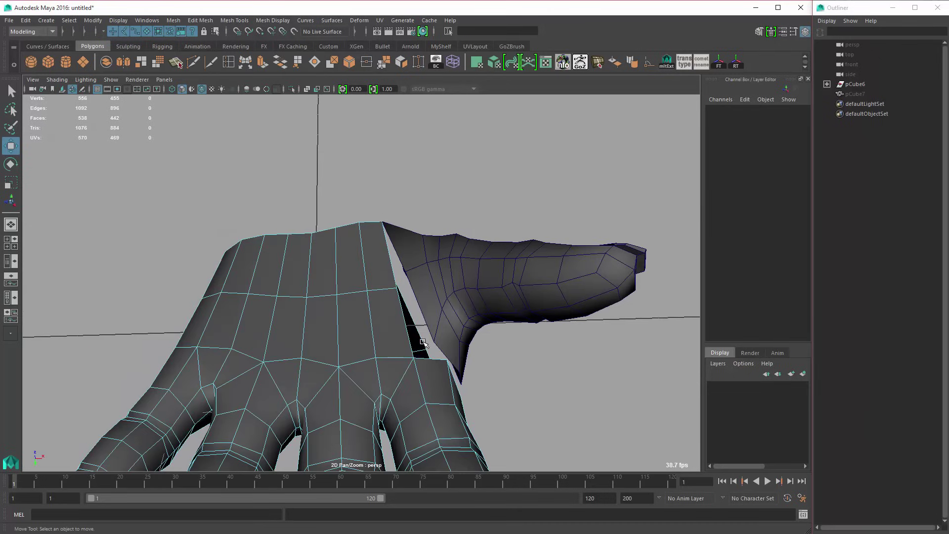
Step: Switch the palm piece to vertex mode and snap its border vertices beside the index finger onto the thumb piece's web corner
left_click(438, 388)
right_click_drag(433, 370, 397, 364)
left_click(448, 360)
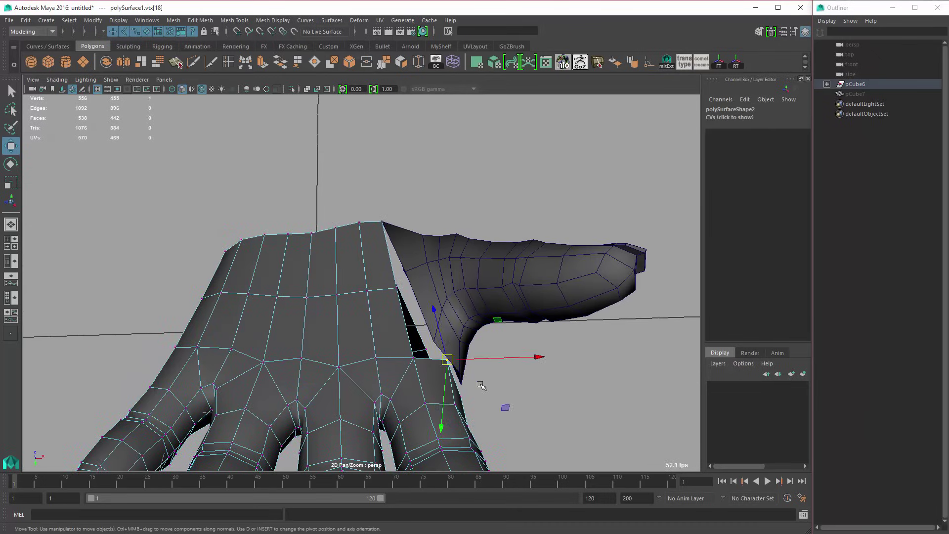
left_click_drag(481, 386, 454, 345, "alt")
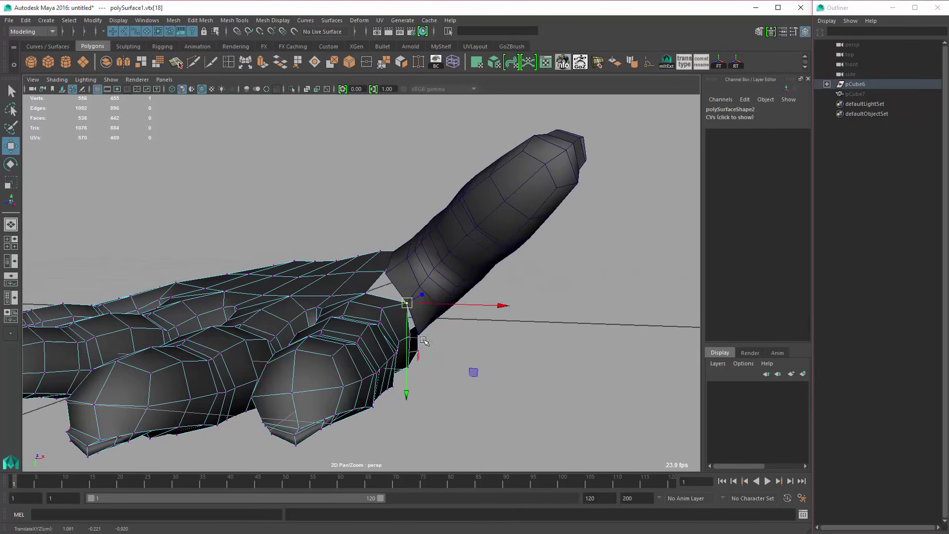
left_click_drag(418, 308, 429, 338, "alt")
left_click_drag(429, 316, 453, 345)
Step: Snap the palm piece's remaining border vertices on the back of the hand onto the matching thumb edge vertices
left_click_drag(454, 345, 397, 331, "alt")
middle_click_drag(393, 326, 414, 309)
left_click_drag(415, 309, 419, 342, "alt")
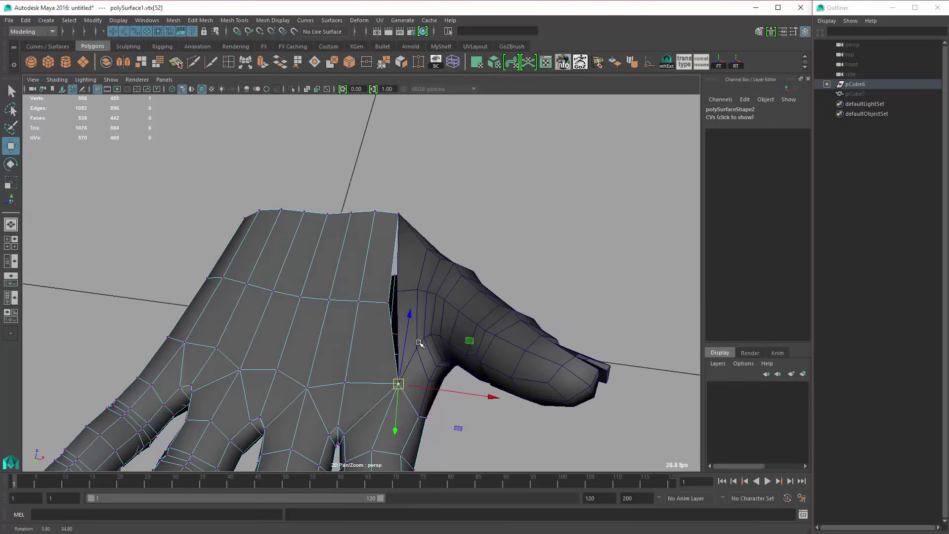
left_click_drag(395, 310, 397, 311)
left_click_drag(397, 311, 402, 277, "alt")
key("v")
middle_click_drag(400, 271, 398, 267)
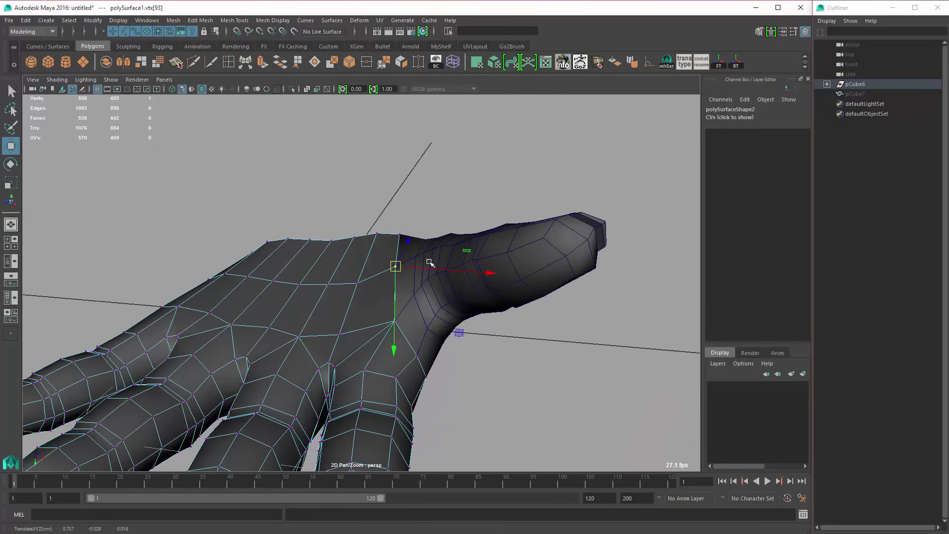
Step: Combine the thumb and palm pieces into one mesh, merge its vertices at a 0.001 distance threshold and check the smooth preview
left_click_drag(429, 265, 407, 241, "alt")
right_click_drag(407, 242, 428, 228)
left_click(386, 246)
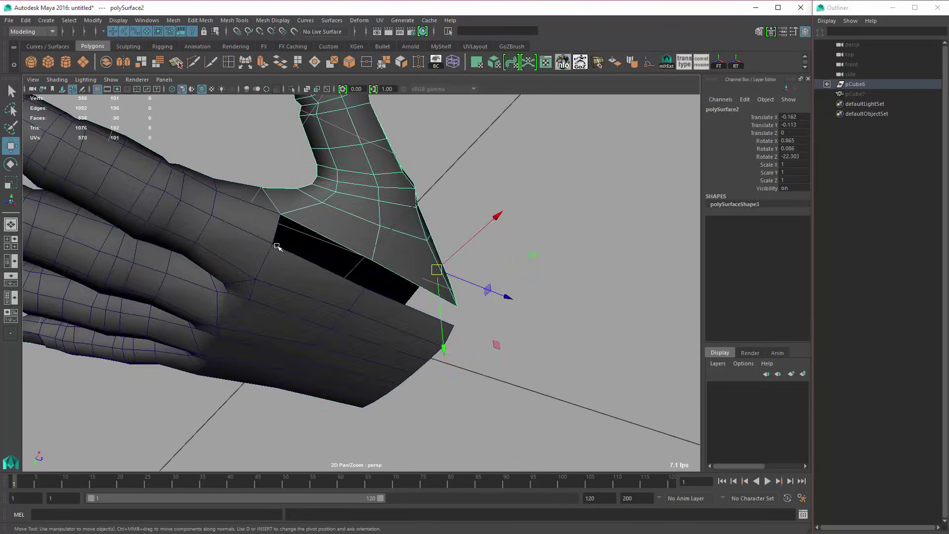
left_click(280, 242, "shift")
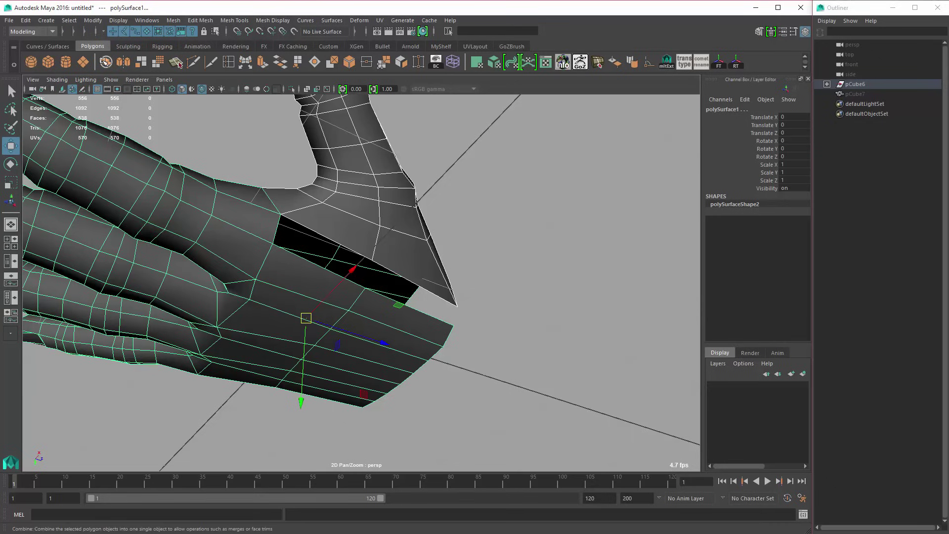
left_click(106, 62)
left_click(367, 64)
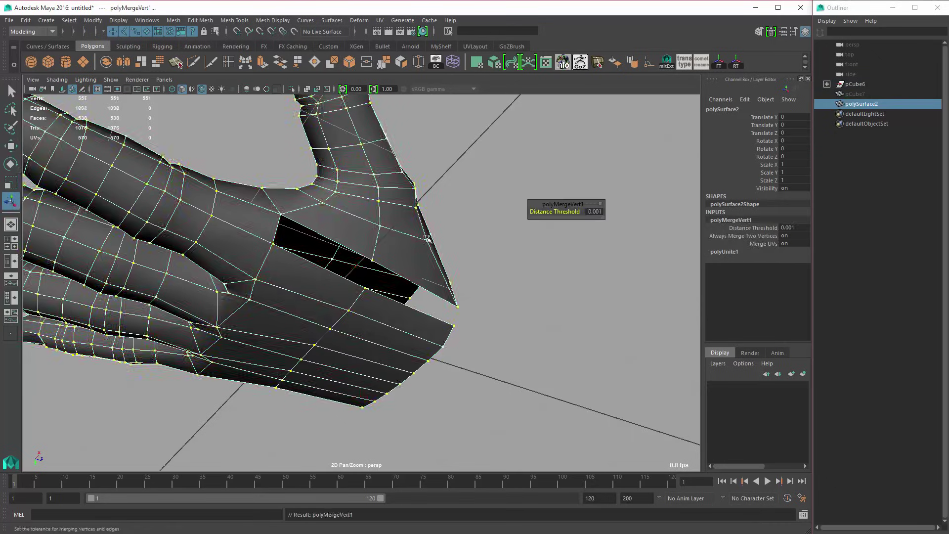
key("3")
left_click_drag(388, 256, 362, 233, "alt")
key("1")
key("3")
key("1")
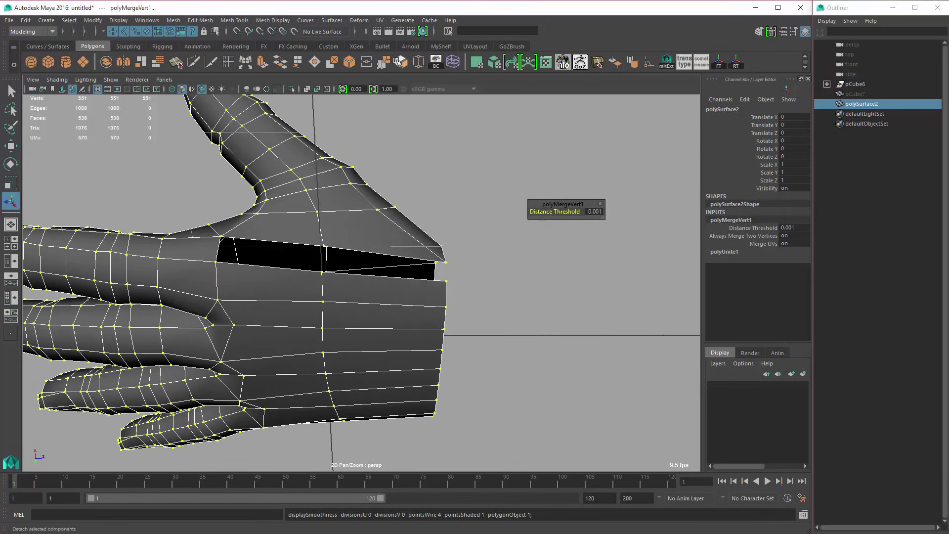
Step: Fill the finger-side half of the gap between thumb and palm with the Append to Polygon tool
left_click(300, 61)
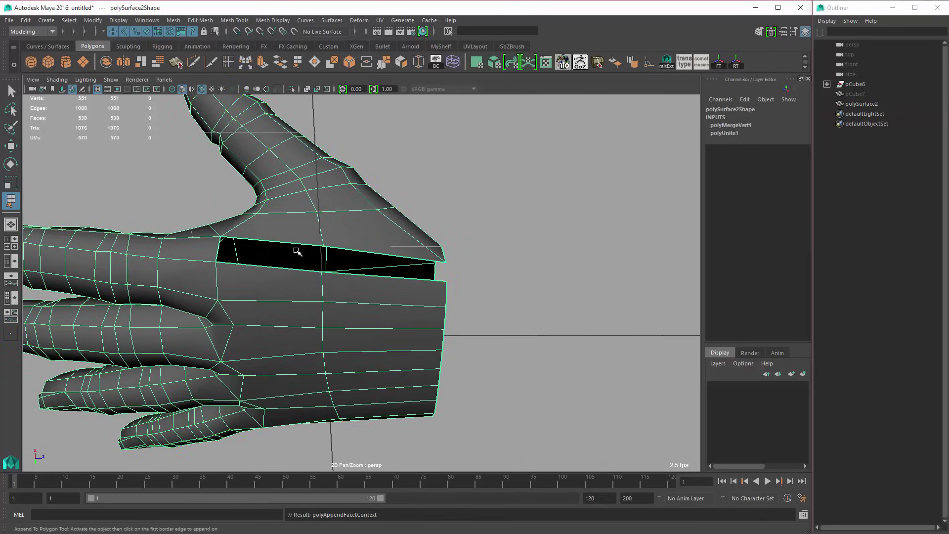
left_click(289, 242)
left_click(288, 269)
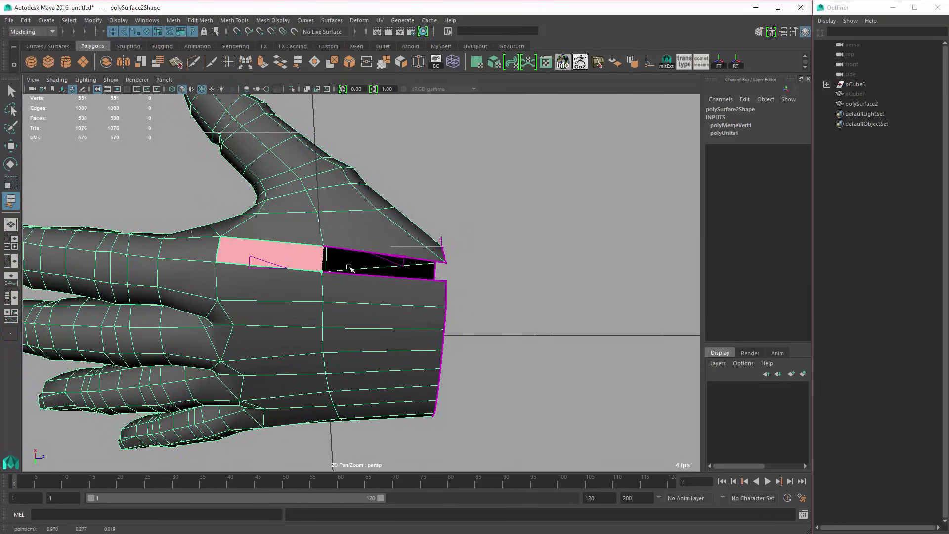
key("Return")
left_click(360, 252)
left_click(364, 273)
key("w")
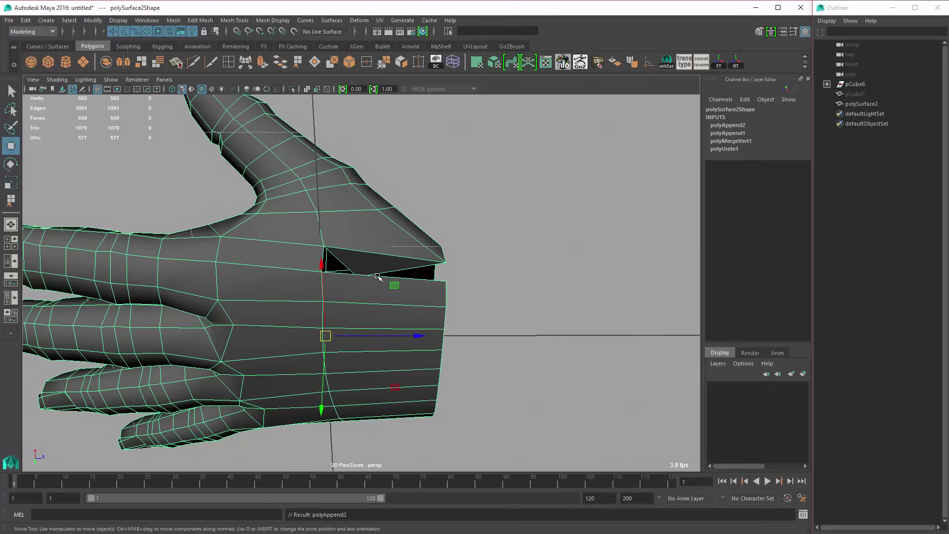
key("ctrl+z")
Step: Append a face across the wrist-side half of the gap between thumb and palm, and check the result in smooth preview
key("y")
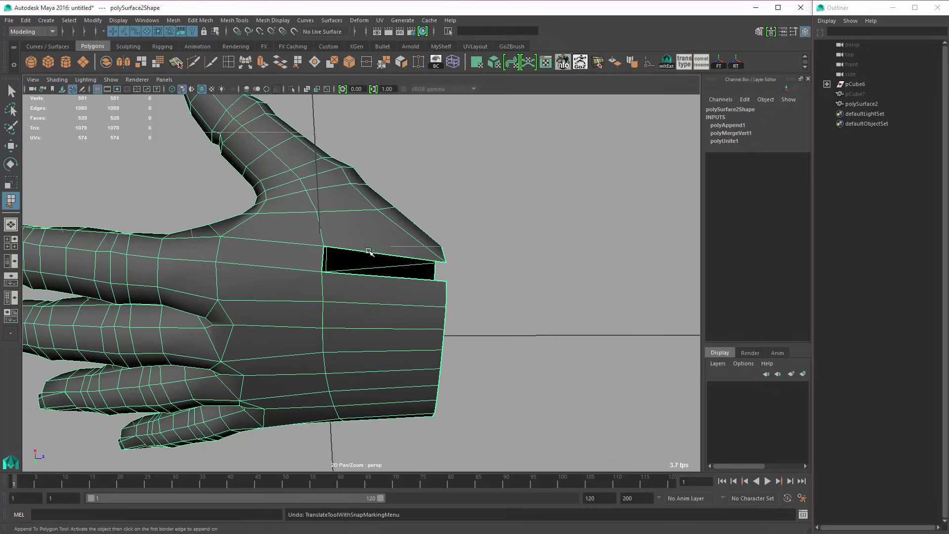
left_click(382, 278)
key("w")
left_click_drag(382, 267, 409, 285, "alt")
key("3")
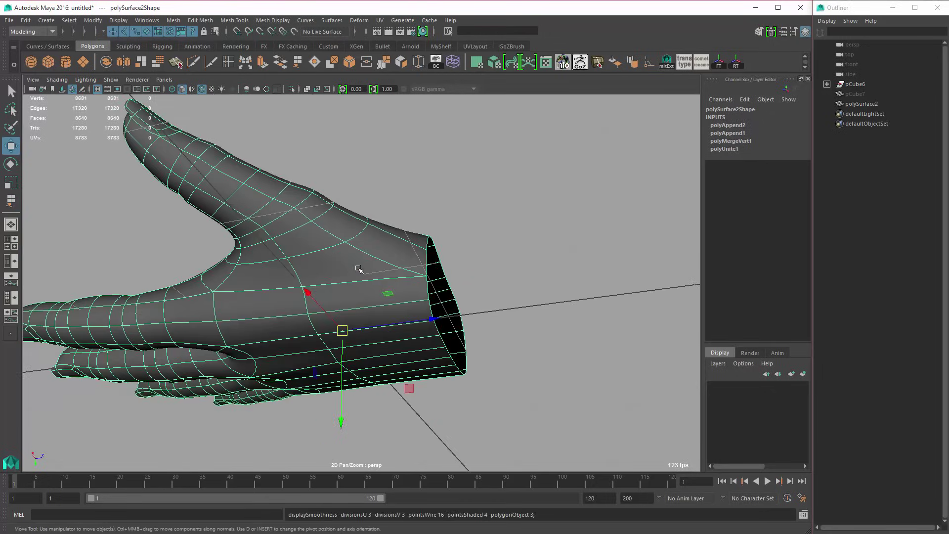
left_click_drag(359, 269, 427, 295, "alt")
key("1")
Step: Switch to vertex mode and reposition the vertices on the hand's side above the thumb base to even out its contour
right_click_drag(424, 285, 377, 284)
left_click(419, 273)
left_click_drag(419, 273, 457, 280, "alt")
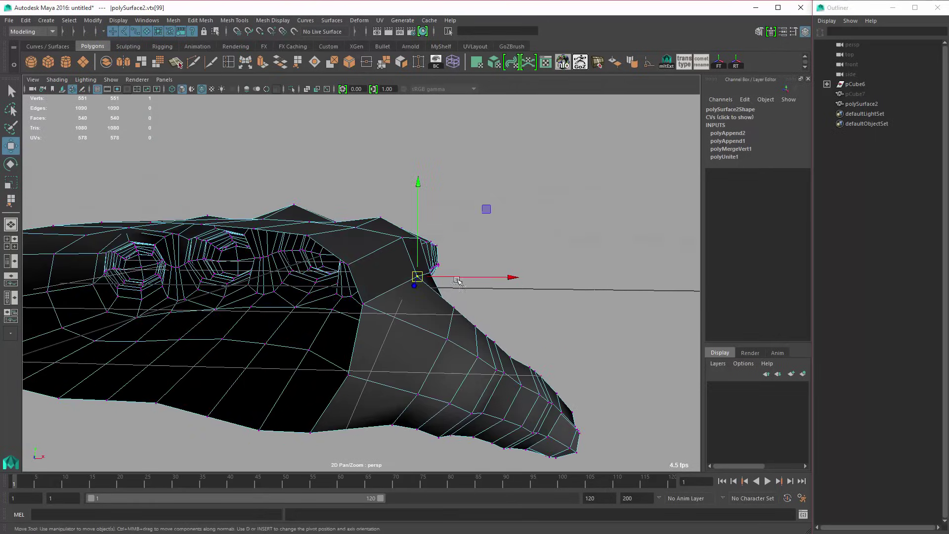
mouse_move(488, 210)
middle_mouse_down()
mouse_move(496, 208)
mouse_move(481, 212)
middle_mouse_up()
left_click(405, 236)
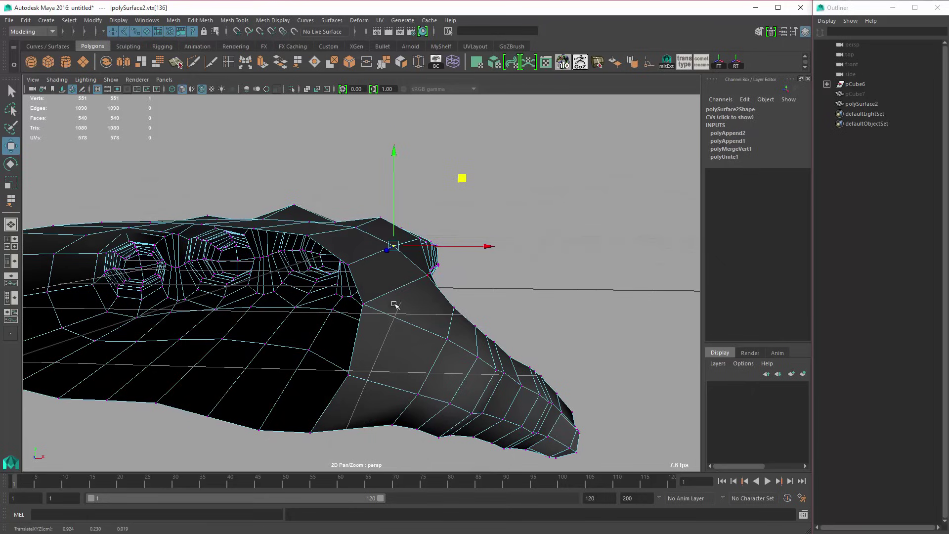
Step: Move the thumb-side vertices on the wrist opening's rim to round the transition into the thumb
left_click(365, 304)
left_click_drag(367, 303, 449, 269, "alt")
middle_click_drag(462, 255, 469, 255)
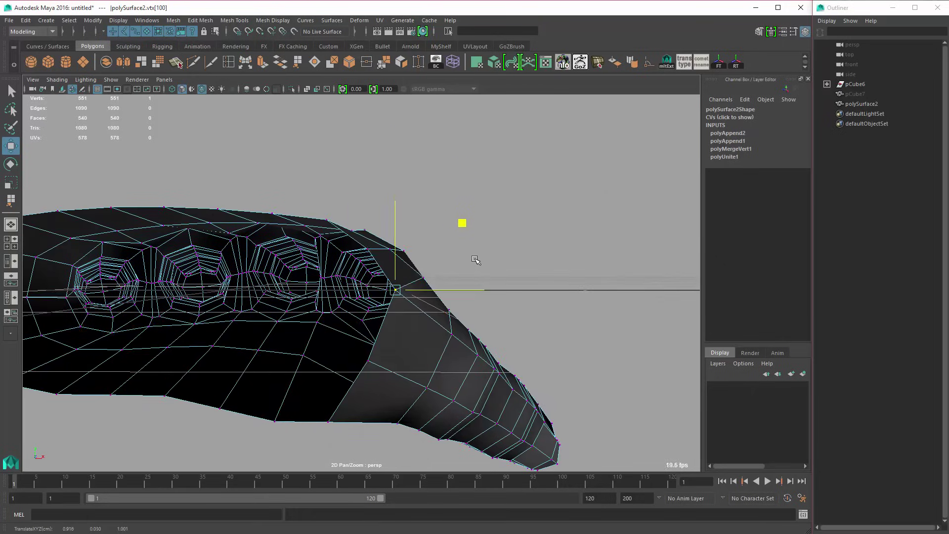
left_click(377, 251)
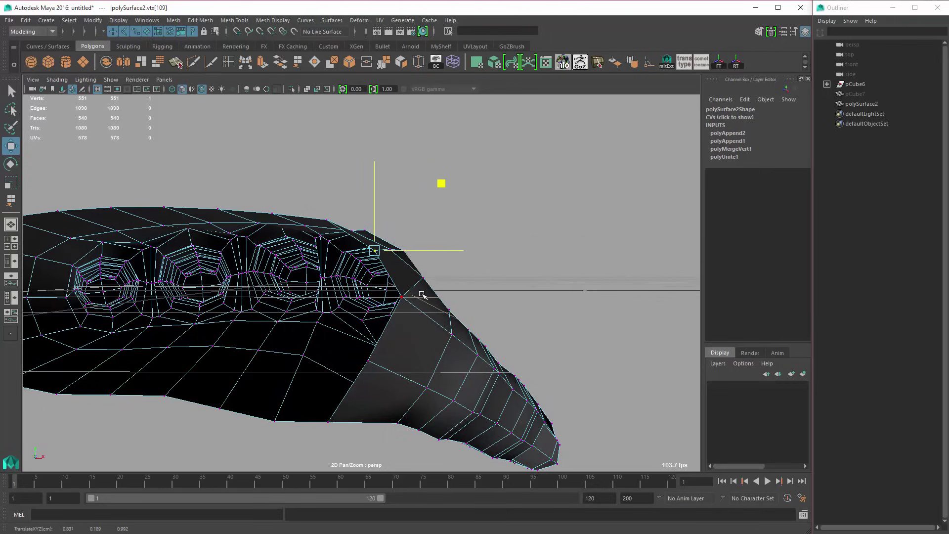
left_click(369, 372)
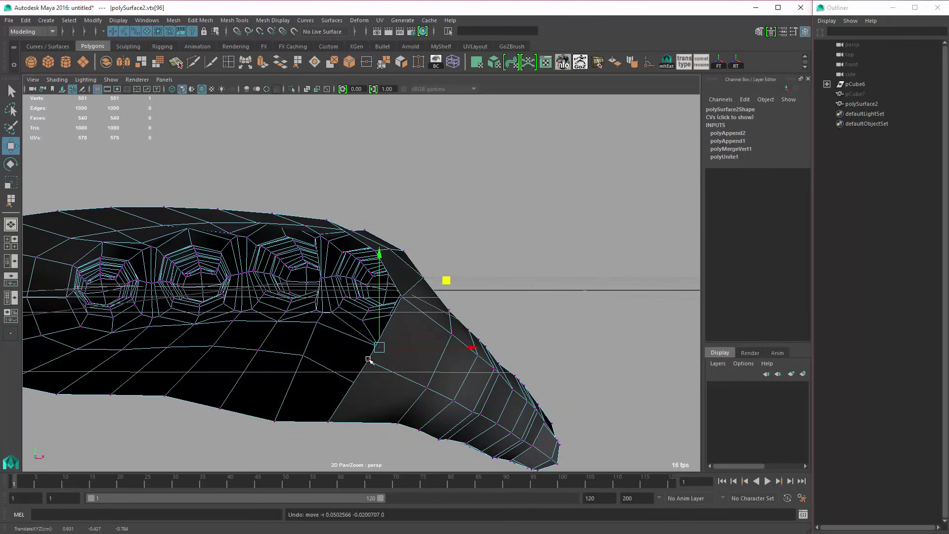
middle_click_drag(414, 348, 417, 347)
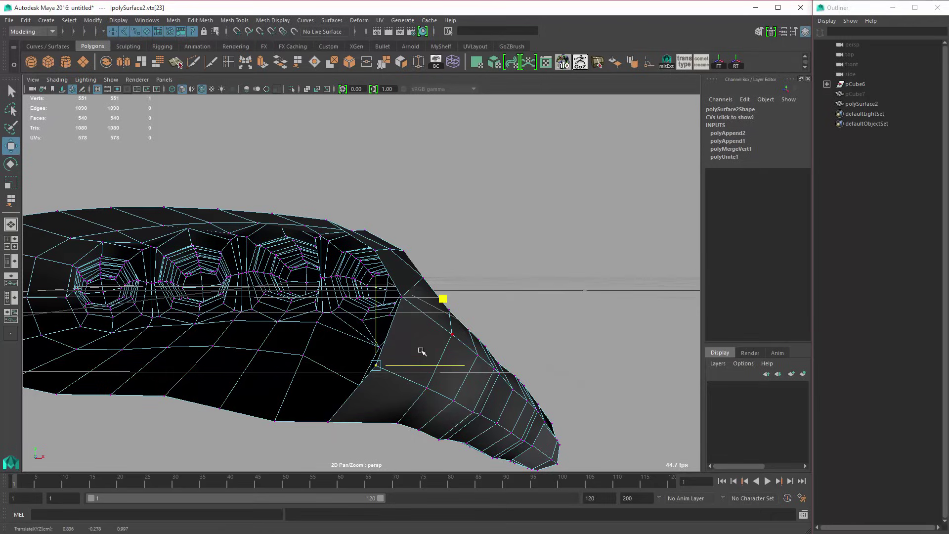
Step: Reposition the vertices in the web between the thumb and index finger to smooth its surface
left_click_drag(422, 351, 341, 320, "alt")
left_click(365, 261)
middle_click_drag(340, 320, 337, 320)
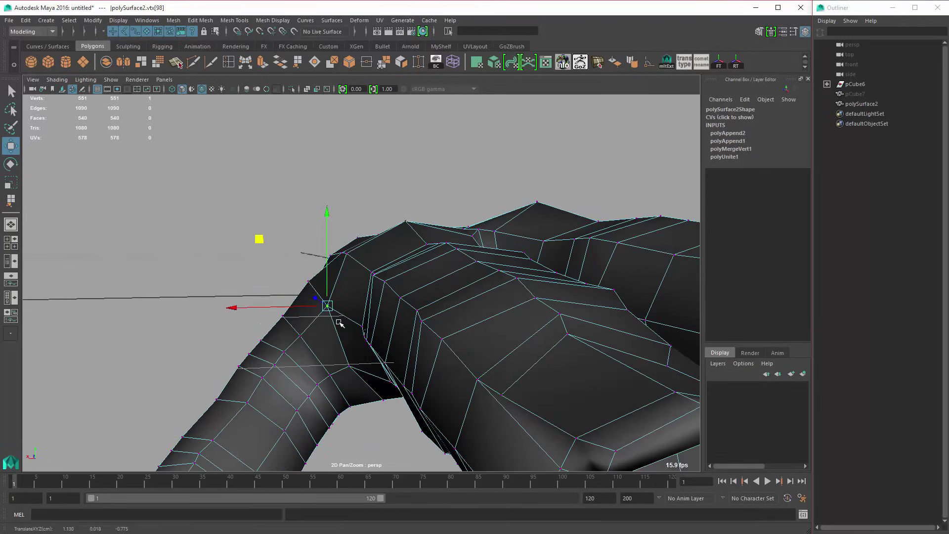
left_click_drag(337, 320, 356, 274, "alt")
middle_click_drag(366, 297, 376, 297)
left_click_drag(378, 299, 398, 277, "alt")
Step: Move the palm-side vertex at the thumb's inner base toward the index finger to even out the newly filled faces
left_click(401, 228)
left_click_drag(401, 228, 365, 272, "alt")
key("w")
key("q")
left_click(365, 272)
key("w")
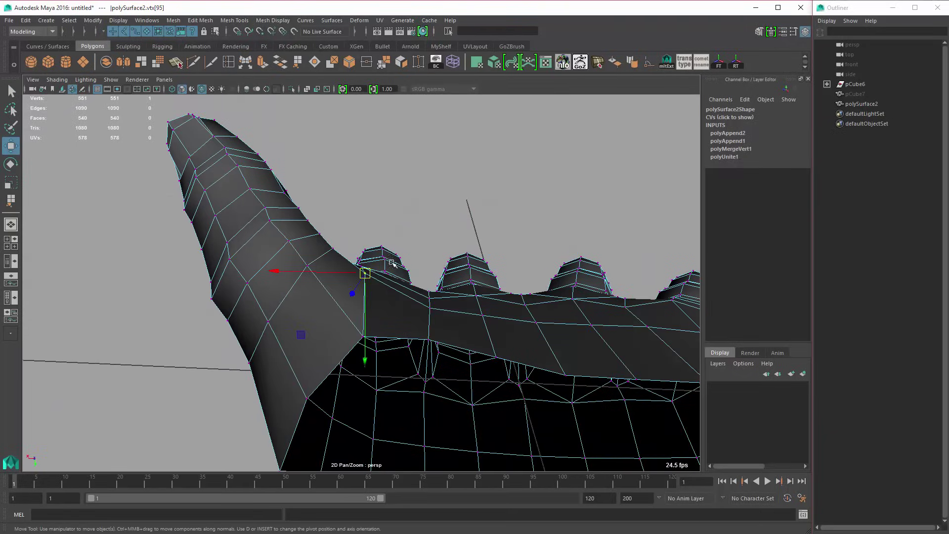
middle_click_drag(301, 332, 313, 329)
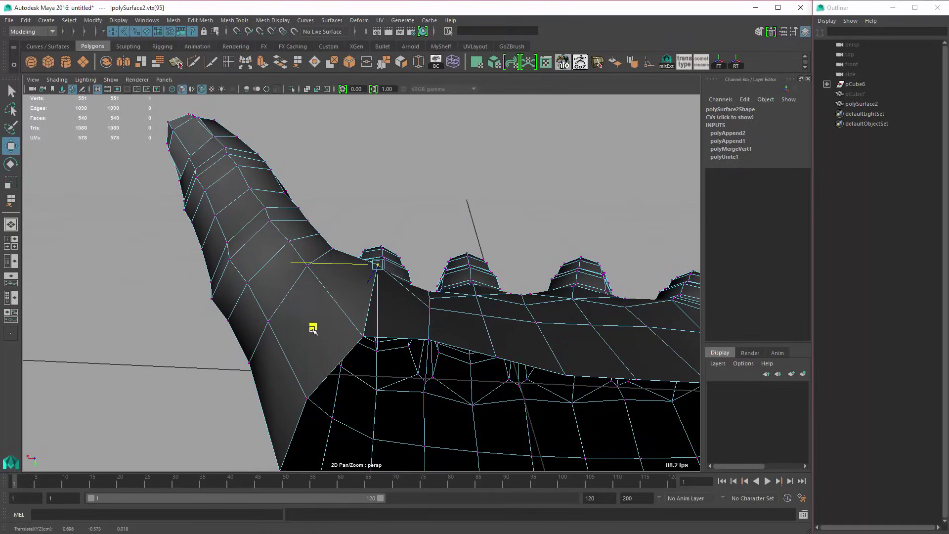
Step: Adjust the vertices of the crosswise edge row through the middle of the palm to shape its hollow
left_click(439, 314)
left_click_drag(439, 314, 459, 333, "alt")
middle_click_drag(459, 333, 471, 321)
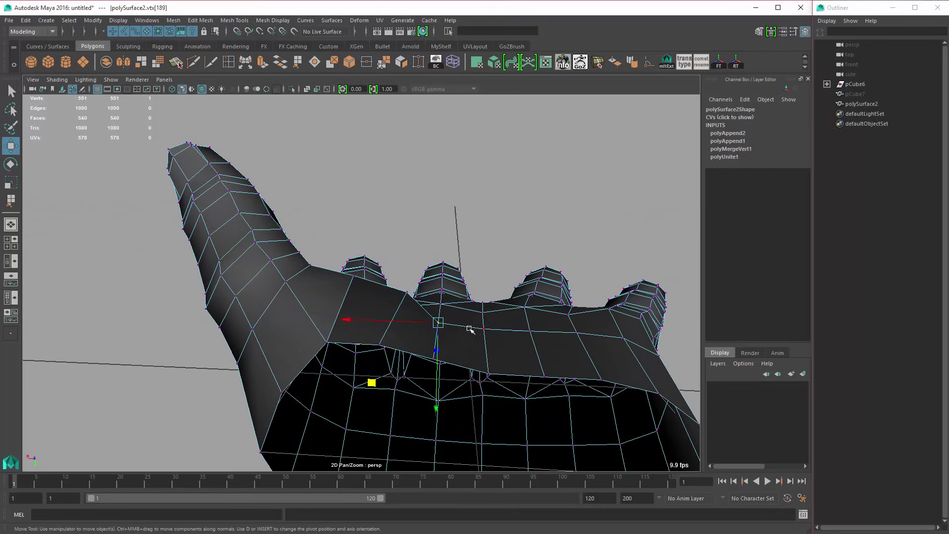
left_click_drag(471, 331, 498, 327, "alt")
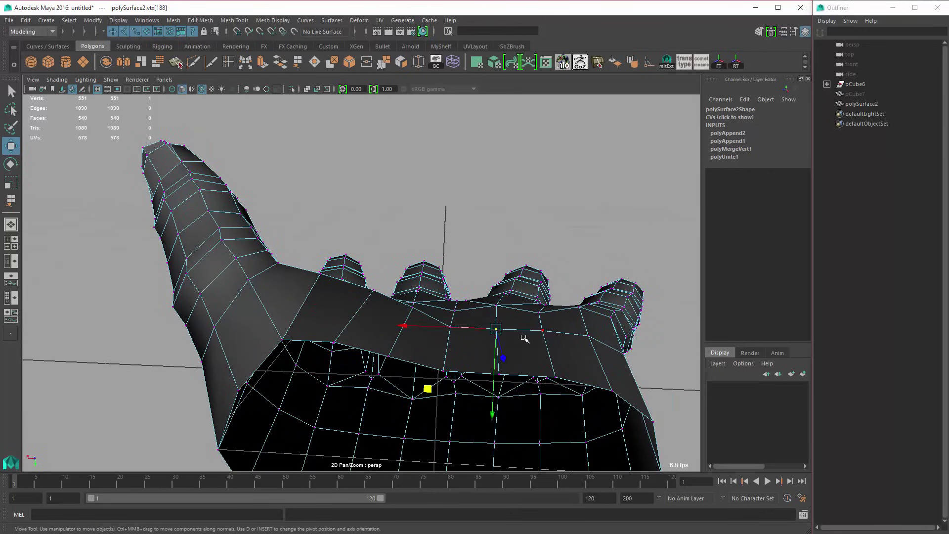
middle_click_drag(524, 338, 522, 345)
left_click(449, 324)
middle_click_drag(450, 325, 488, 340)
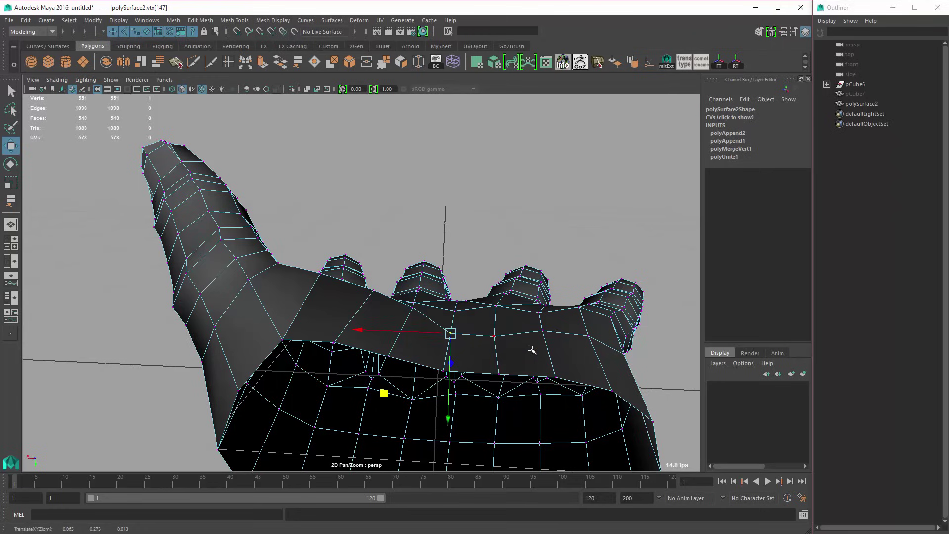
left_click(542, 332)
middle_click_drag(544, 332, 567, 320)
left_click(586, 338)
Step: Reposition the palm vertices just below the fingers and check the palm's shape in smooth preview
left_click_drag(566, 319, 508, 340, "alt")
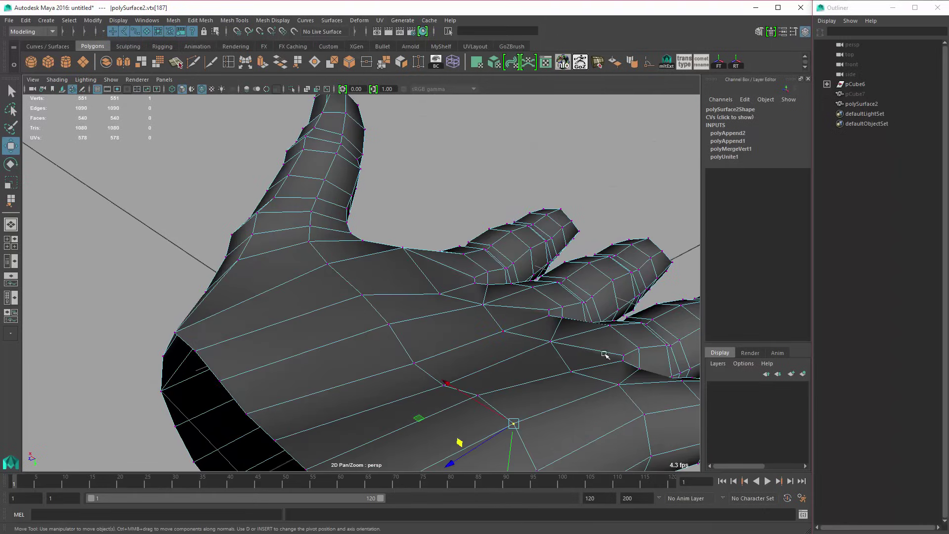
left_click_drag(604, 354, 535, 395, "alt")
left_click(541, 376)
left_click_drag(521, 362, 366, 275, "alt")
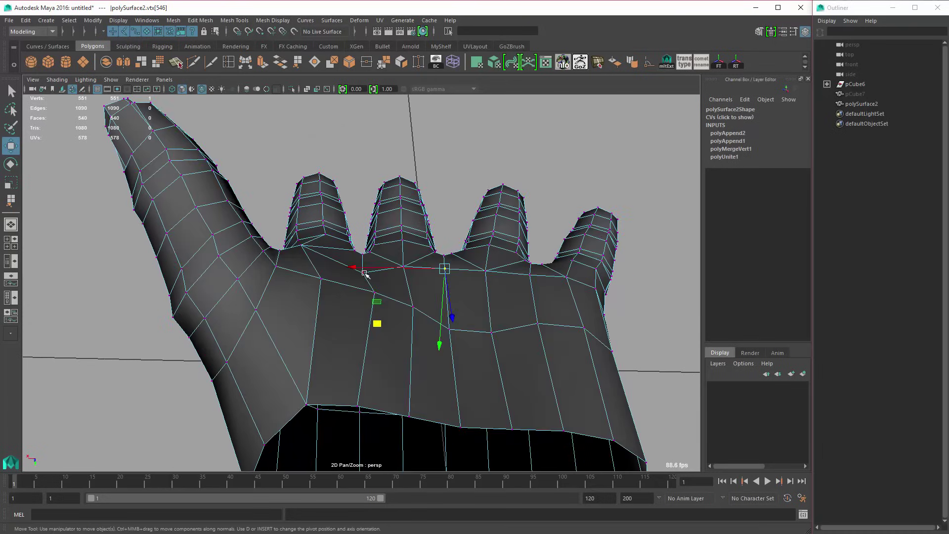
left_click_drag(403, 357, 409, 324, "alt")
middle_click_drag(409, 325, 409, 310)
left_click_drag(415, 313, 448, 364, "alt")
middle_click_drag(451, 349, 453, 339)
key("3")
Step: Return to the unsmoothed mesh and move the two palm-side vertices at the thumb web to soften the crease
left_click_drag(452, 339, 332, 297, "alt")
key("1")
key("q")
left_click(292, 271)
key("w")
middle_click_drag(333, 298, 336, 298)
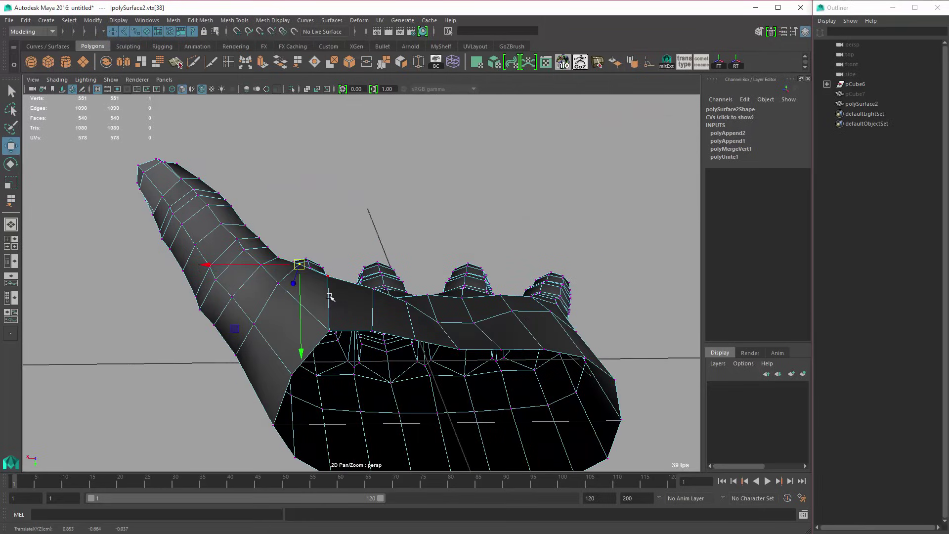
middle_click_drag(312, 339, 346, 328)
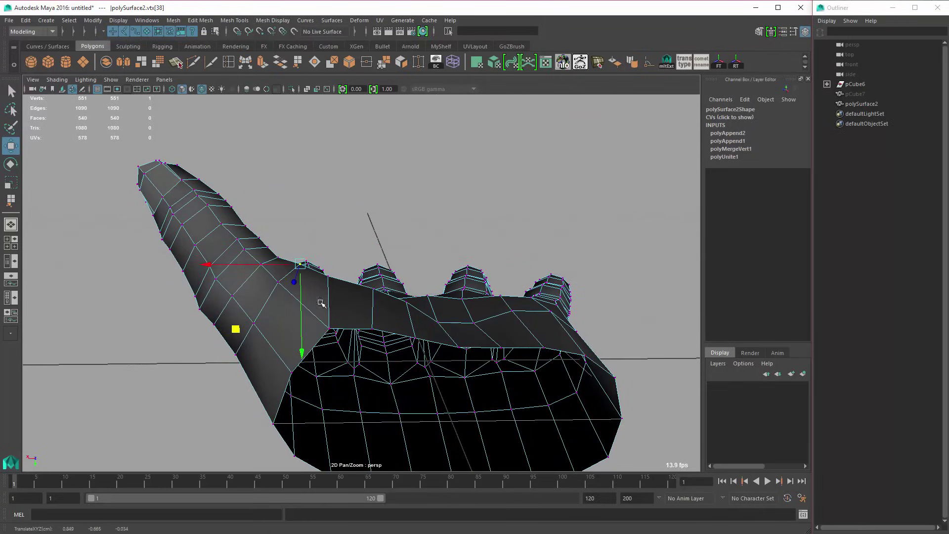
left_click(276, 256)
middle_click_drag(276, 256, 330, 288)
left_click_drag(351, 298, 222, 262, "alt")
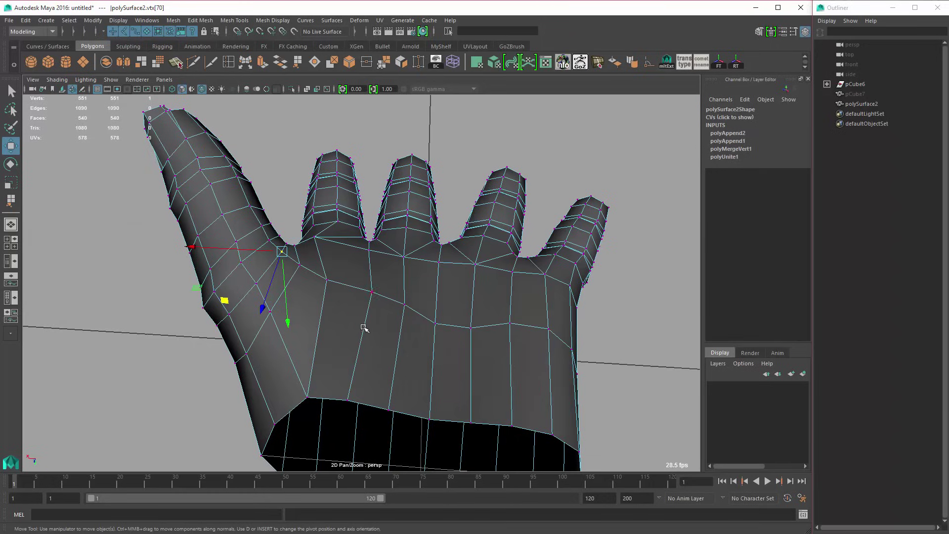
Step: Raise the palm vertices between the thumb base and the palm's centre to form a smooth slope
left_click_drag(364, 328, 327, 274, "alt")
left_click(328, 274)
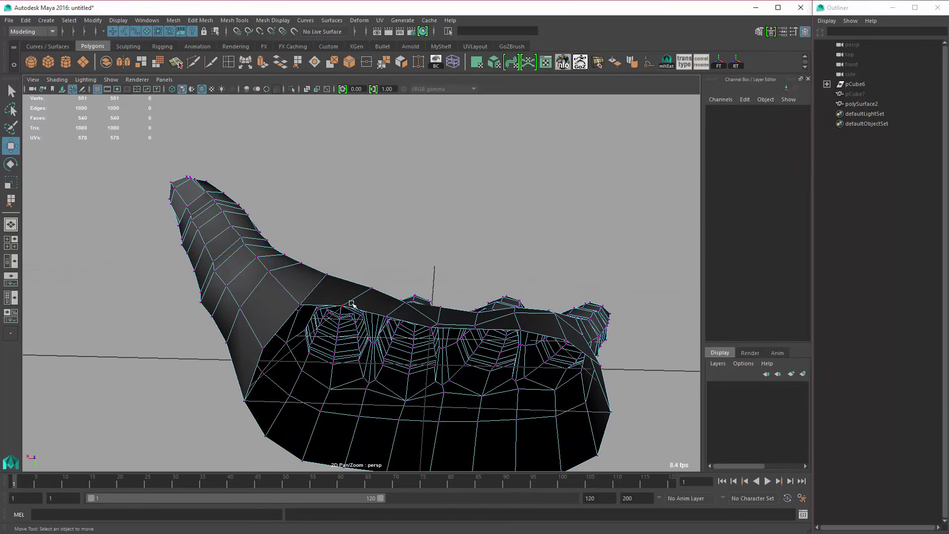
left_click(327, 274)
left_click_drag(388, 335, 395, 332, "alt")
middle_click_drag(396, 331, 396, 331)
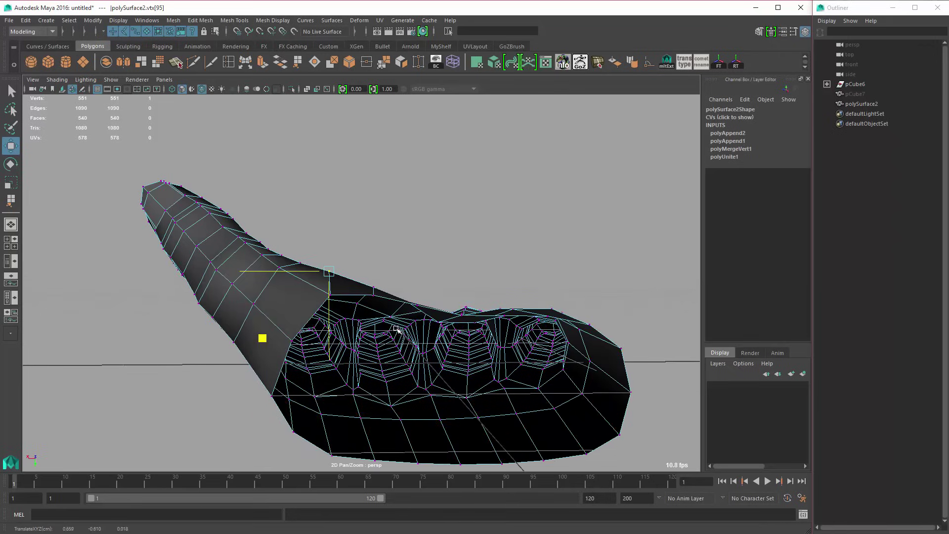
left_click_drag(397, 330, 426, 331, "alt")
left_click(371, 288)
middle_click_drag(425, 331, 428, 327)
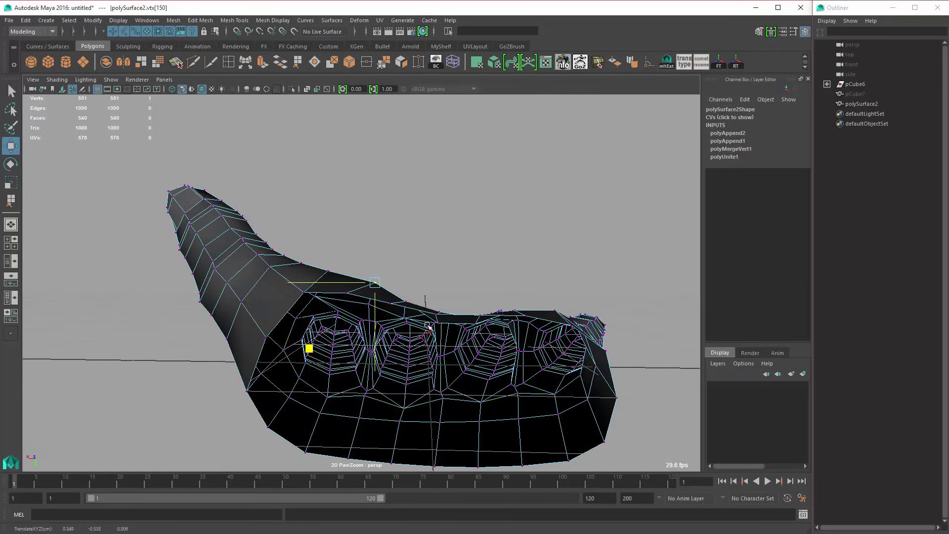
Step: Reposition the vertices near the middle of the wrist-facing palm edge to smooth the palm's profile
left_click_drag(424, 324, 444, 327, "alt")
mouse_move(443, 327)
middle_mouse_down()
mouse_move(461, 339)
mouse_move(501, 336)
middle_mouse_up()
left_click(438, 322)
left_click(475, 327)
left_click(439, 323)
middle_click_drag(439, 323, 482, 331)
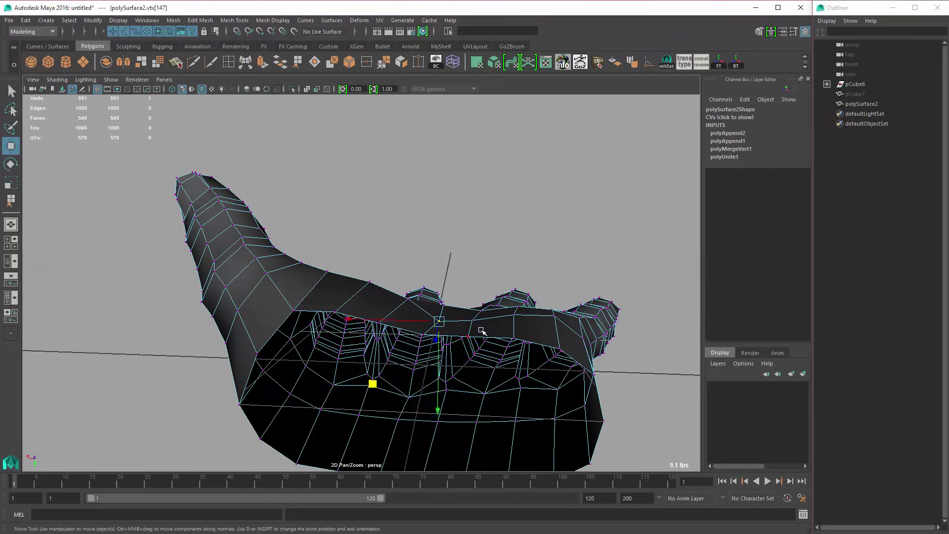
Step: Adjust the palm vertices between the thumb base and the palm's centre to even out the slope
left_click_drag(505, 334, 402, 311, "alt")
left_click(358, 309)
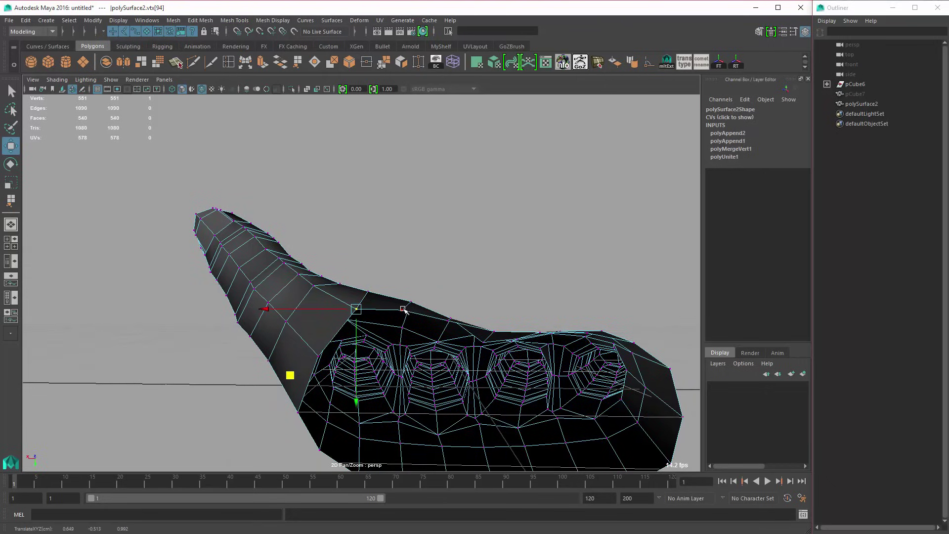
left_click(403, 309)
left_click(472, 336)
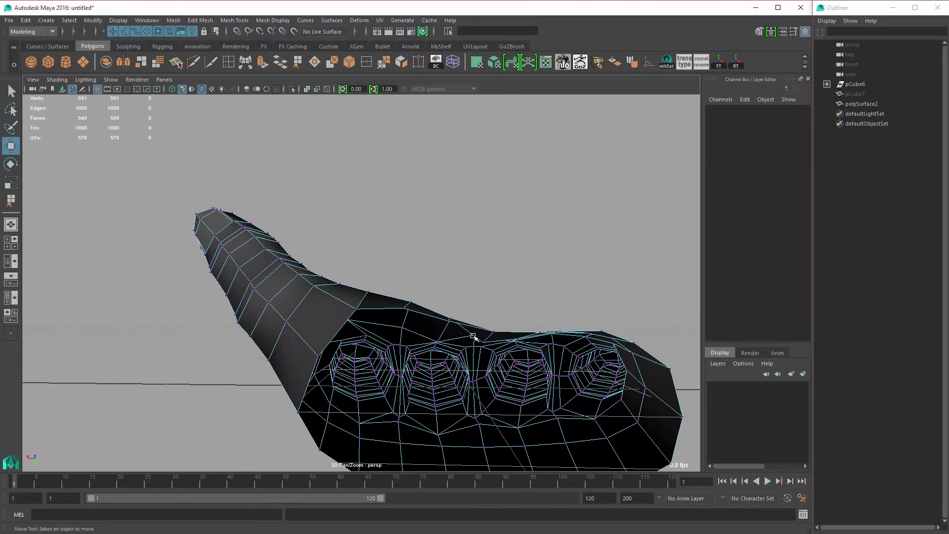
left_click(449, 321)
left_click_drag(449, 320, 522, 386, "alt")
left_click(380, 315)
Step: Display the hand in smooth preview without wireframe on shaded and inspect its overall shape
key("3")
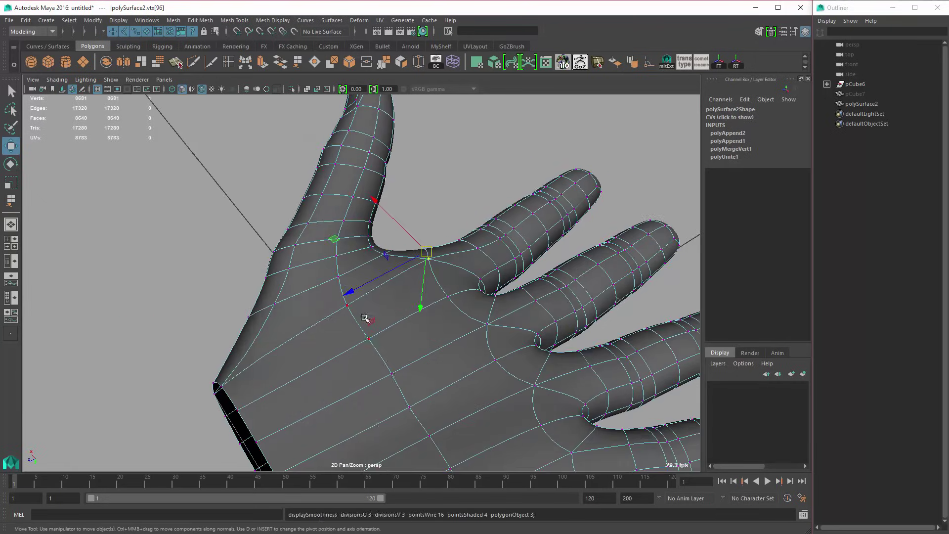
right_click_drag(365, 321, 418, 267)
left_click(437, 210)
left_click_drag(445, 210, 502, 355, "alt")
scroll(501, 356, "down", 4)
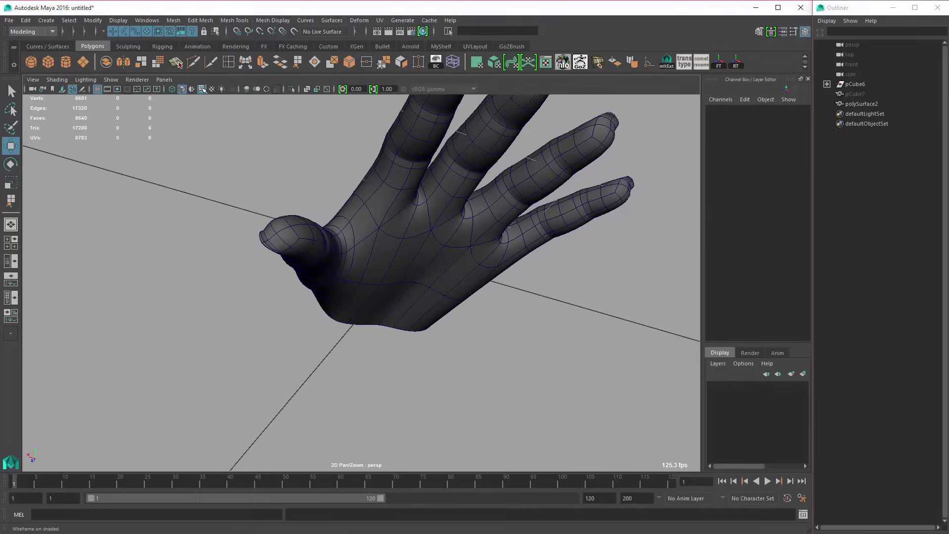
left_click(203, 89)
mouse_move(435, 207)
left_mouse_down("alt")
mouse_move(424, 201)
mouse_move(555, 212)
mouse_move(487, 259)
mouse_move(455, 210)
mouse_move(343, 250)
mouse_move(375, 267)
mouse_move(322, 274)
mouse_move(446, 295)
mouse_move(483, 322)
mouse_move(514, 288)
mouse_move(435, 282)
mouse_move(449, 274)
left_mouse_up("alt")
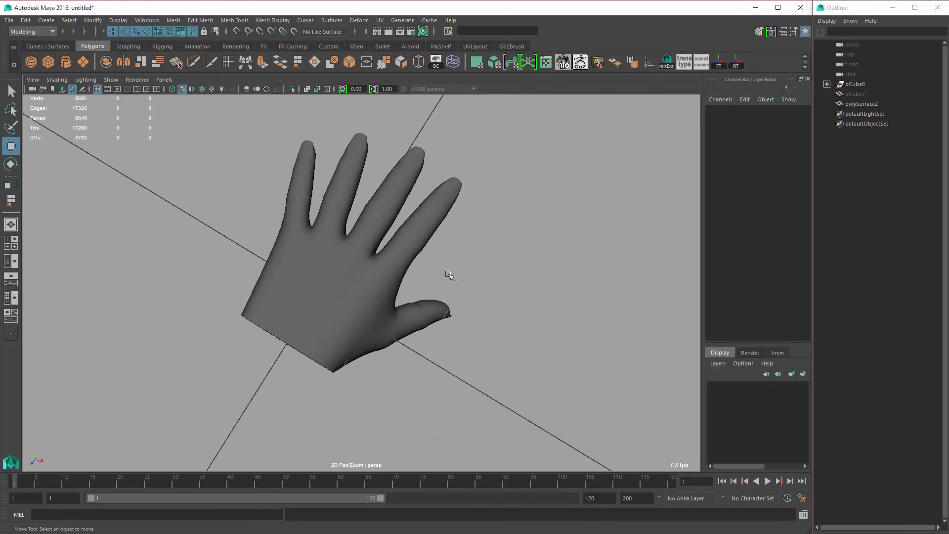
Step: Return the hand to its unsmoothed display and delete its construction history
left_click(394, 322)
mouse_move(394, 322)
left_mouse_down("alt")
mouse_move(458, 306)
mouse_move(358, 317)
mouse_move(376, 301)
mouse_move(404, 316)
left_mouse_up("alt")
key("1")
key("alt+shift+d")
Step: Select the border edge loop of the open wrist and examine the wrist opening from several angles
key("F10")
double_click(406, 317)
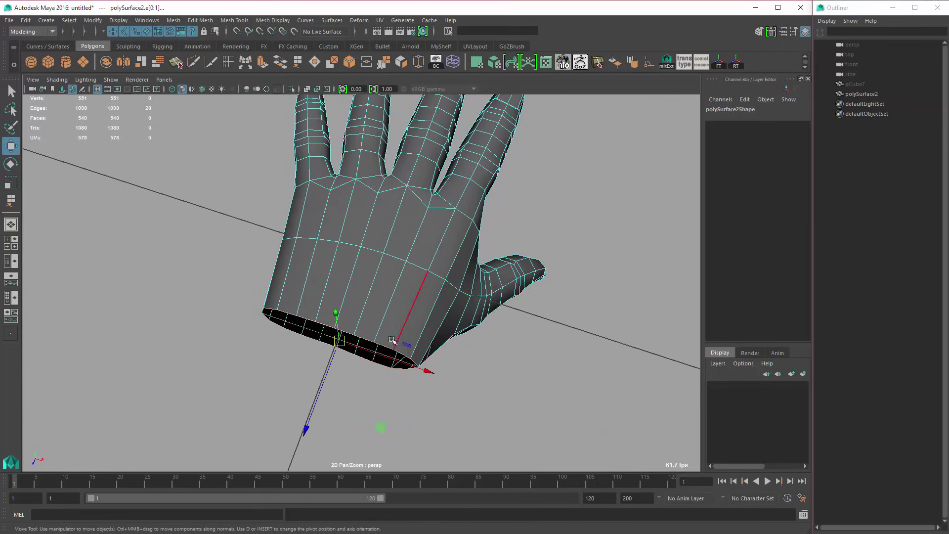
left_click_drag(392, 340, 206, 121, "alt")
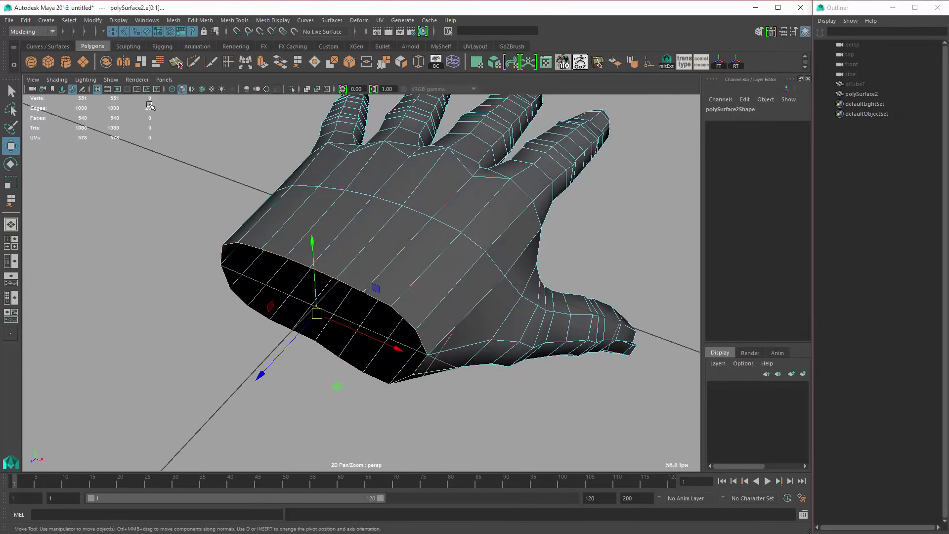
left_click_drag(422, 279, 404, 274, "alt")
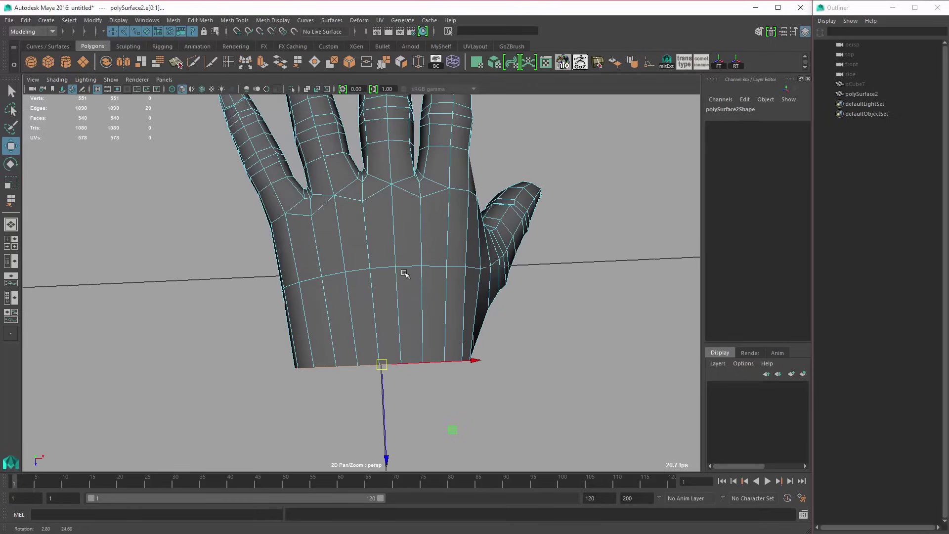
left_click_drag(482, 295, 465, 181, "alt")
left_click_drag(463, 273, 420, 282, "alt")
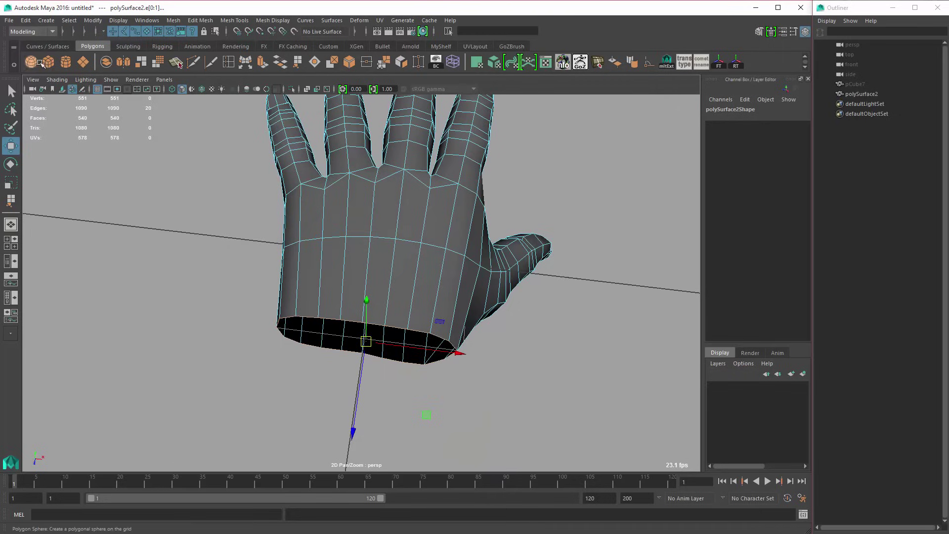
left_click_drag(375, 233, 377, 188, "alt")
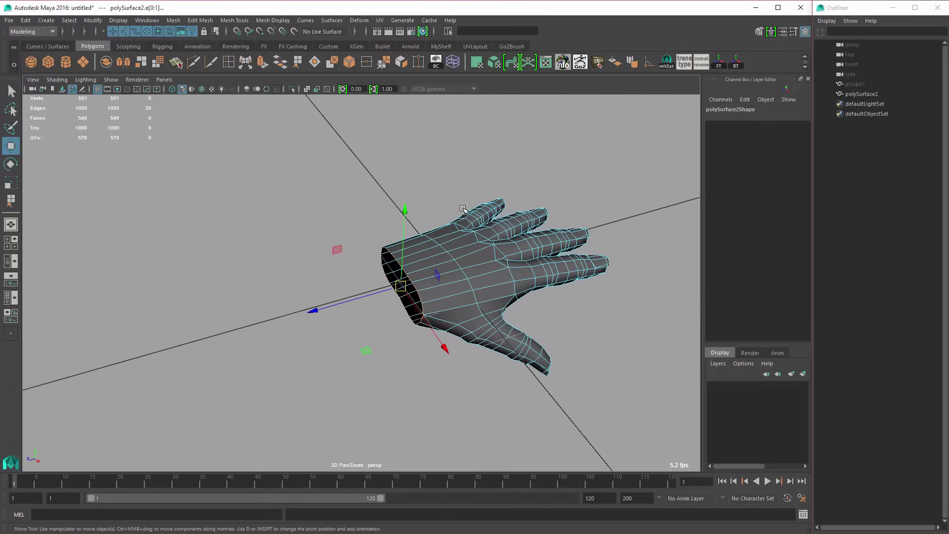
left_click_drag(463, 209, 412, 196, "alt")
right_click_drag(412, 196, 451, 233, "alt")
left_click_drag(451, 233, 457, 226, "alt")
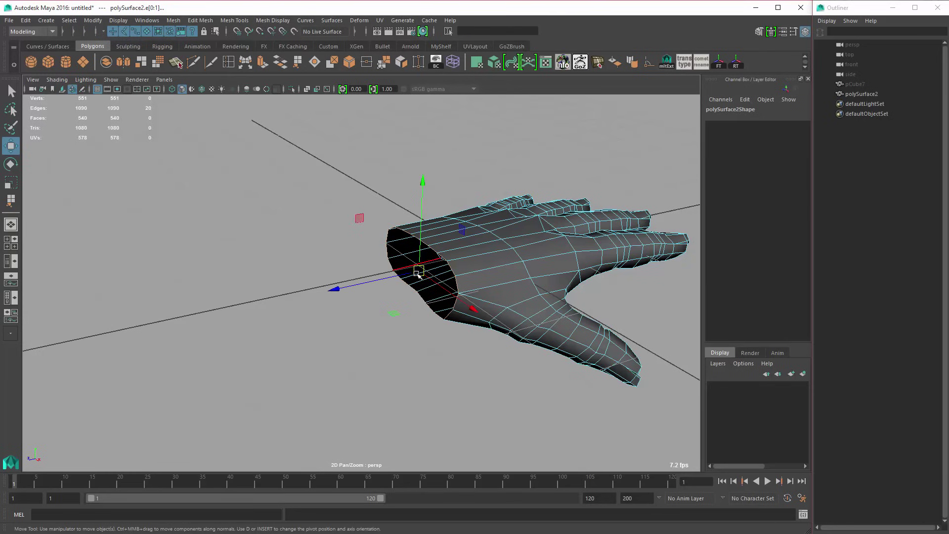
left_click_drag(513, 308, 475, 266, "alt")
right_click_drag(474, 266, 426, 258, "alt")
middle_click_drag(426, 258, 407, 298, "alt")
right_click_drag(408, 297, 457, 311, "alt")
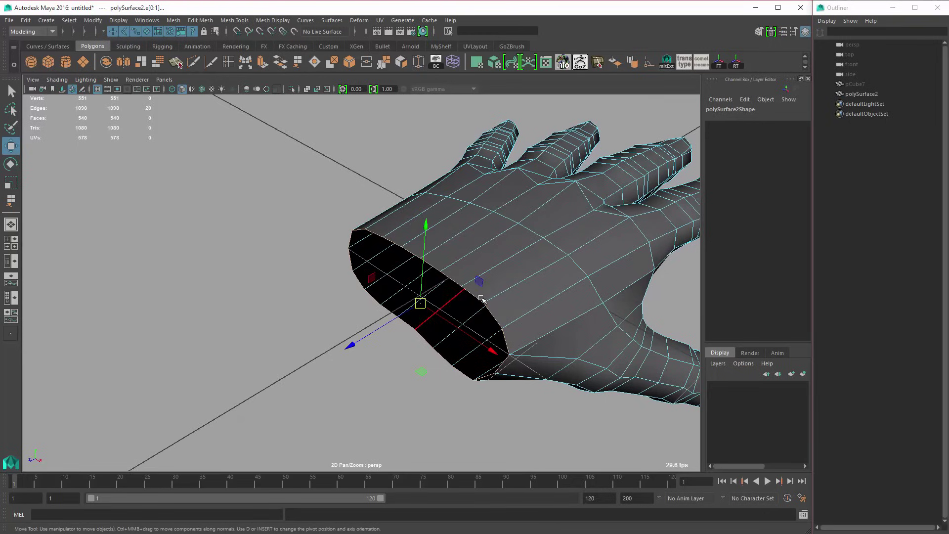
left_click_drag(481, 299, 335, 207, "alt")
middle_click_drag(271, 150, 261, 122, "alt")
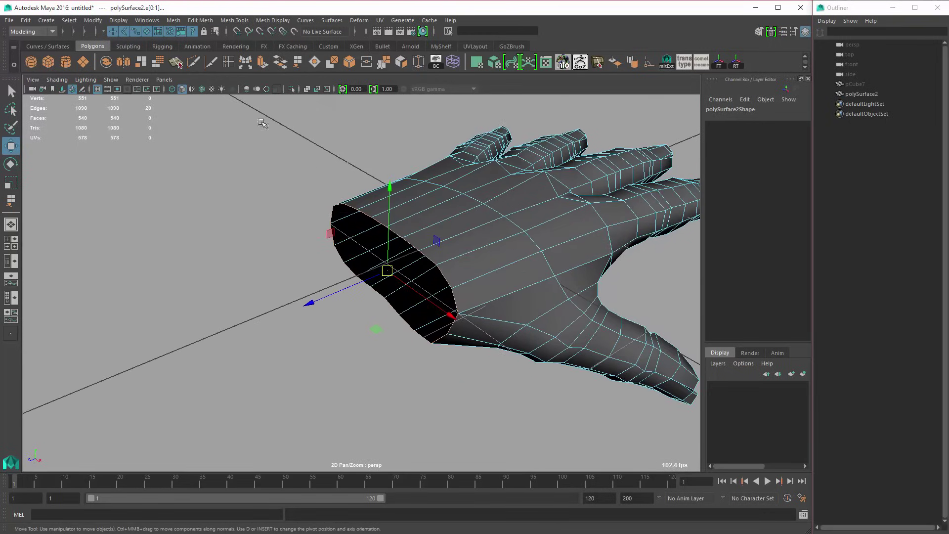
left_click_drag(376, 257, 325, 176, "alt")
Step: Create a polygon cube and move it along the arm direction to sit behind the open wrist
left_click(48, 62)
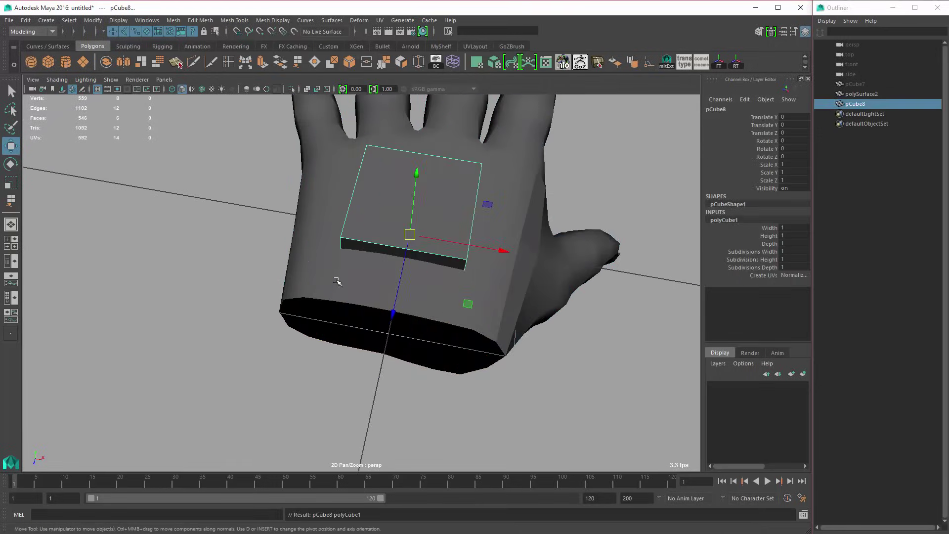
key("space")
key("space")
right_click_drag(307, 271, 677, 400, "alt")
left_click_drag(539, 316, 406, 313)
Step: Delete the cube's two end faces, the one facing the wrist and the one opposite
right_click_drag(406, 317, 387, 324)
left_click(388, 324)
left_click_drag(386, 266, 407, 366, "ctrl")
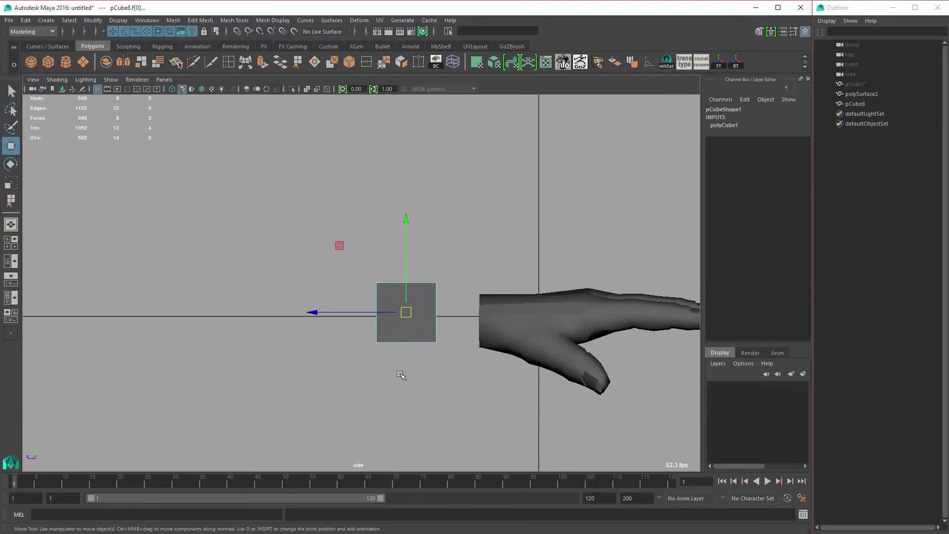
key("Delete")
Step: Lengthen the open box by moving its far-end vertices away from the hand
right_click_drag(391, 321, 391, 275)
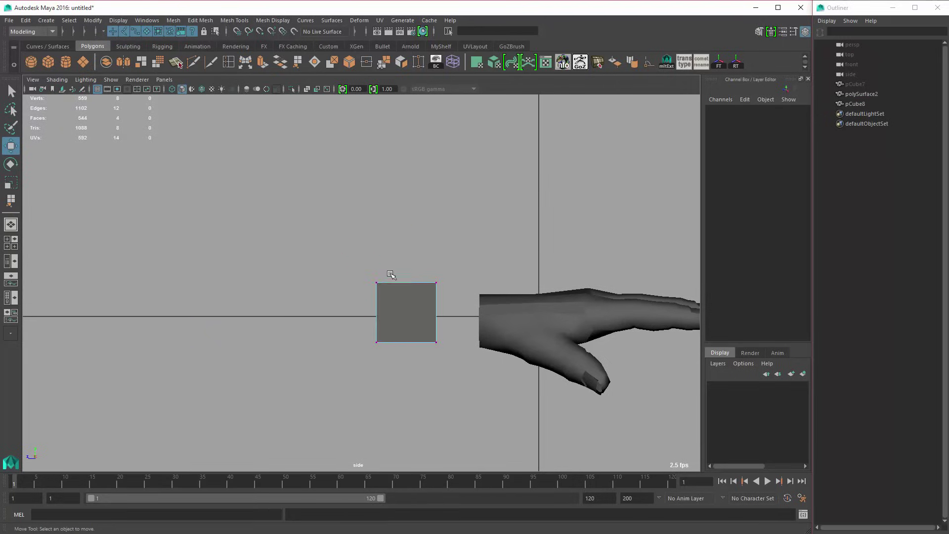
right_click_drag(395, 308, 382, 326)
left_click(402, 313)
left_click_drag(352, 267, 399, 365)
middle_click_drag(413, 384, 339, 380)
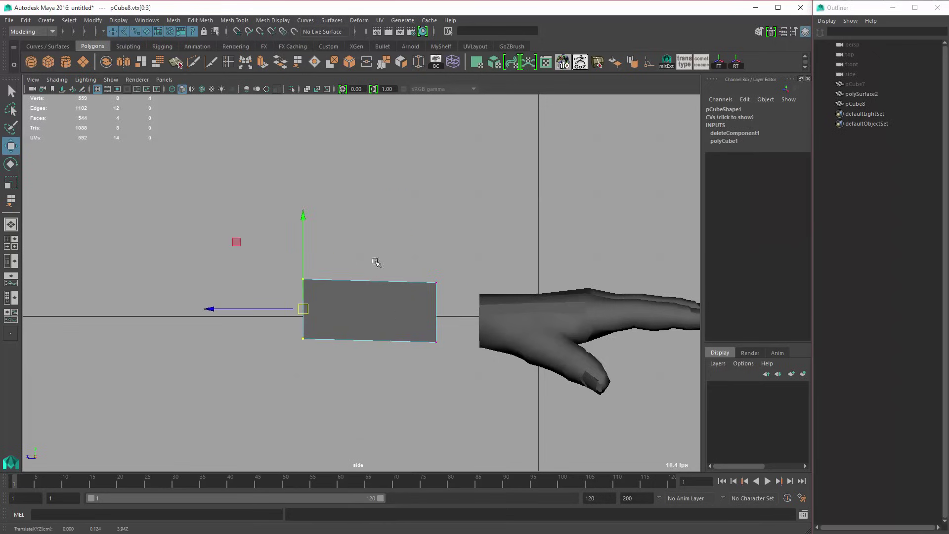
Step: Scale up the box's wrist-end vertices and pull its far-end vertices farther from the hand
left_click_drag(379, 263, 477, 382)
key("r")
middle_click_drag(480, 384, 494, 384)
left_click_drag(290, 271, 341, 362)
key("w")
middle_click_drag(399, 379, 376, 382)
Step: Move the box's near end up to the wrist opening and bring its far end slightly closer
left_click_drag(415, 247, 470, 352)
middle_click_drag(470, 351, 513, 358)
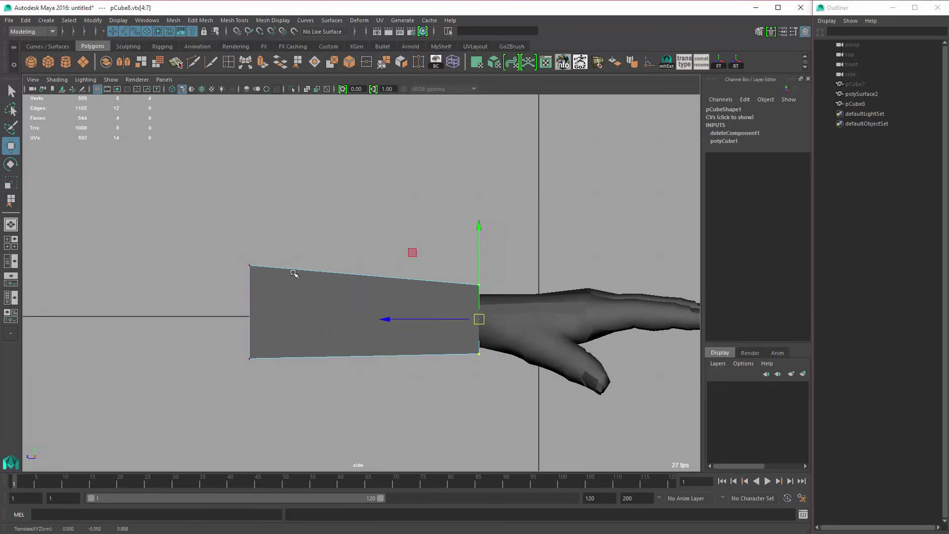
left_click_drag(222, 242, 285, 374)
middle_click_drag(324, 367, 347, 371)
key("space")
key("space")
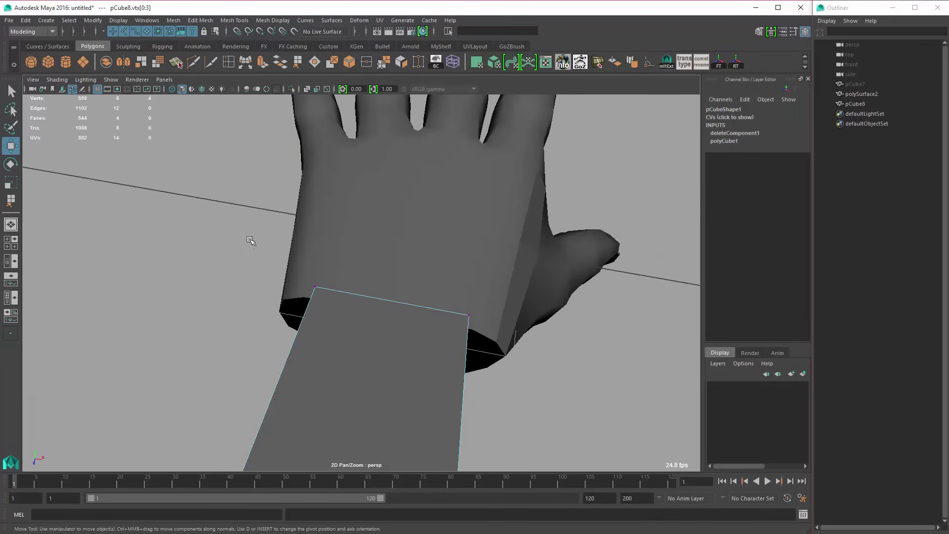
Step: In the top view, widen the box's near end to about the wrist's width and leave a small gap to the hand
key("space")
key("space")
key("a")
right_click_drag(395, 314, 542, 378, "alt")
middle_click_drag(543, 377, 565, 300, "alt")
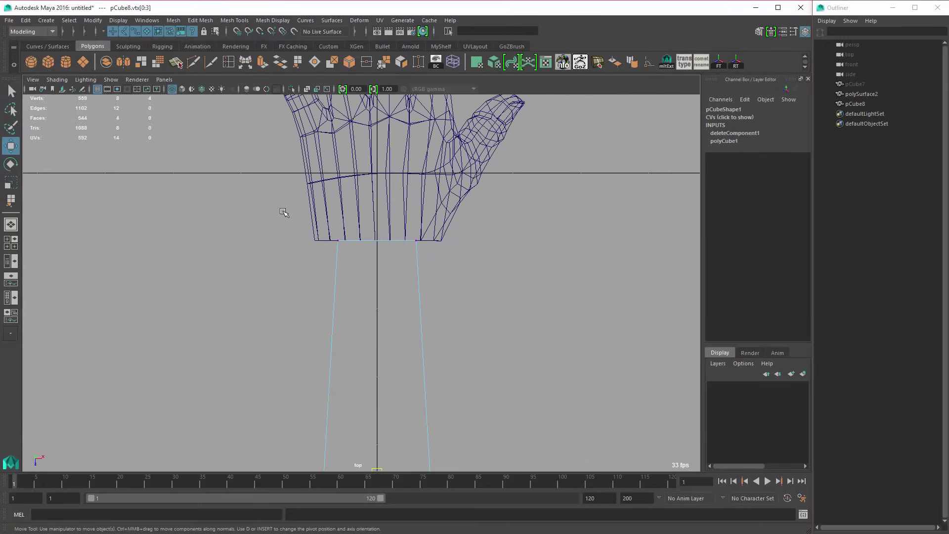
left_click_drag(284, 213, 460, 292)
key("r")
middle_click_drag(388, 316, 468, 333, "shift")
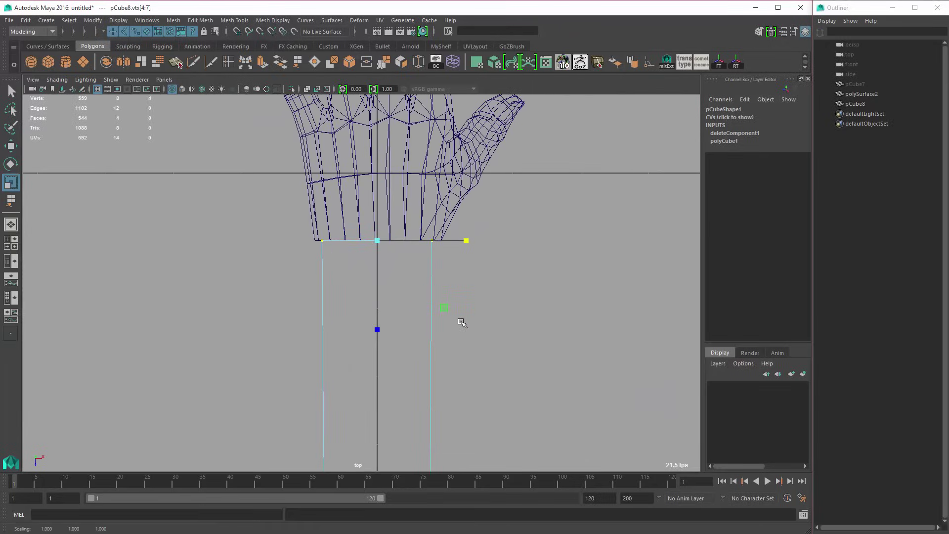
right_click_drag(455, 332, 454, 328, "alt")
key("w")
middle_click_drag(455, 338, 466, 314, "alt")
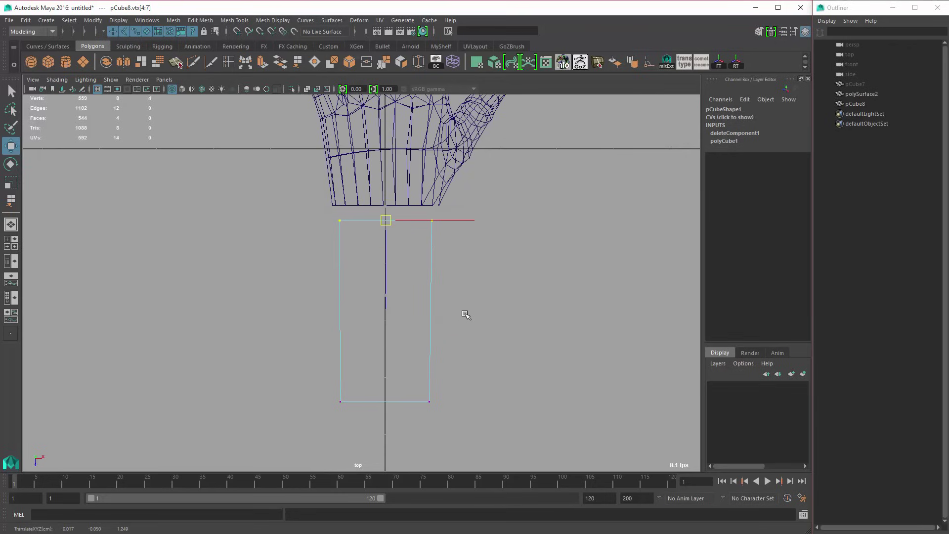
Step: Scale up the box's far end to form a forearm taper and adjust that end's position
key("r")
left_click_drag(313, 349, 510, 442)
middle_click_drag(511, 442, 536, 441)
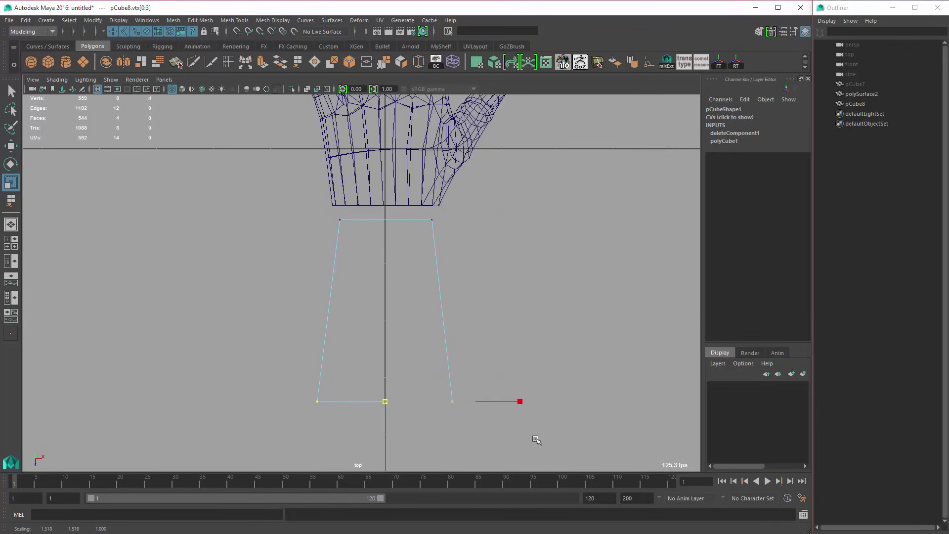
key("w")
middle_click_drag(498, 378, 493, 390)
key("space")
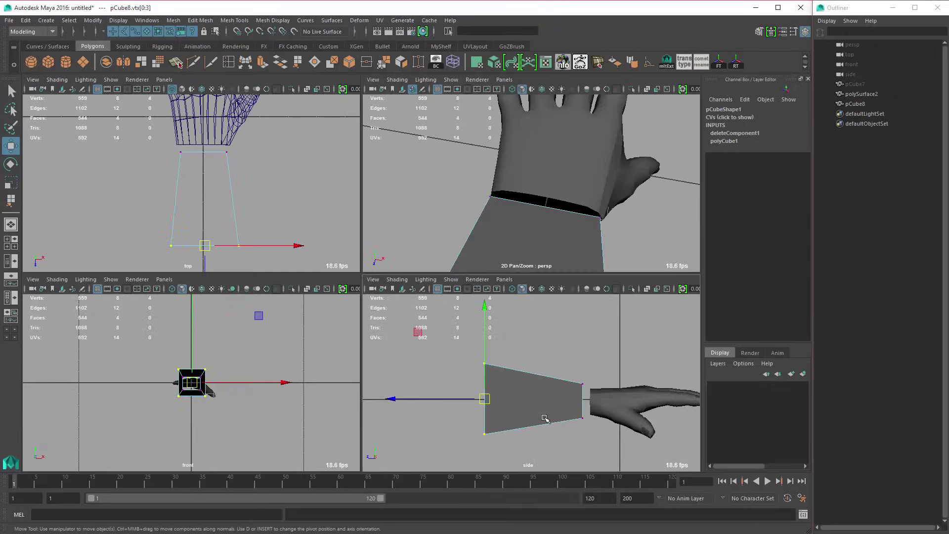
Step: In the side view, reduce the far end's height by moving its upper and lower vertices, using smooth preview
key("space")
left_click_drag(304, 417, 305, 417)
middle_click_drag(343, 427, 348, 395)
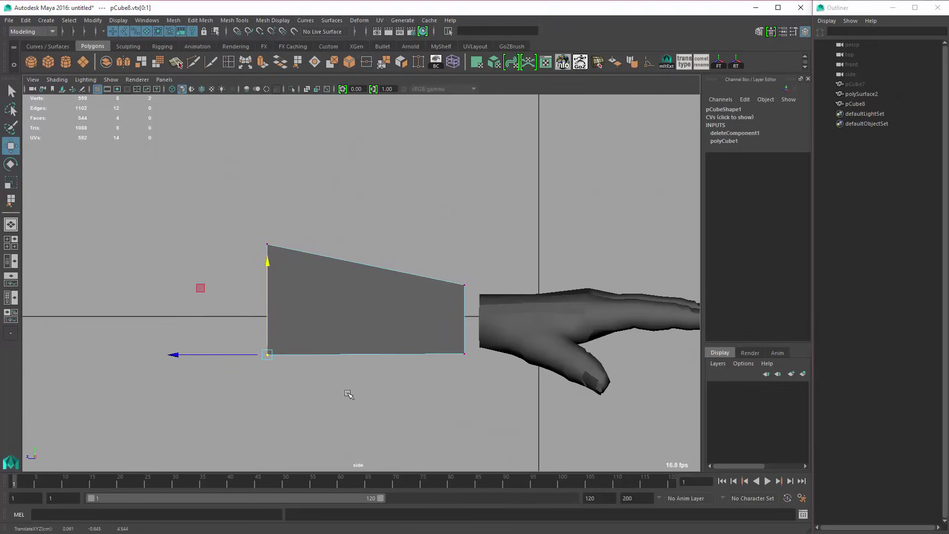
left_click_drag(213, 198, 280, 254)
middle_click_drag(324, 292, 325, 320)
key("3")
left_click_drag(243, 330, 288, 369)
middle_click_drag(309, 373, 310, 388)
Step: Apply Smooth to the forearm mesh and switch it to vertex editing
right_click_drag(351, 330, 364, 322)
left_click(364, 324)
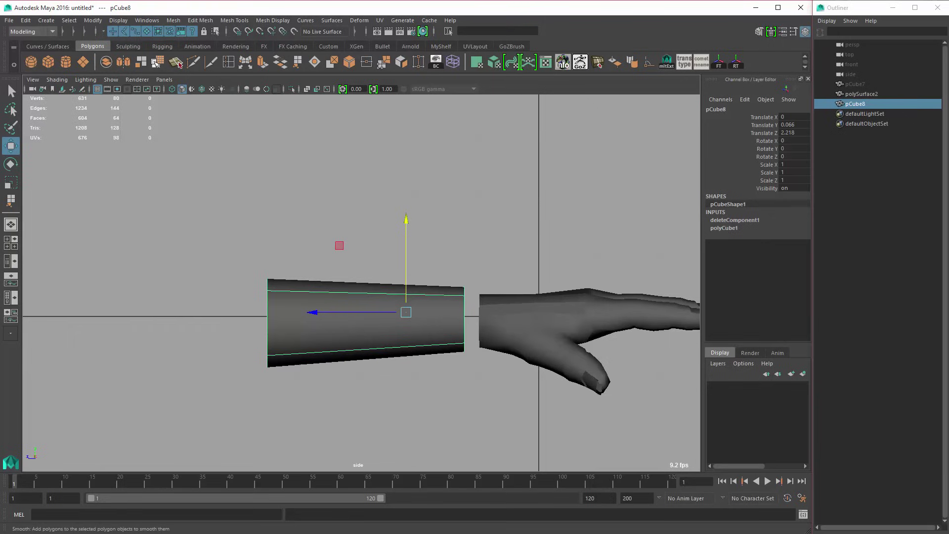
left_click(158, 62)
right_click(377, 300)
right_click_drag(378, 300, 335, 299)
Step: Lower the forearm's upper vertices at the wrist end and middle, and adjust the middle's lower vertices
left_click_drag(248, 264, 314, 303)
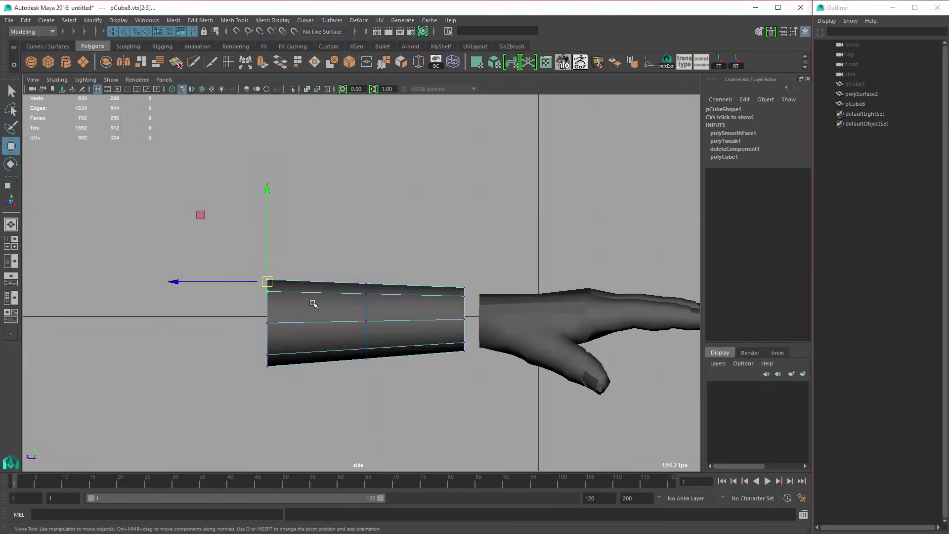
left_click_drag(458, 286, 482, 314)
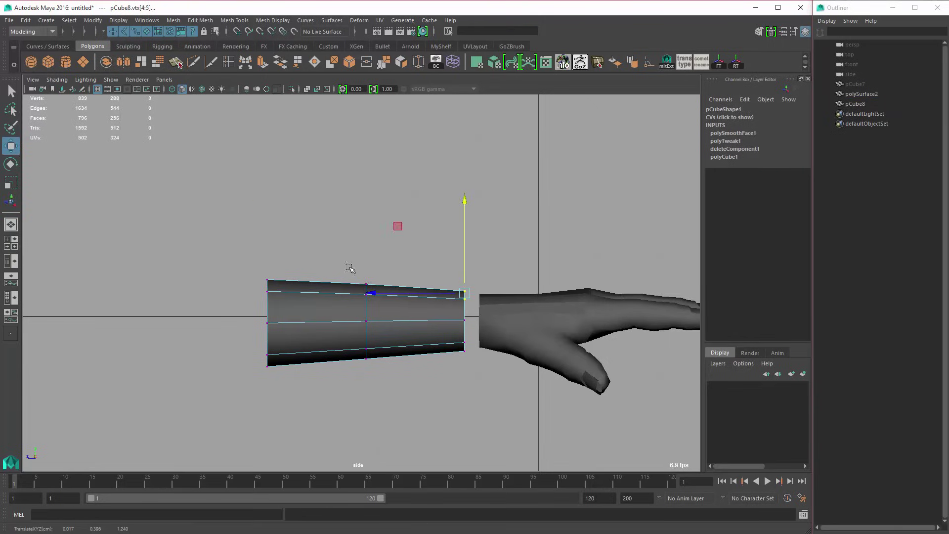
left_click_drag(349, 267, 397, 298)
left_click_drag(339, 333, 391, 381)
middle_click_drag(391, 380, 390, 378)
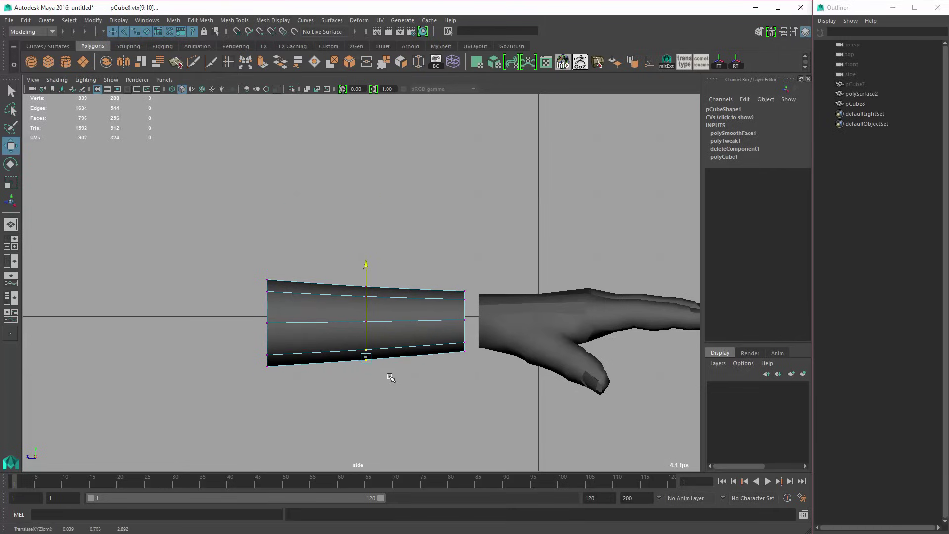
Step: Lower the forearm's underside vertices at the far end and middle, and raise those at the wrist end
left_click_drag(255, 351, 292, 383)
middle_click_drag(291, 382, 294, 386)
left_click_drag(345, 341, 391, 368)
middle_click_drag(390, 369, 391, 371)
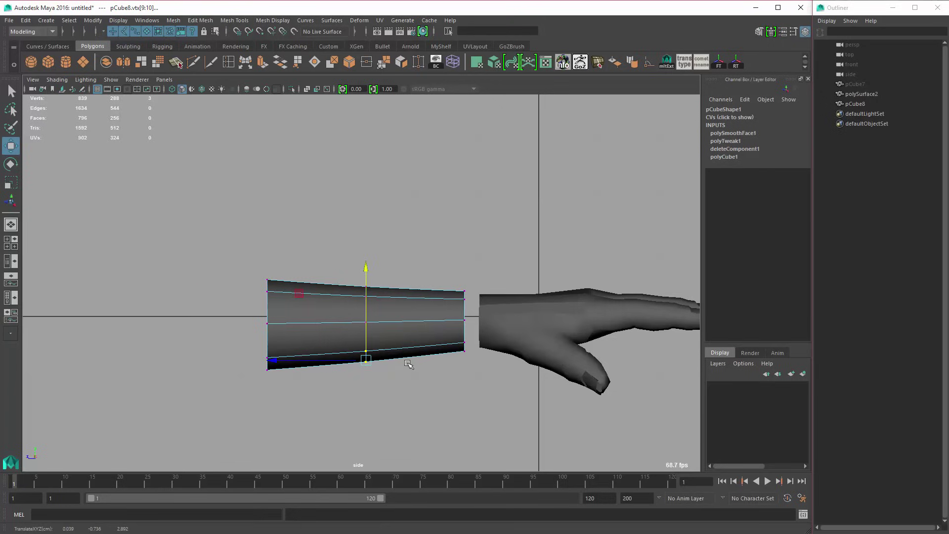
left_click_drag(447, 335, 478, 369)
middle_click_drag(478, 368, 478, 366)
Step: Fine-tune the upper vertices in the middle of the forearm in the side view
left_click_drag(340, 307, 390, 332)
left_click_drag(344, 272, 387, 306)
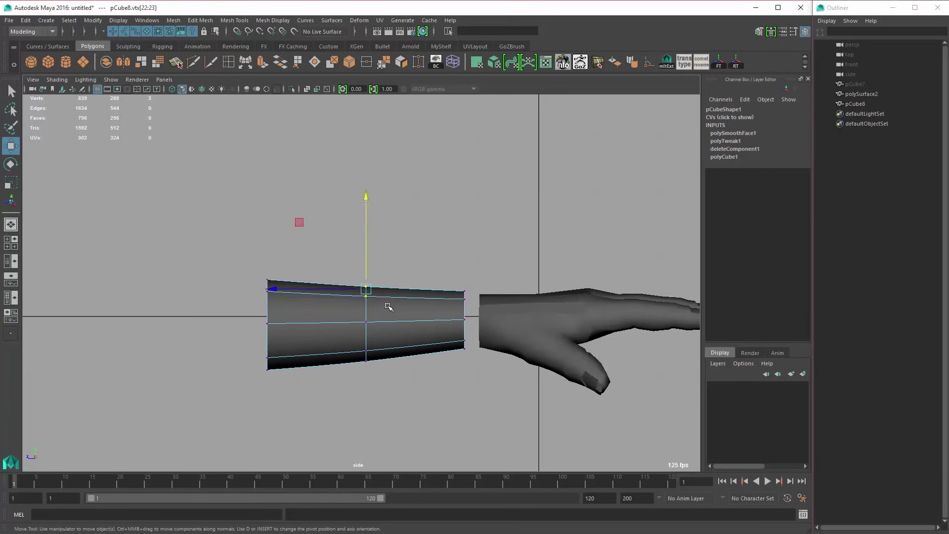
middle_click_drag(388, 306, 392, 304)
left_click_drag(221, 252, 312, 301)
right_click_drag(349, 320, 326, 313)
left_click(263, 290)
Step: In the top view, slightly narrow the forearm's far-end and middle vertex rings
key("space")
key("space")
left_click_drag(274, 282, 461, 343)
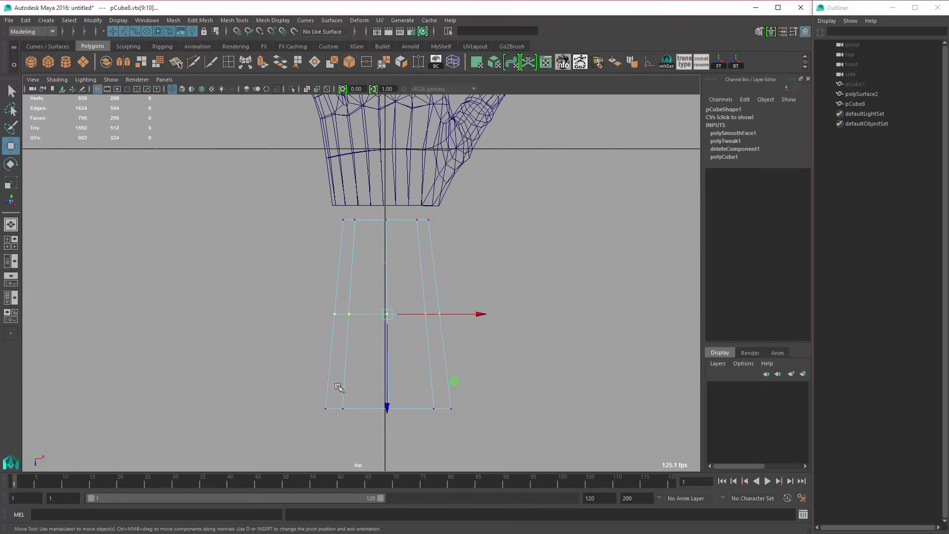
key("r")
left_click_drag(302, 386, 476, 408)
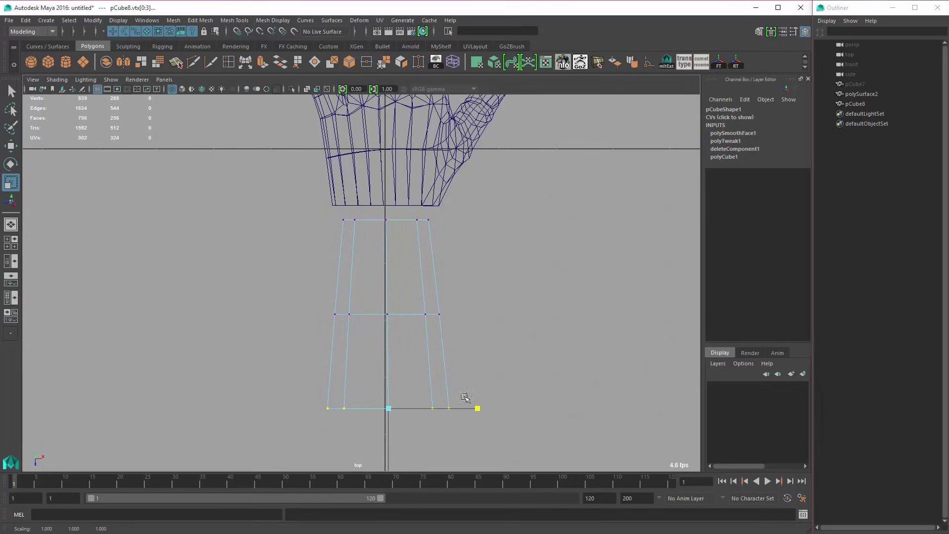
left_click_drag(321, 297, 455, 334)
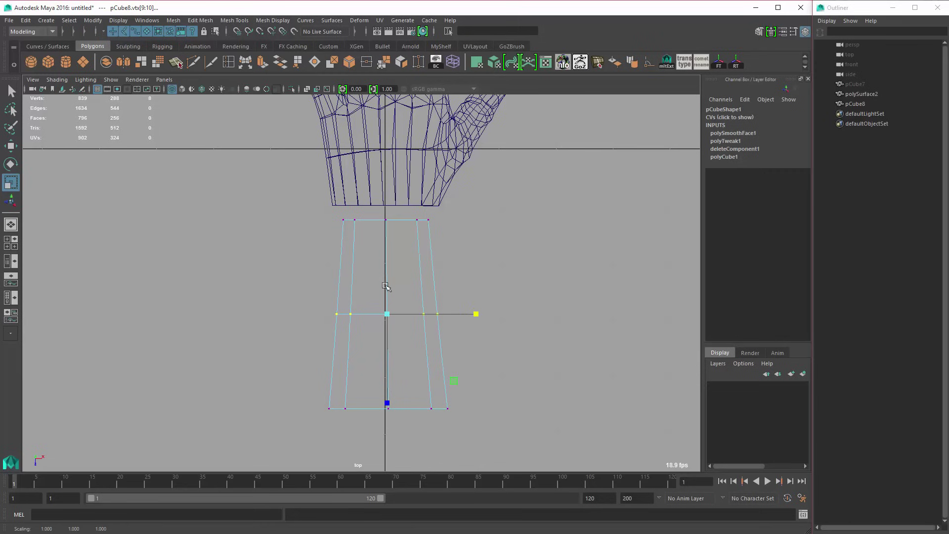
Step: Scale the forearm's wrist-end vertex ring slightly in width in the top view, and return to whole-object selection
left_click_drag(300, 201, 478, 262)
middle_click_drag(478, 262, 487, 261)
right_click_drag(419, 303, 455, 286)
left_click_drag(402, 261, 465, 283)
Step: Apply the Smooth operation to the forearm mesh once more in the perspective view
key("space")
key("space")
left_click_drag(553, 195, 407, 293, "alt")
right_click_drag(407, 292, 391, 279, "alt")
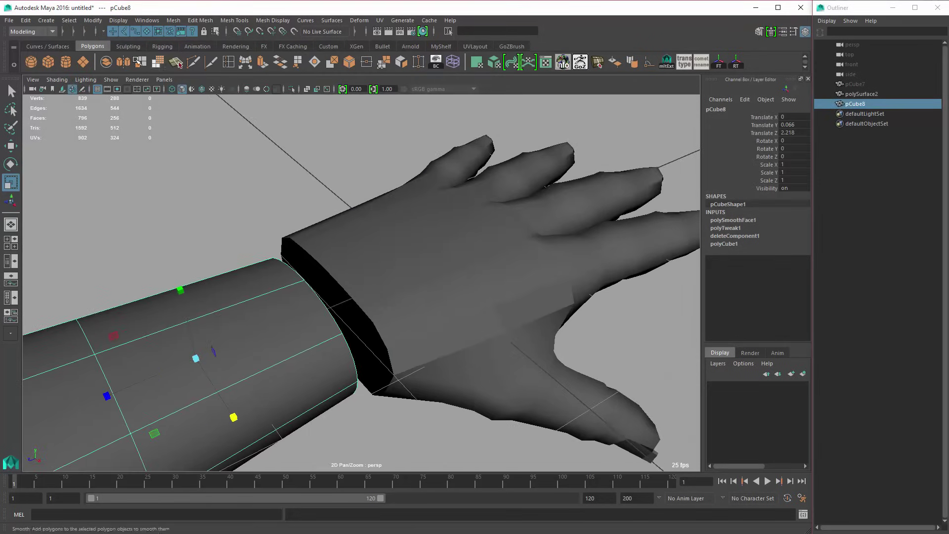
key("g")
middle_click_drag(378, 317, 497, 275, "alt")
Step: Select the edge loop around the forearm's wrist opening and return the forearm to unsmoothed display to examine its edge divisions
left_click(407, 334)
left_click_drag(407, 335, 319, 277, "alt")
right_click_drag(316, 256, 318, 230)
double_click(331, 239)
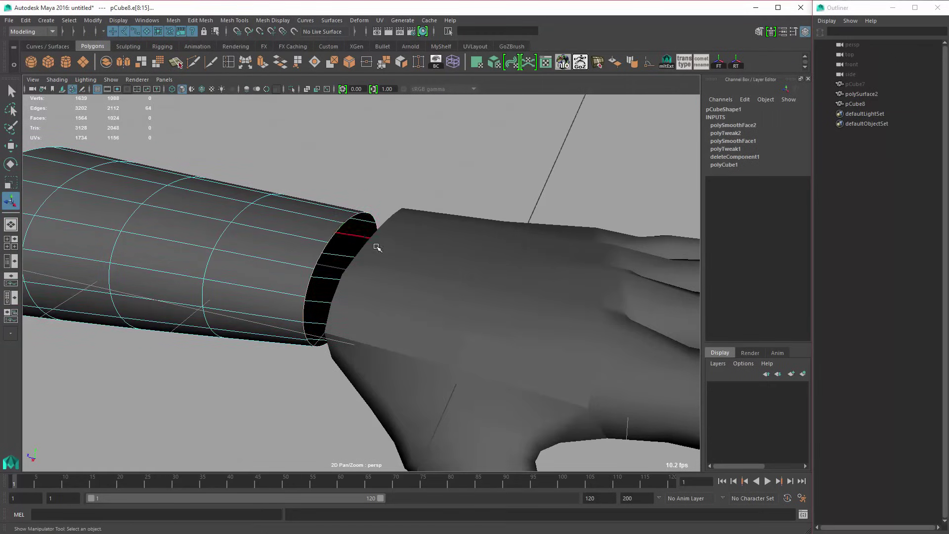
left_click_drag(376, 238, 176, 113, "alt")
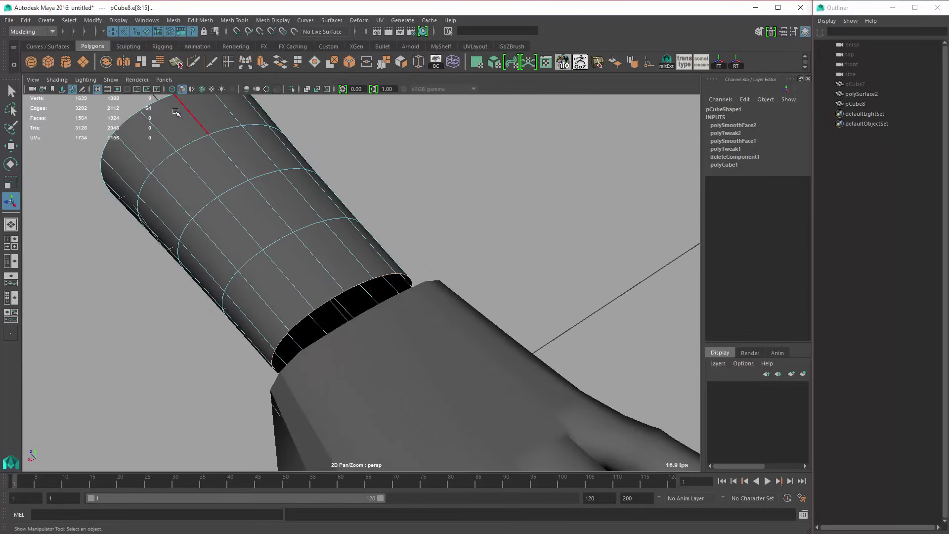
key("1")
left_click_drag(262, 220, 270, 212, "alt")
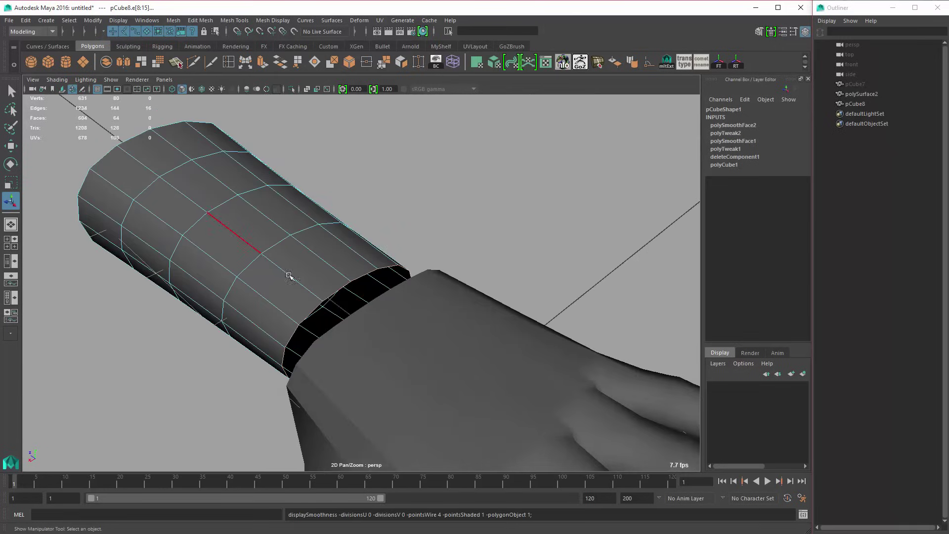
Step: Hide the hand mesh and switch the forearm to edge selection
left_click_drag(290, 276, 328, 344, "alt")
left_click(425, 275)
key("ctrl+h")
left_click(346, 330)
right_click_drag(328, 345, 330, 321)
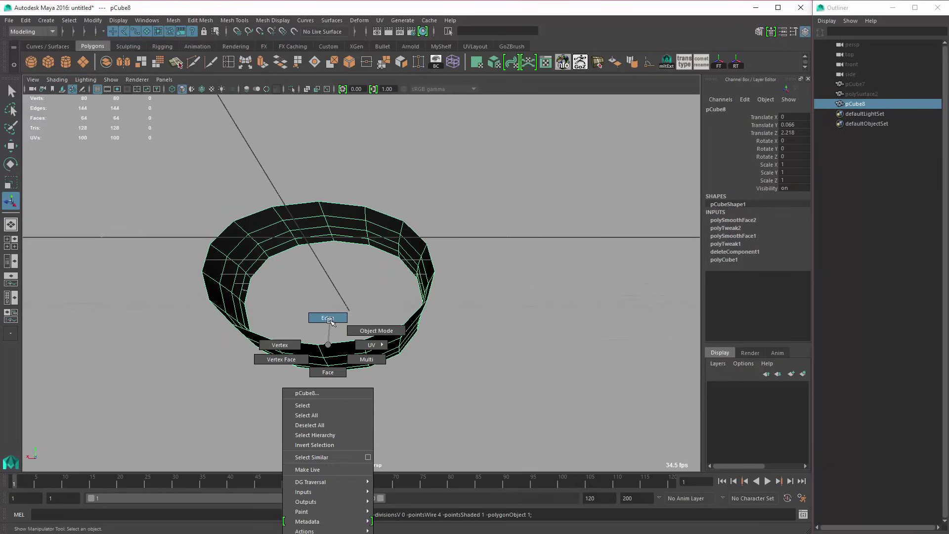
Step: Turn on soft selection, adjust its falloff radius, and raise the central underside edge at the forearm's wrist opening
left_click_drag(330, 320, 327, 347, "alt")
left_click(317, 351)
key("b")
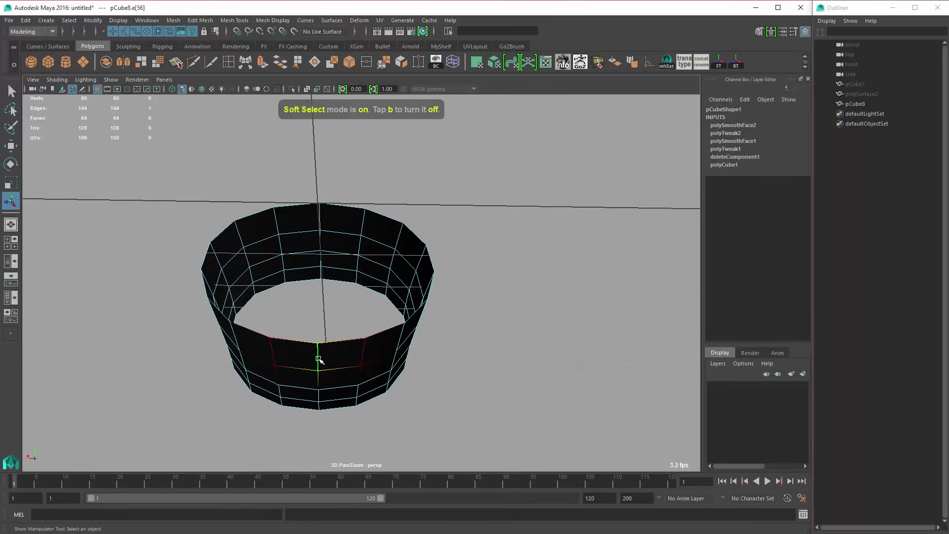
key("w")
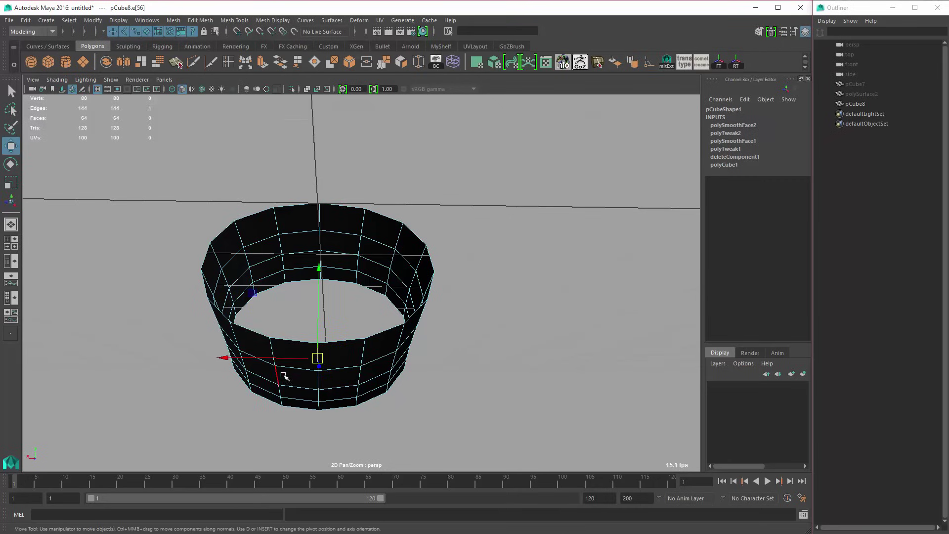
key("b")
left_click_drag(299, 382, 369, 392)
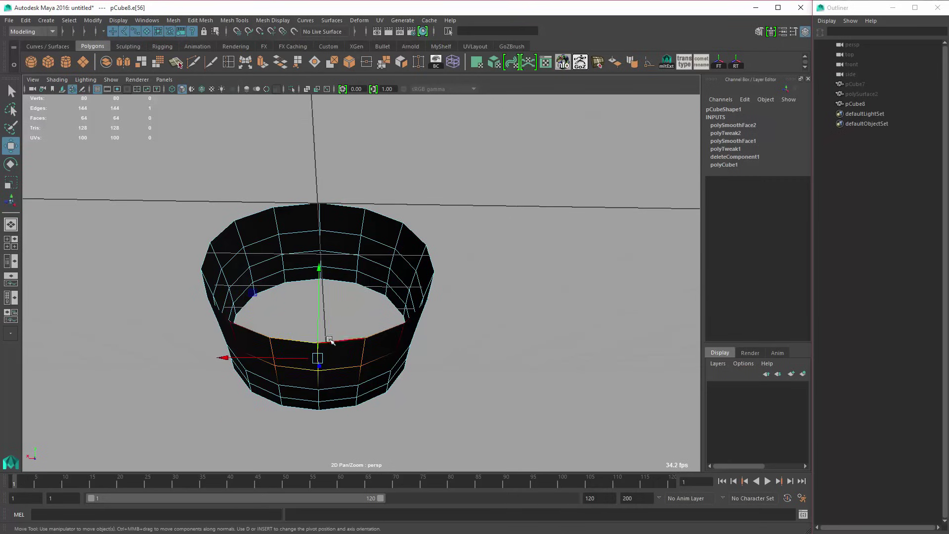
left_click_drag(337, 366, 345, 388, "alt")
left_click_drag(319, 325, 321, 277)
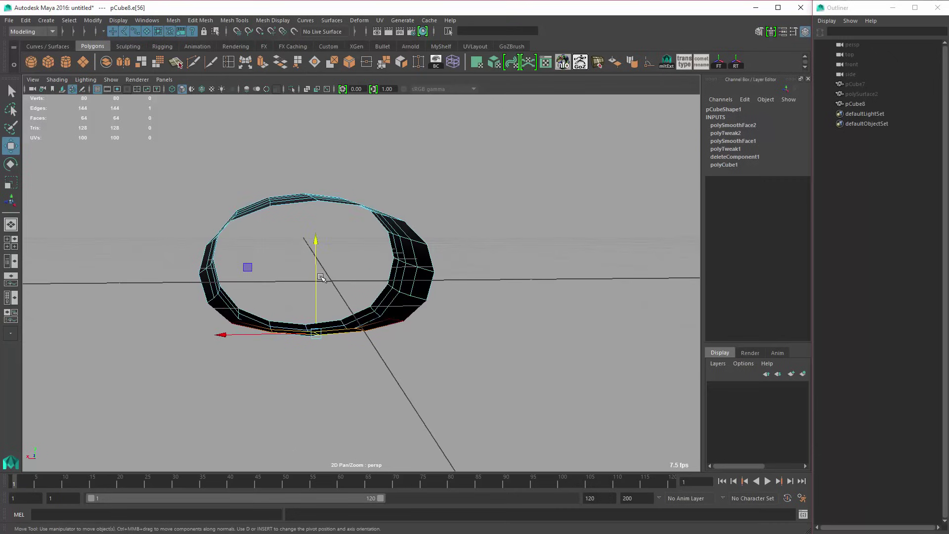
Step: Nudge the lower side edge and the opposite upper edge of the forearm's wrist opening vertically with soft selection
mouse_move(277, 321)
left_mouse_down("alt")
mouse_move(270, 332)
mouse_move(288, 319)
left_mouse_up("alt")
left_click(241, 308)
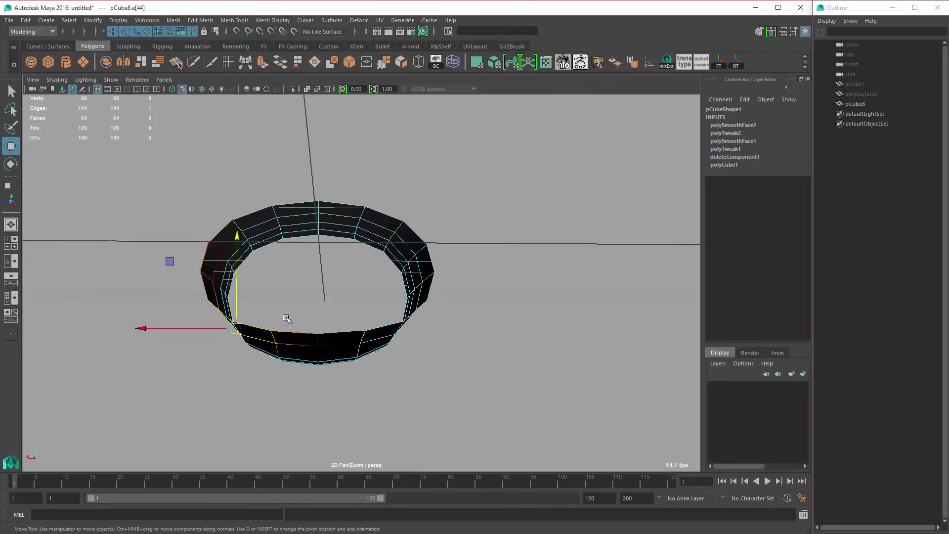
middle_click_drag(287, 319, 286, 328)
left_click_drag(368, 316, 383, 342, "alt")
left_click(402, 328)
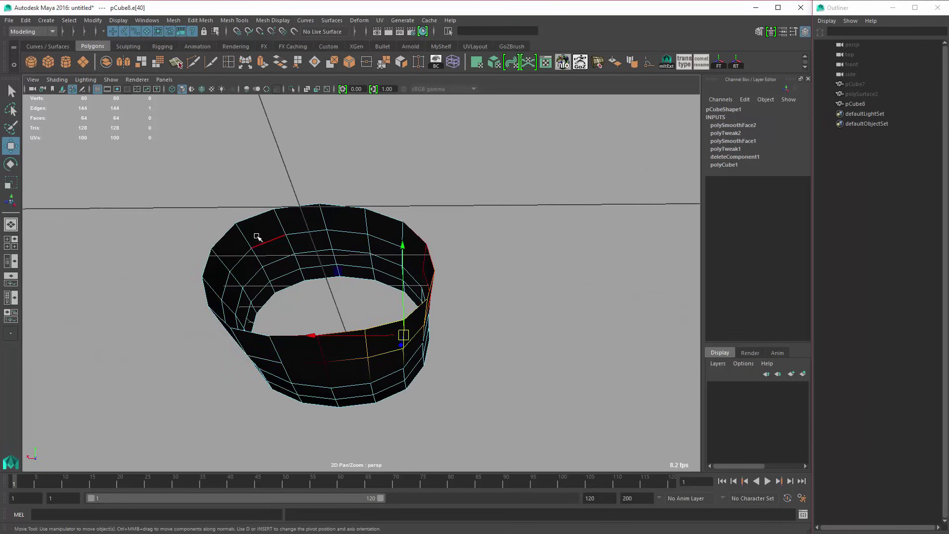
left_click(245, 235)
middle_click_drag(281, 278, 277, 274)
Step: Return the forearm to object selection and unhide the hand mesh
mouse_move(301, 285)
left_mouse_down("alt")
mouse_move(338, 346)
mouse_move(312, 285)
left_mouse_up("alt")
right_click_drag(312, 284, 322, 273)
left_click(322, 275)
left_click_drag(364, 334, 337, 305, "alt")
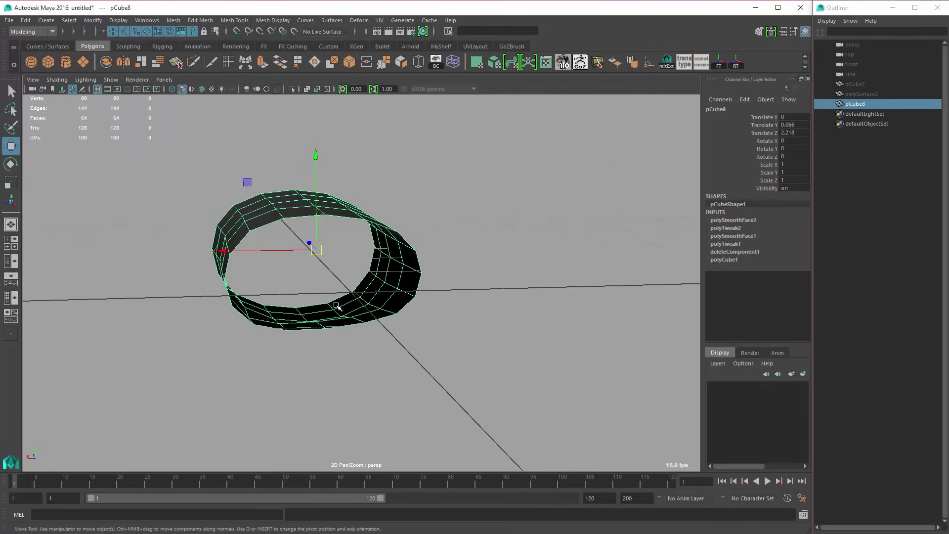
key("ctrl+shift+h")
left_click_drag(319, 342, 371, 297, "alt")
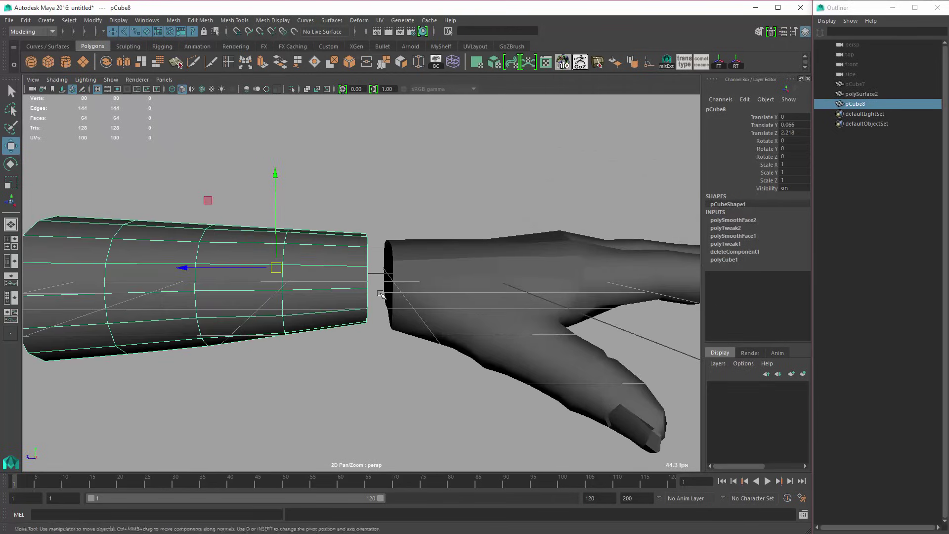
Step: Lower the forearm in the side view to Translate Y 0.017 so it lines up with the hand's wrist
middle_click_drag(370, 279, 371, 283, "alt")
key("space")
key("space")
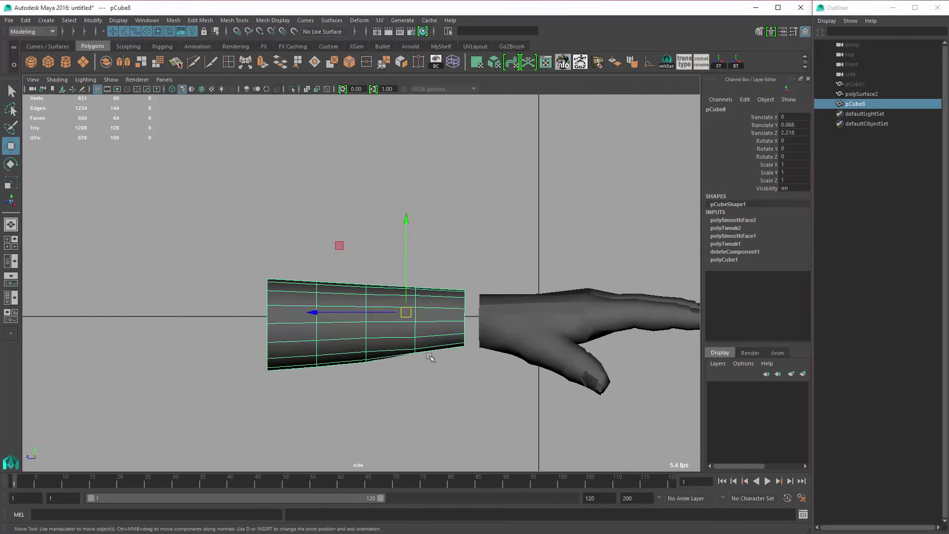
middle_click_drag(429, 356, 431, 358)
key("space")
key("space")
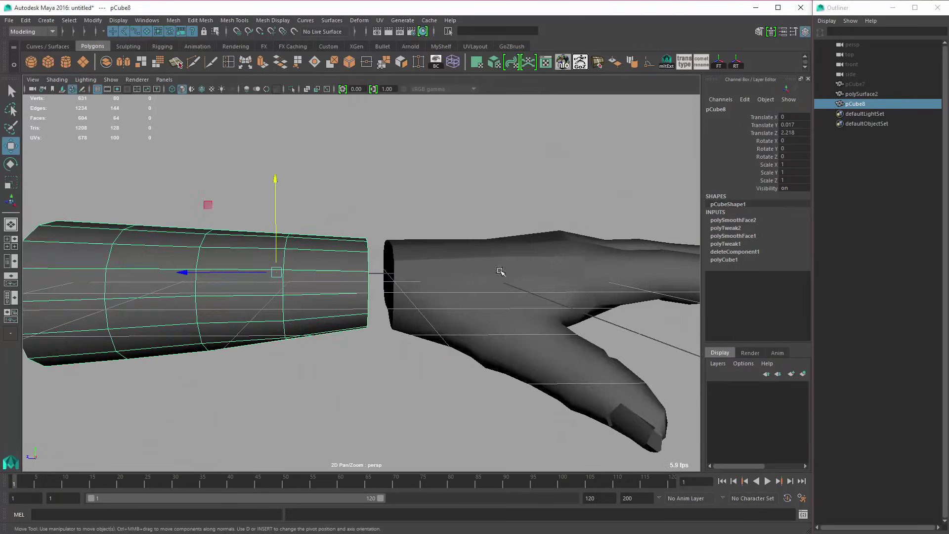
Step: Switch the hand to edge selection, turn off soft selection, and select two lengthwise edges near the wrist on the back of the hand
left_click_drag(500, 270, 415, 299, "alt")
left_click(455, 286)
key("q")
right_click_drag(412, 298, 408, 278)
left_click(346, 270)
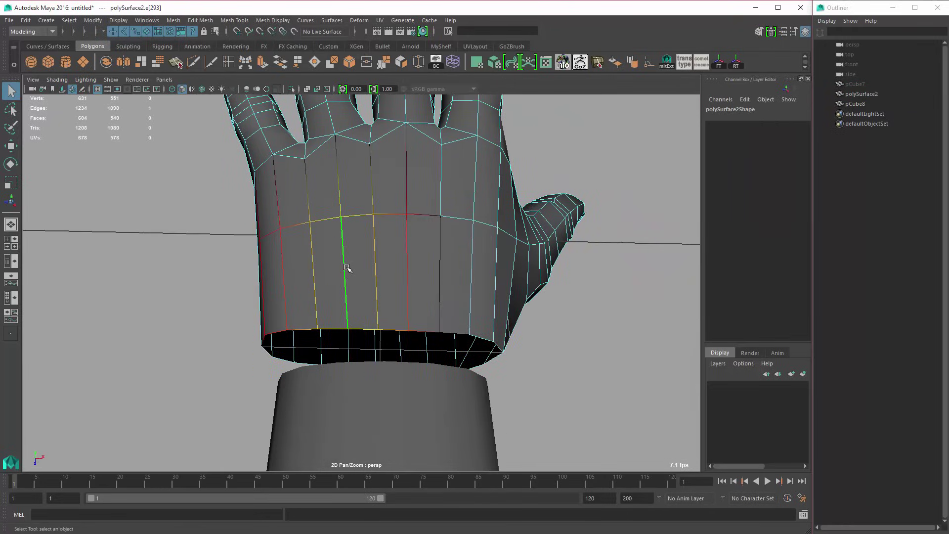
key("b")
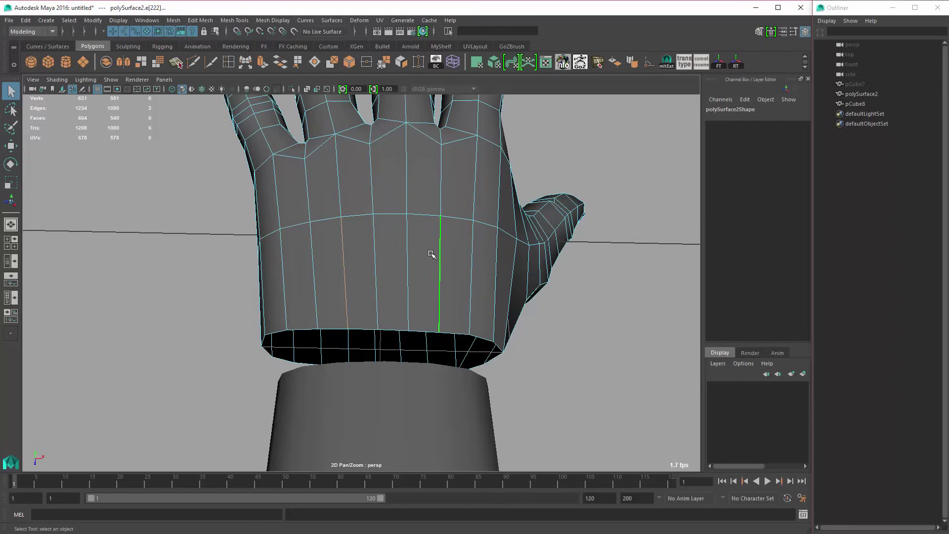
left_click_drag(449, 341, 393, 289, "alt")
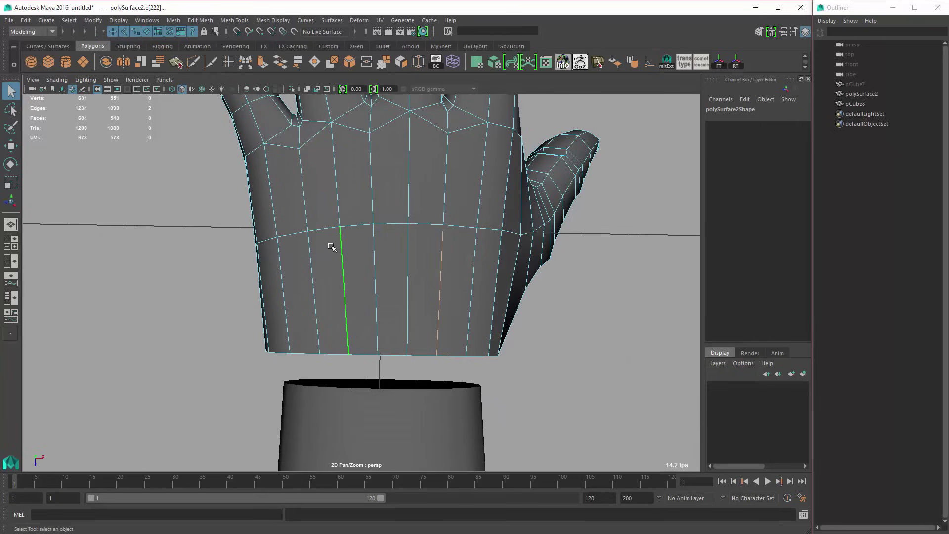
scroll(418, 212, "down", 3)
left_click_drag(417, 212, 362, 188, "alt")
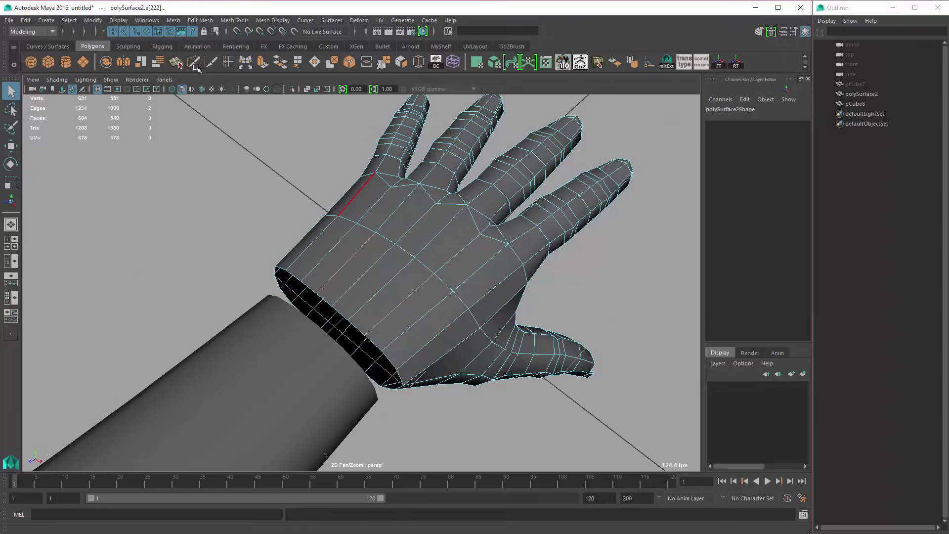
Step: Select the two lengthwise edges between the middle loop and the knuckles on the back of the hand to examine the edge flow
left_click(195, 64)
left_click_drag(347, 211, 418, 242, "alt")
right_click_drag(418, 242, 365, 228, "alt")
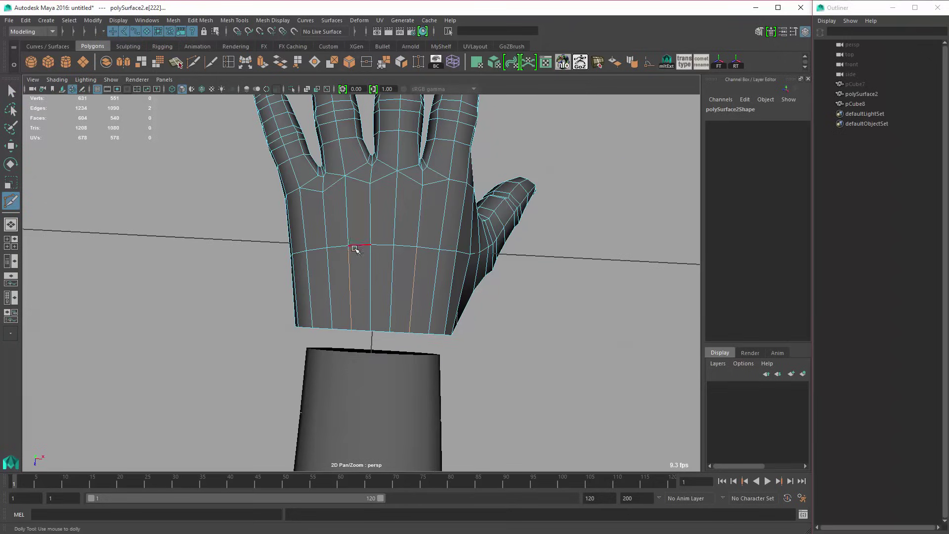
right_click_drag(392, 273, 426, 295, "alt")
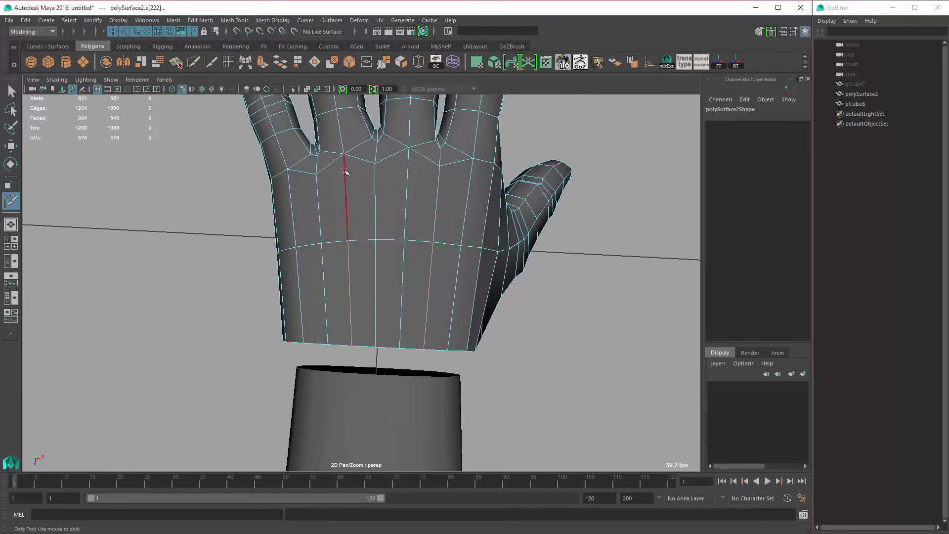
key("w")
left_click(346, 193)
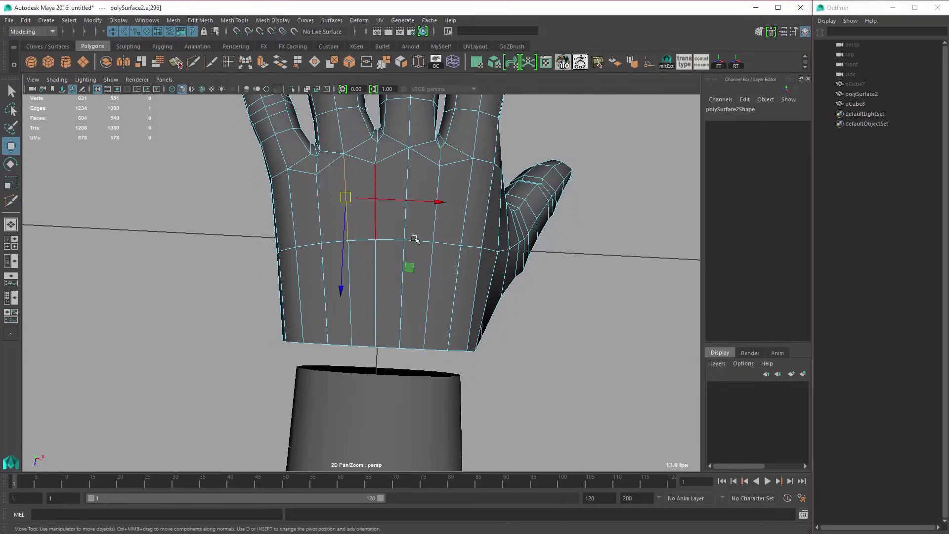
left_click(438, 188, "shift")
right_click_drag(460, 236, 447, 231, "alt")
left_click_drag(448, 231, 440, 205, "alt")
key("q")
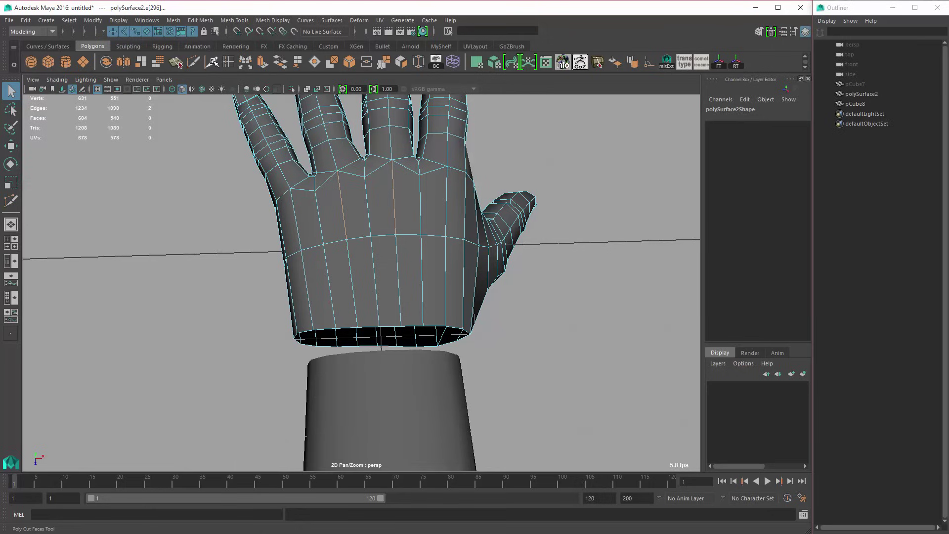
Step: On the back of the hand, cut an inverted V from a middle-loop vertex to two wrist vertices, and connect its arms with a crosswise cut
left_click(193, 62)
right_click_drag(358, 258, 374, 324, "alt")
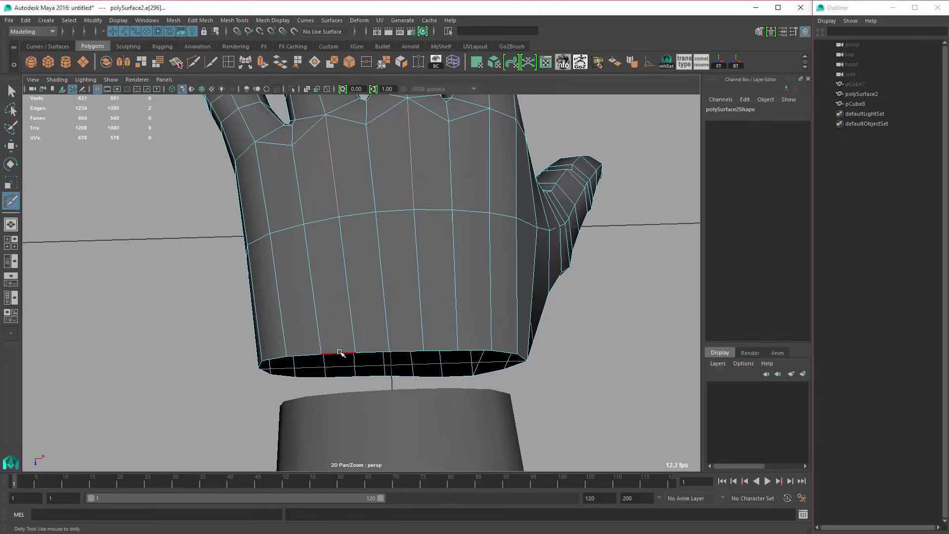
left_click(376, 214)
left_click(456, 351)
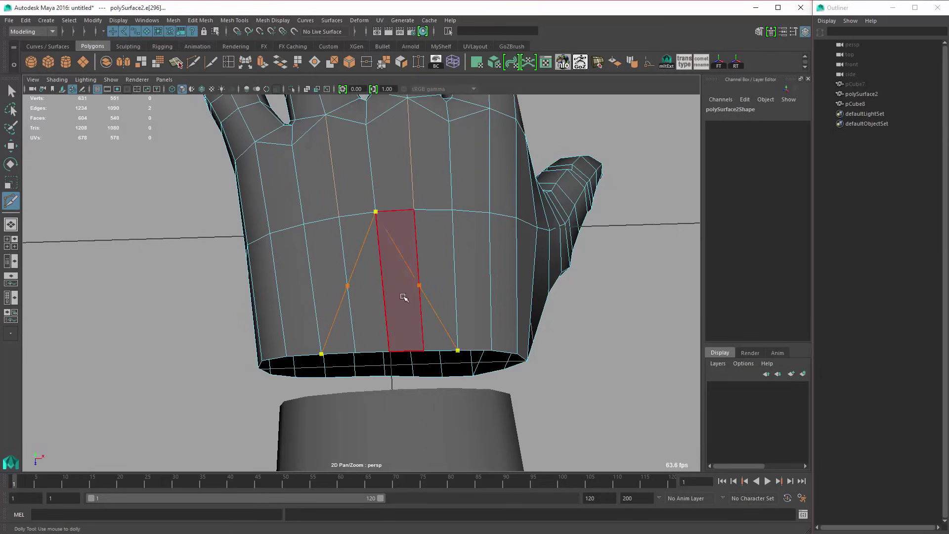
key("Return")
left_click(420, 285)
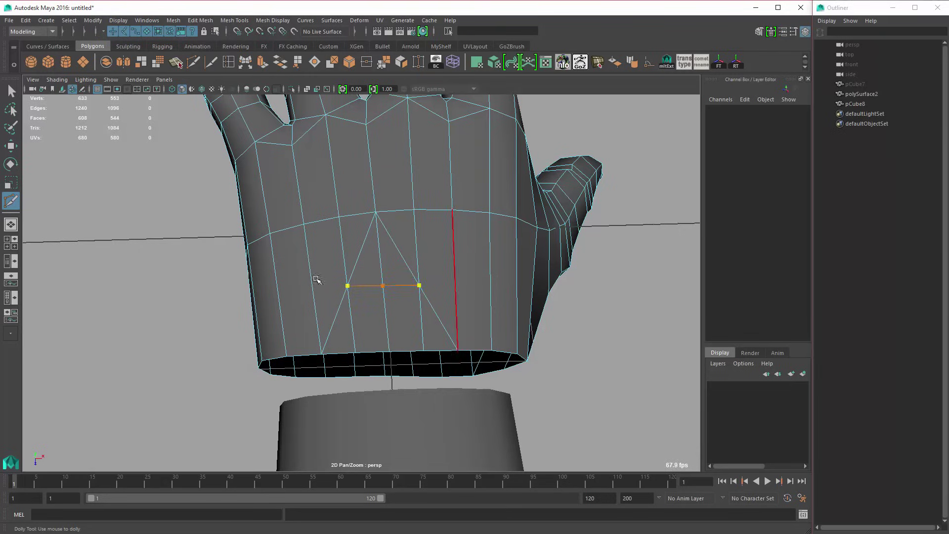
key("Return")
Step: Delete the V's two upper arms and the two lengthwise edges running from the crosswise cut to the wrist
key("w")
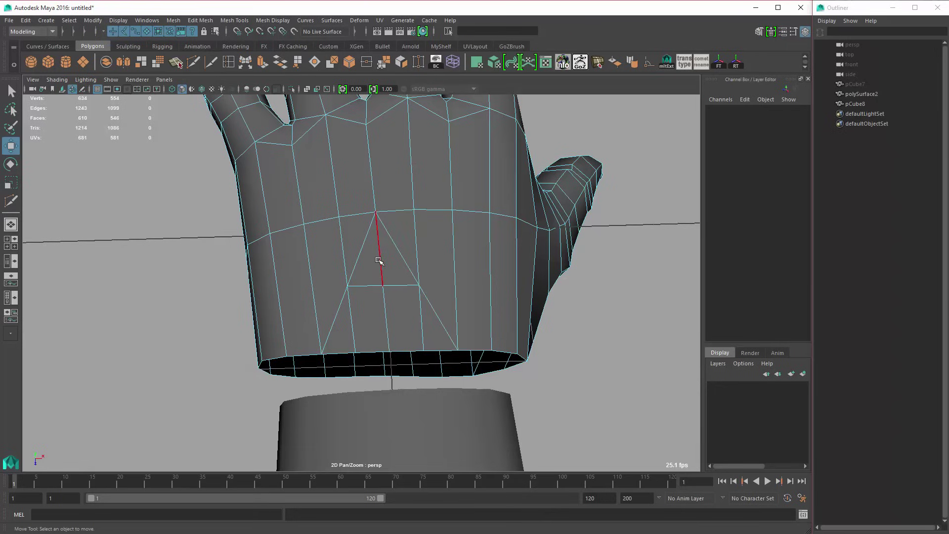
left_click(346, 302)
left_click(353, 305)
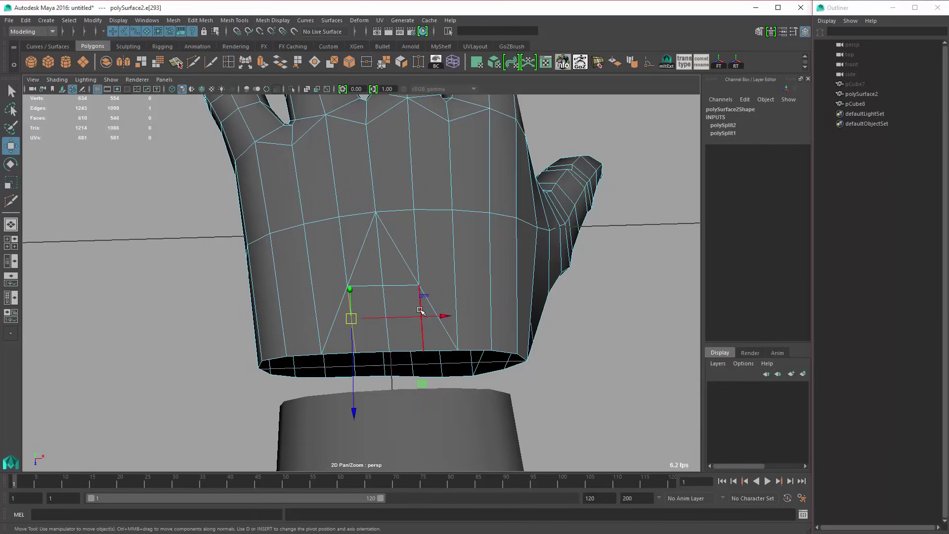
key("q")
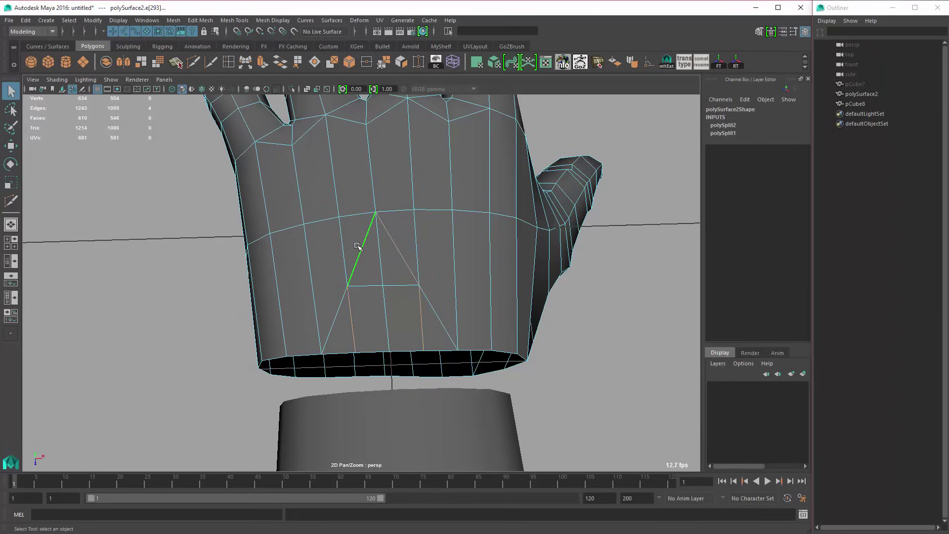
key("ctrl+Delete")
Step: Examine the rerouted edges on the back of the hand, preview the smoothed mesh, and select the wrist's border loop from the palm side
right_click_drag(478, 292, 421, 247, "alt")
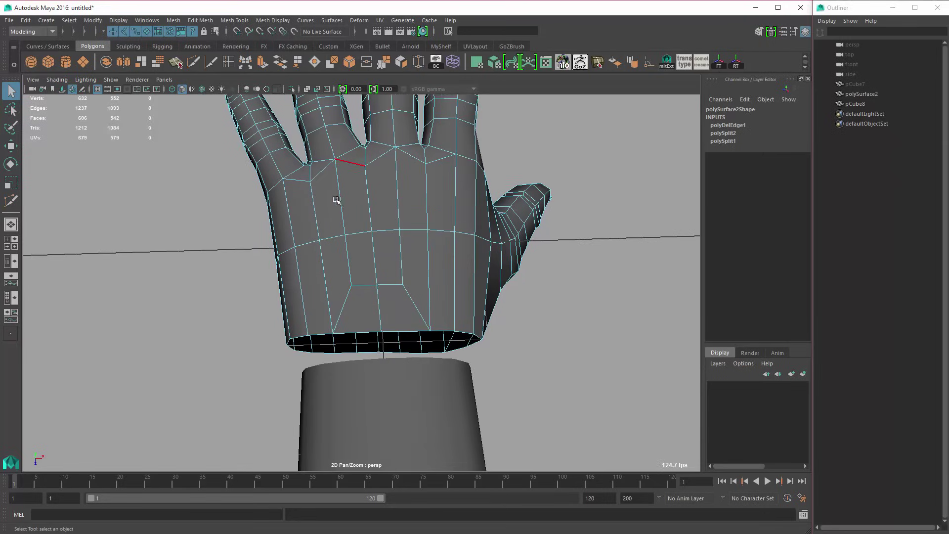
left_click(368, 286)
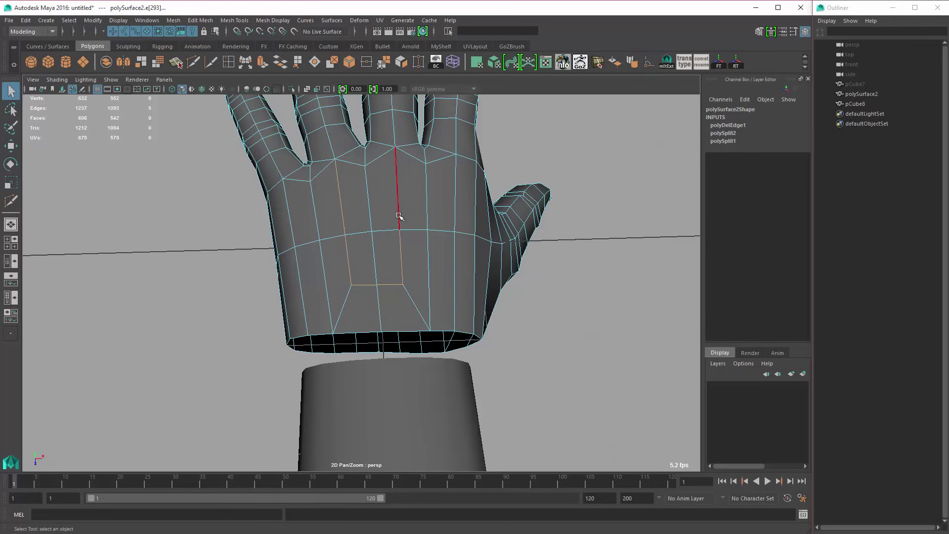
left_click_drag(399, 215, 401, 280, "alt")
key("3")
double_click(406, 286)
key("1")
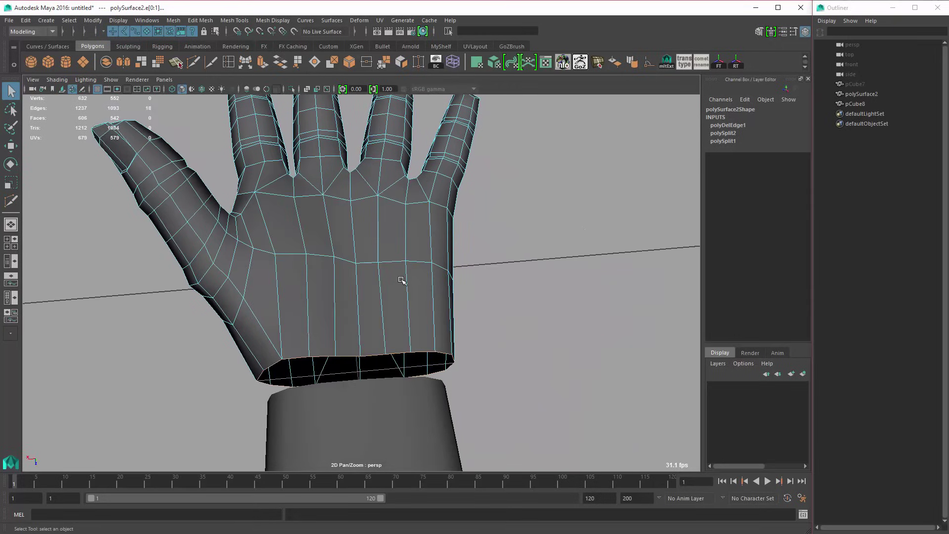
Step: On the palm side, cut an inverted V from a middle-loop vertex to two wrist vertices, and connect its arms with a crosswise cut
key("y")
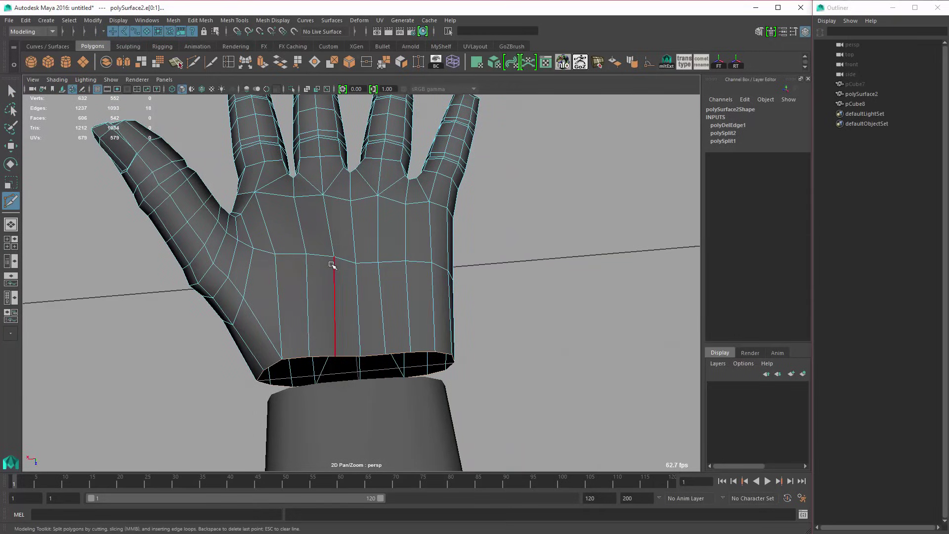
left_click(361, 356)
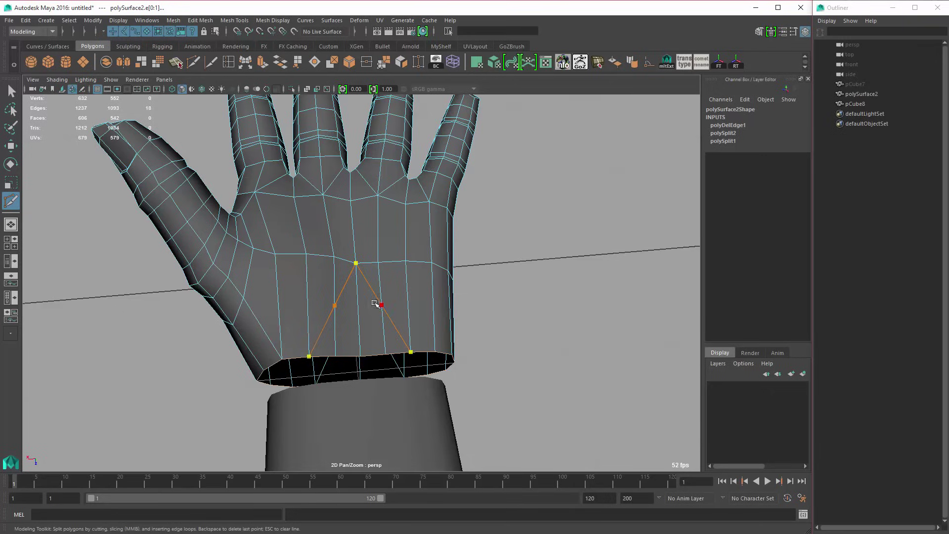
key("Return")
left_click(335, 306)
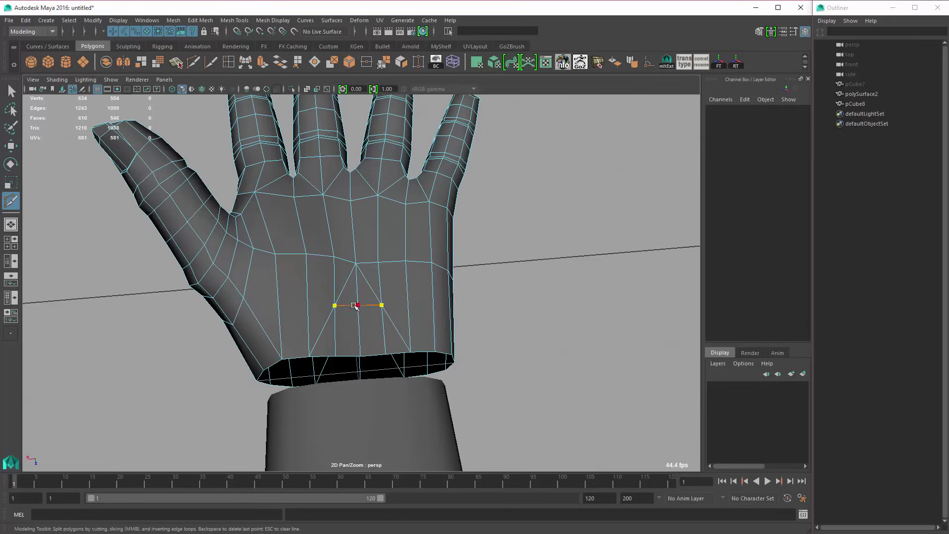
key("w")
Step: Delete the palm V's two upper arms and the two lengthwise edges running from the crosswise cut to the wrist
right_click_drag(328, 303, 332, 277)
left_click(338, 329)
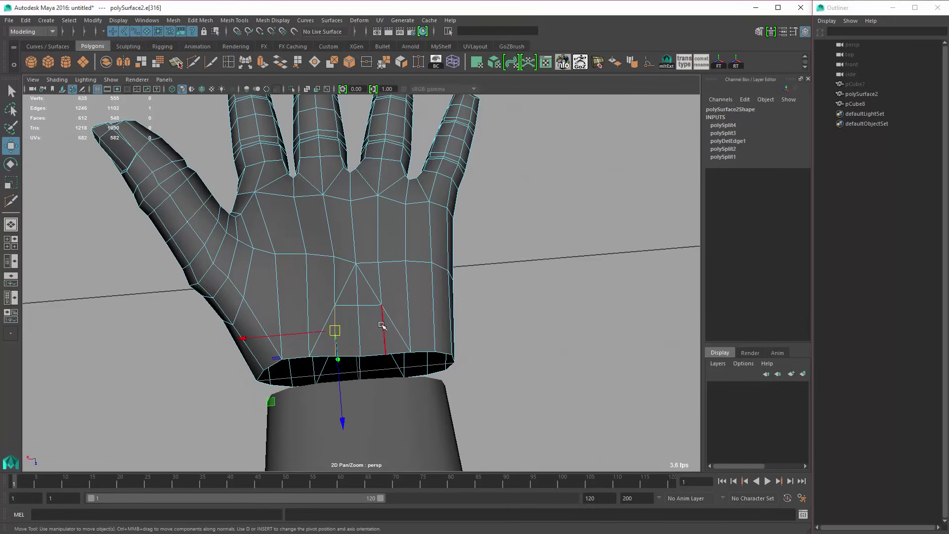
left_click(384, 324, "shift")
left_click(376, 292, "shift")
left_click(351, 282, "shift")
key("Delete")
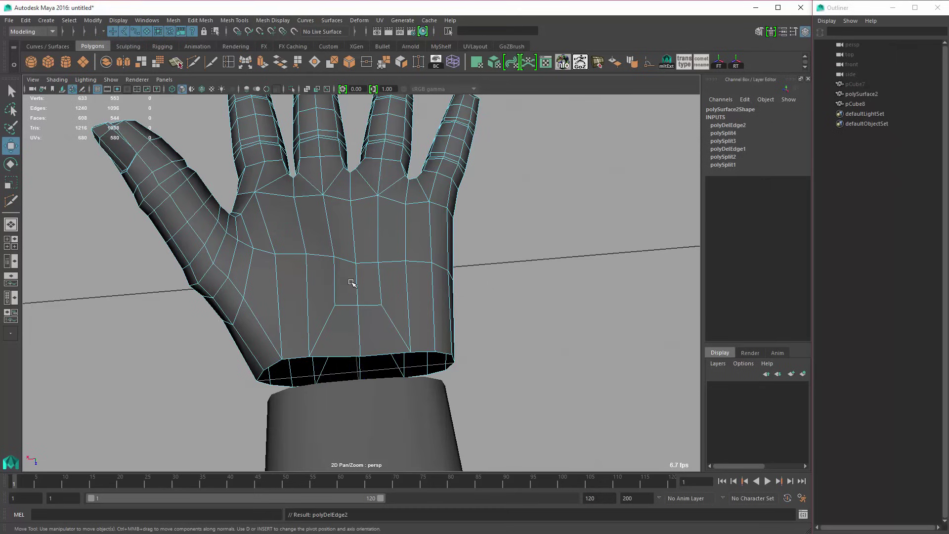
key("ctrl+z")
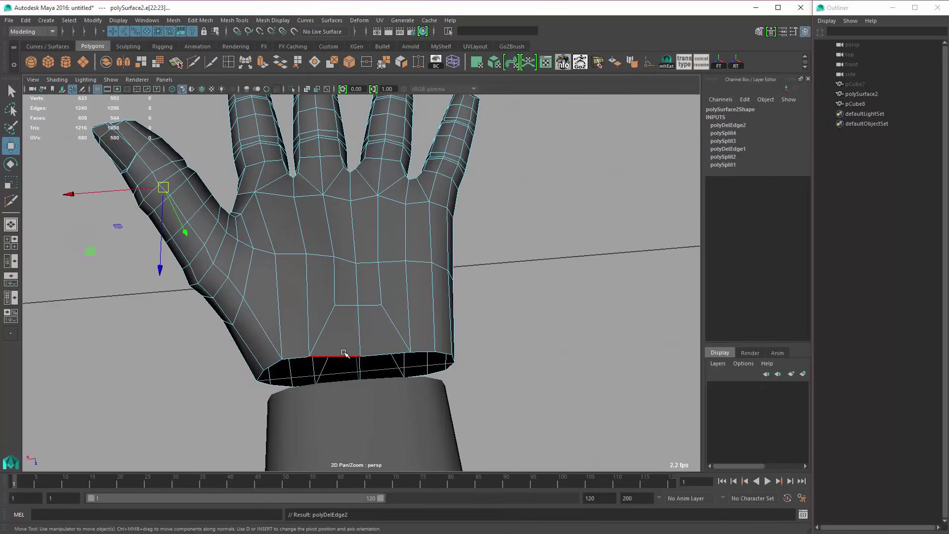
Step: Combine the forearm and hand into one mesh and delete its construction history
double_click(344, 353)
left_click_drag(387, 343, 259, 330, "alt")
left_click(219, 297)
left_click(316, 266, "shift")
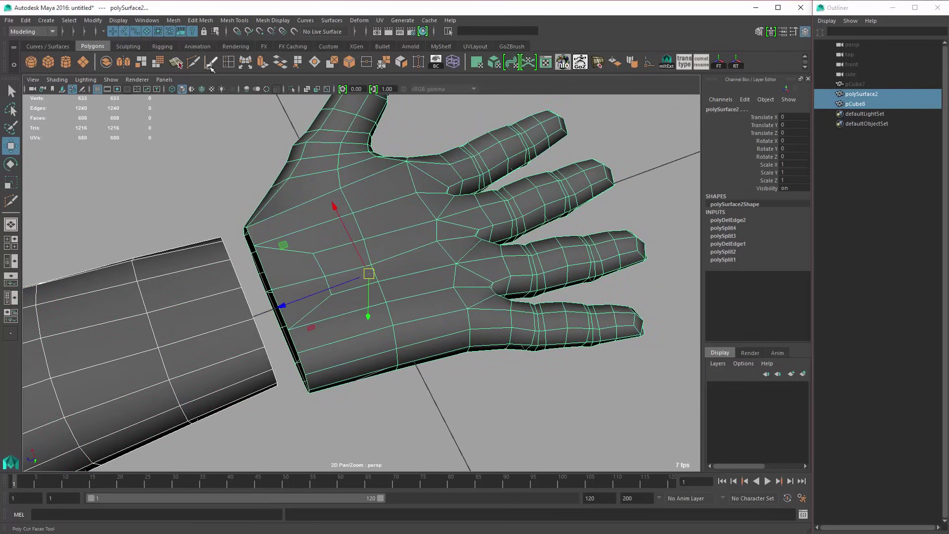
left_click(108, 62)
key("alt+shift+d")
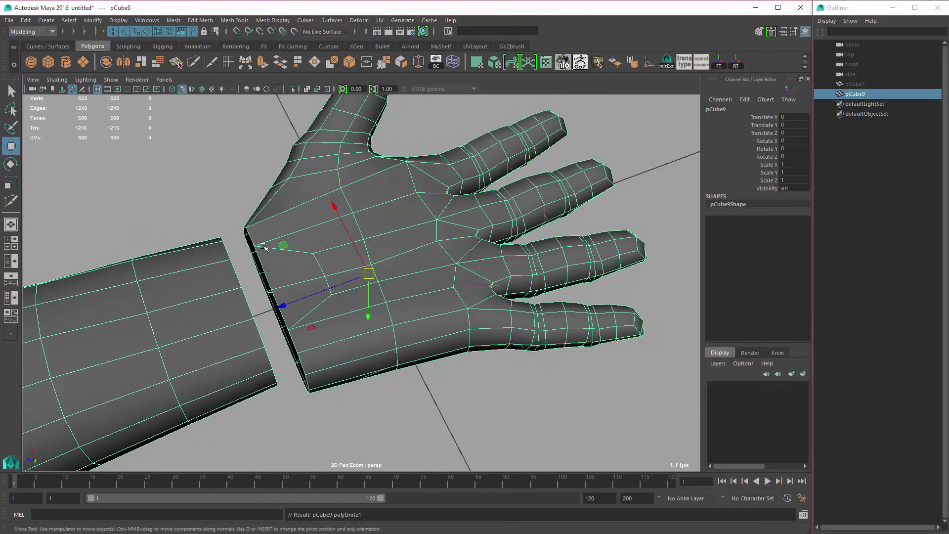
Step: Bridge the open border loops of the hand and forearm at the wrist with 0 divisions and a bridge offset of 17
right_click_drag(263, 255, 262, 227)
double_click(254, 243)
left_click_drag(254, 241, 302, 254, "alt")
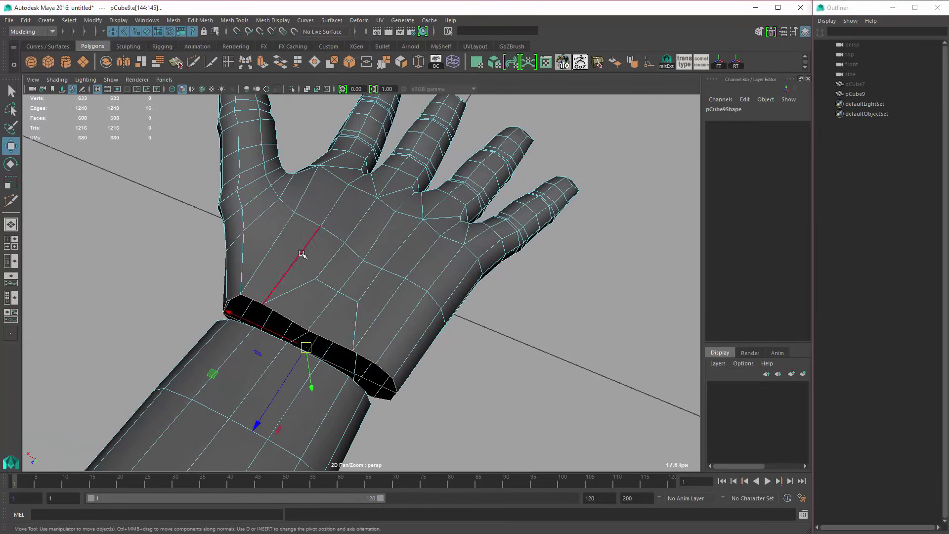
double_click(239, 325, "shift")
left_click_drag(290, 136, 305, 126, "alt")
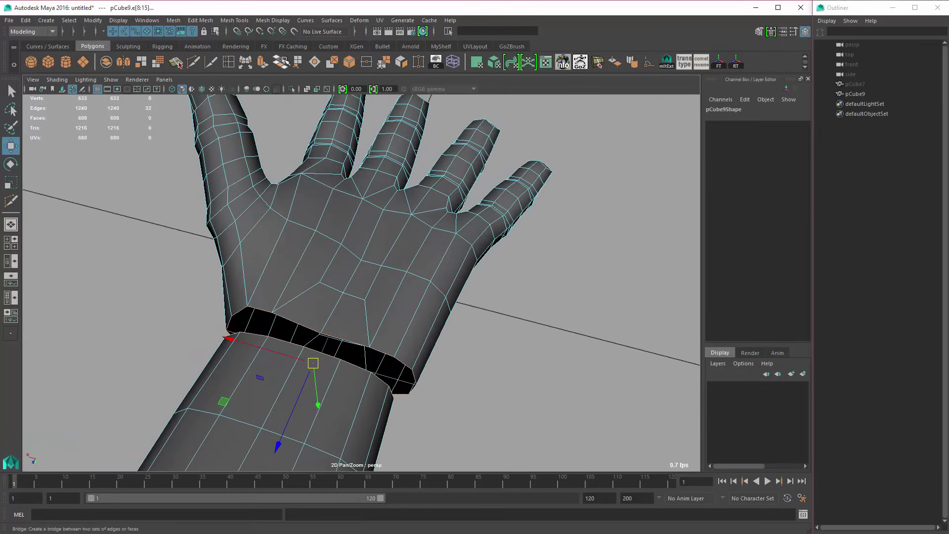
left_click(281, 62)
left_click_drag(417, 262, 445, 282, "alt")
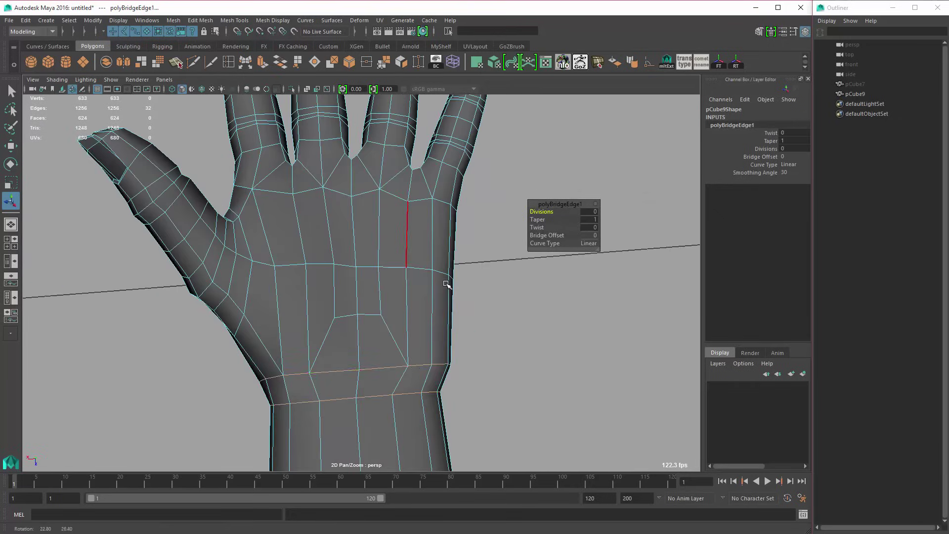
left_click_drag(541, 236, 626, 250)
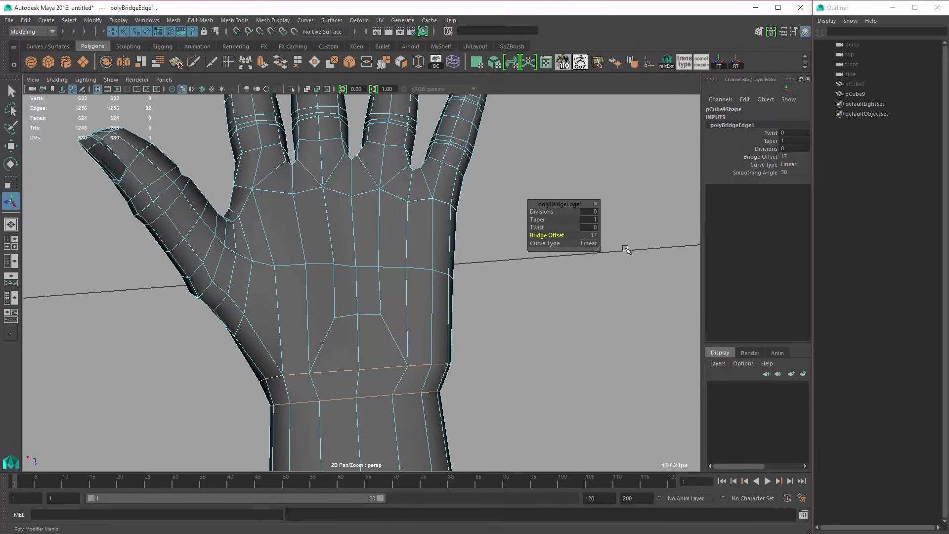
Step: Select the joined arm as a whole object and examine the bridged wrist from the side
left_click_drag(525, 317, 467, 312, "alt")
key("w")
right_click_drag(367, 319, 403, 306)
left_click(420, 340)
left_click_drag(420, 340, 318, 329, "alt")
middle_click_drag(302, 280, 417, 257, "alt")
left_click_drag(377, 274, 352, 265, "alt")
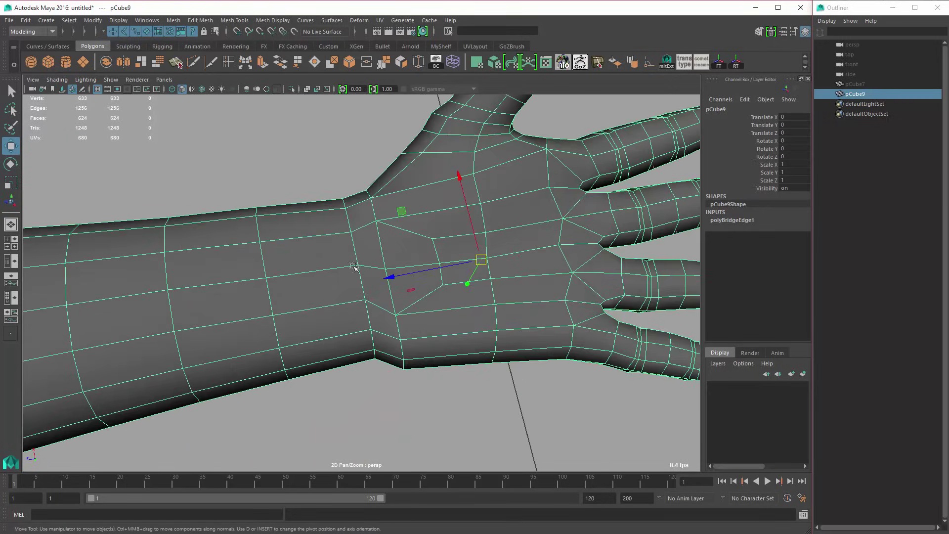
Step: Select the complete contiguous edge loop on the hand side of the bridged wrist
right_click_drag(375, 254, 376, 227)
left_click(376, 210)
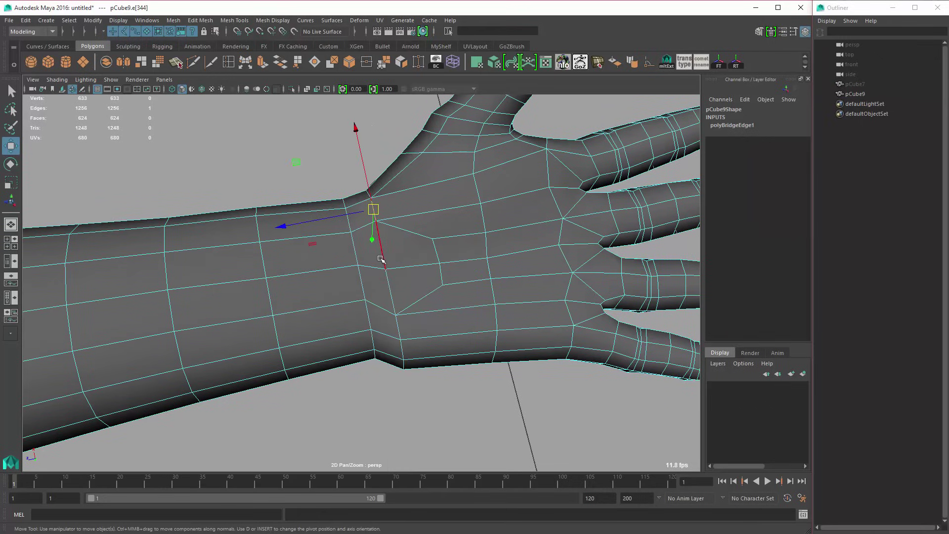
key("q")
left_click_drag(434, 247, 483, 263, "alt")
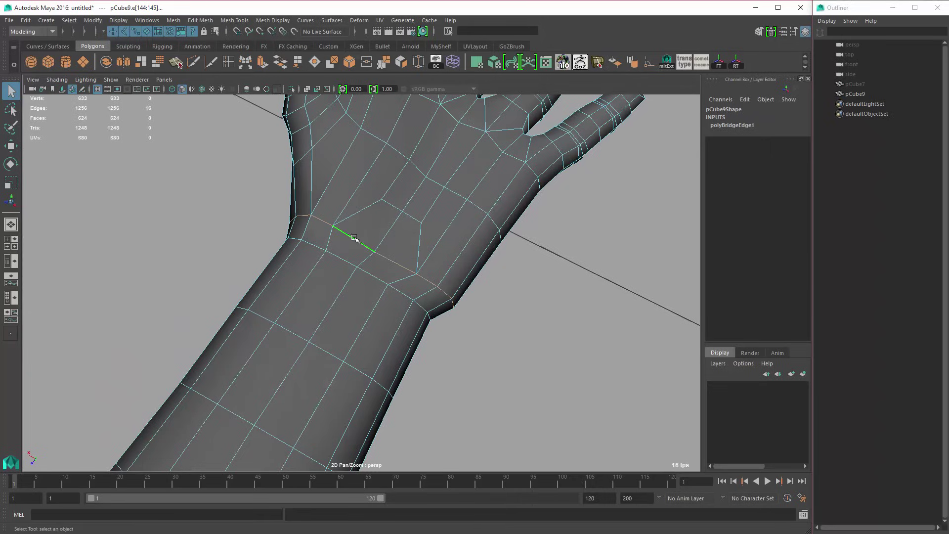
left_click_drag(354, 238, 376, 264, "alt")
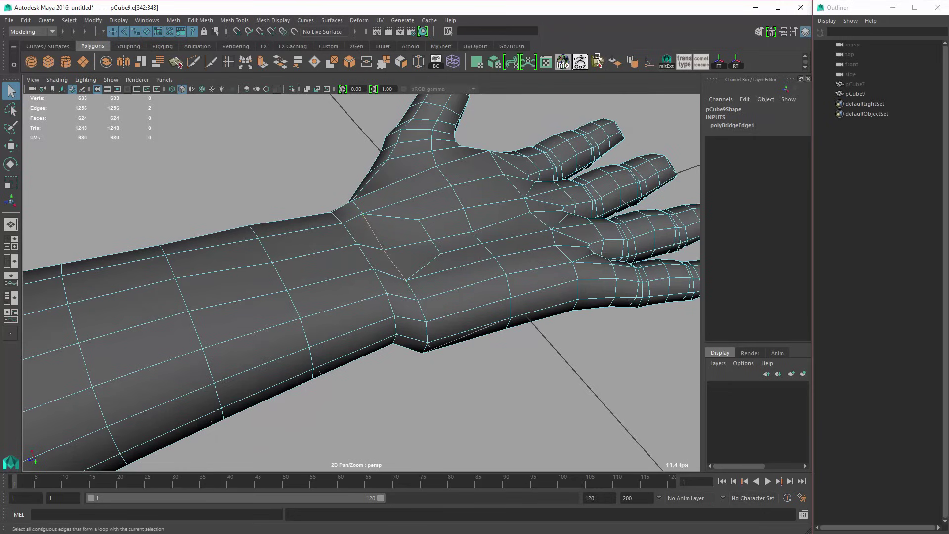
left_click(179, 64)
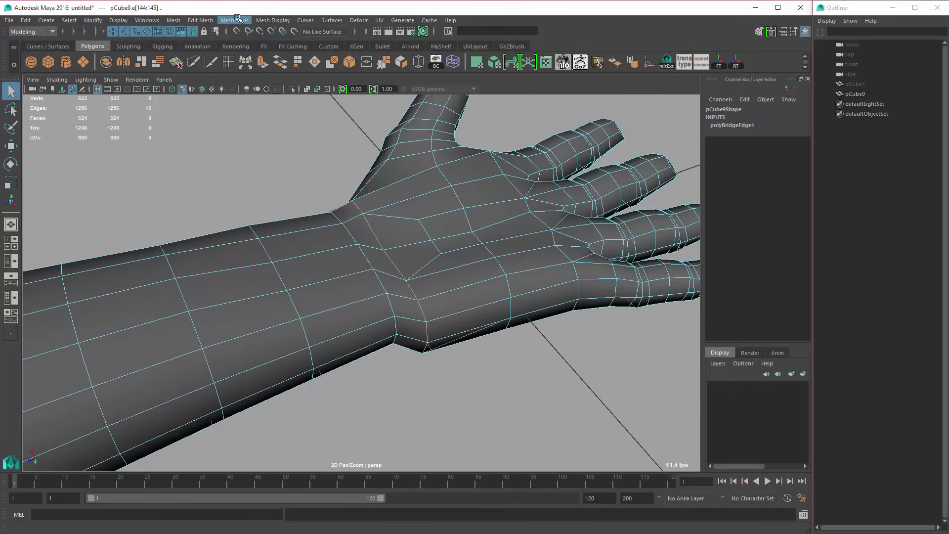
left_click(238, 18)
mouse_move(78, 21)
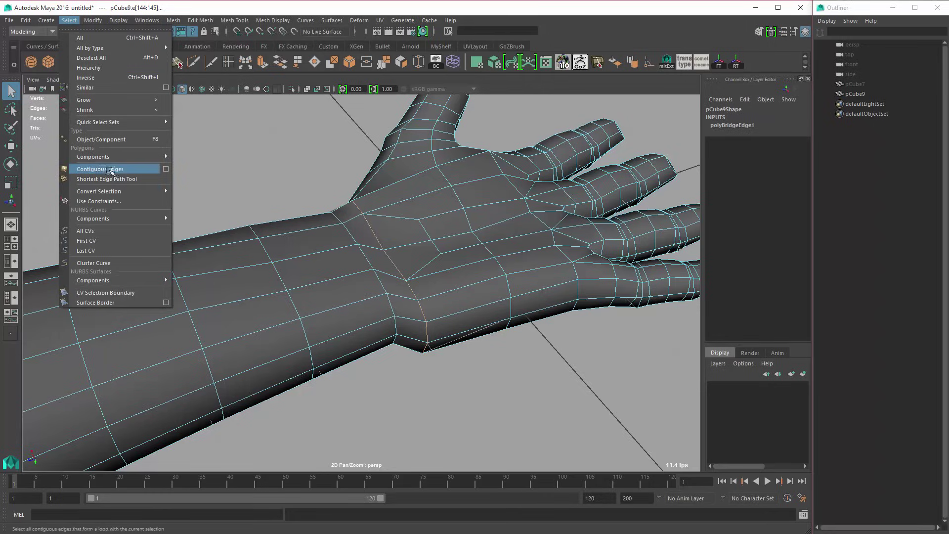
left_click(432, 253)
left_click_drag(432, 252, 397, 353, "alt")
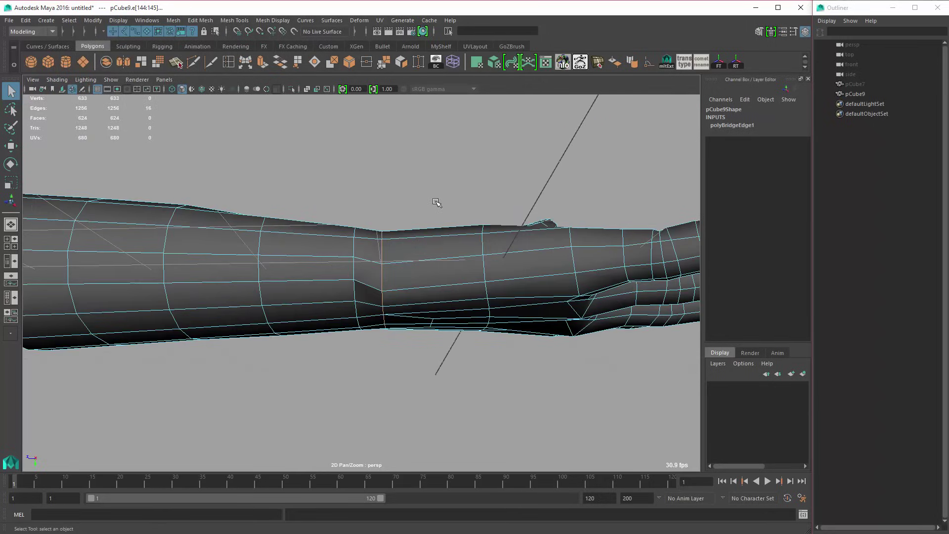
left_click_drag(436, 203, 427, 165, "alt")
left_click_drag(423, 269, 359, 179, "alt")
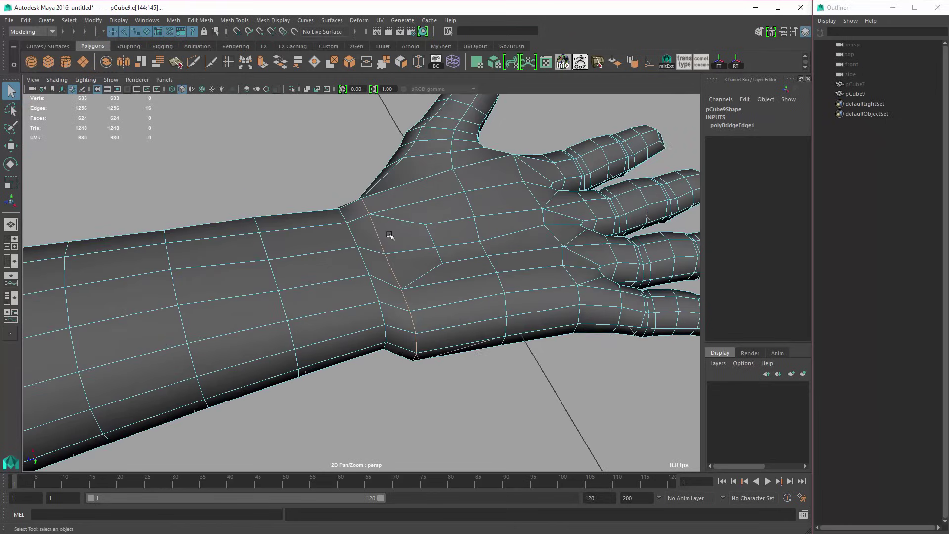
left_click_drag(390, 236, 367, 256, "alt")
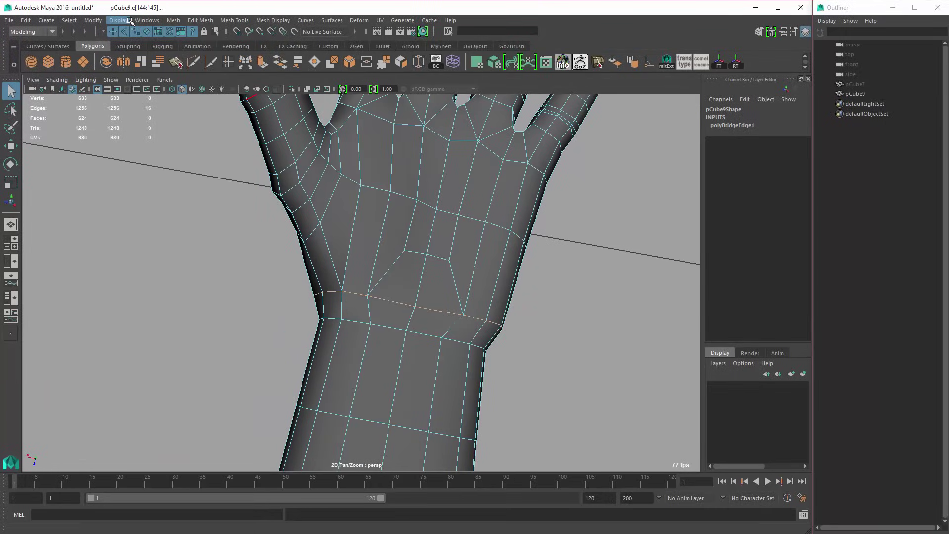
Step: Apply Average Vertices with a smoothing amount of 1 to the hand-side wrist loop
left_click(88, 20)
mouse_move(119, 18)
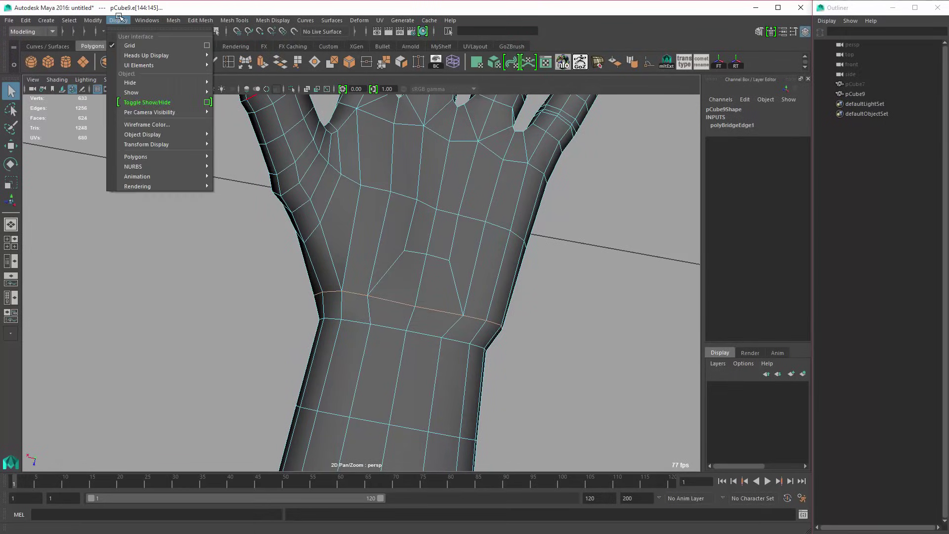
mouse_move(176, 18)
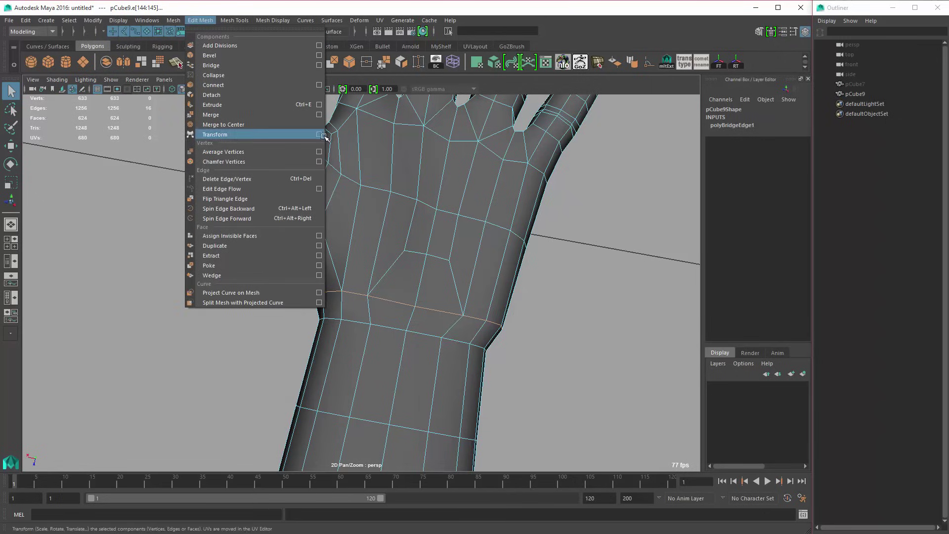
left_click(319, 152)
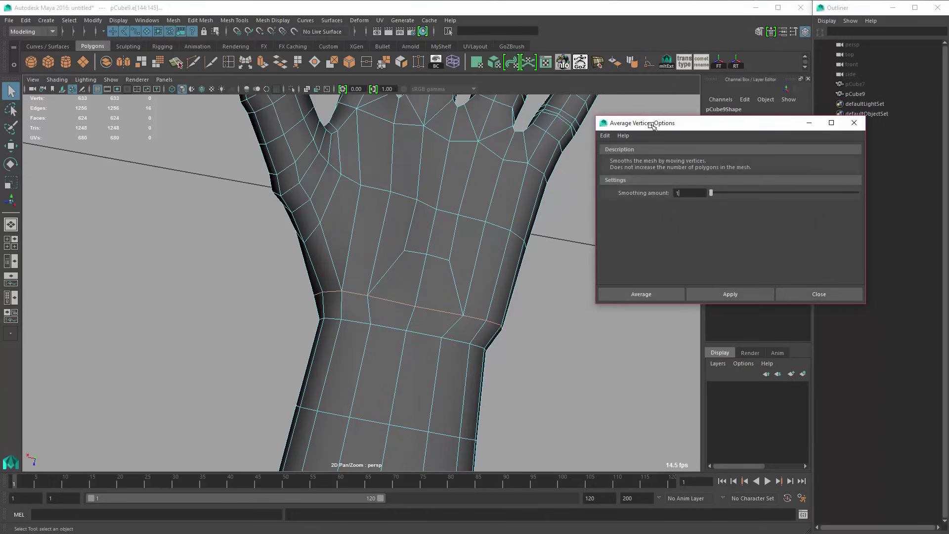
left_click_drag(652, 125, 623, 89)
left_click(683, 261)
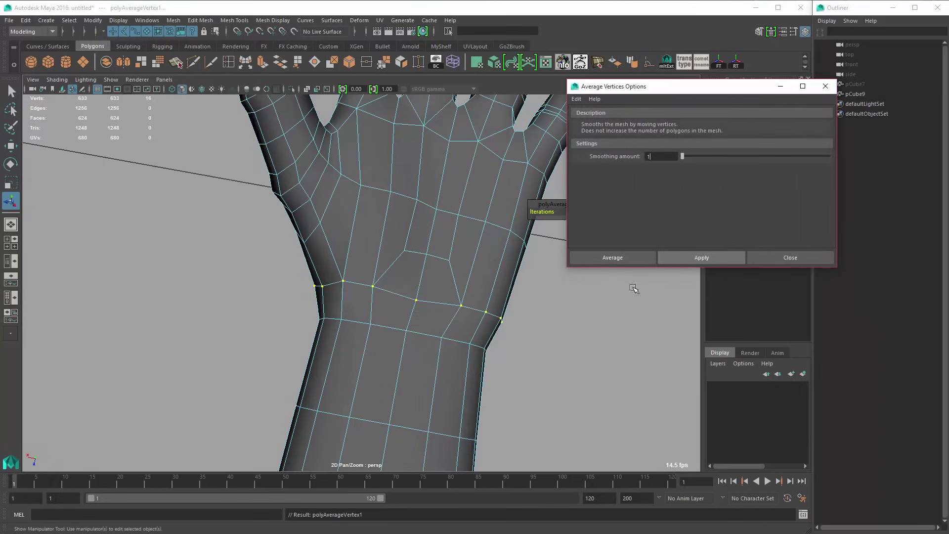
Step: Average the vertices of the forearm-side and hand-side wrist loops alternately, twice more in total for the forearm side, with smoothing amount 1
left_click_drag(418, 331, 425, 333, "alt")
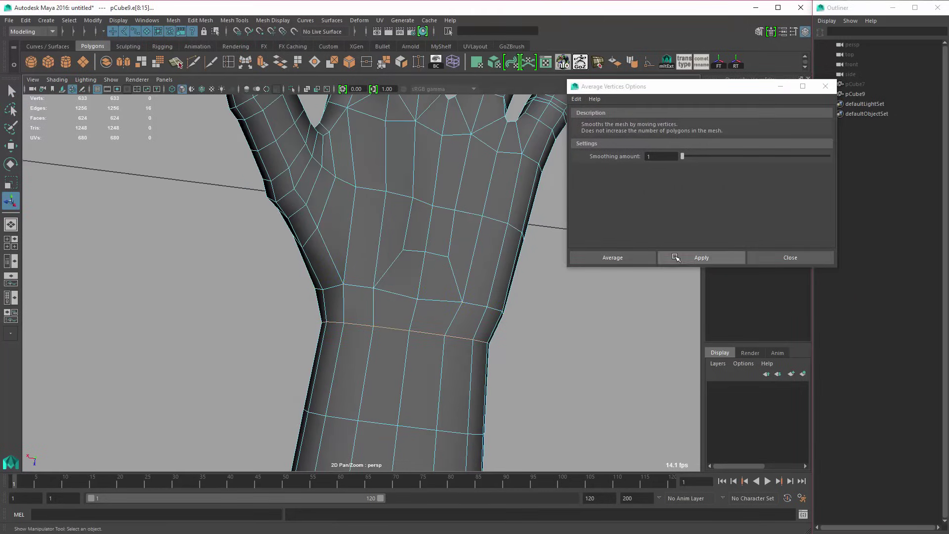
left_click(696, 257)
left_click_drag(587, 328, 360, 299, "alt")
double_click(339, 237)
left_click(684, 257)
key("ctrl+z")
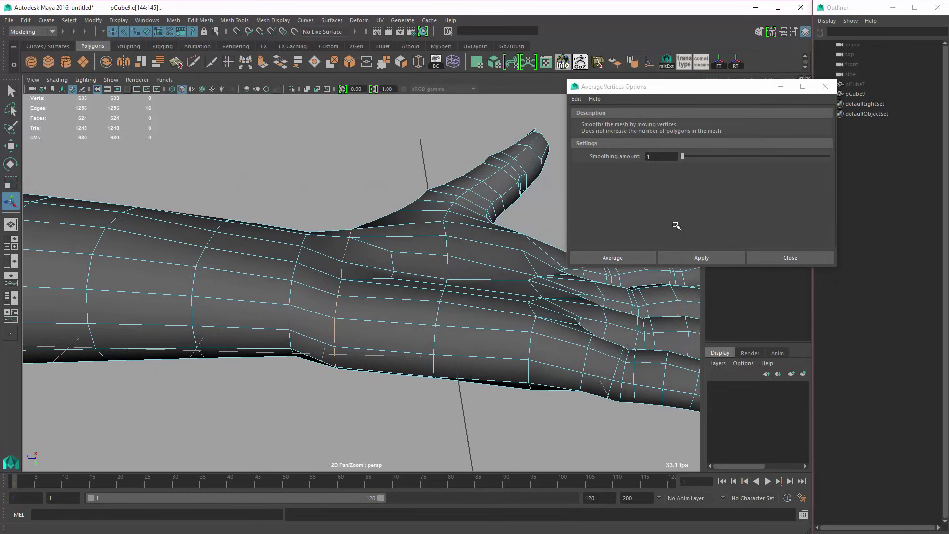
left_click(684, 257)
left_click_drag(364, 266, 298, 256, "alt")
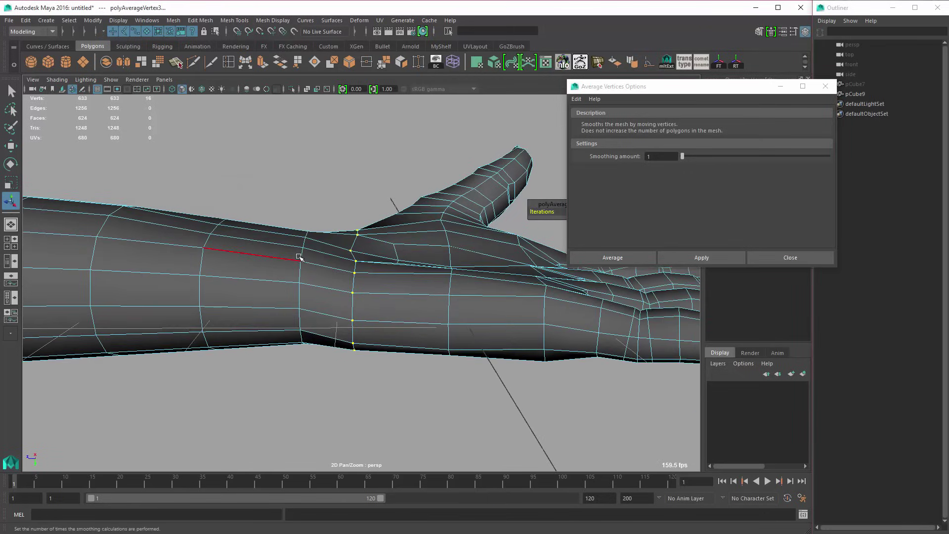
left_click(702, 257)
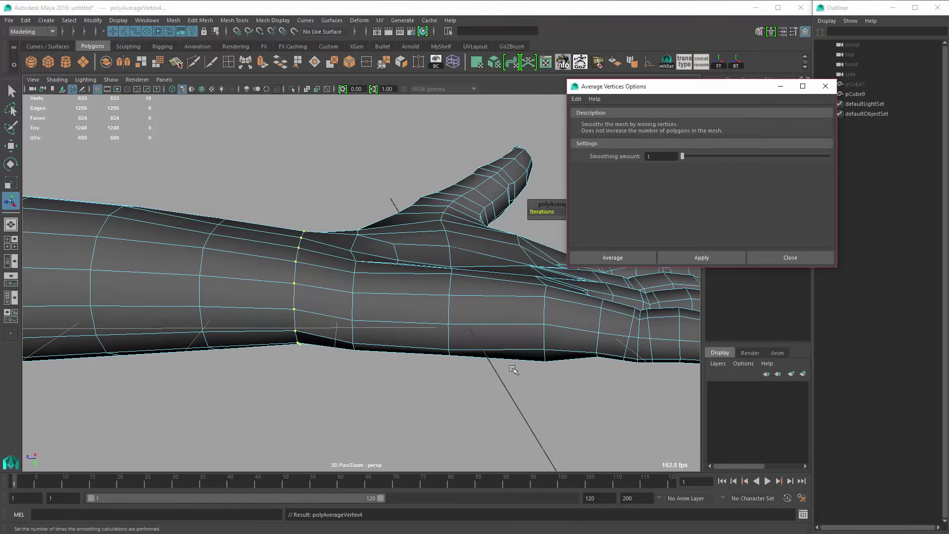
Step: In the side view, average the vertices of the next edge loop up the forearm from the wrist, and check the arm in perspective
key("space")
key("space")
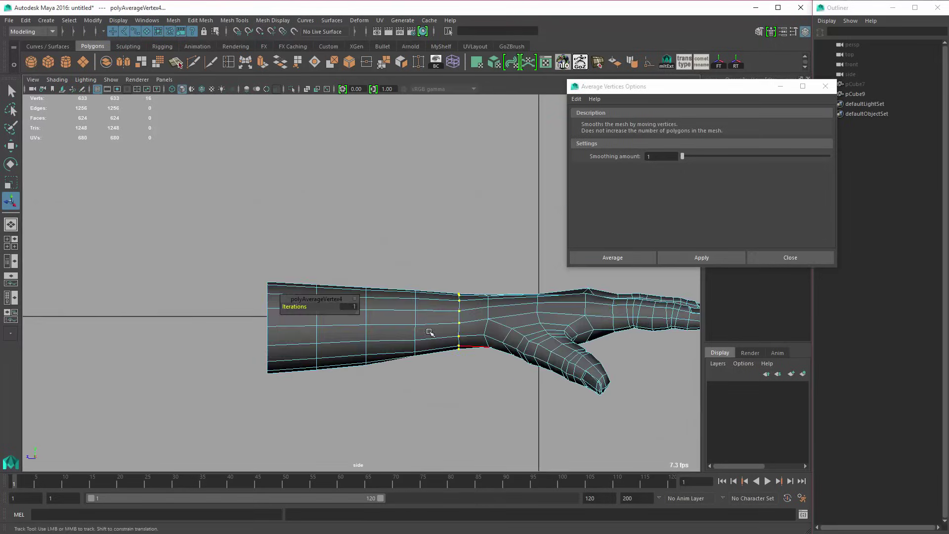
scroll(541, 316, "up", 5)
key("w")
double_click(390, 298)
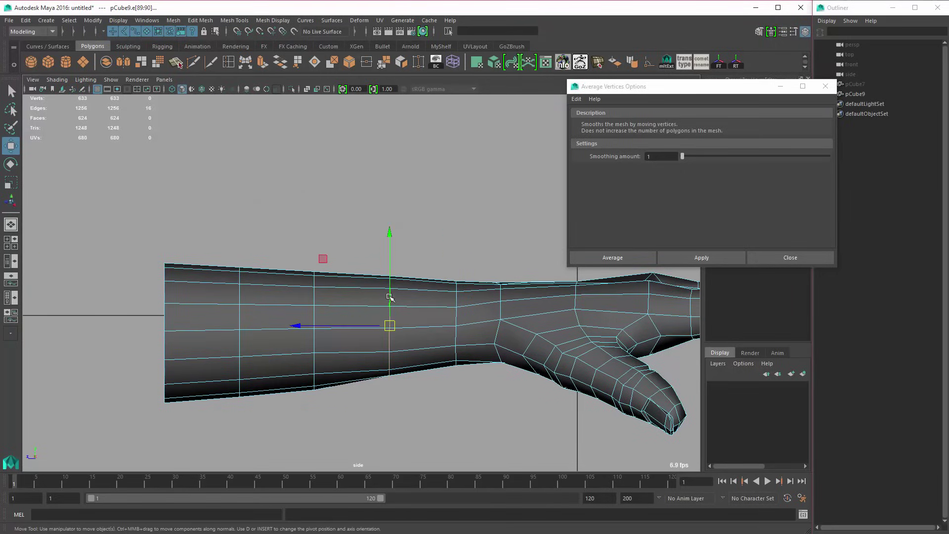
key("g")
middle_click_drag(483, 257, 424, 261, "alt")
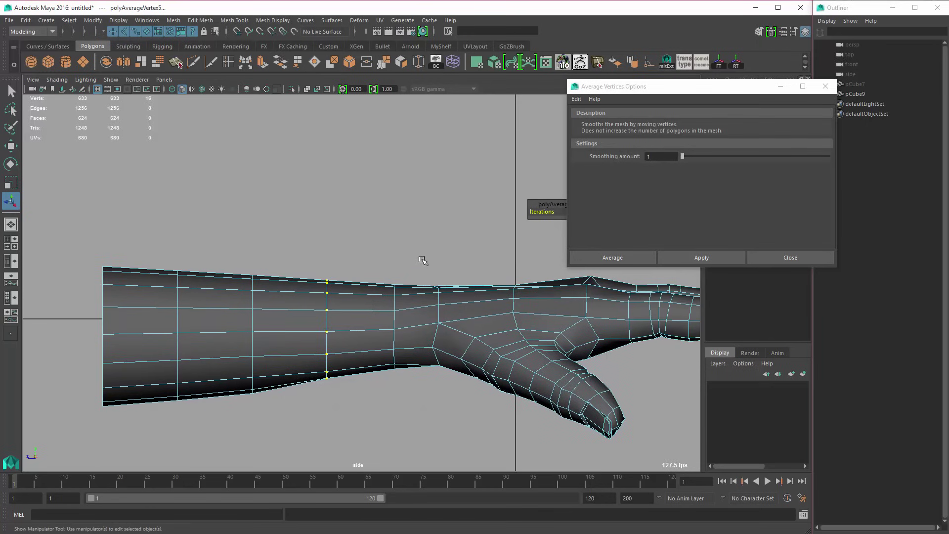
key("space")
key("space")
left_click_drag(483, 195, 378, 298, "alt")
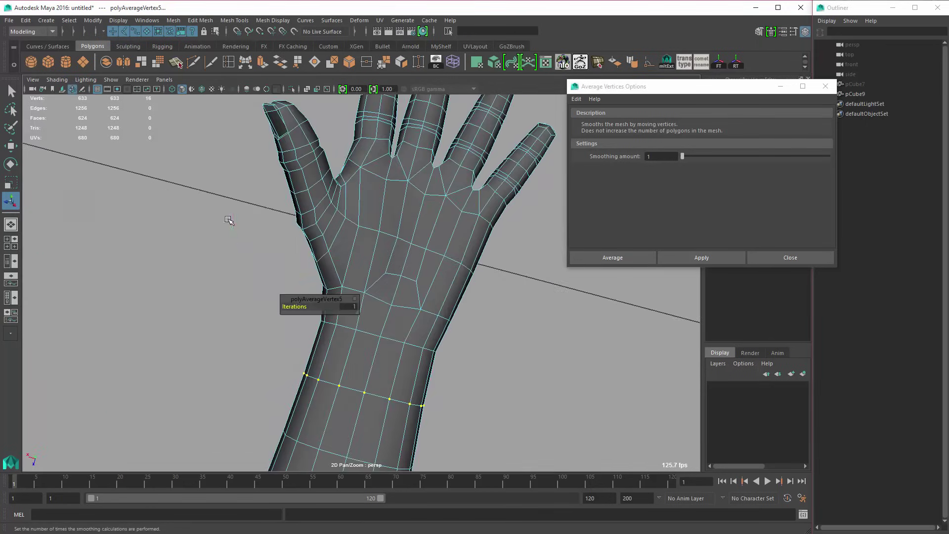
Step: In the top view, select the forearm-side vertex row at the wrist and move it slightly toward the hand
key("space")
key("space")
middle_click_drag(373, 261, 355, 331, "alt")
right_click_drag(355, 330, 383, 268, "alt")
key("q")
left_click_drag(337, 272, 451, 284)
key("r")
key("w")
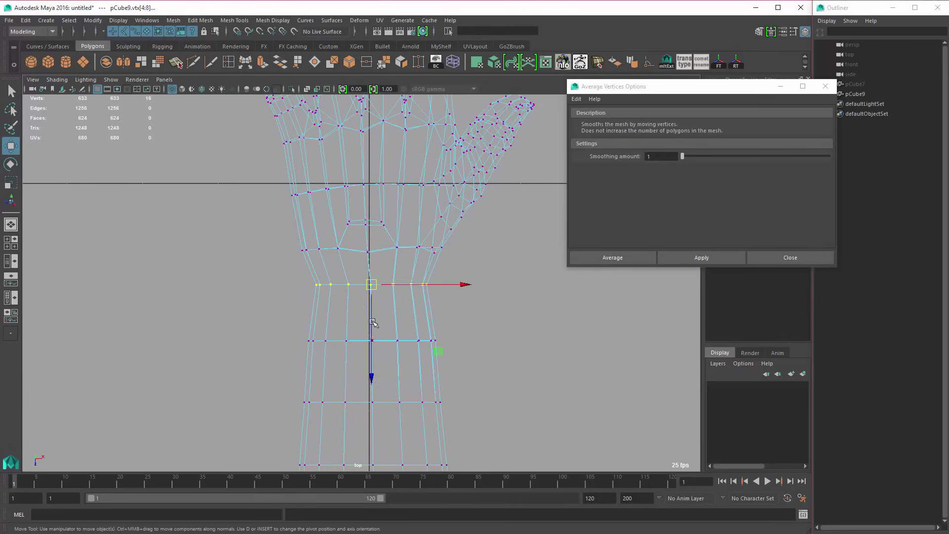
left_click_drag(373, 321, 372, 310)
Step: Move the second forearm vertex row slightly toward the hand and scale it in crosswise to about 0.98
left_click_drag(254, 300, 518, 366)
key("r")
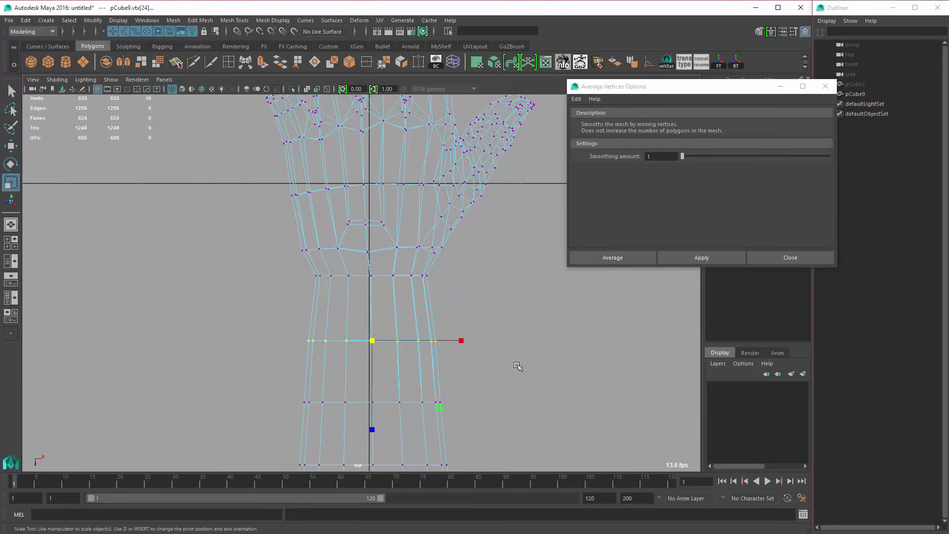
key("w")
left_click_drag(373, 390, 374, 385)
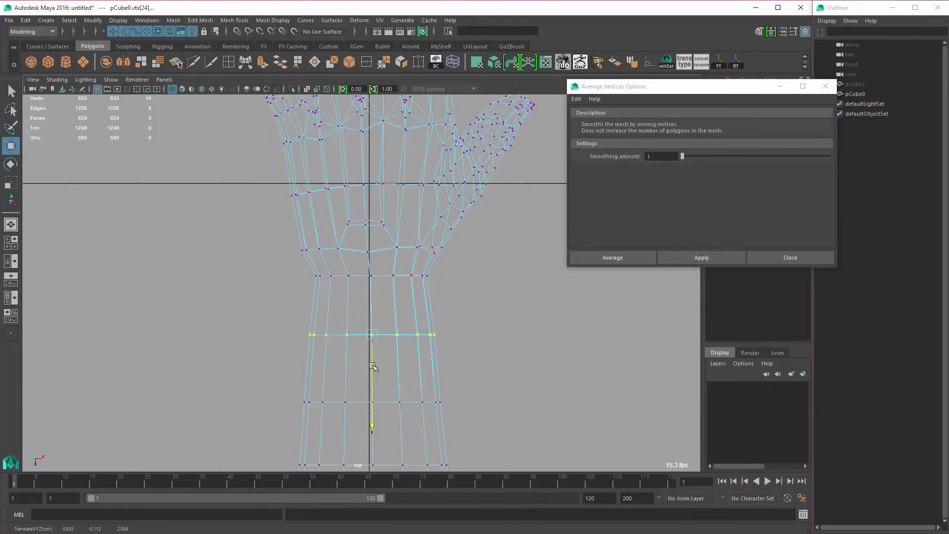
key("r")
left_click_drag(462, 335, 460, 336)
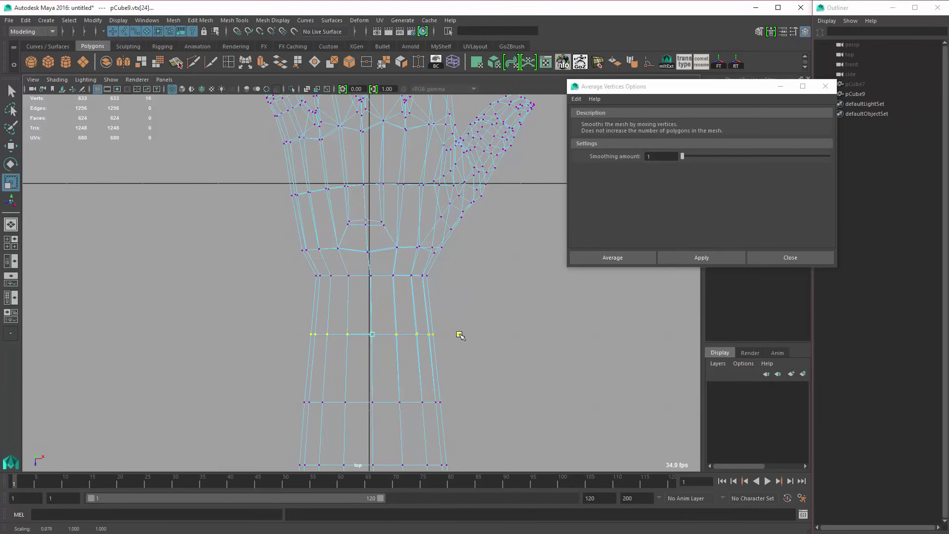
Step: Insert an edge loop without edge flow between the first two forearm rows at the wrist, and narrow it slightly crosswise
double_click(229, 63)
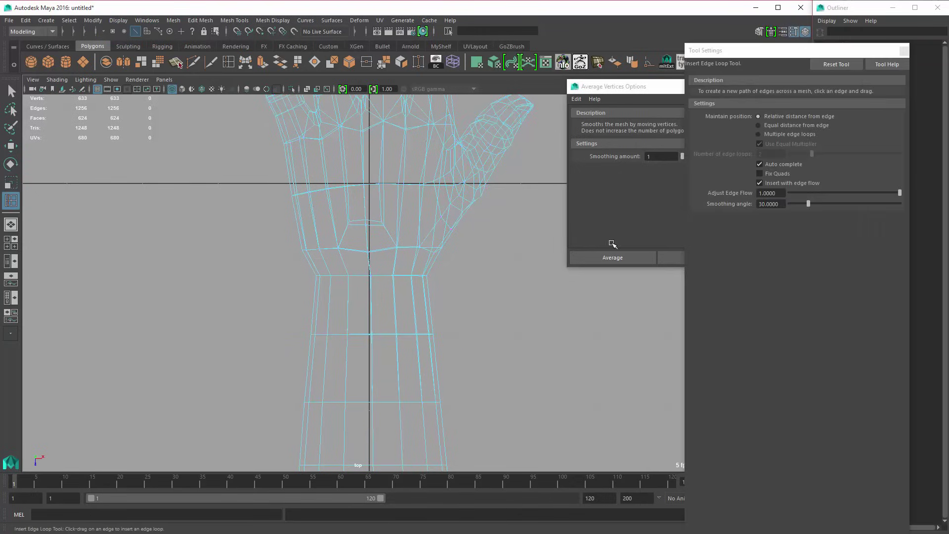
left_click(785, 183)
left_click(427, 298)
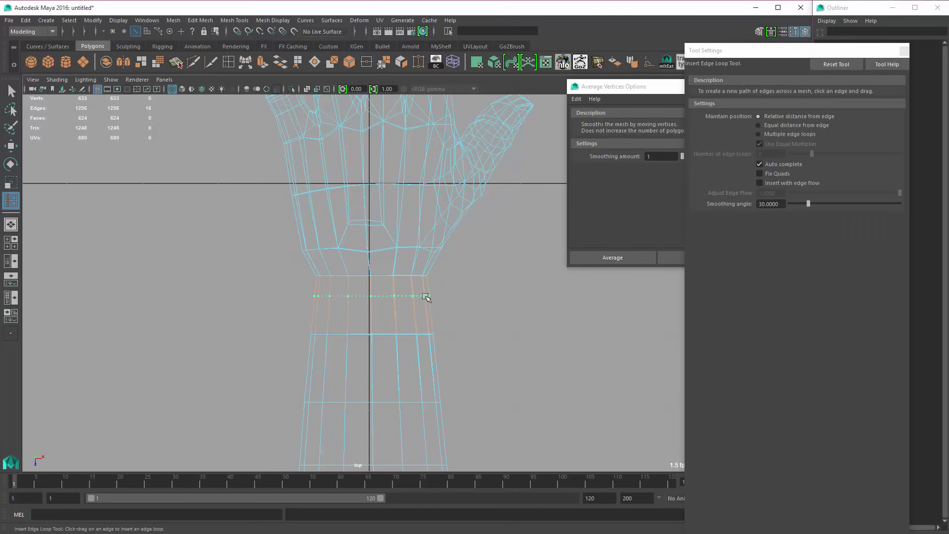
key("r")
left_click_drag(464, 298, 459, 297)
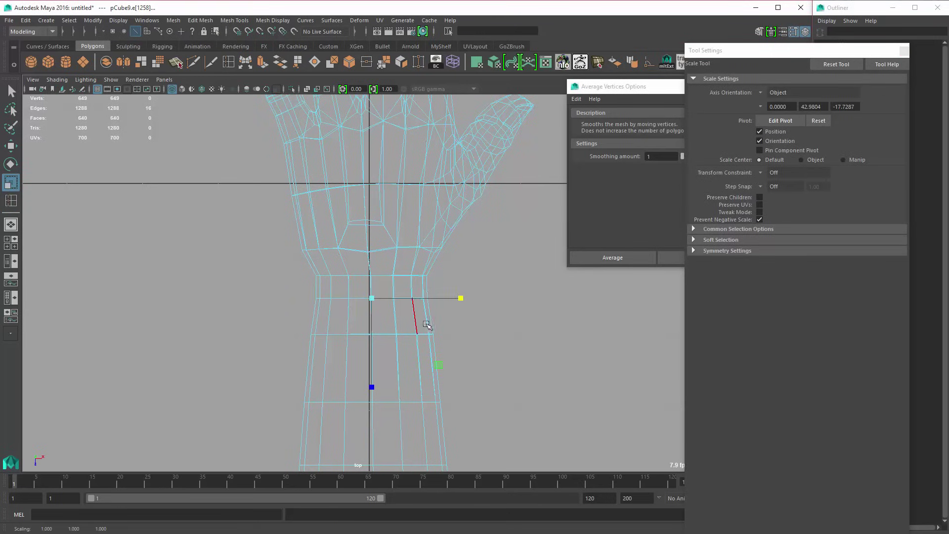
Step: Scale the forearm vertex row just beyond the new edge loop in crosswise to about 0.95
right_click_drag(430, 332, 320, 323)
left_click_drag(267, 310, 494, 365)
left_click_drag(462, 334, 458, 335)
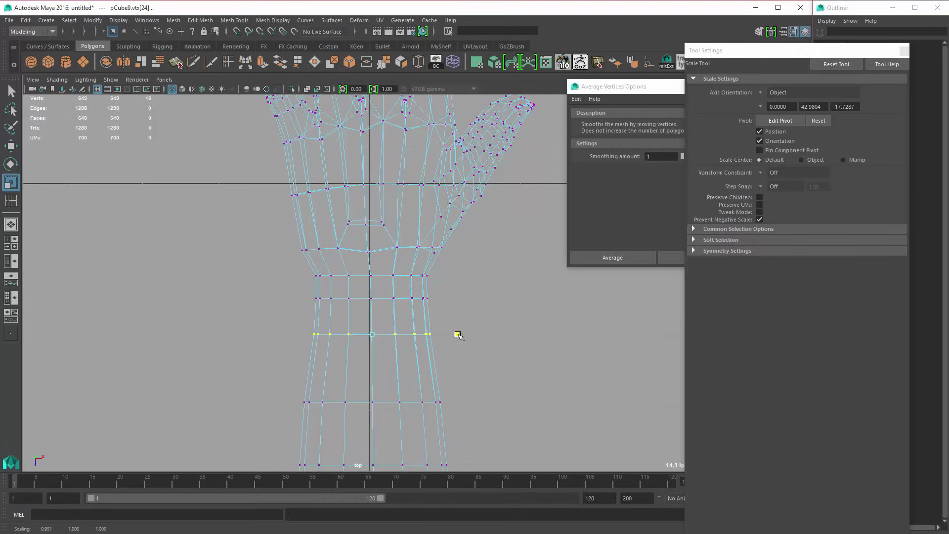
Step: Narrow the next forearm vertex row crosswise, and scale the last two rows at the open end together to about 0.92
middle_click_drag(458, 343, 464, 256, "alt")
left_click_drag(259, 272, 538, 345)
middle_click_drag(539, 346, 527, 345)
left_click_drag(229, 322, 586, 447)
middle_click_drag(587, 447, 578, 454)
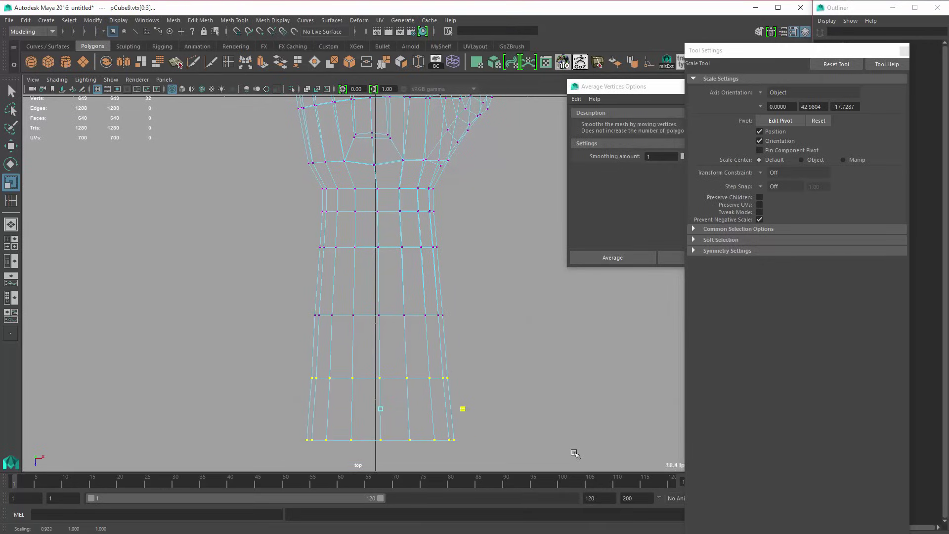
Step: Preview the mesh smoothed in perspective and examine the wrist transition, the back of the hand and the thumb side
middle_click_drag(459, 264, 430, 368, "alt")
key("space")
key("space")
key("3")
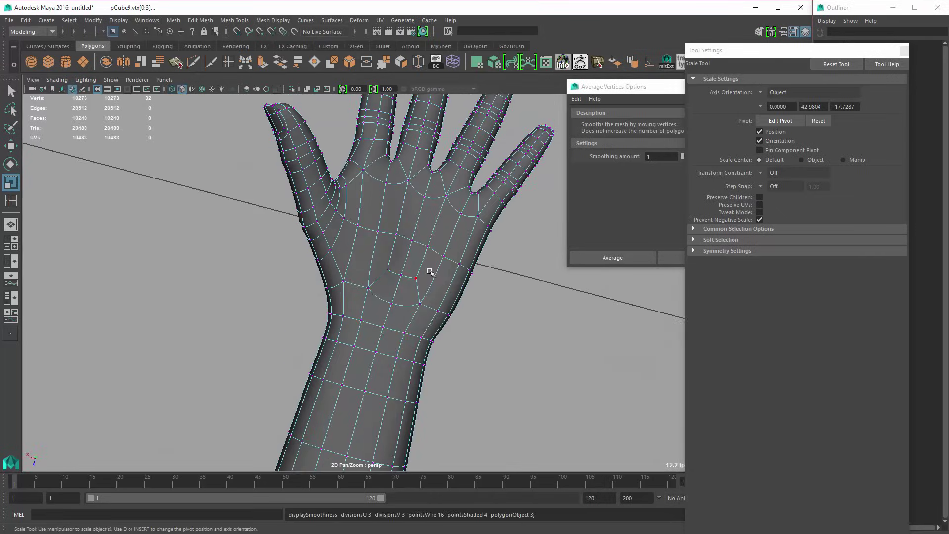
right_click_drag(430, 272, 470, 257)
left_click_drag(450, 282, 402, 354, "alt")
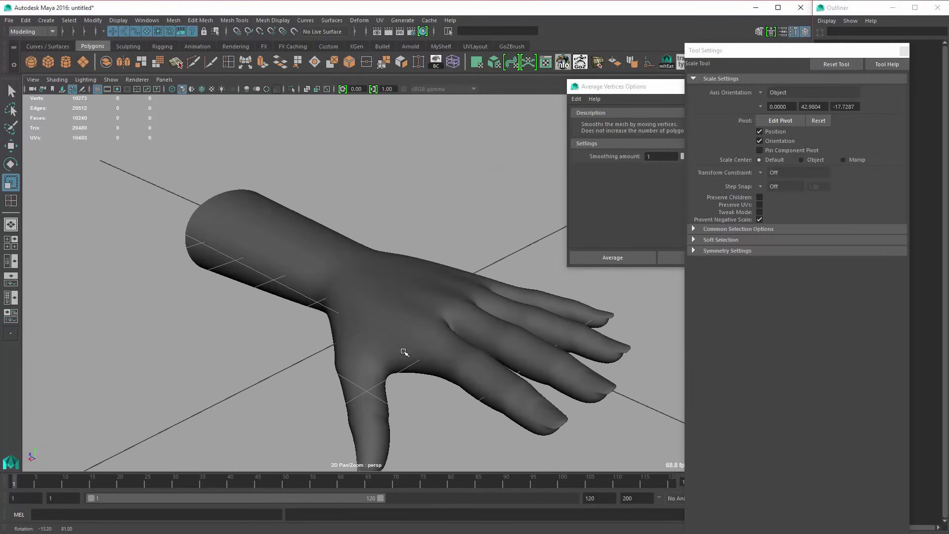
left_click(502, 348)
left_click_drag(502, 347, 325, 251, "alt")
left_click(429, 313)
right_click_drag(324, 250, 378, 260, "alt")
left_click_drag(378, 260, 555, 257, "alt")
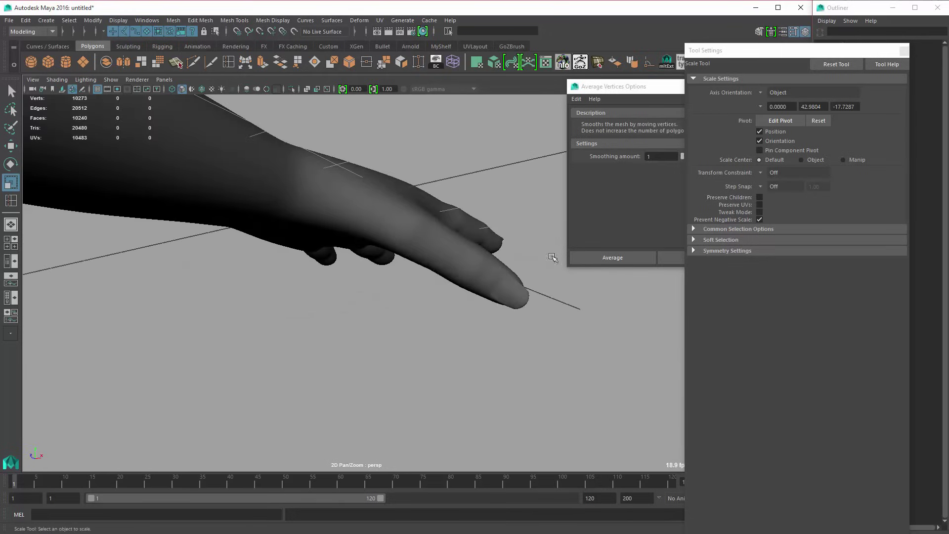
left_click_drag(411, 298, 391, 262, "alt")
left_click(373, 292)
key("q")
right_click_drag(373, 251, 443, 327)
left_click(388, 280)
key("w")
right_click_drag(397, 277, 397, 258)
key("q")
left_click(388, 270)
key("w")
mouse_move(387, 269)
left_mouse_down("alt")
mouse_move(374, 288)
mouse_move(390, 270)
mouse_move(399, 280)
left_mouse_up("alt")
Step: Select two adjacent faces on the palm side of the thumb base, reposition them, and return to the smoothed object view
key("q")
right_click_drag(382, 272, 384, 293)
left_click(392, 270)
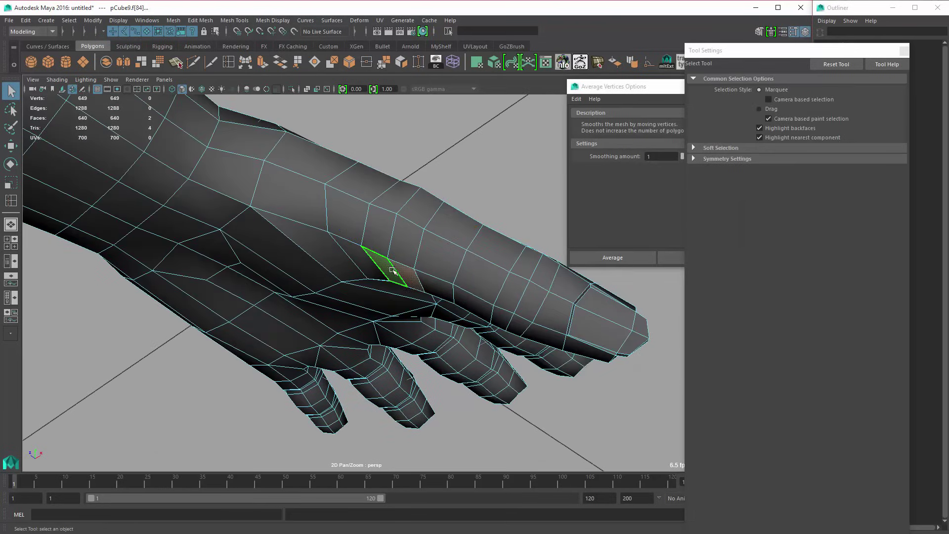
left_click(405, 277, "shift")
left_click_drag(381, 288, 363, 303, "alt")
key("w")
left_click_drag(385, 255, 335, 249)
left_click(350, 279)
right_click_drag(385, 276, 403, 191)
key("3")
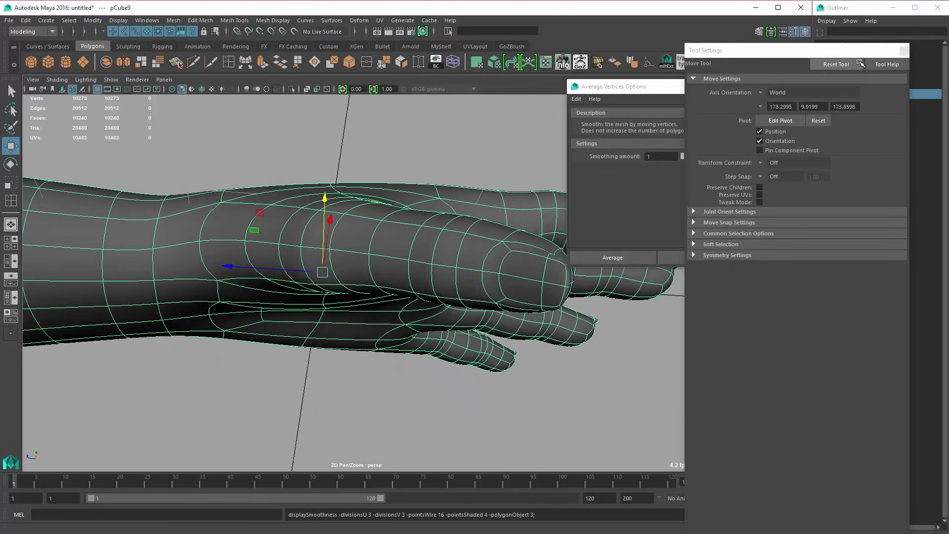
Step: Close the tool settings and Average Vertices options, and delete the hand mesh's construction history
left_click(906, 49)
left_click(822, 87)
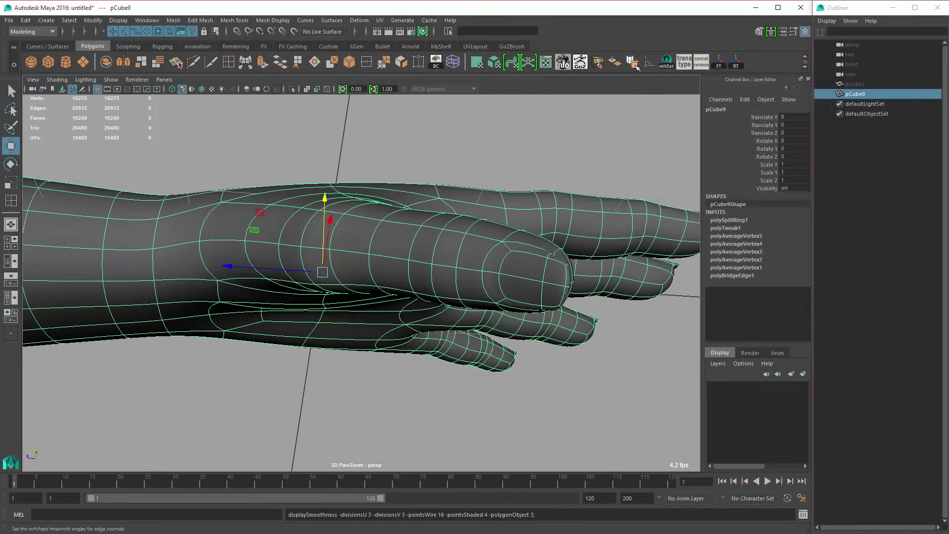
left_click(600, 133)
left_click_drag(600, 133, 414, 275, "alt")
left_click(414, 275)
key("alt+shift+d")
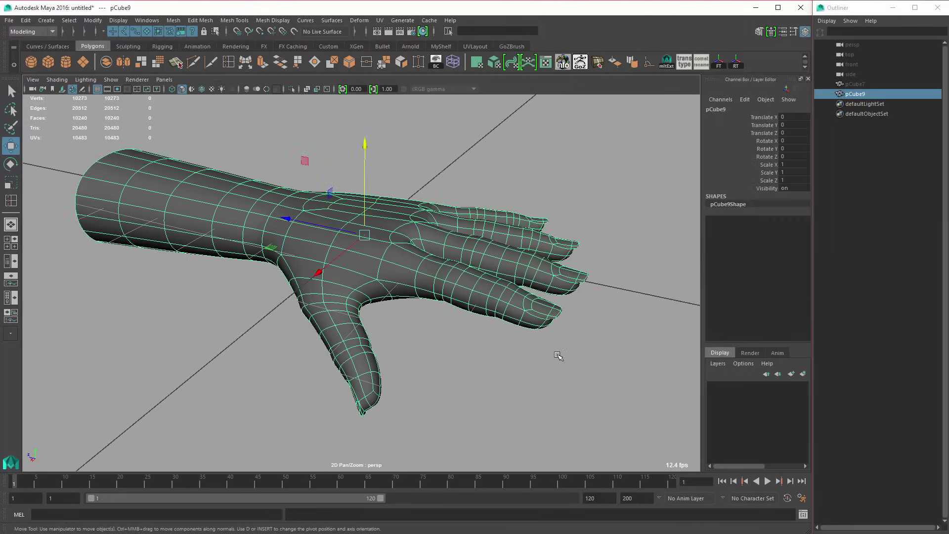
Step: Examine the finished hand and forearm from several angles, both shaded and in wireframe
right_click_drag(594, 352, 408, 252, "alt")
left_click_drag(409, 252, 414, 314, "alt")
left_click(526, 282)
left_click_drag(525, 282, 380, 252, "alt")
right_click_drag(380, 252, 407, 261, "alt")
left_click_drag(407, 261, 248, 145, "alt")
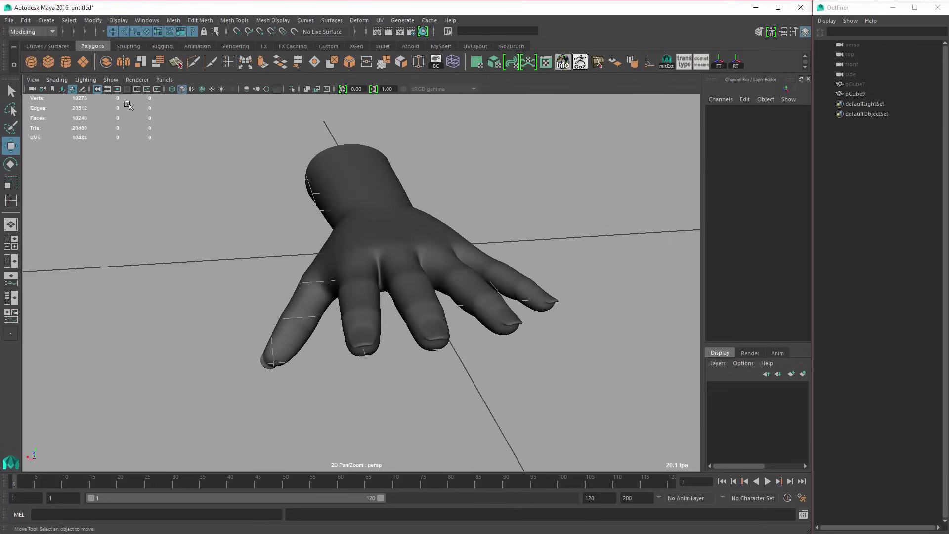
left_click(186, 92)
left_click_drag(246, 191, 269, 149, "alt")
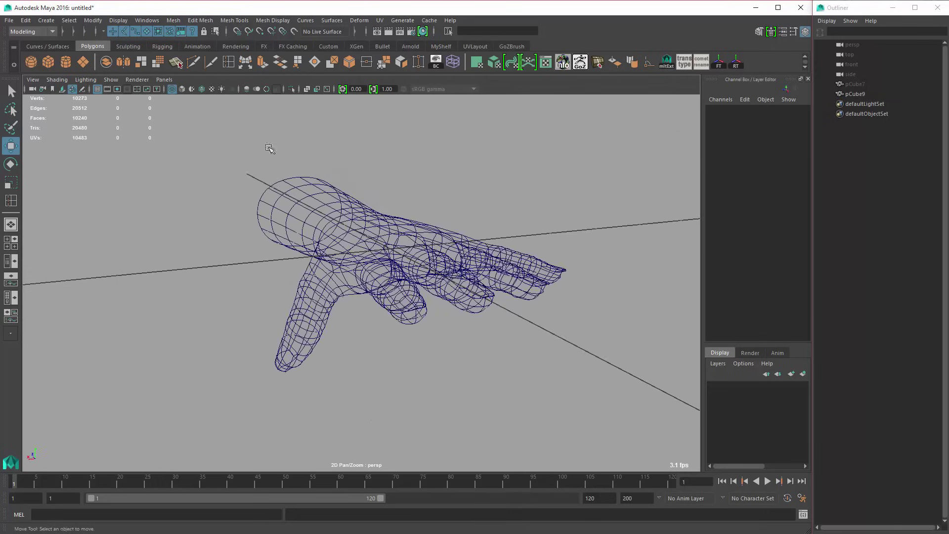
left_click(184, 90)
Step: Hide the viewport grid and change the viewport background to black
left_click(97, 89)
left_click_drag(277, 195, 295, 203, "alt")
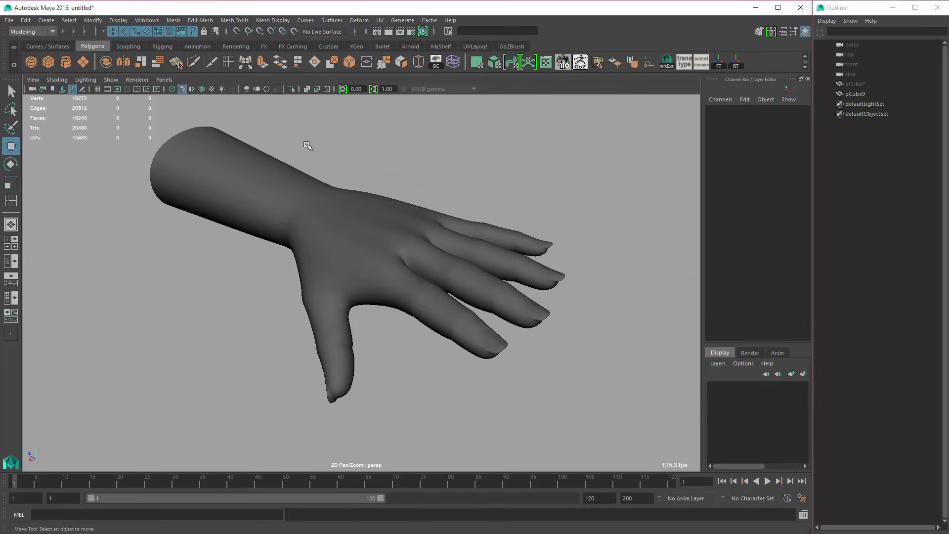
key("alt+b")
key("alt+b")
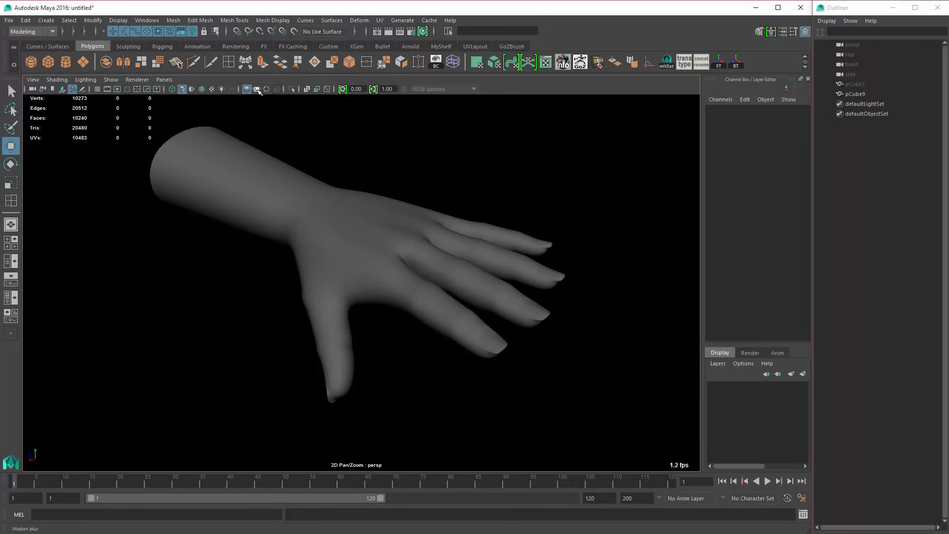
Step: Select the hand mesh and examine its smoothed topology against the black background
left_click_drag(367, 187, 377, 230, "alt")
left_click(391, 250)
right_click_drag(377, 230, 440, 247, "alt")
left_click_drag(440, 248, 428, 247, "alt")
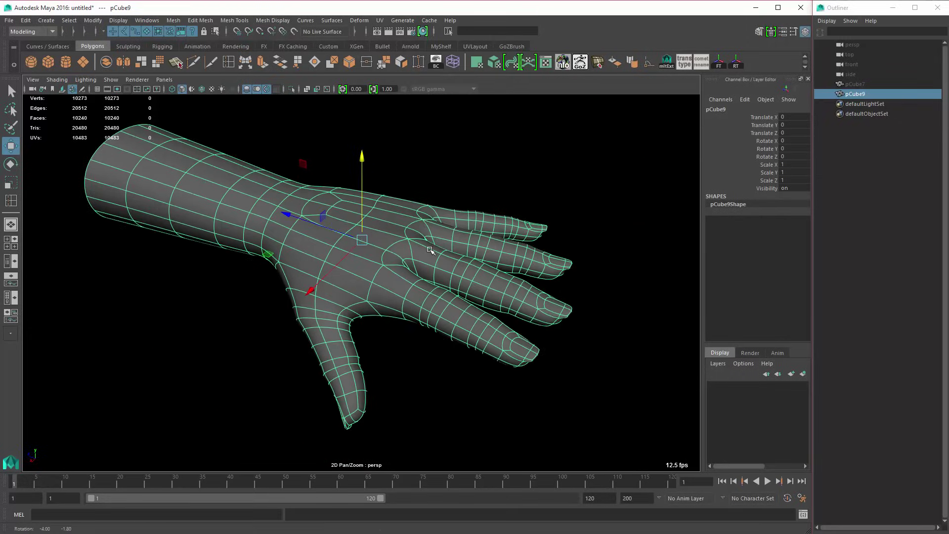
middle_click_drag(423, 243, 426, 245, "alt")
left_click_drag(426, 245, 454, 253, "alt")
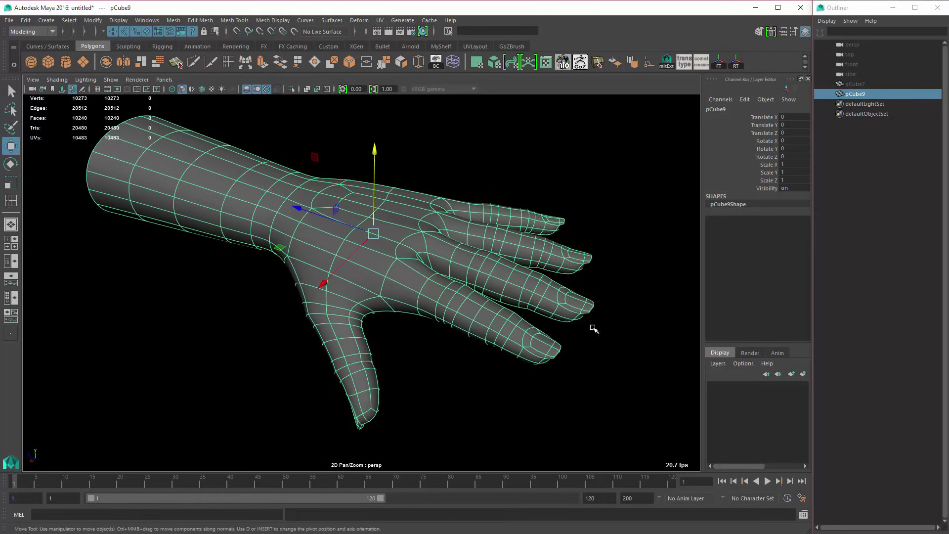